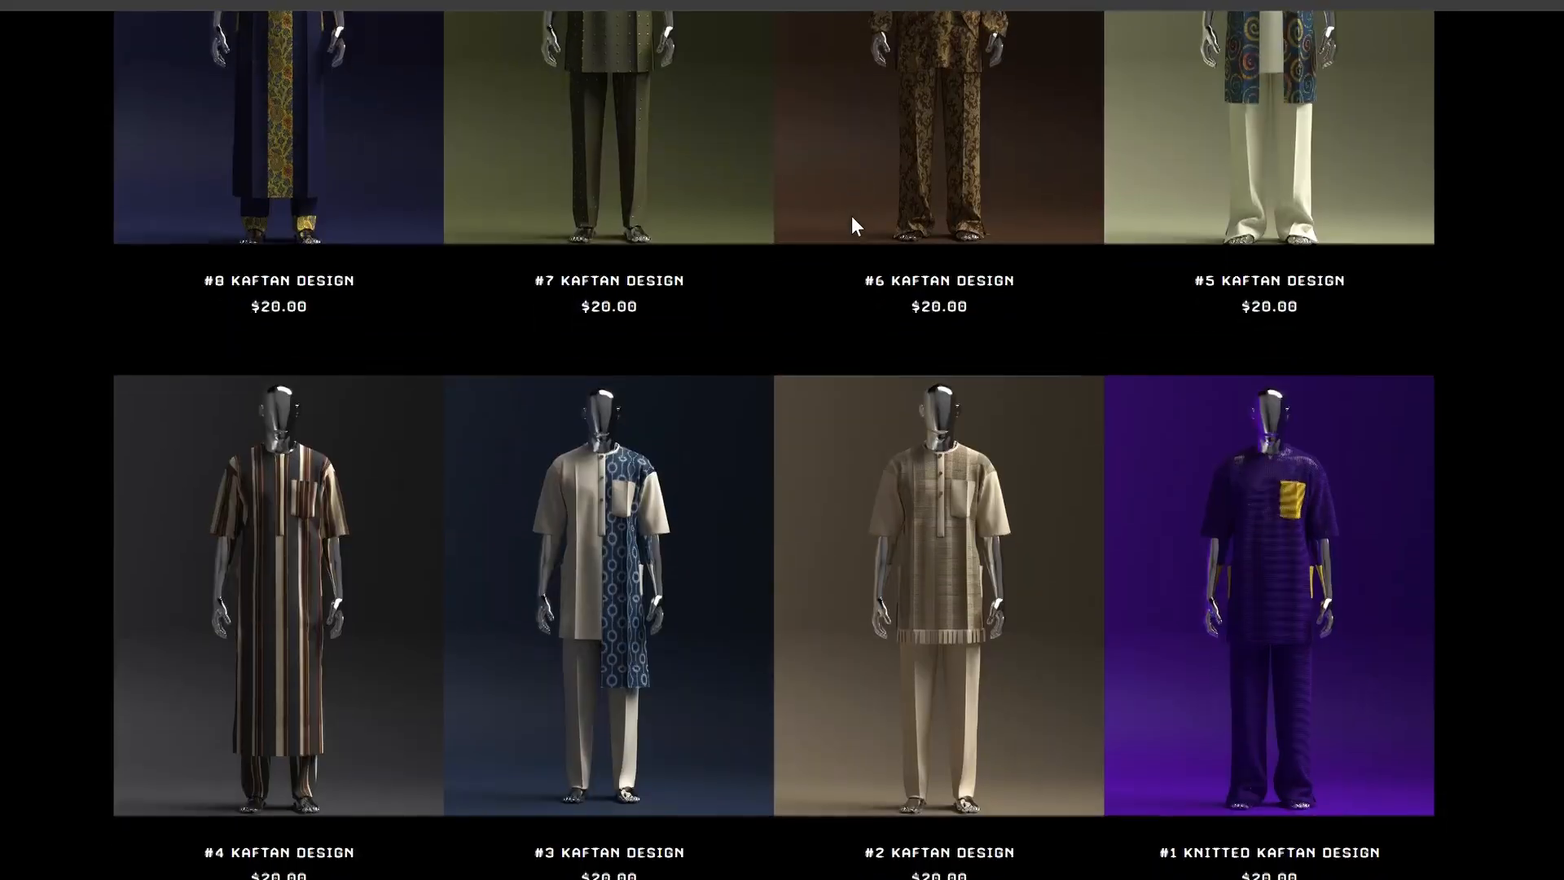
# Browse the online shop's product listings of kaftan designs, CLO3D files and clothing mockups, including the second page.
pyautogui.scroll(-20, 852, 217)
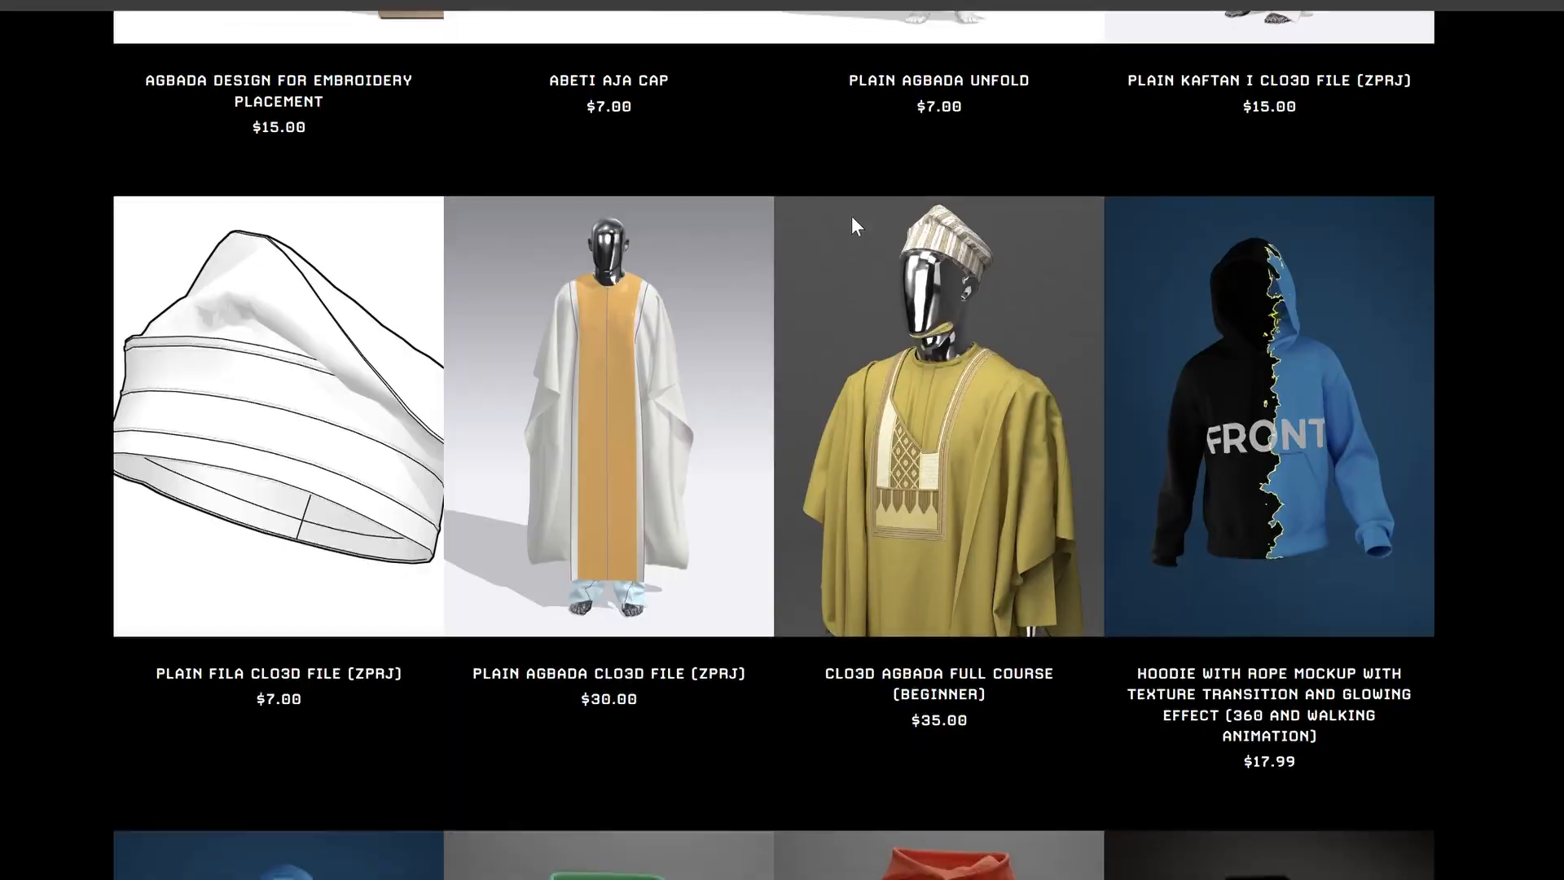
pyautogui.scroll(-20, 852, 218)
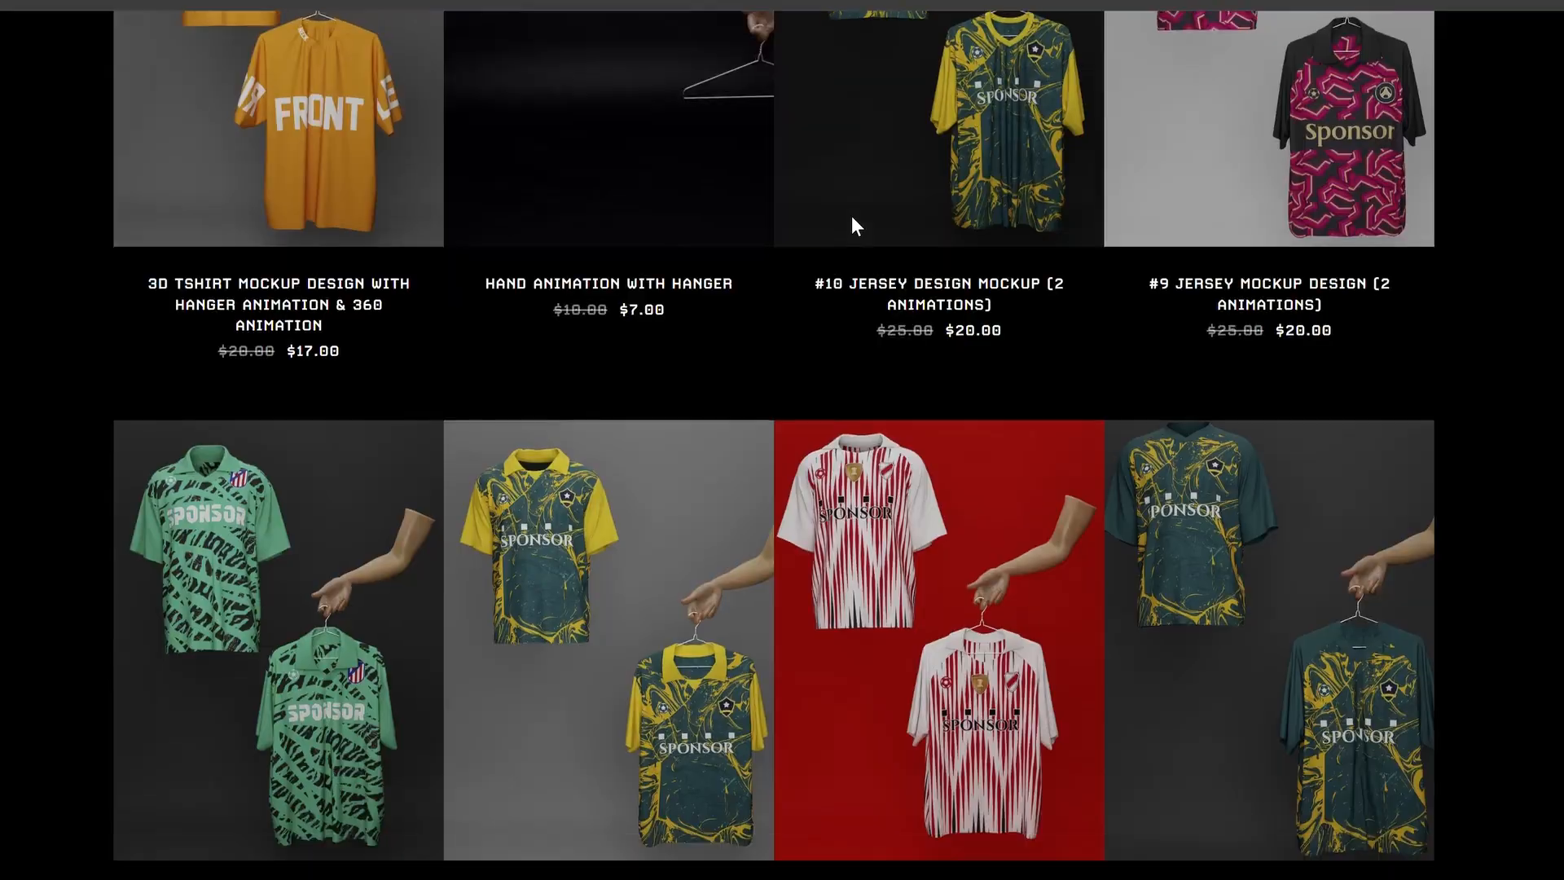
pyautogui.scroll(-5, 852, 217)
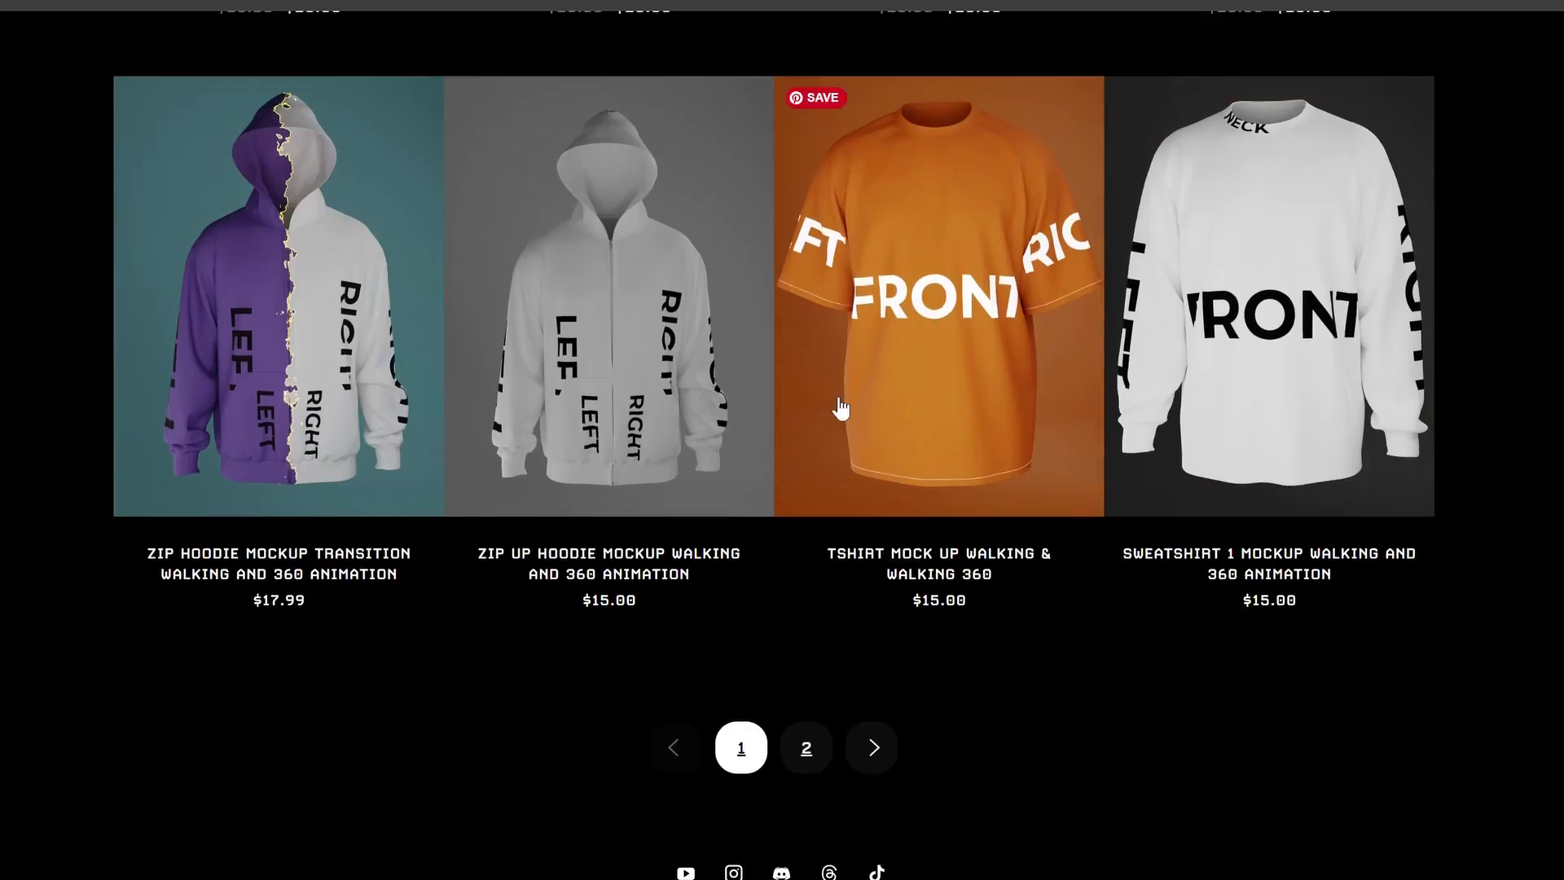
pyautogui.click(812, 748)
pyautogui.scroll(-10, 717, 356)
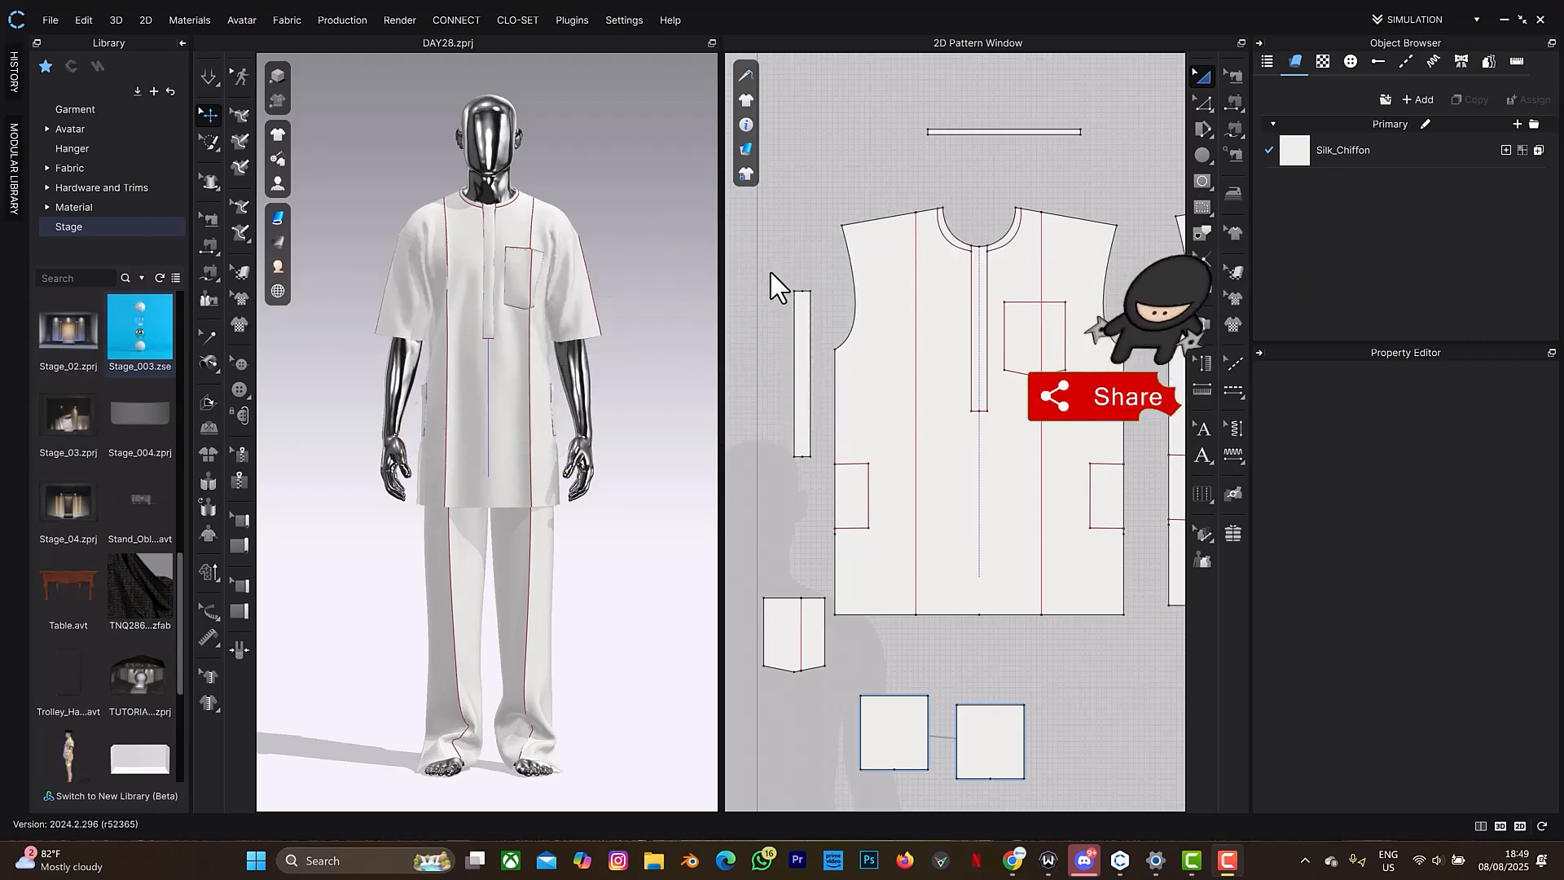
# Delete the long narrow placket strip beside the front tunic piece in the 2D pattern.
pyautogui.scroll(-3, 896, 400)
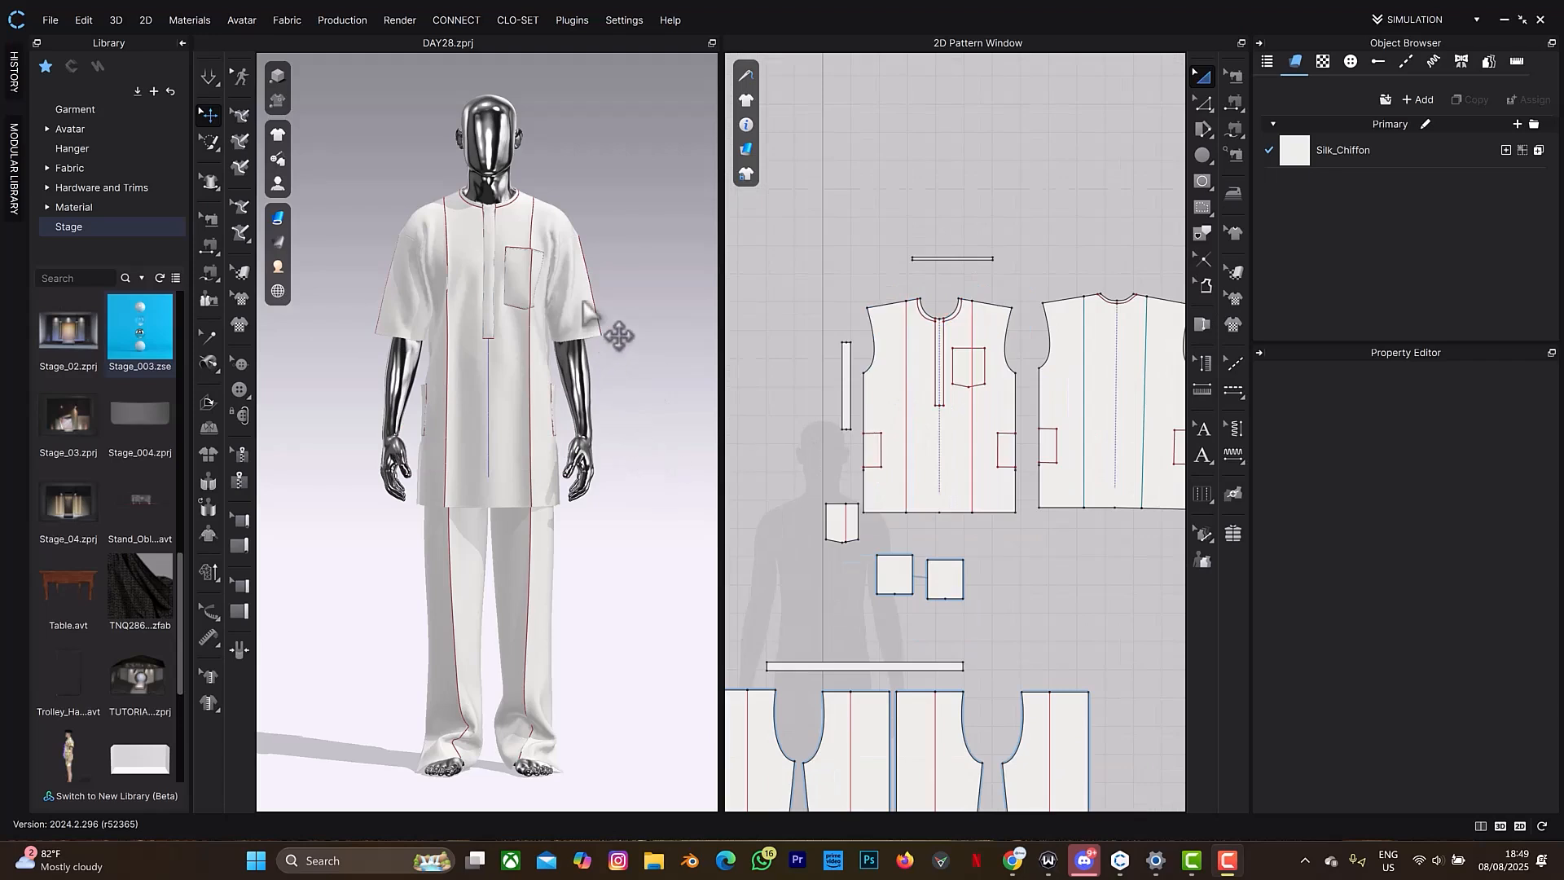
pyautogui.scroll(3, 901, 405)
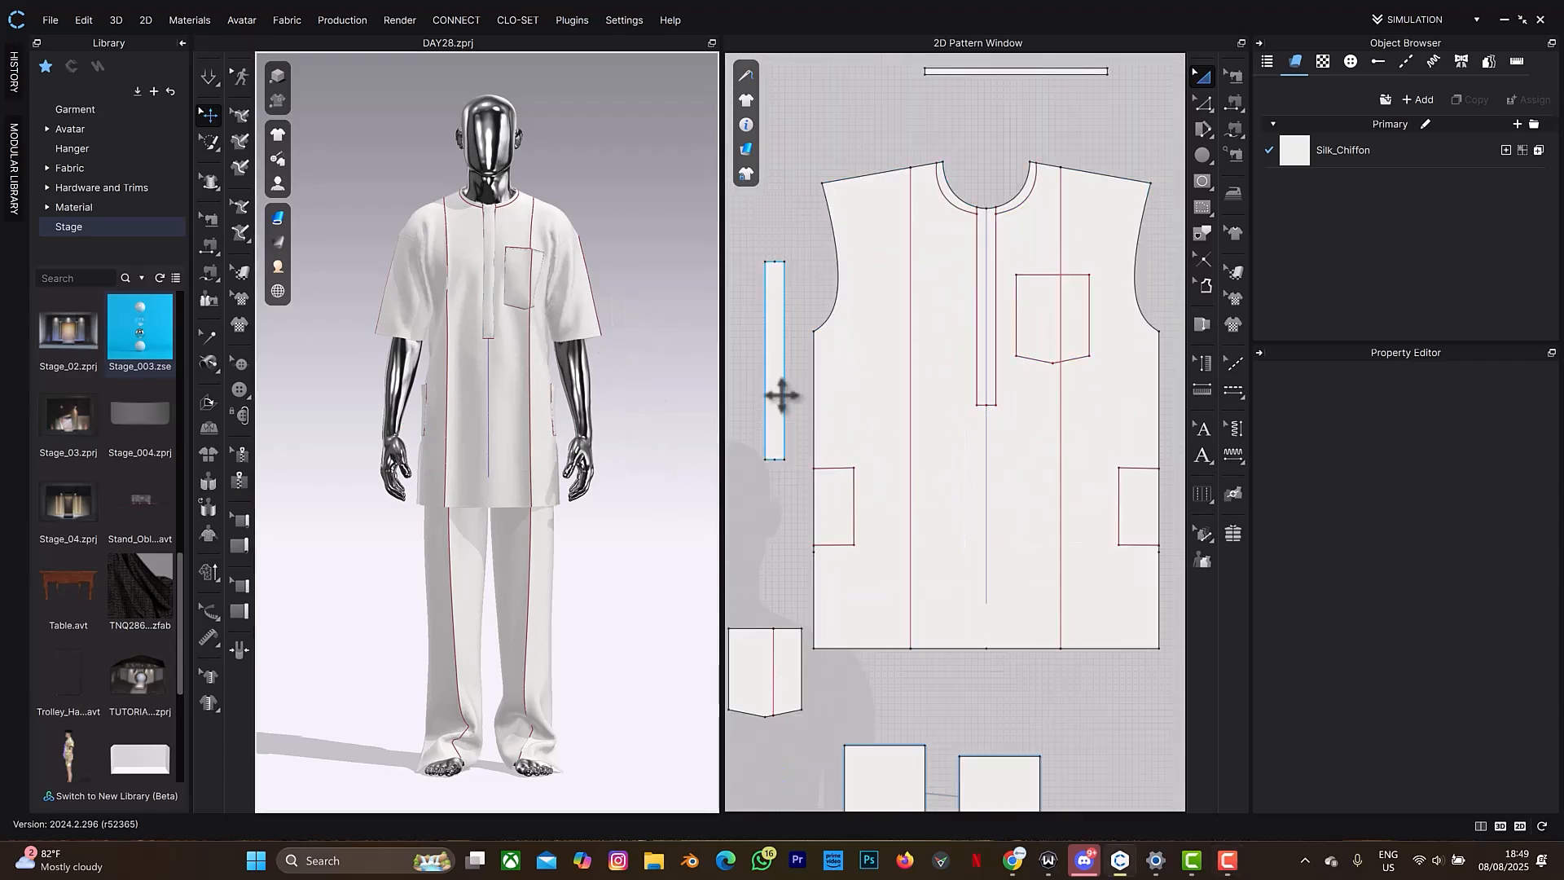
pyautogui.click(782, 397)
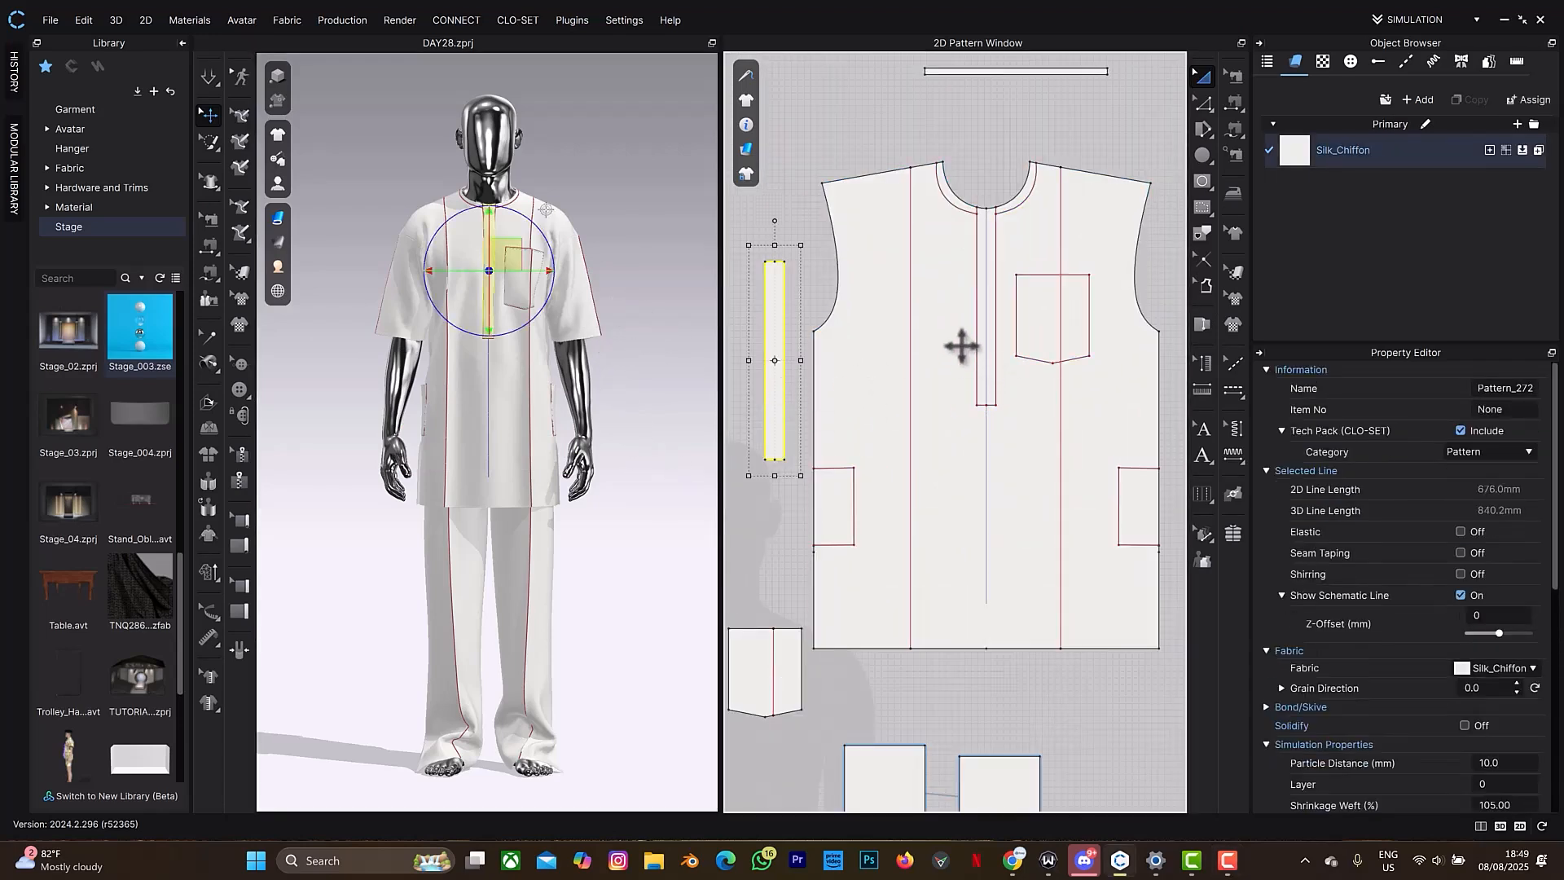
pyautogui.press('Delete')
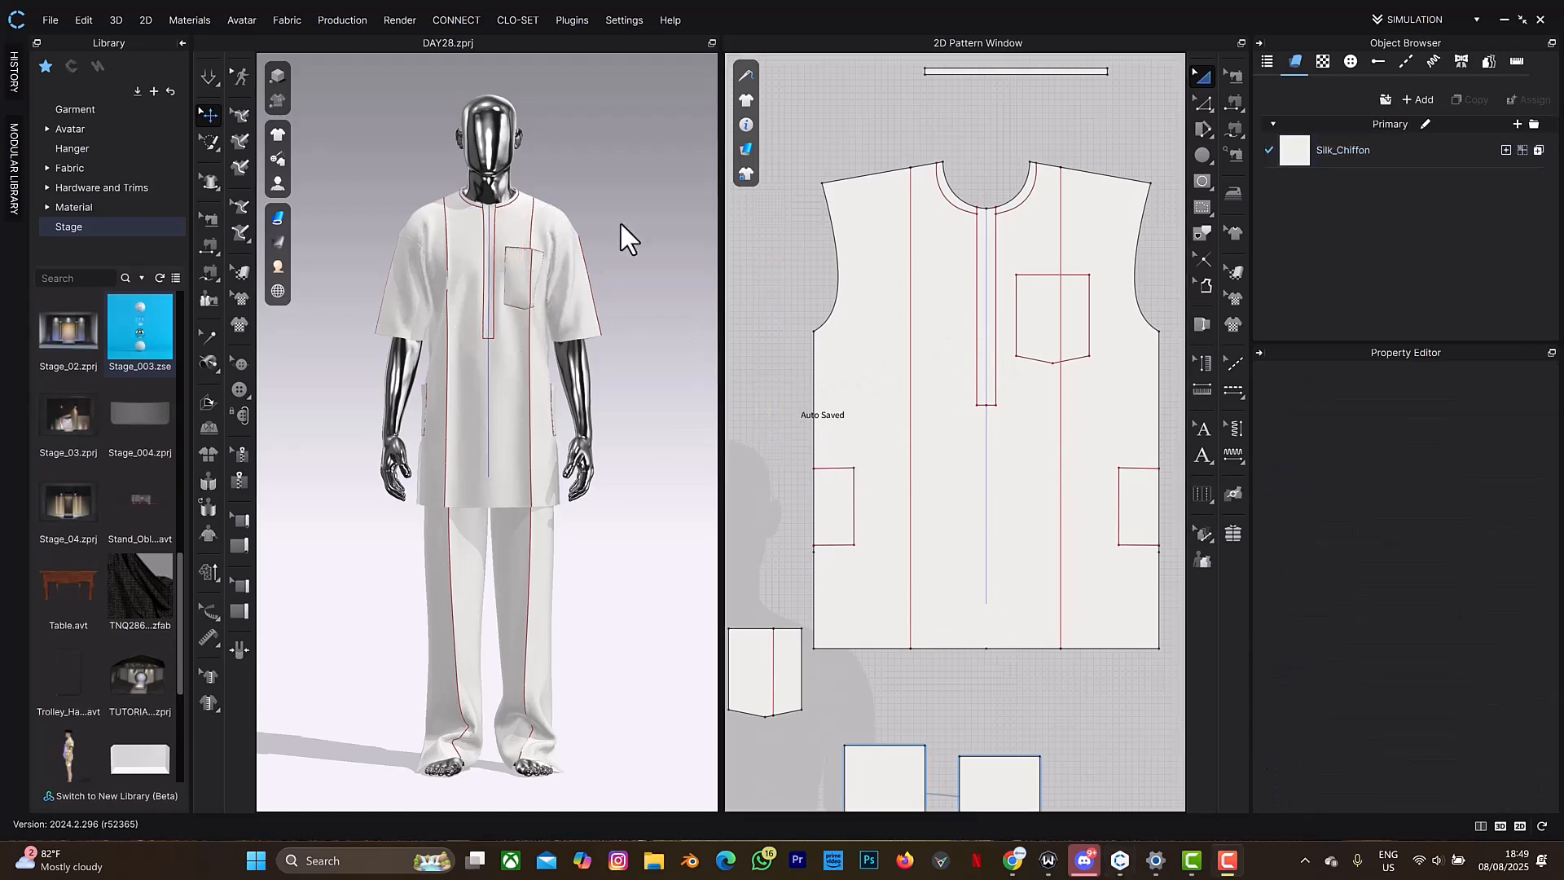
# Delete the placket outline, chest pocket outline, both side pocket outlines and the two vertical internal lines from the front tunic piece.
pyautogui.hotkey('ctrl', 'z')
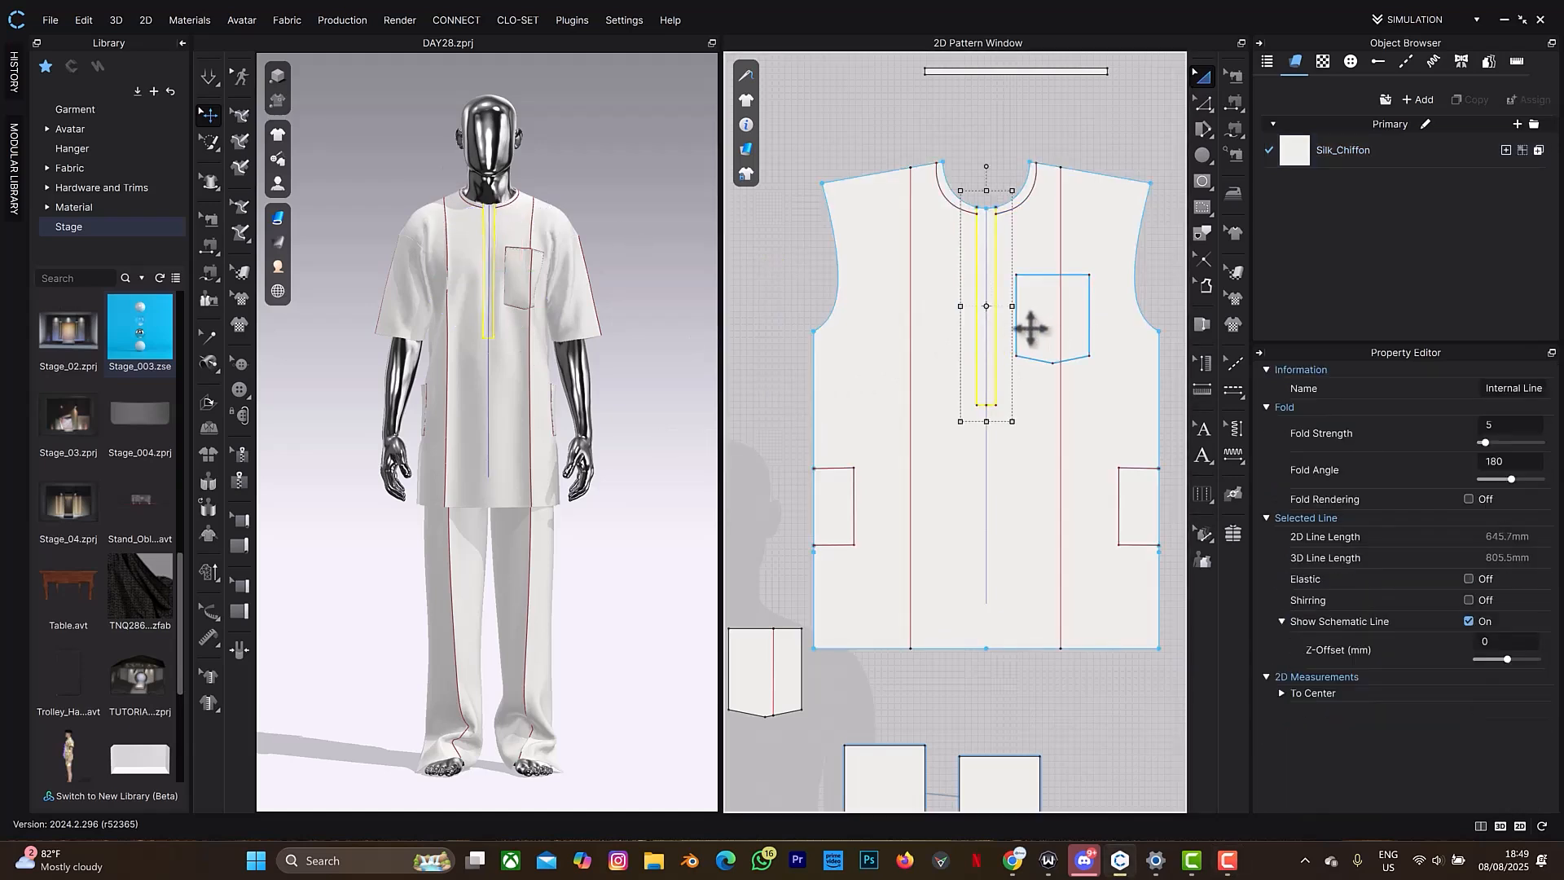
pyautogui.keyDown('shift'); pyautogui.click(1020, 335); pyautogui.keyUp('shift')
pyautogui.keyDown('shift'); pyautogui.click(852, 516); pyautogui.keyUp('shift')
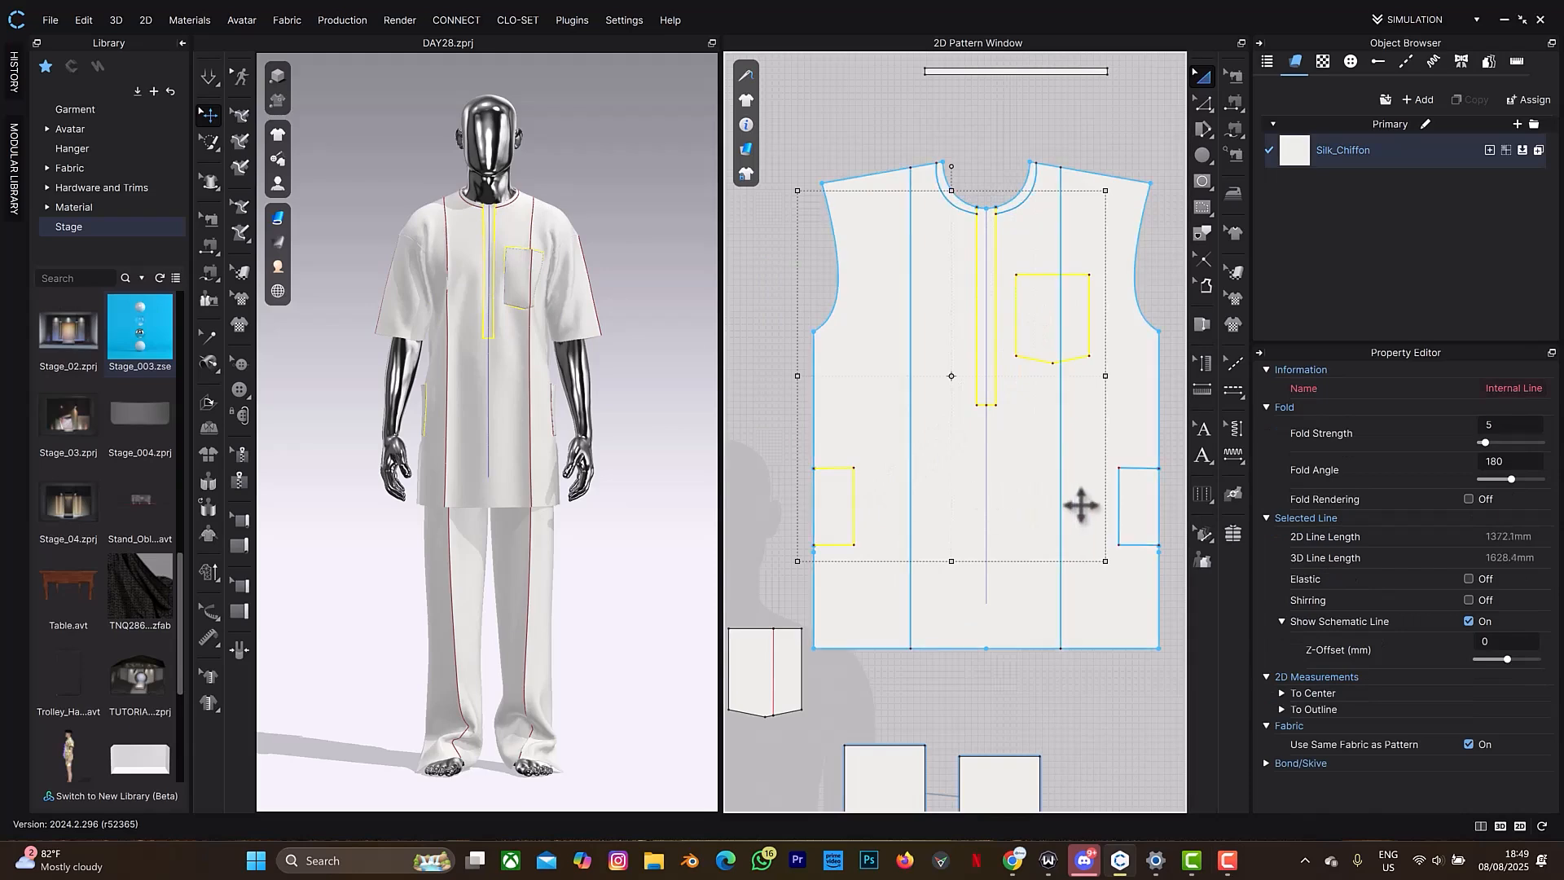
pyautogui.keyDown('shift'); pyautogui.click(1119, 505); pyautogui.keyUp('shift')
pyautogui.keyDown('shift'); pyautogui.click(1061, 530); pyautogui.keyUp('shift')
pyautogui.keyDown('shift'); pyautogui.click(910, 543); pyautogui.keyUp('shift')
pyautogui.press('Delete')
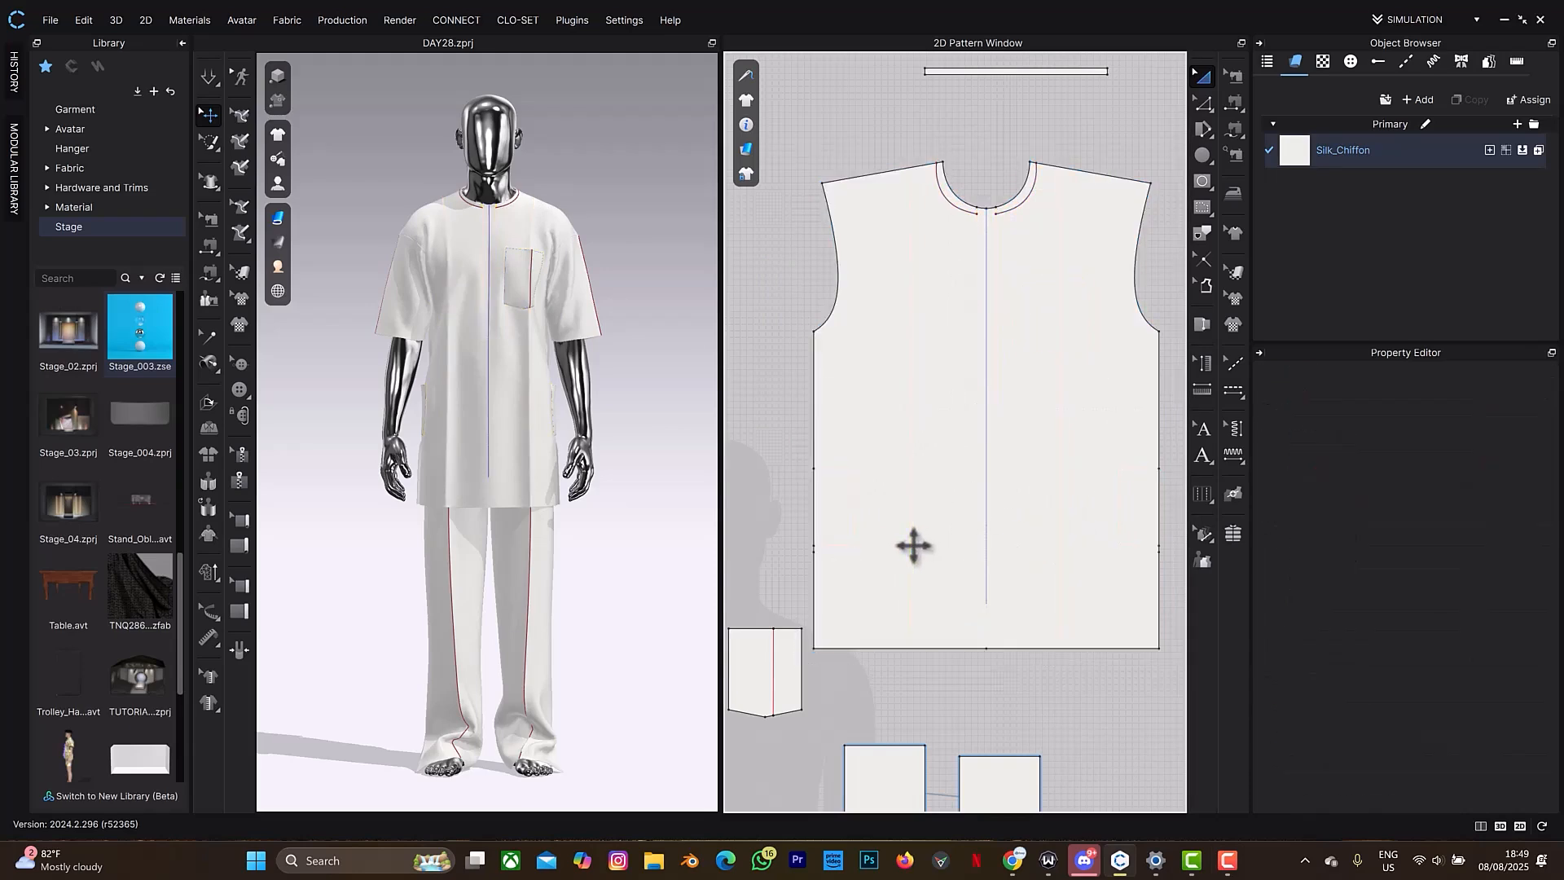
# Delete the chest pocket piece, the two square side pocket pieces and the side pocket outlines on the back tunic piece.
pyautogui.click(784, 695)
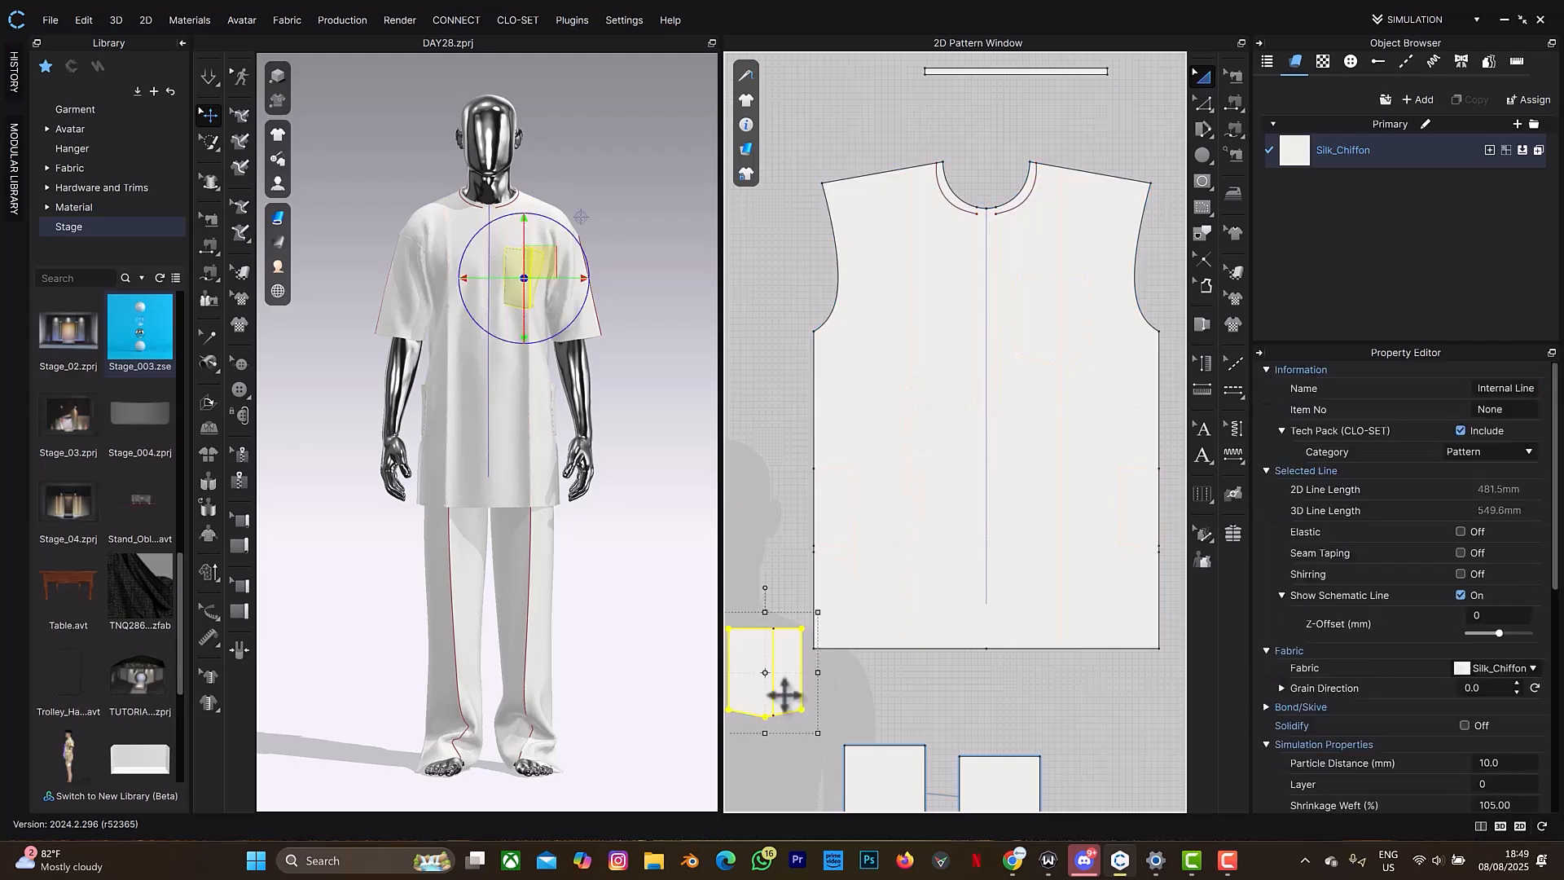
pyautogui.click(805, 705)
pyautogui.scroll(-4, 960, 632)
pyautogui.click(1051, 585)
pyautogui.keyDown('shift'); pyautogui.click(975, 694); pyautogui.keyUp('shift')
pyautogui.keyDown('shift'); pyautogui.click(931, 689); pyautogui.keyUp('shift')
pyautogui.keyDown('shift'); pyautogui.click(1154, 584); pyautogui.keyUp('shift')
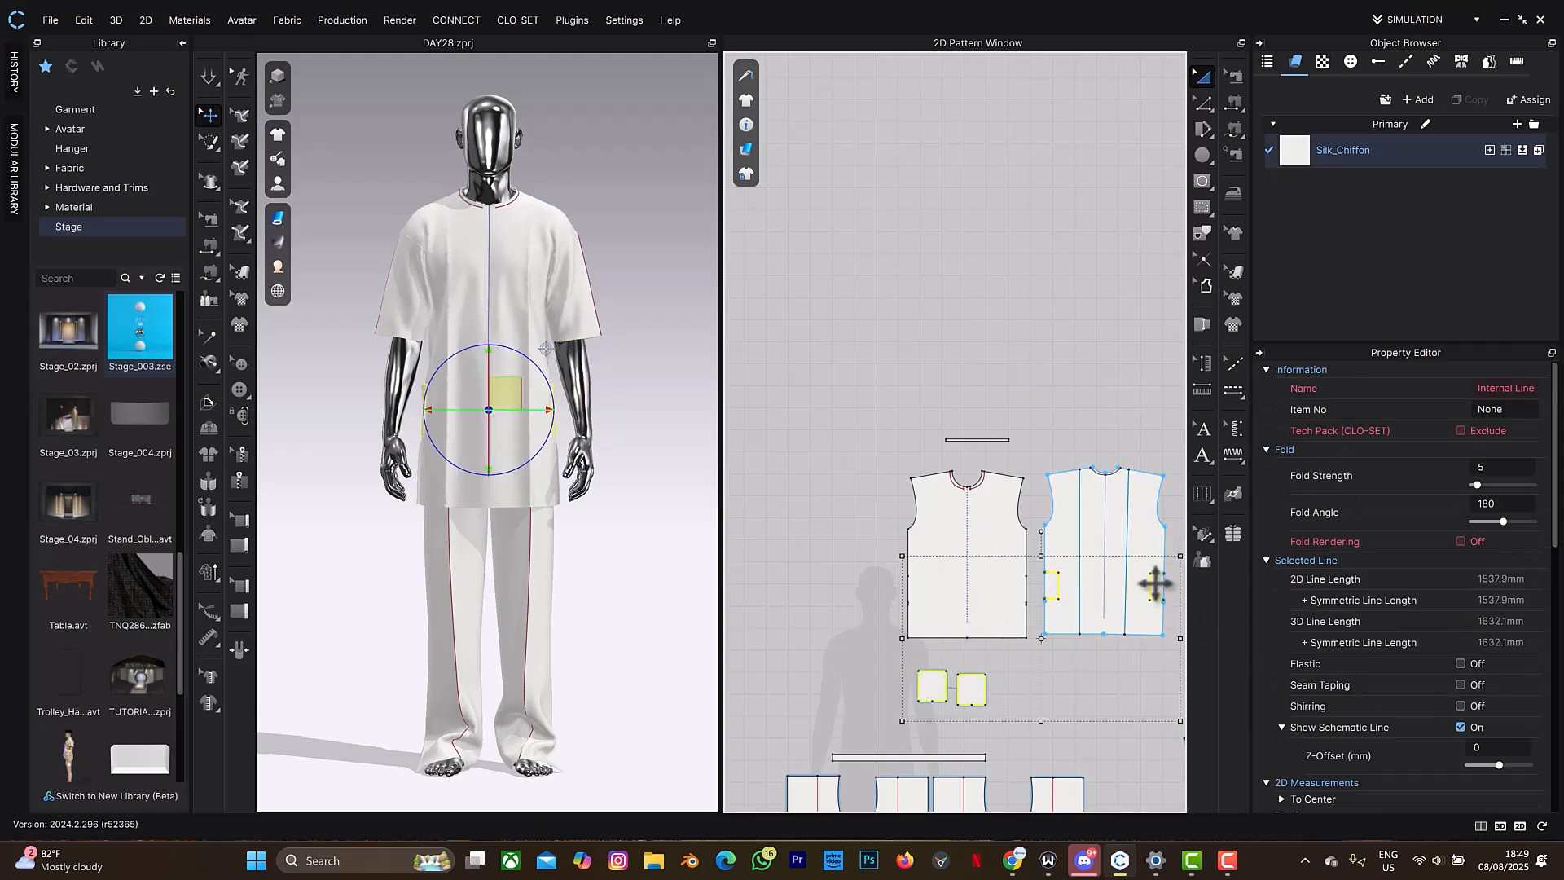
pyautogui.press('Escape')
# Delete the curved internal lines along the front neckline together with the neckband strip above the front piece.
pyautogui.scroll(10, 950, 447)
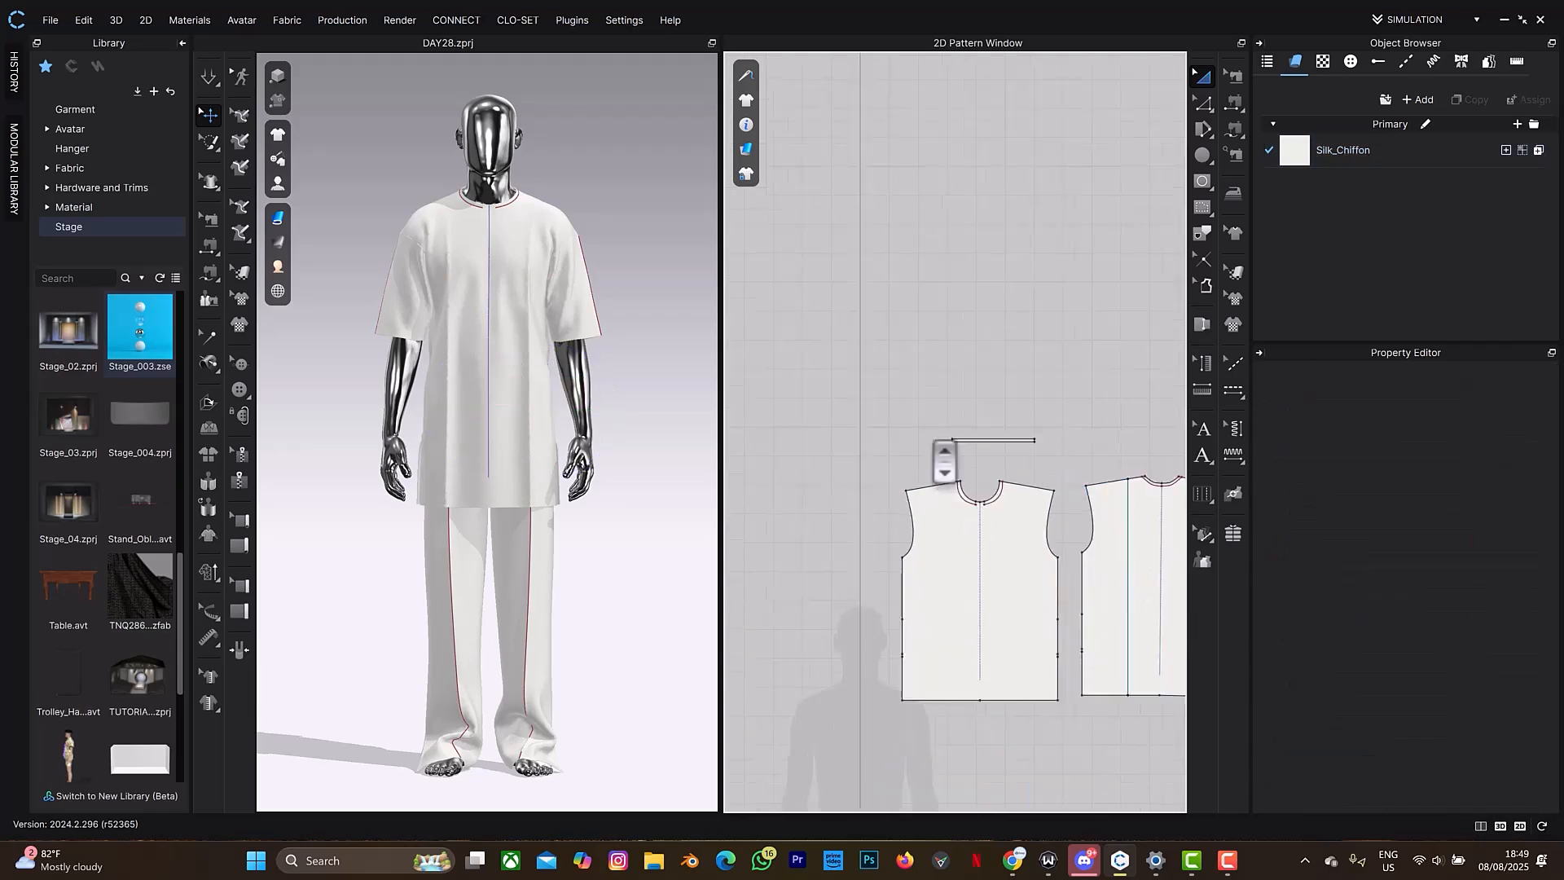
pyautogui.click(1020, 607)
pyautogui.keyDown('shift'); pyautogui.click(1144, 442); pyautogui.keyUp('shift')
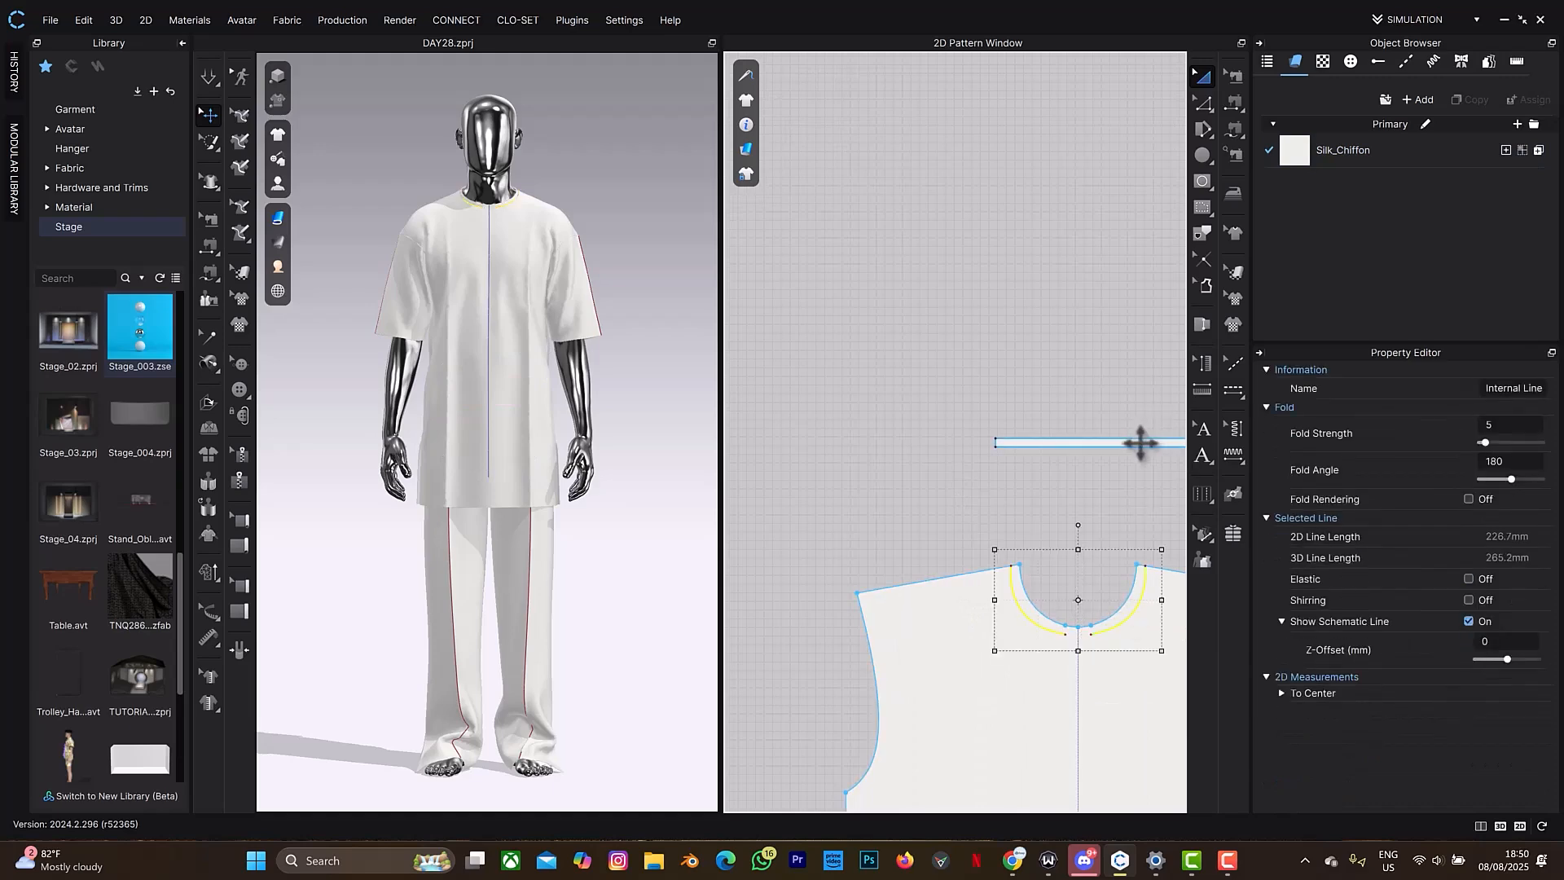
pyautogui.press('Escape')
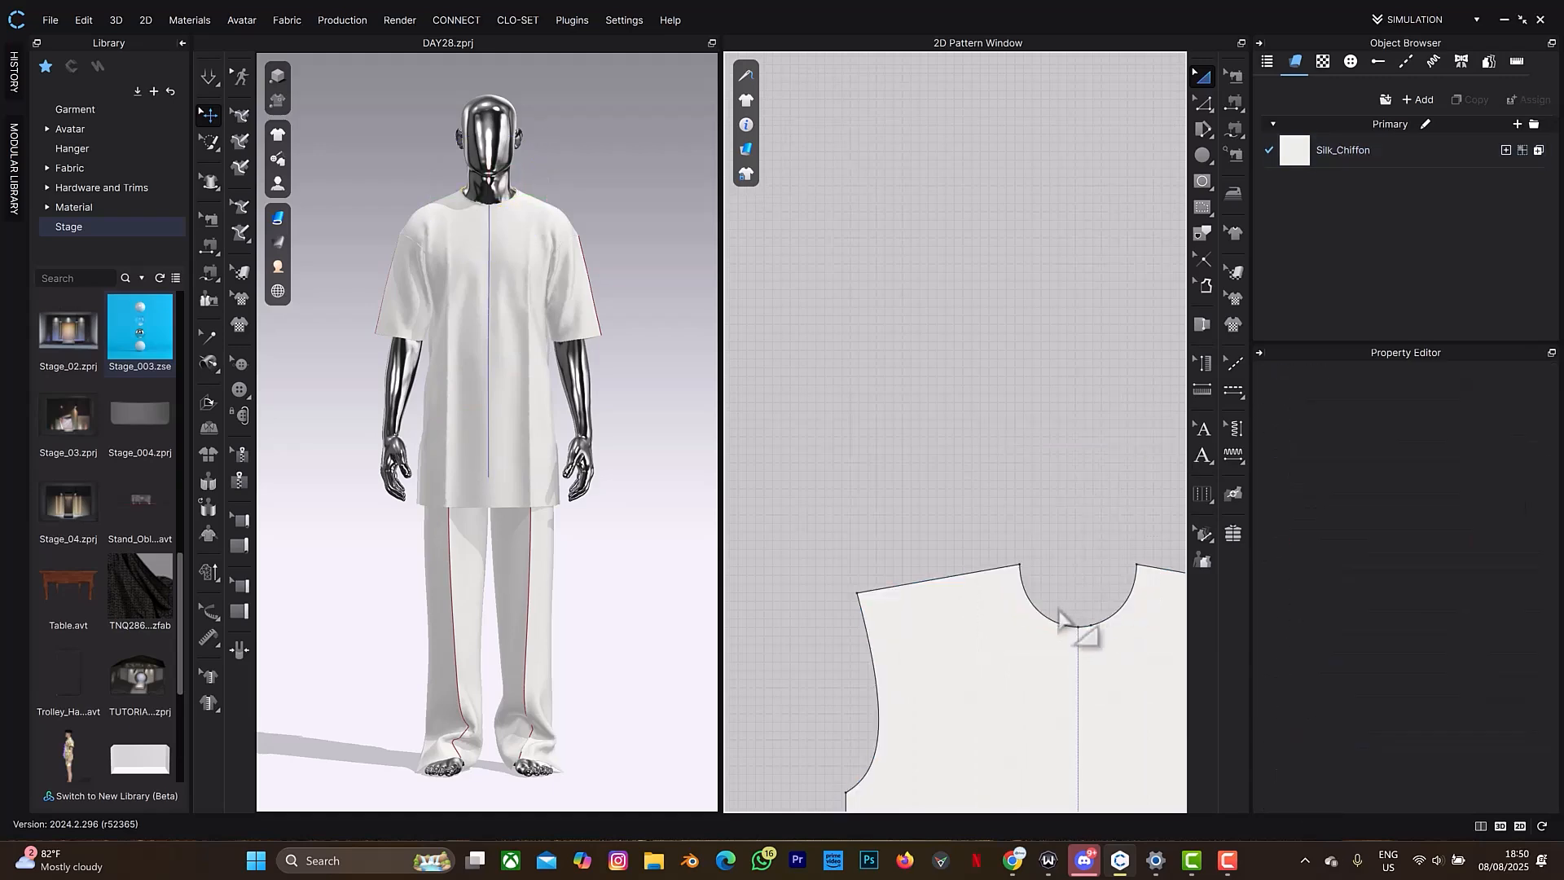
# Delete the vertical crease lines from all four trouser leg pieces.
pyautogui.scroll(-10, 1059, 602)
pyautogui.scroll(3, 920, 350)
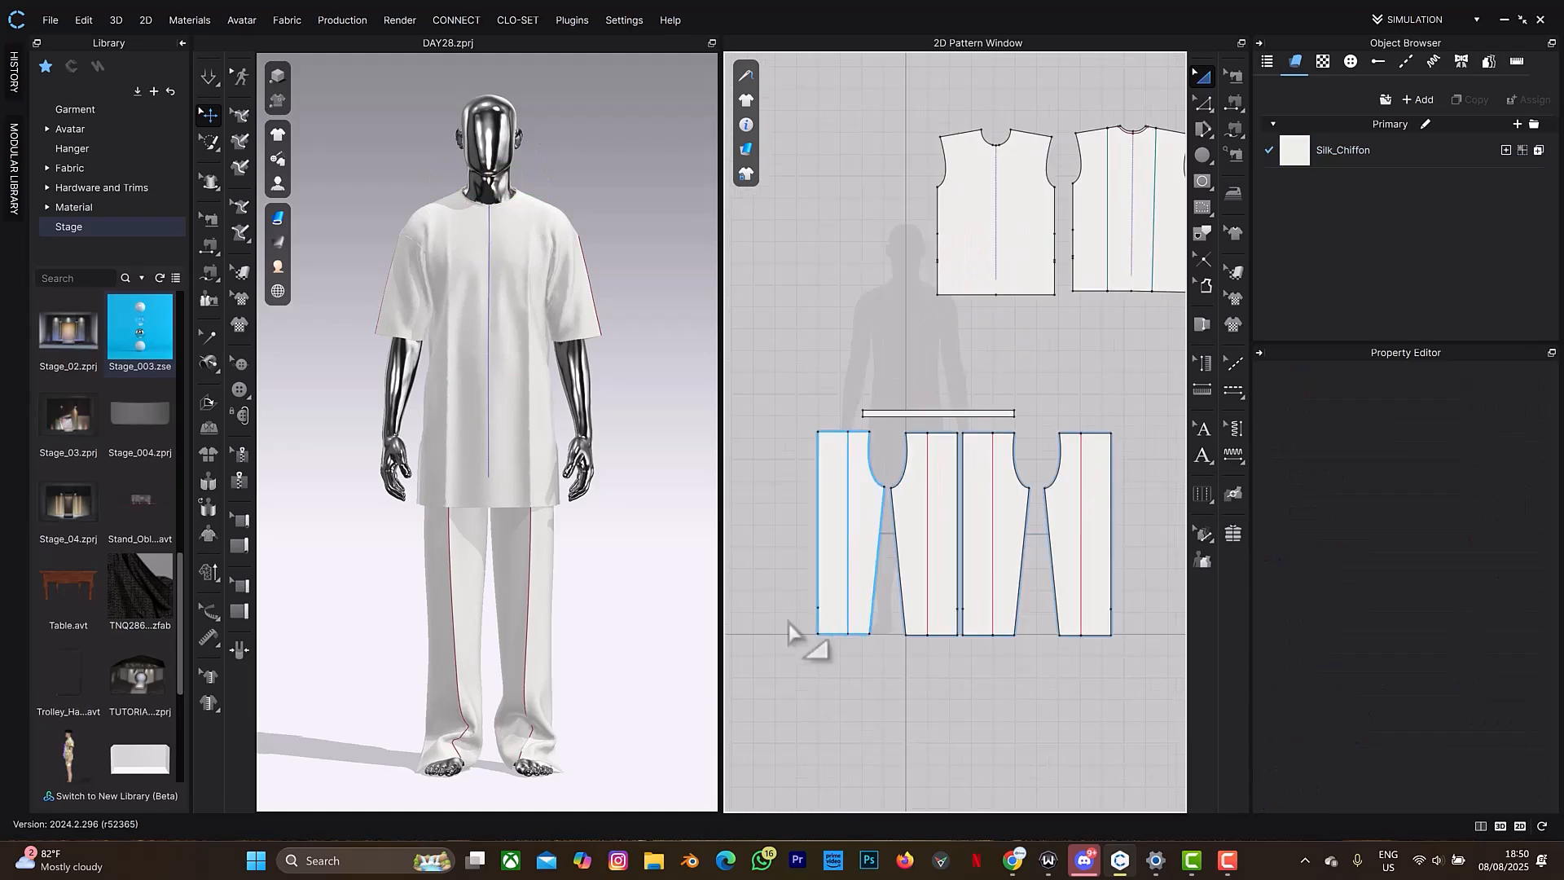
pyautogui.click(847, 568)
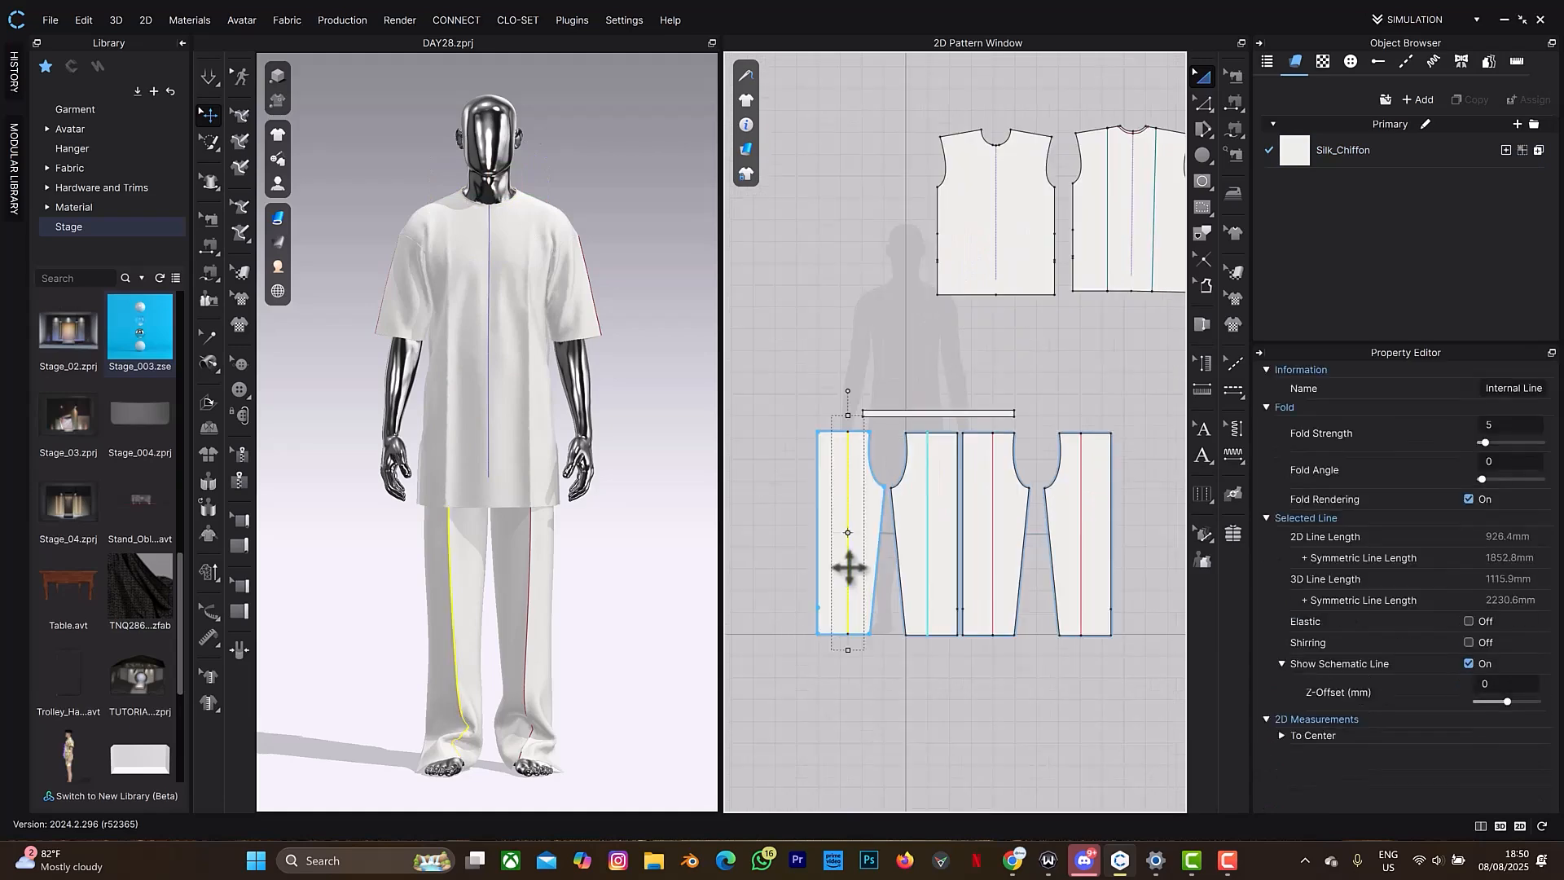
pyautogui.click(992, 560)
pyautogui.press('Delete')
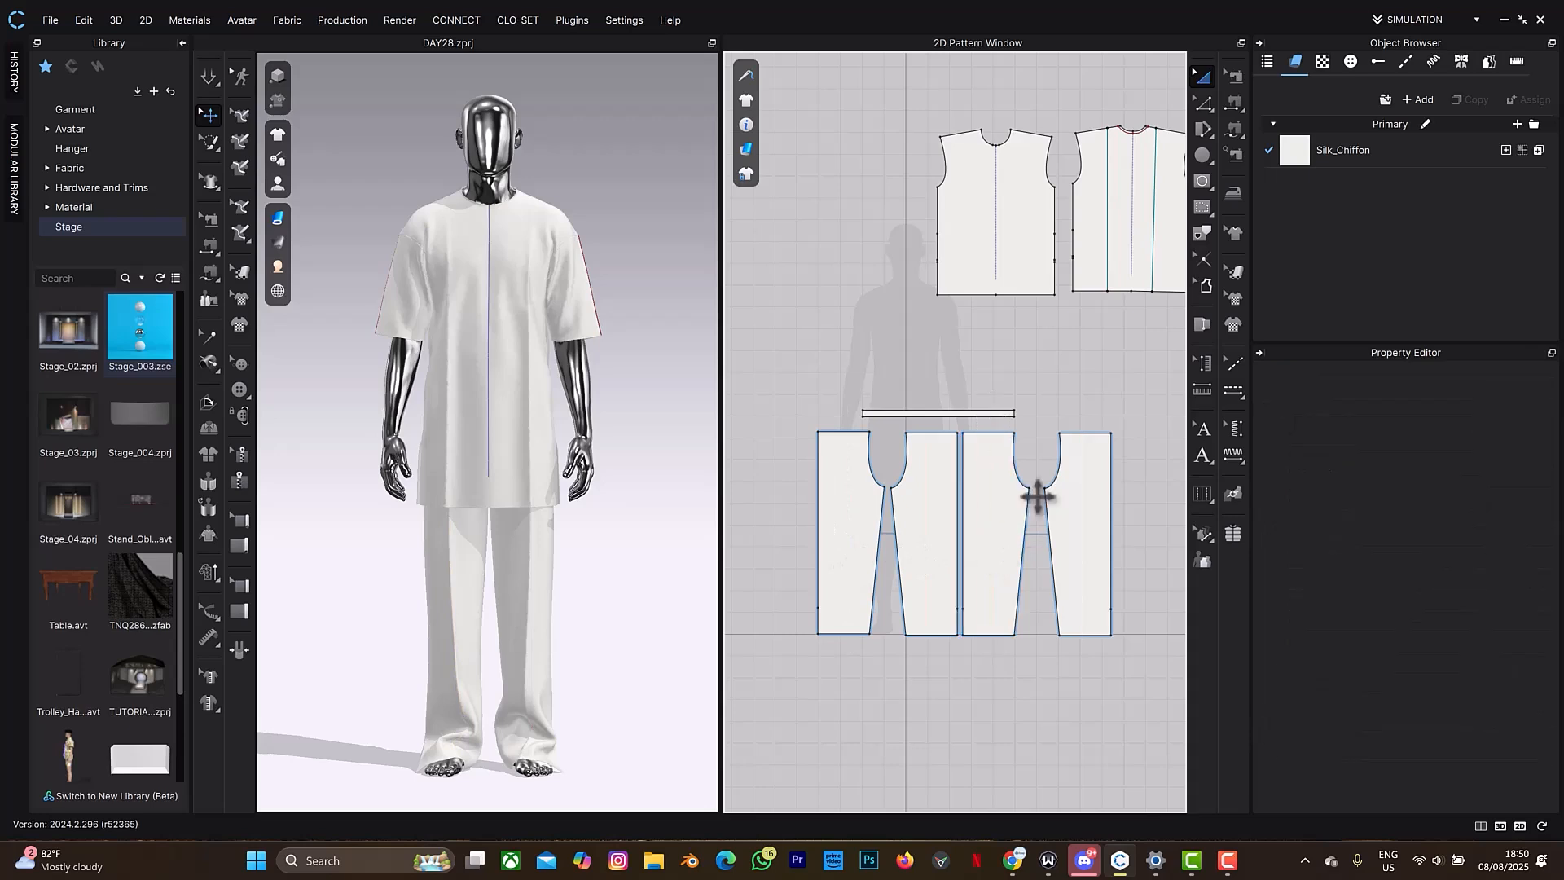
# Delete the vertical centre line from both sleeve pieces.
pyautogui.scroll(-3, 1103, 399)
pyautogui.moveTo(1103, 402); pyautogui.dragTo(839, 524, button='middle')
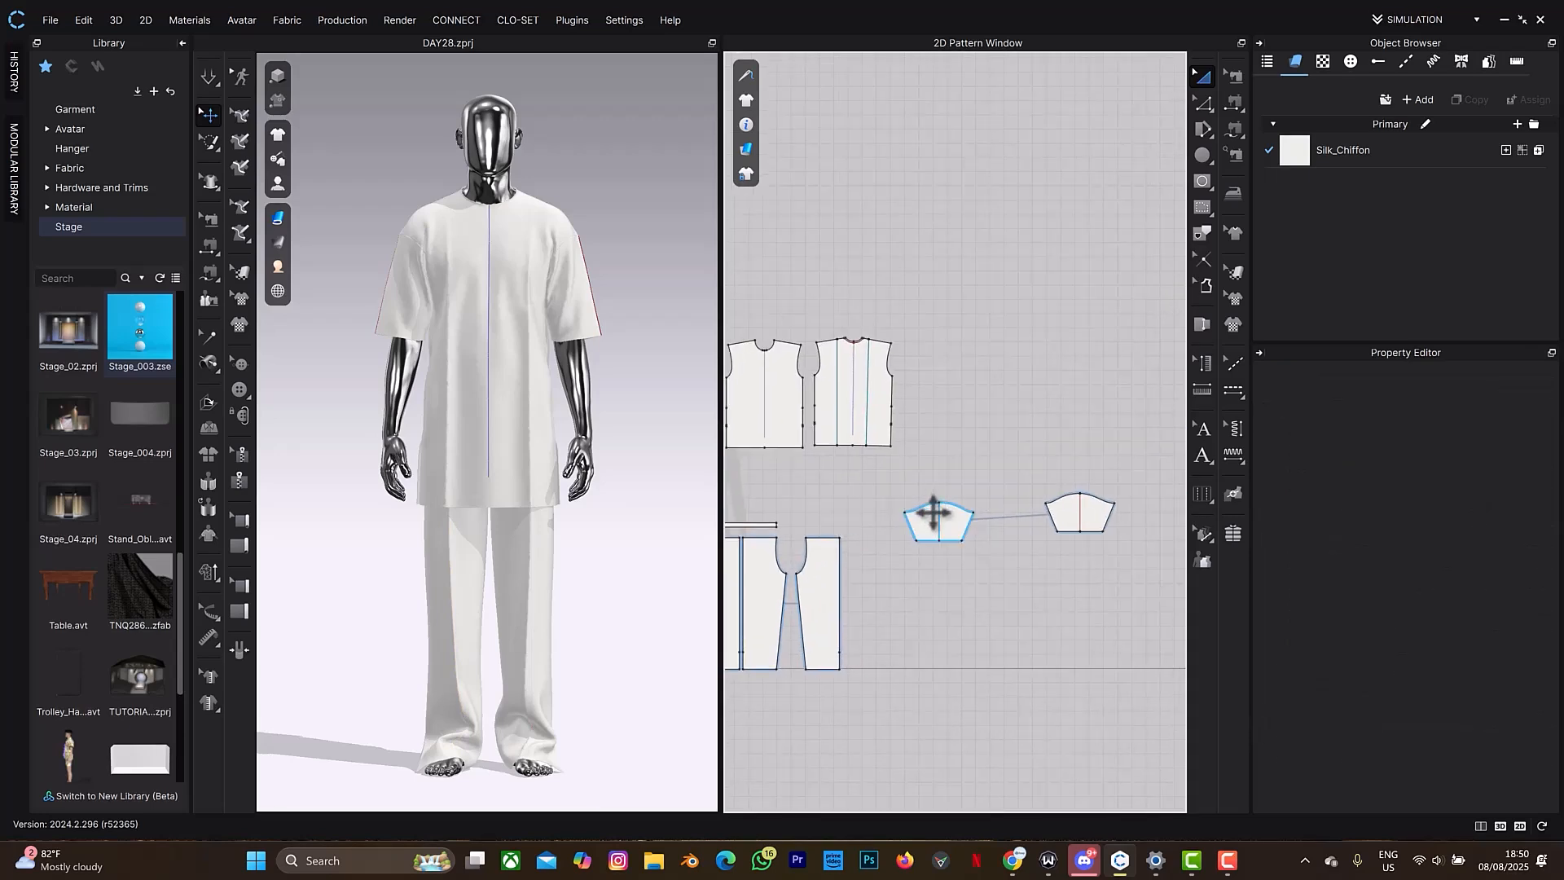
pyautogui.click(940, 520)
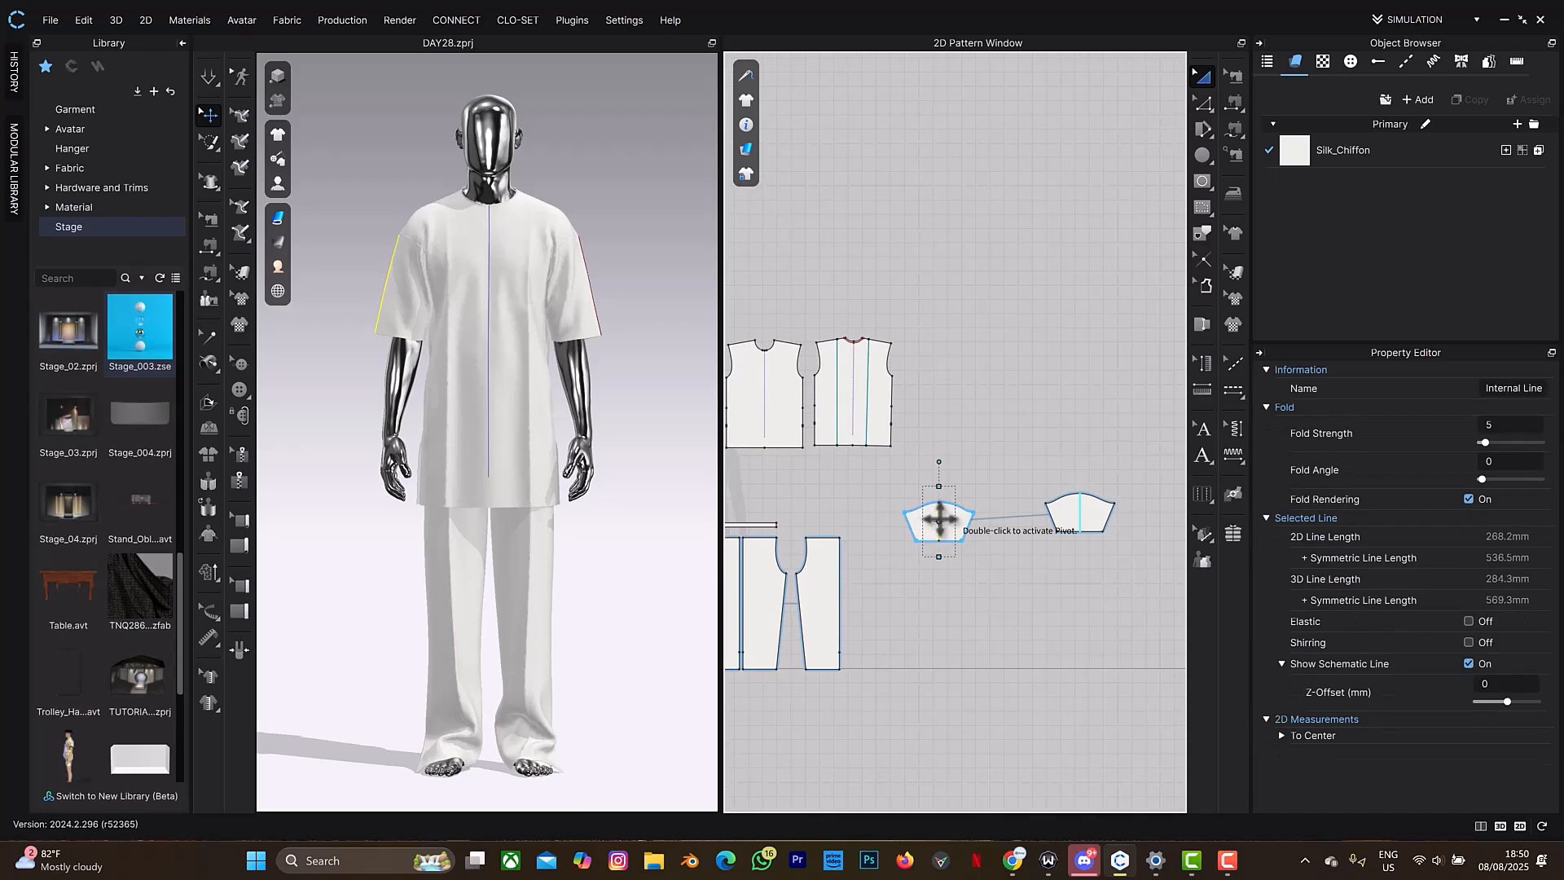
pyautogui.press('Delete')
# Run the simulation to settle the simplified tunic and trousers on the avatar, and stop it.
pyautogui.press('space')
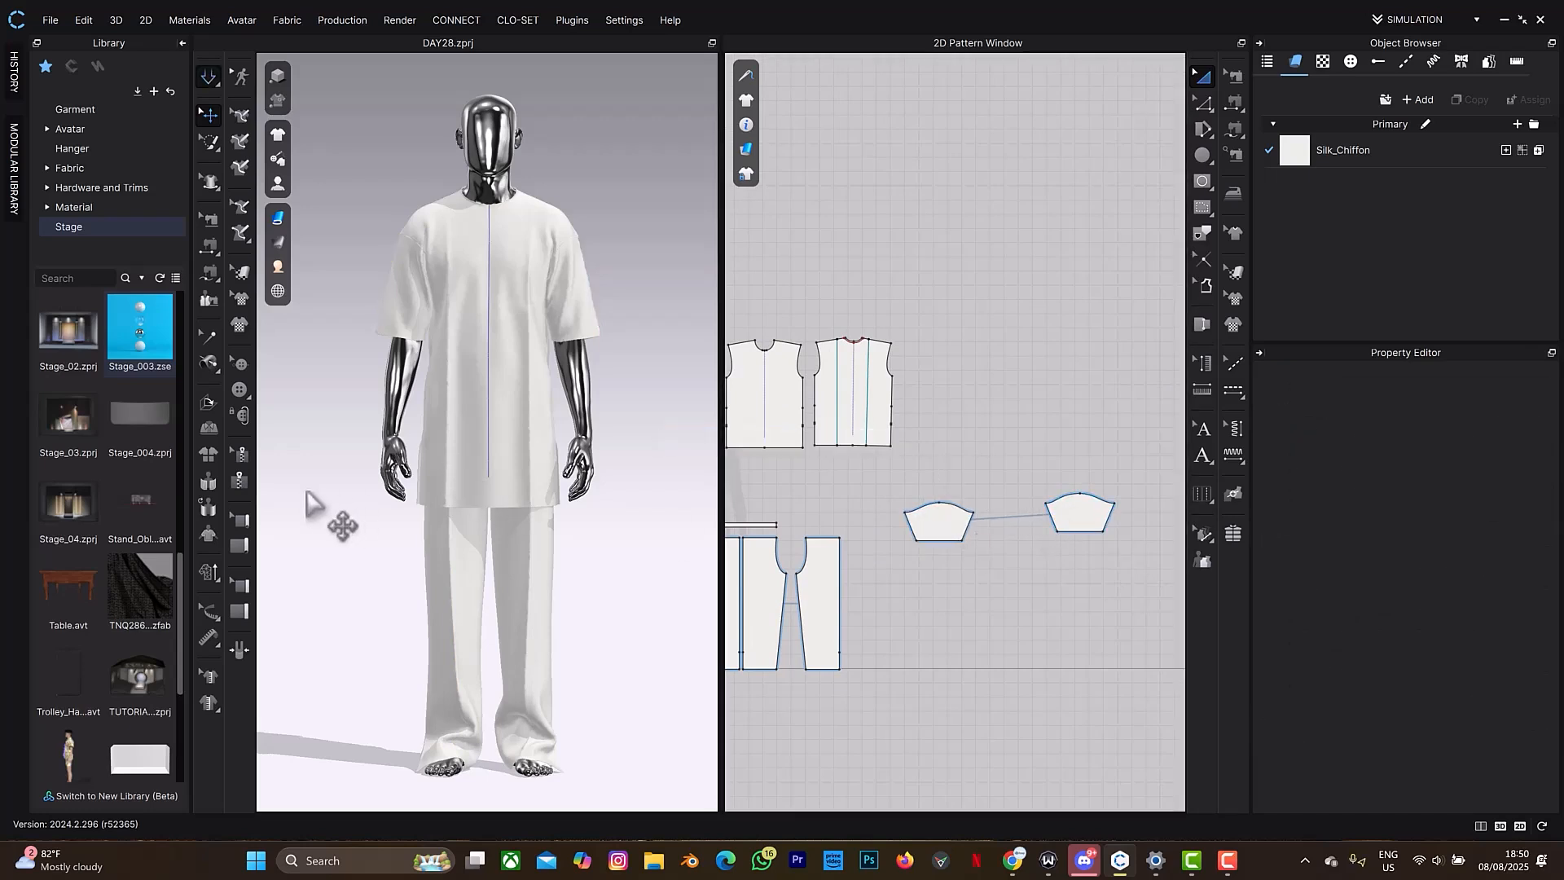
pyautogui.press('space')
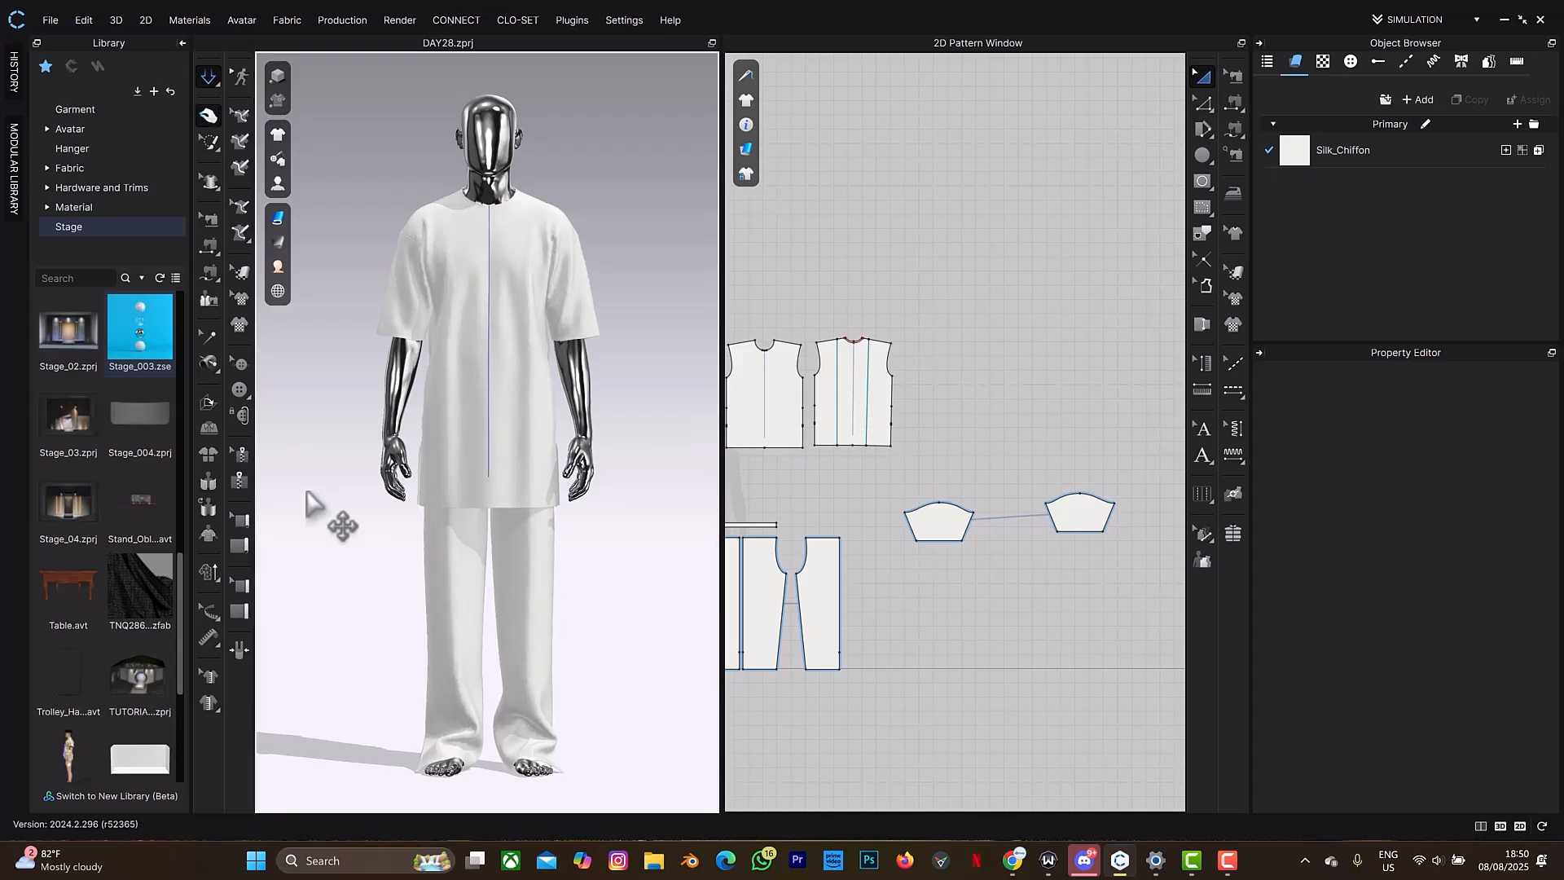
pyautogui.press('space')
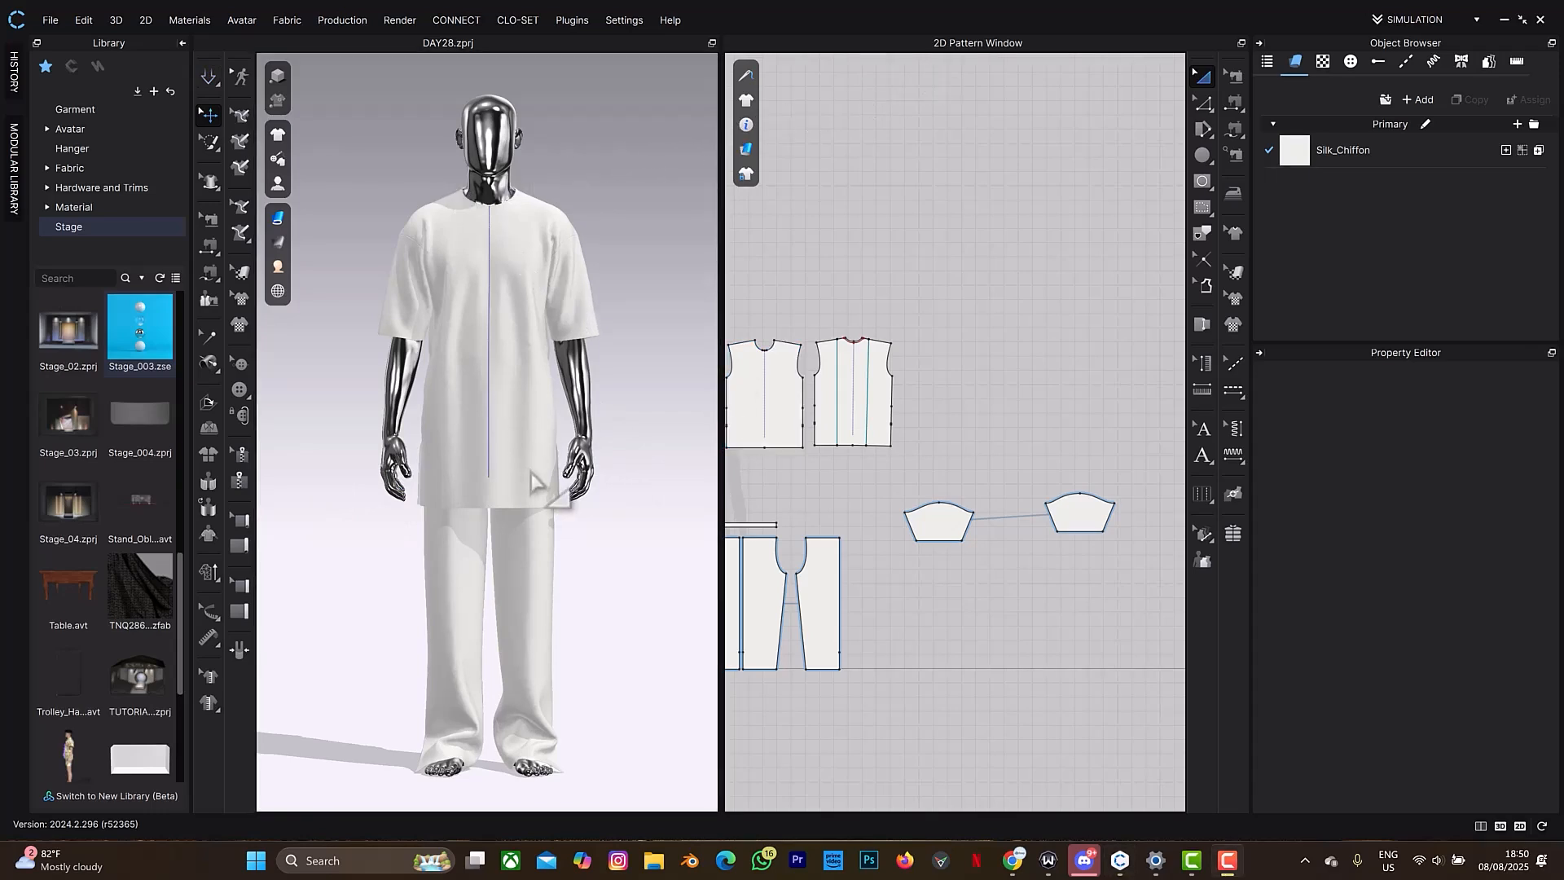
pyautogui.moveTo(830, 307); pyautogui.dragTo(945, 352, button='right')
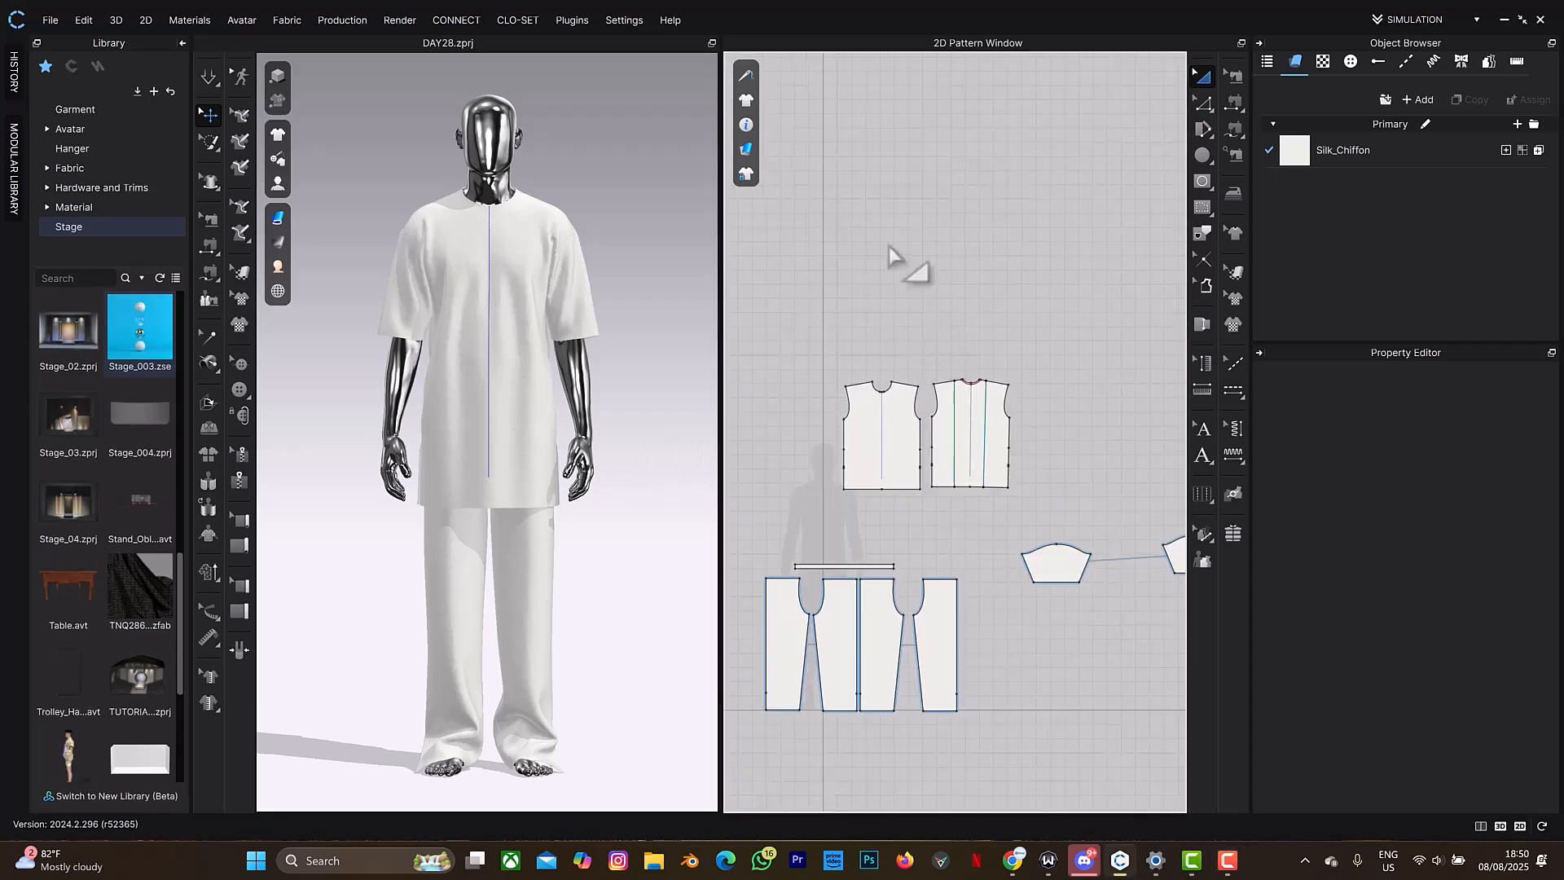
pyautogui.click(880, 457)
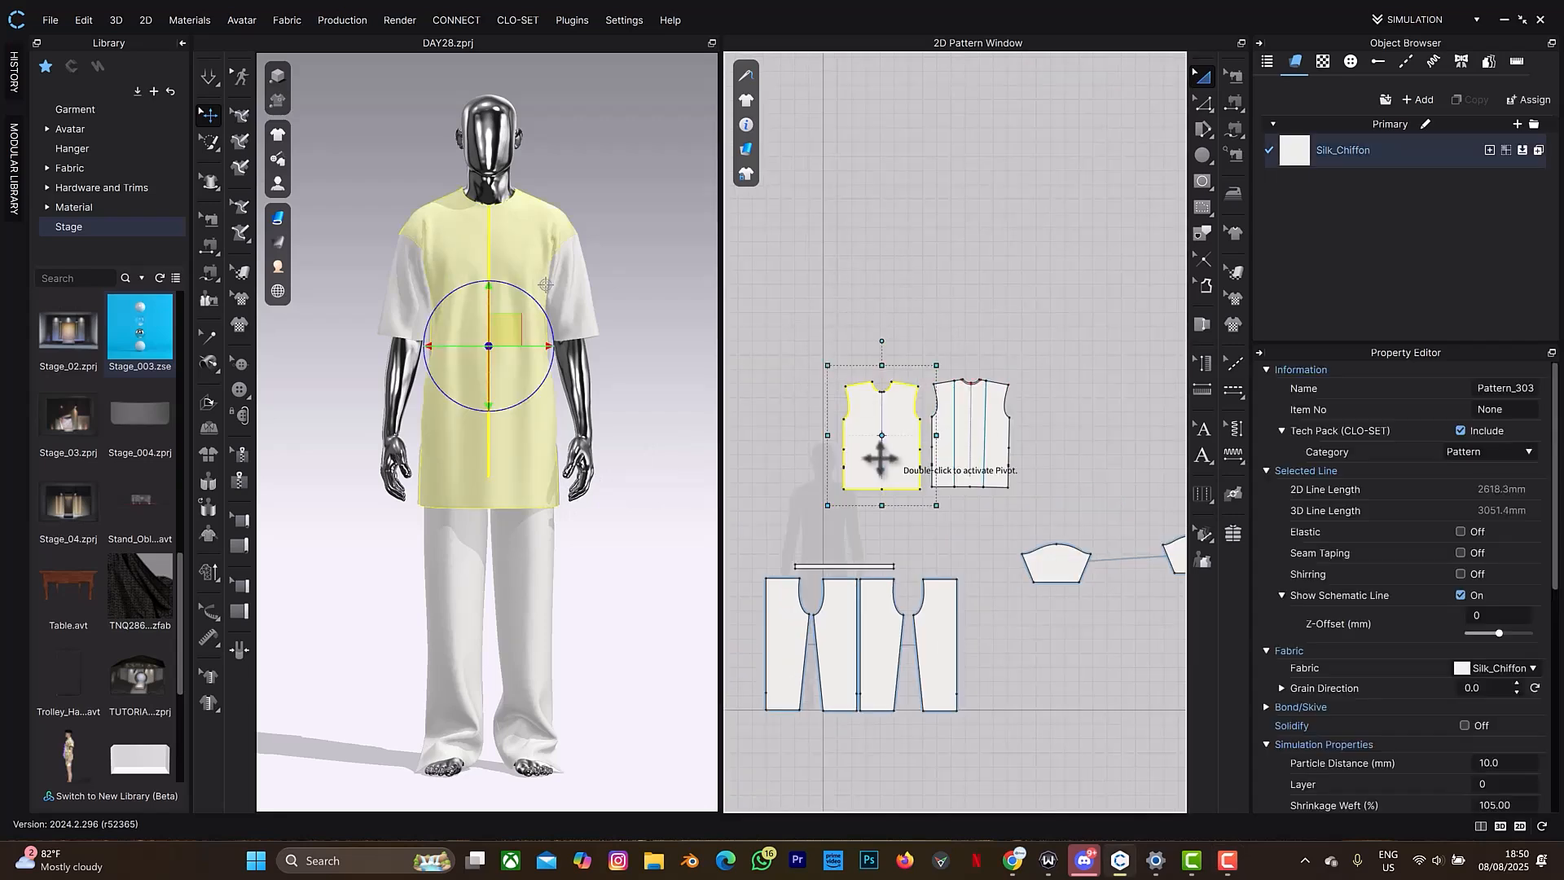
pyautogui.click(1094, 631)
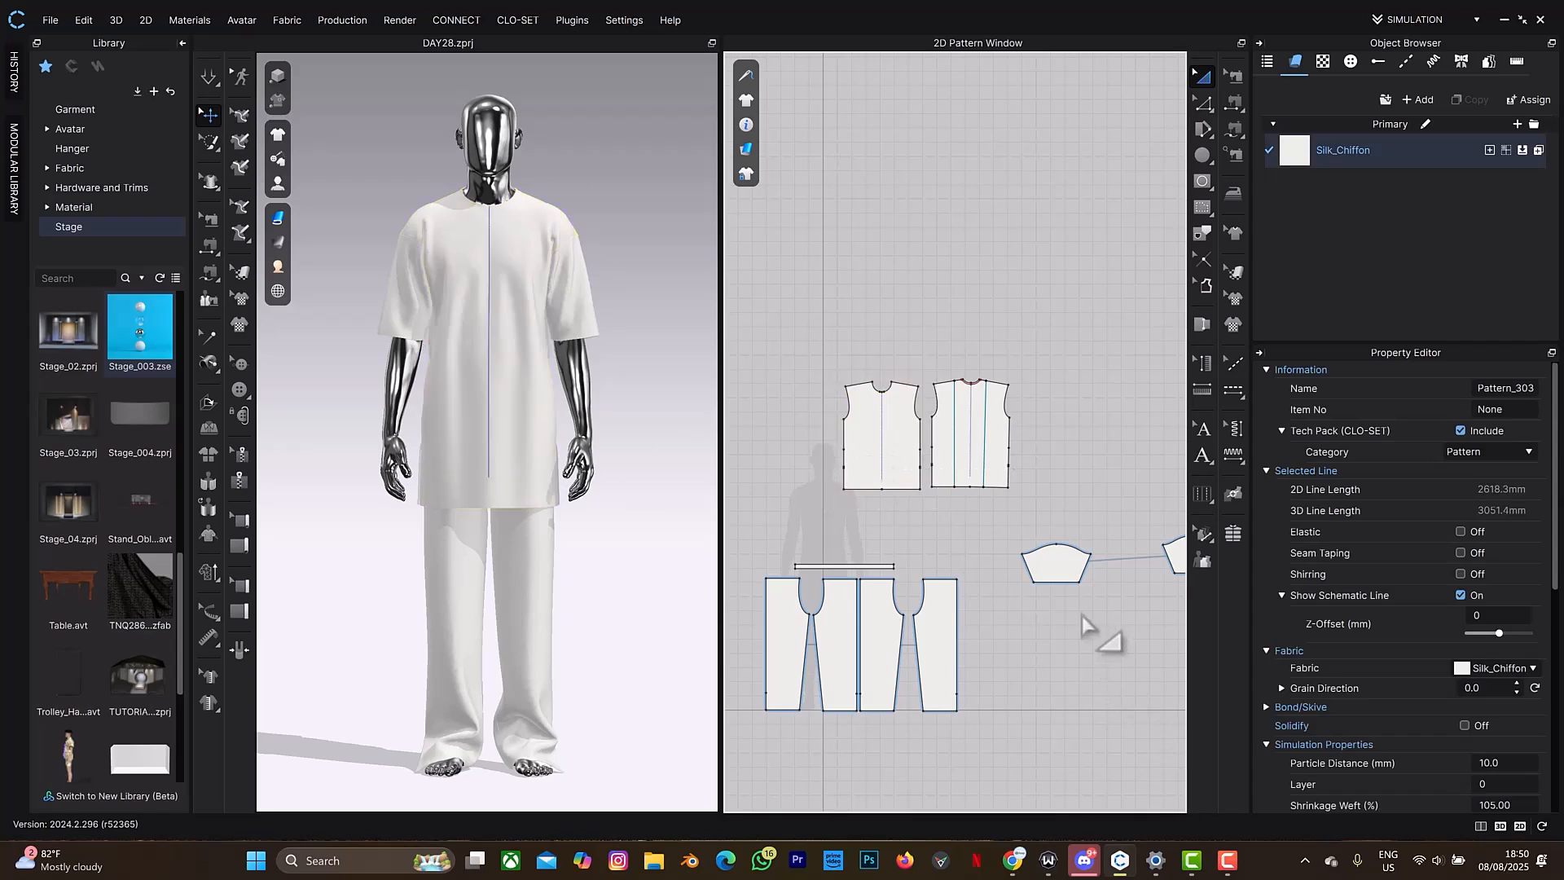
# Set the Shrinkage Warp of both sleeve pieces to 120% and simulate the garment to lengthen the sleeves.
pyautogui.moveTo(1095, 630); pyautogui.dragTo(1028, 621, button='right')
pyautogui.press('z')
pyautogui.click(988, 579)
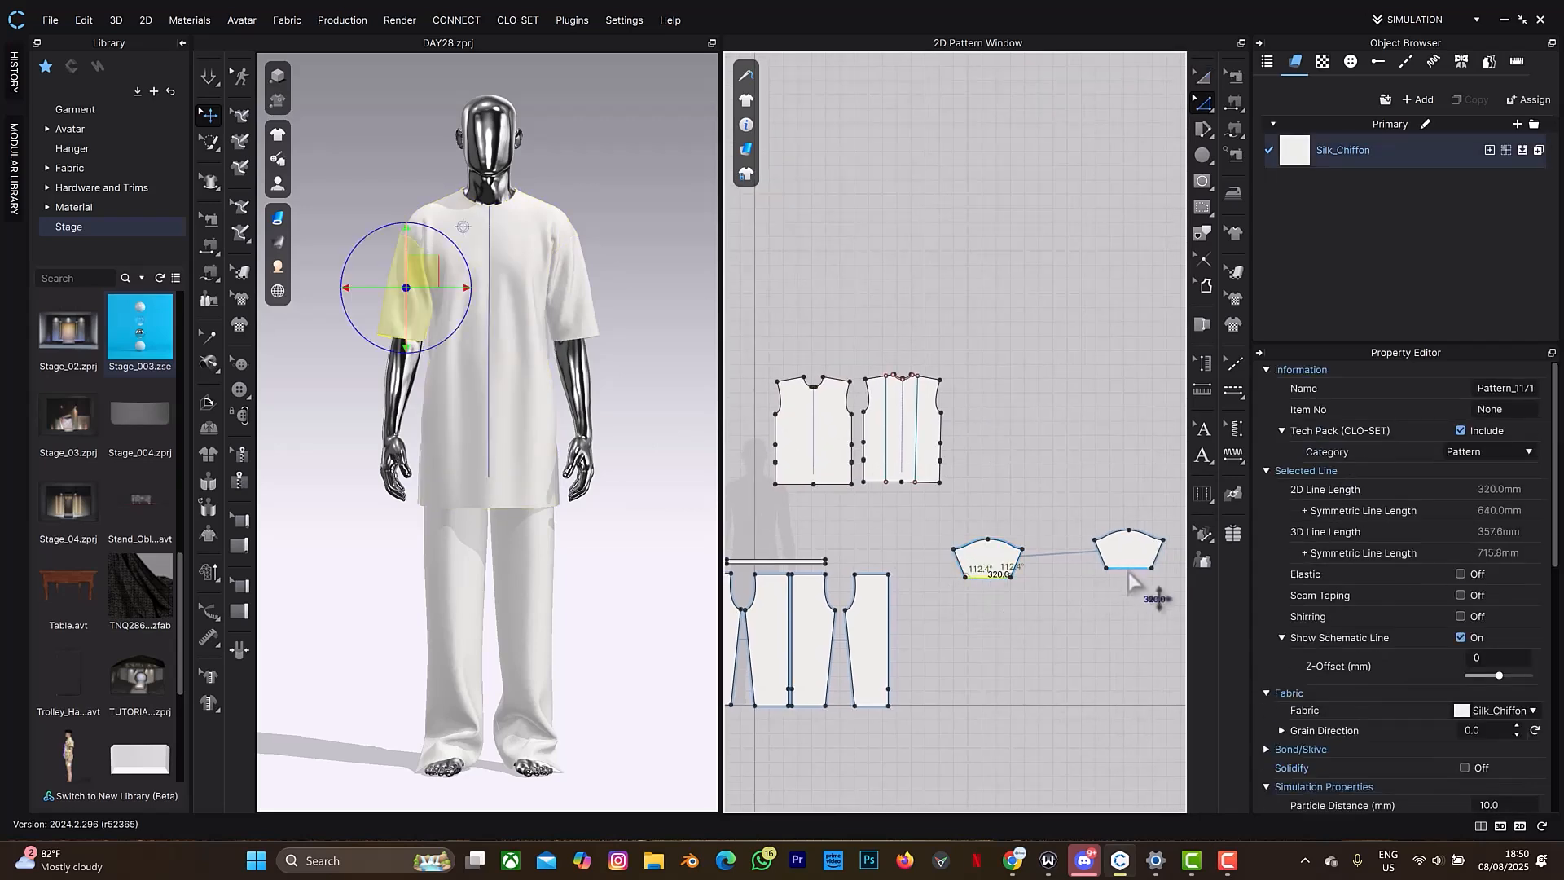
pyautogui.press('a')
pyautogui.click(1007, 559)
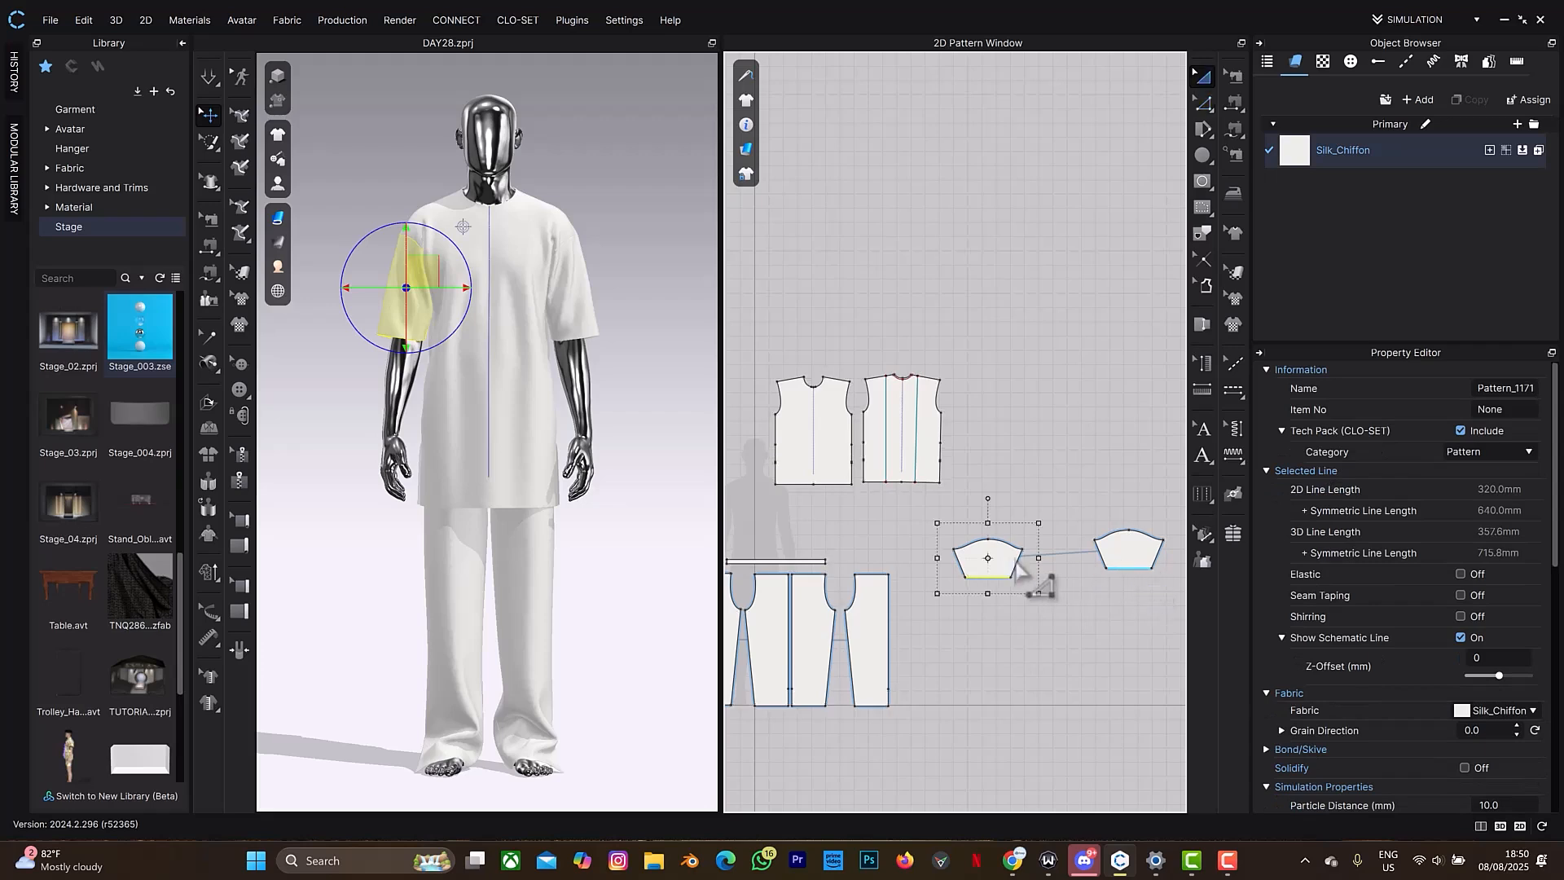
pyautogui.keyDown('shift'); pyautogui.click(1127, 554); pyautogui.keyUp('shift')
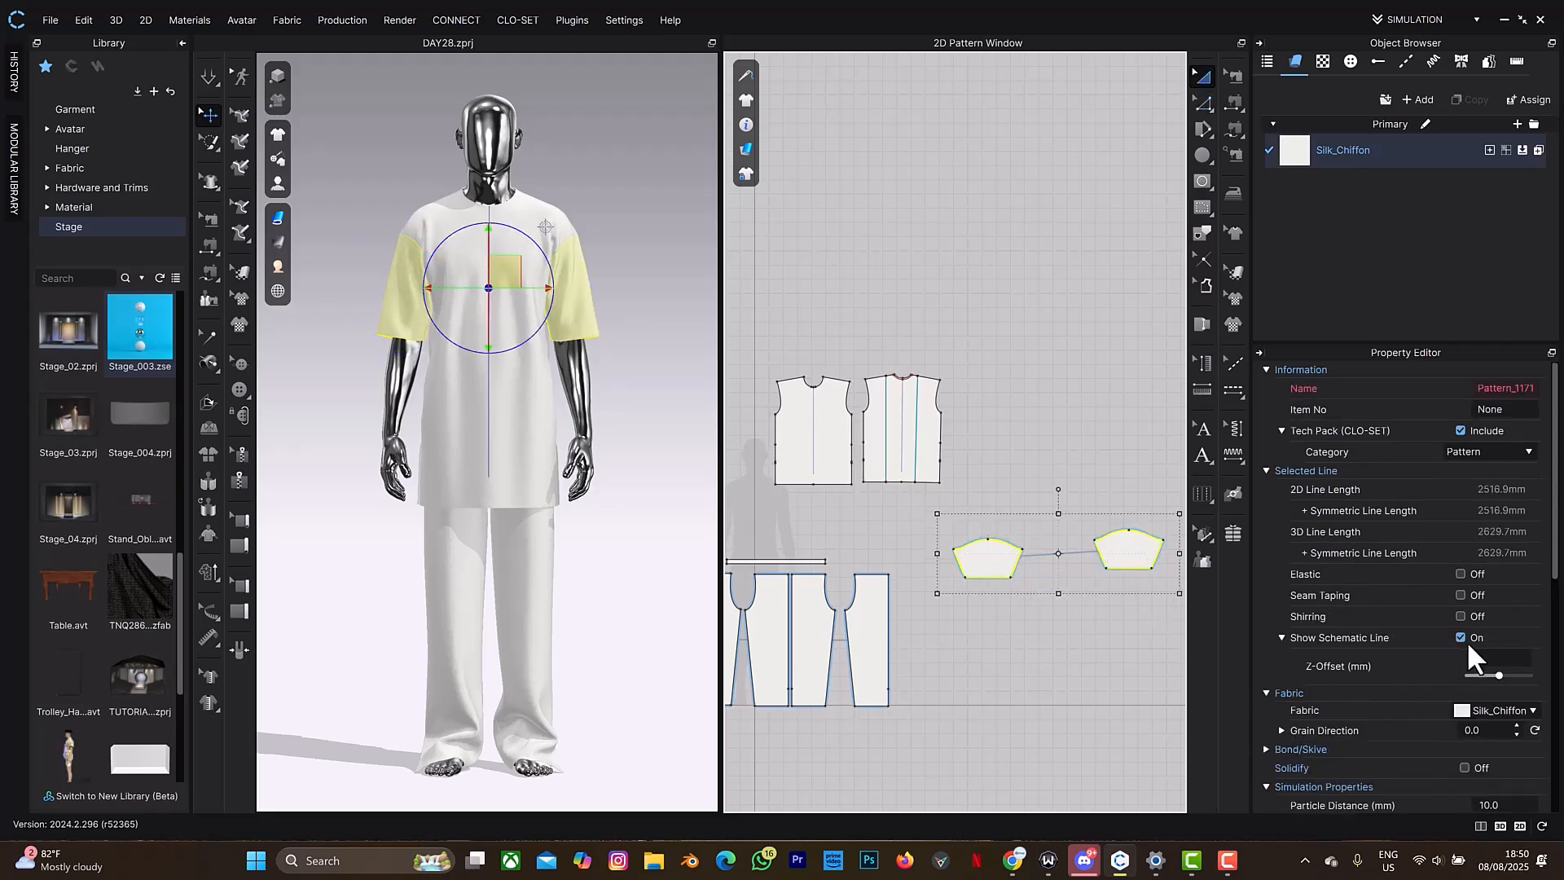
pyautogui.scroll(-3, 1461, 651)
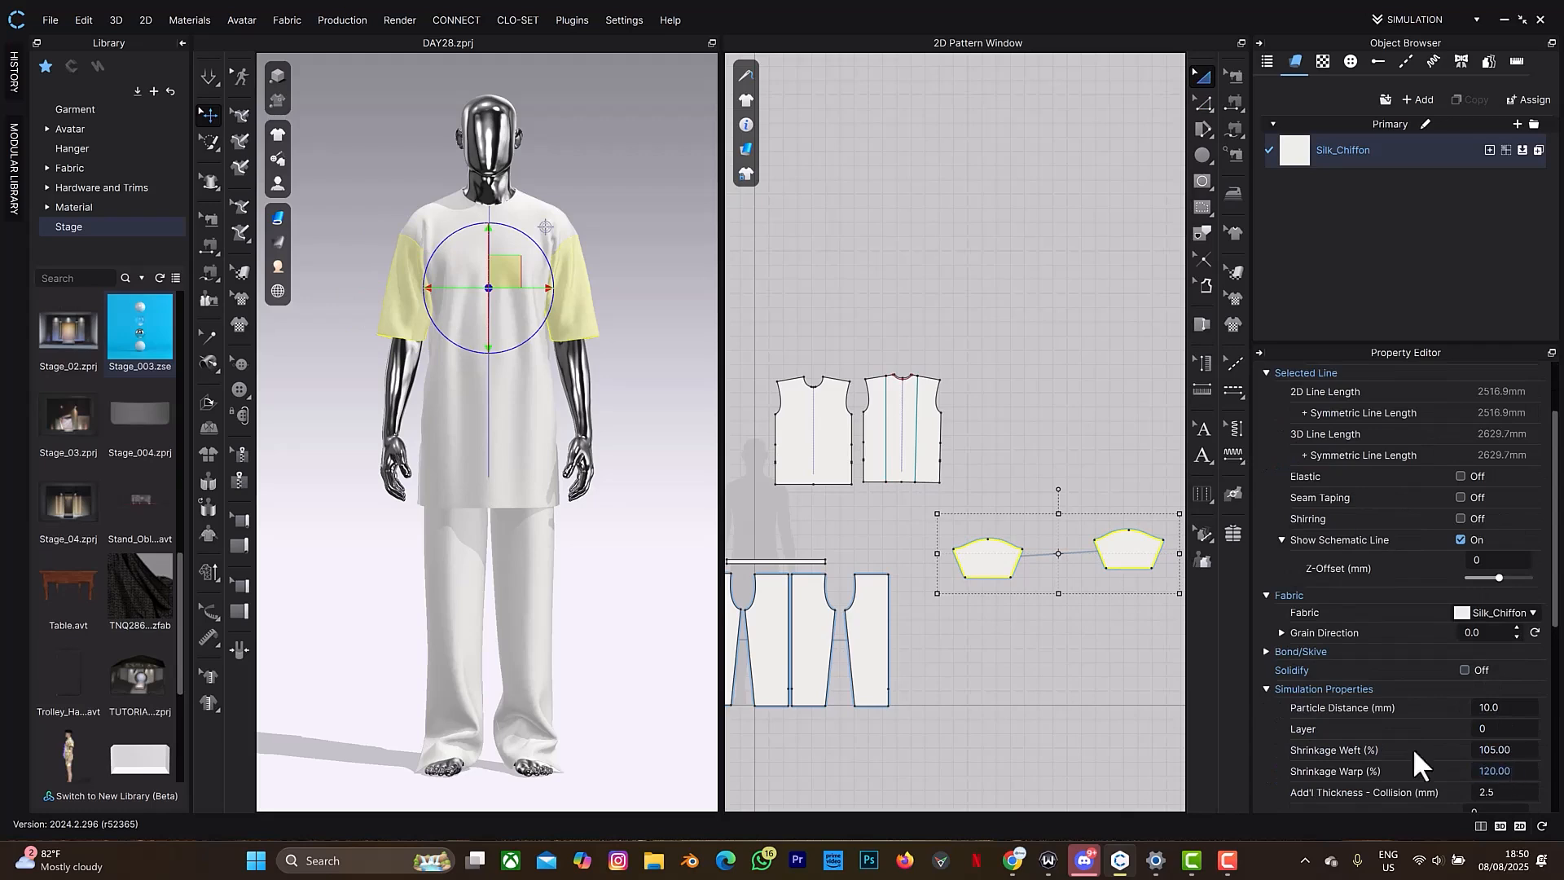
pyautogui.press('space')
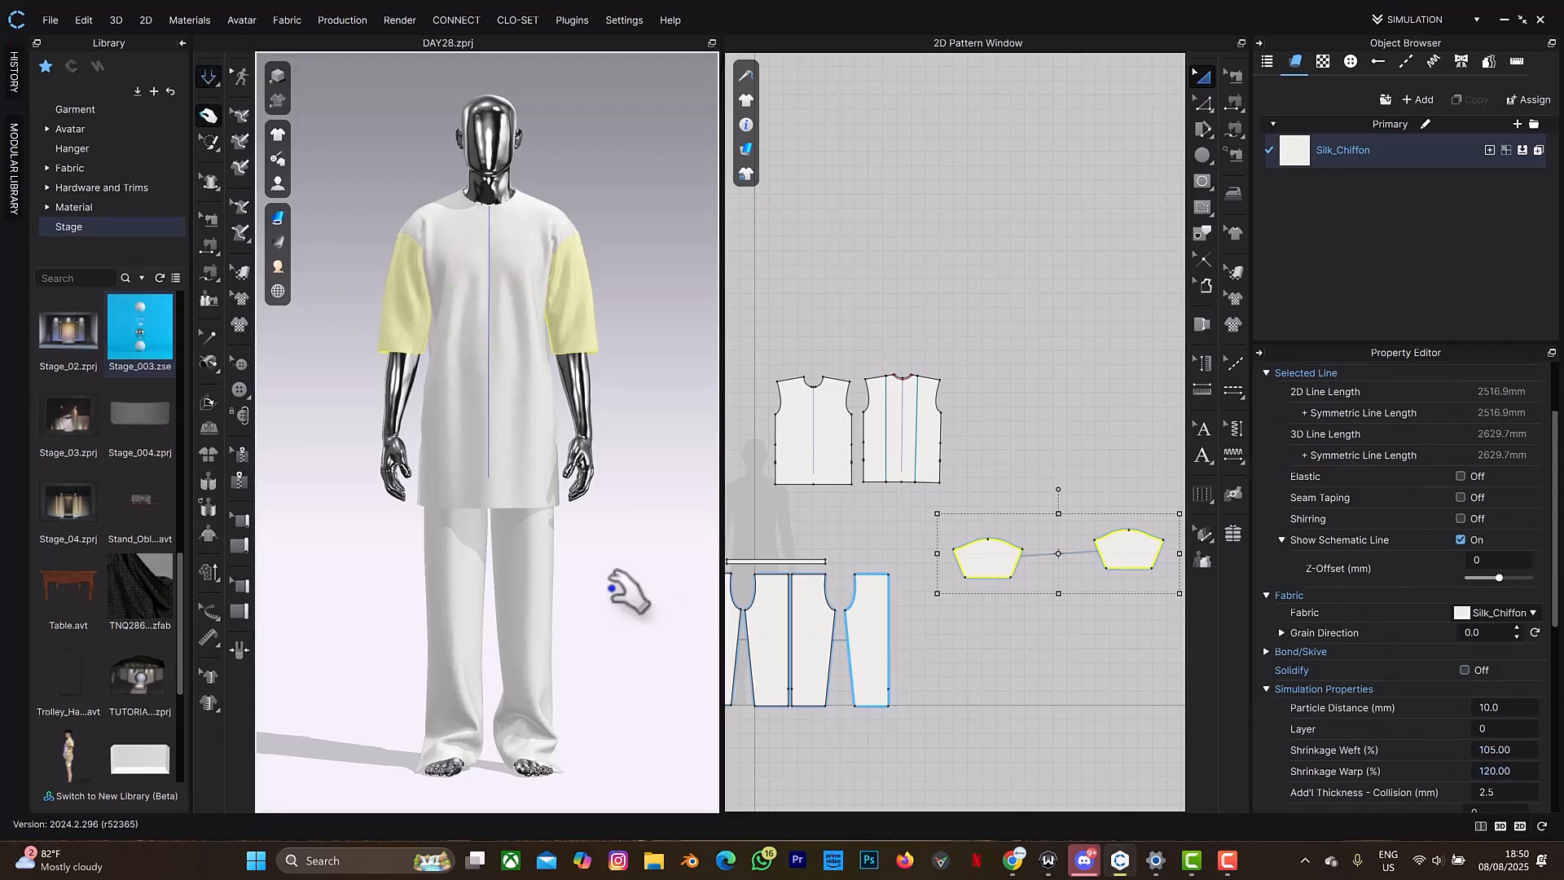
pyautogui.moveTo(481, 442)
pyautogui.mouseDown(button='right')
pyautogui.moveTo(511, 439)
pyautogui.moveTo(438, 446)
pyautogui.moveTo(497, 444)
pyautogui.mouseUp(button='right')
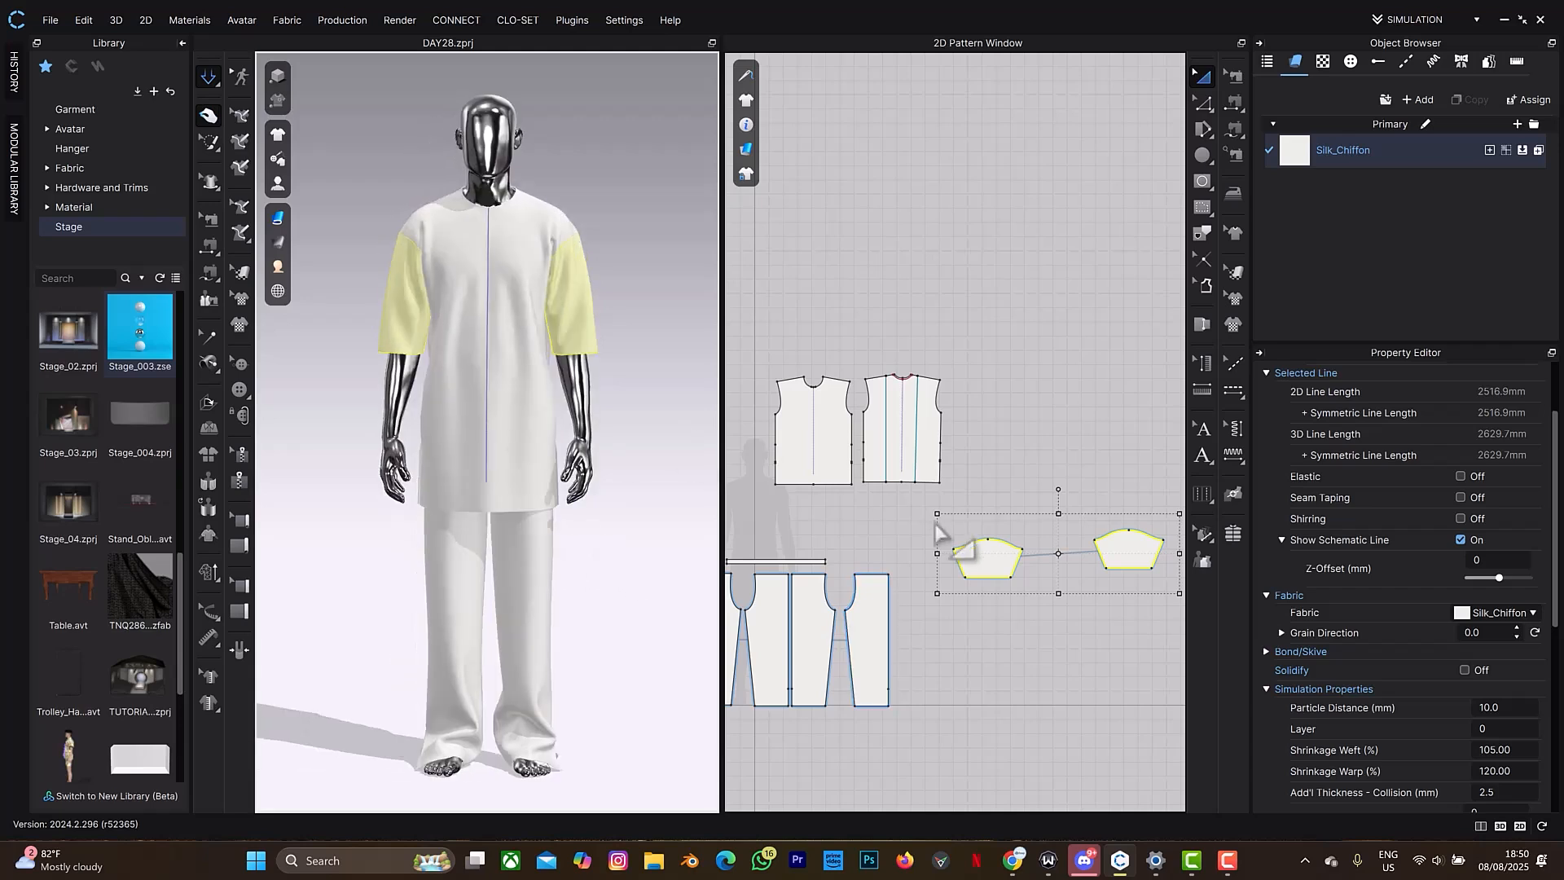
# Layer Clone (Over) the tunic front piece and place the copy directly above the original in the pattern layout.
pyautogui.click(803, 444)
pyautogui.rightClick(827, 415)
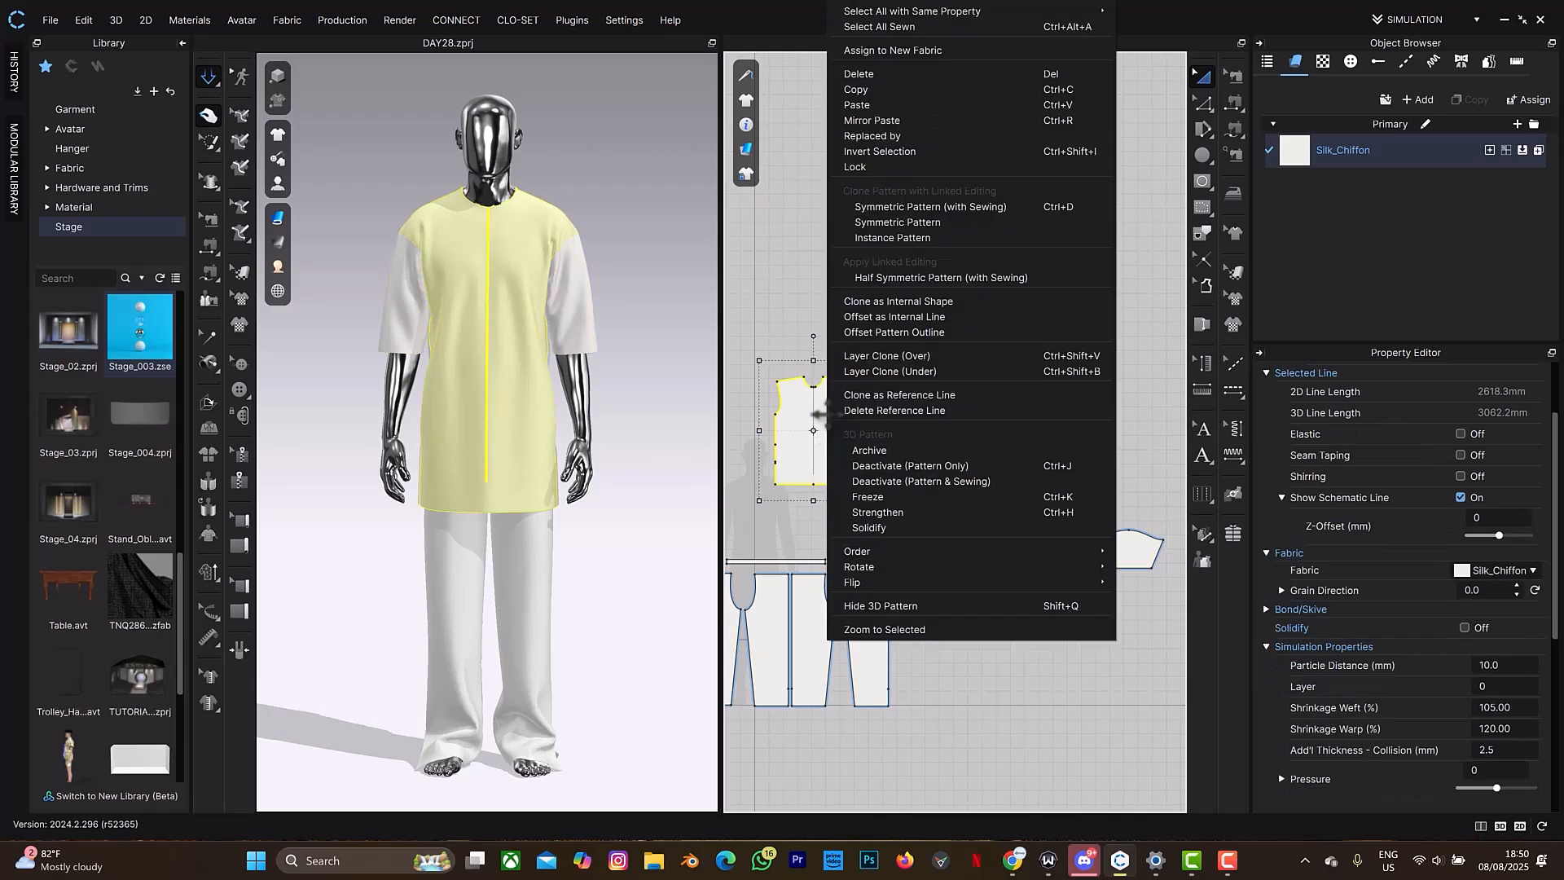
pyautogui.click(901, 356)
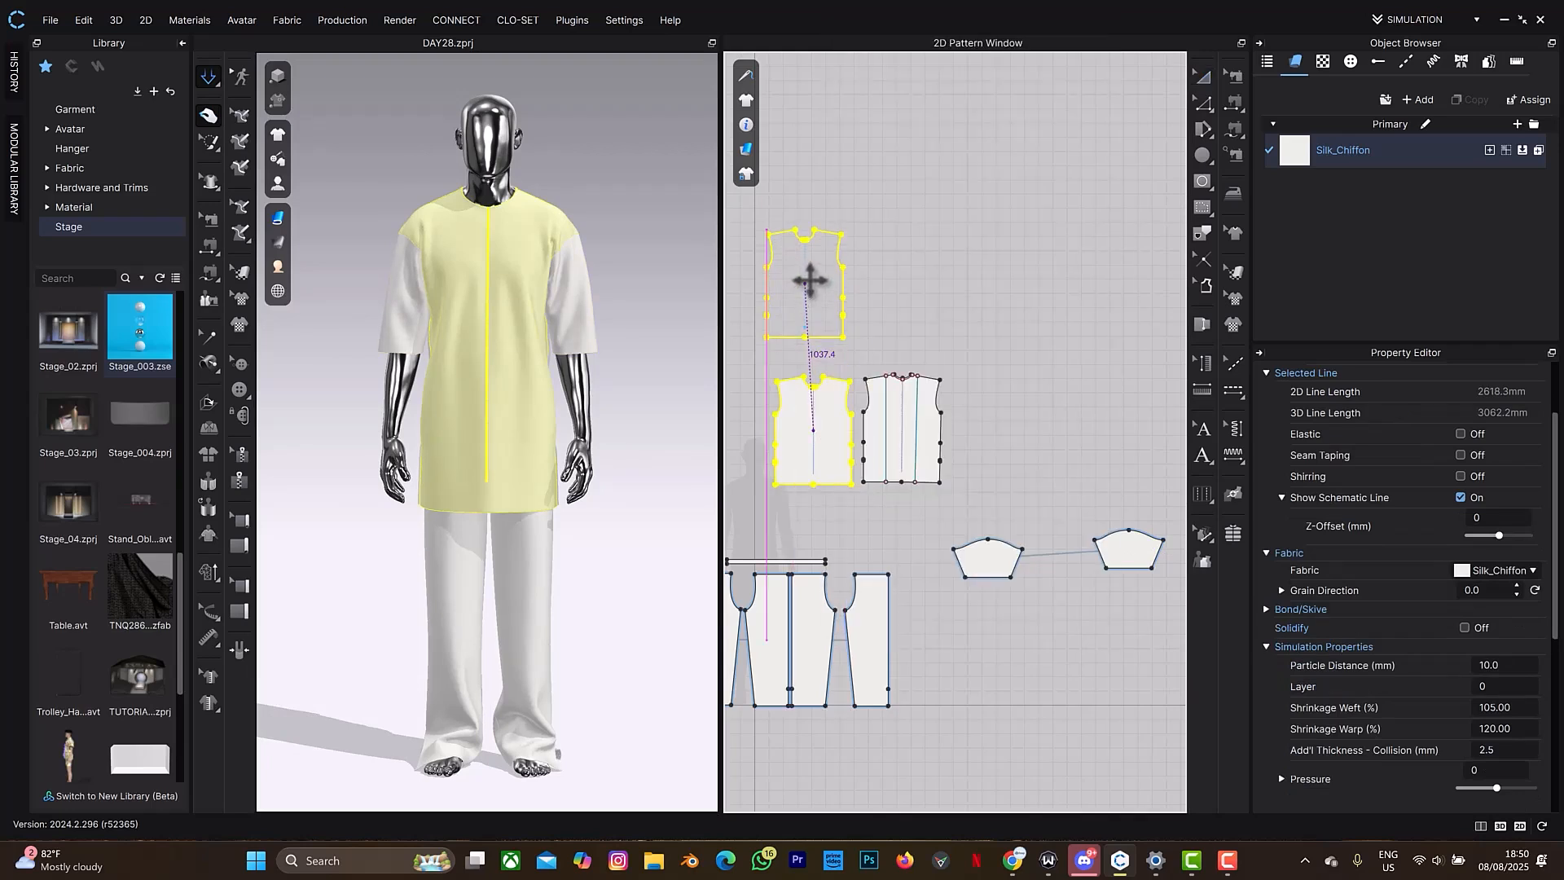
pyautogui.click(815, 281)
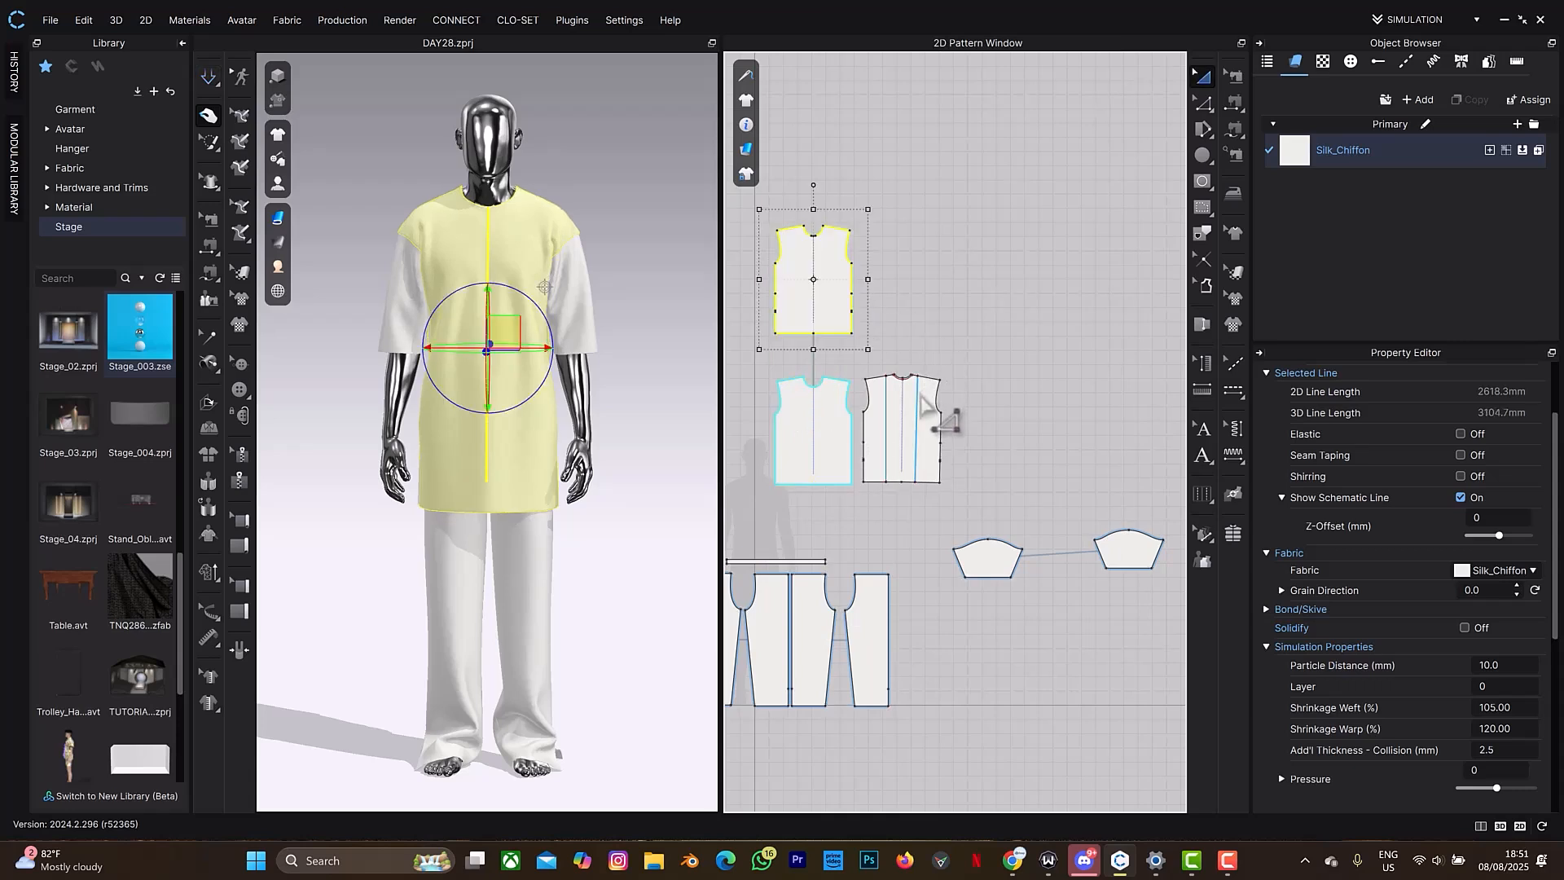
# Delete the two vertical internal lines on either side of the centre line from the tunic back piece.
pyautogui.scroll(5, 921, 395)
pyautogui.click(913, 417)
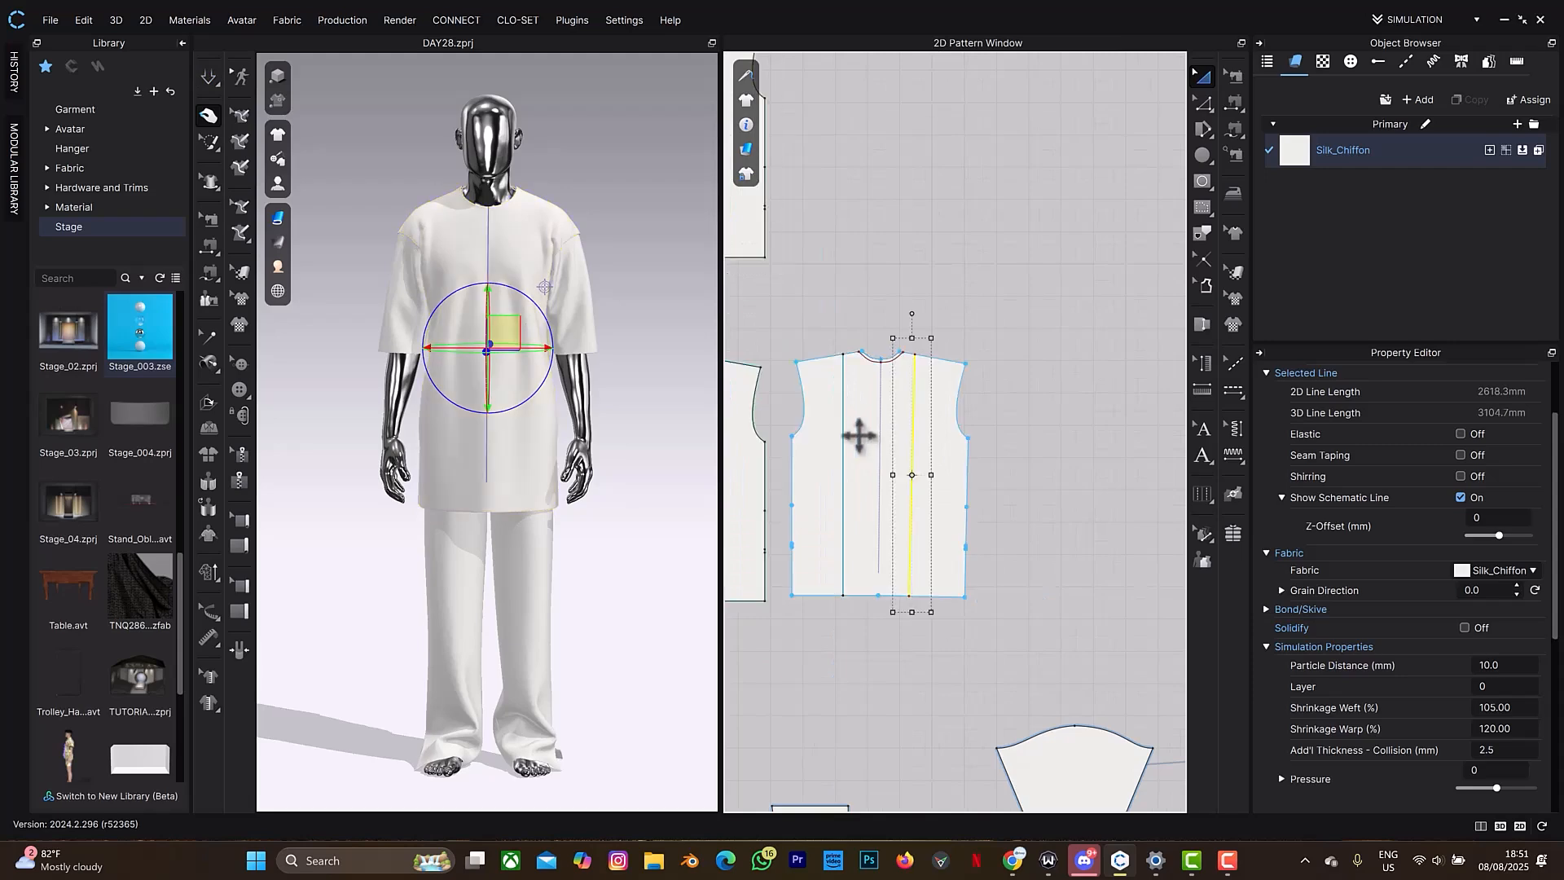
pyautogui.keyDown('shift'); pyautogui.click(844, 449); pyautogui.keyUp('shift')
pyautogui.press('Delete')
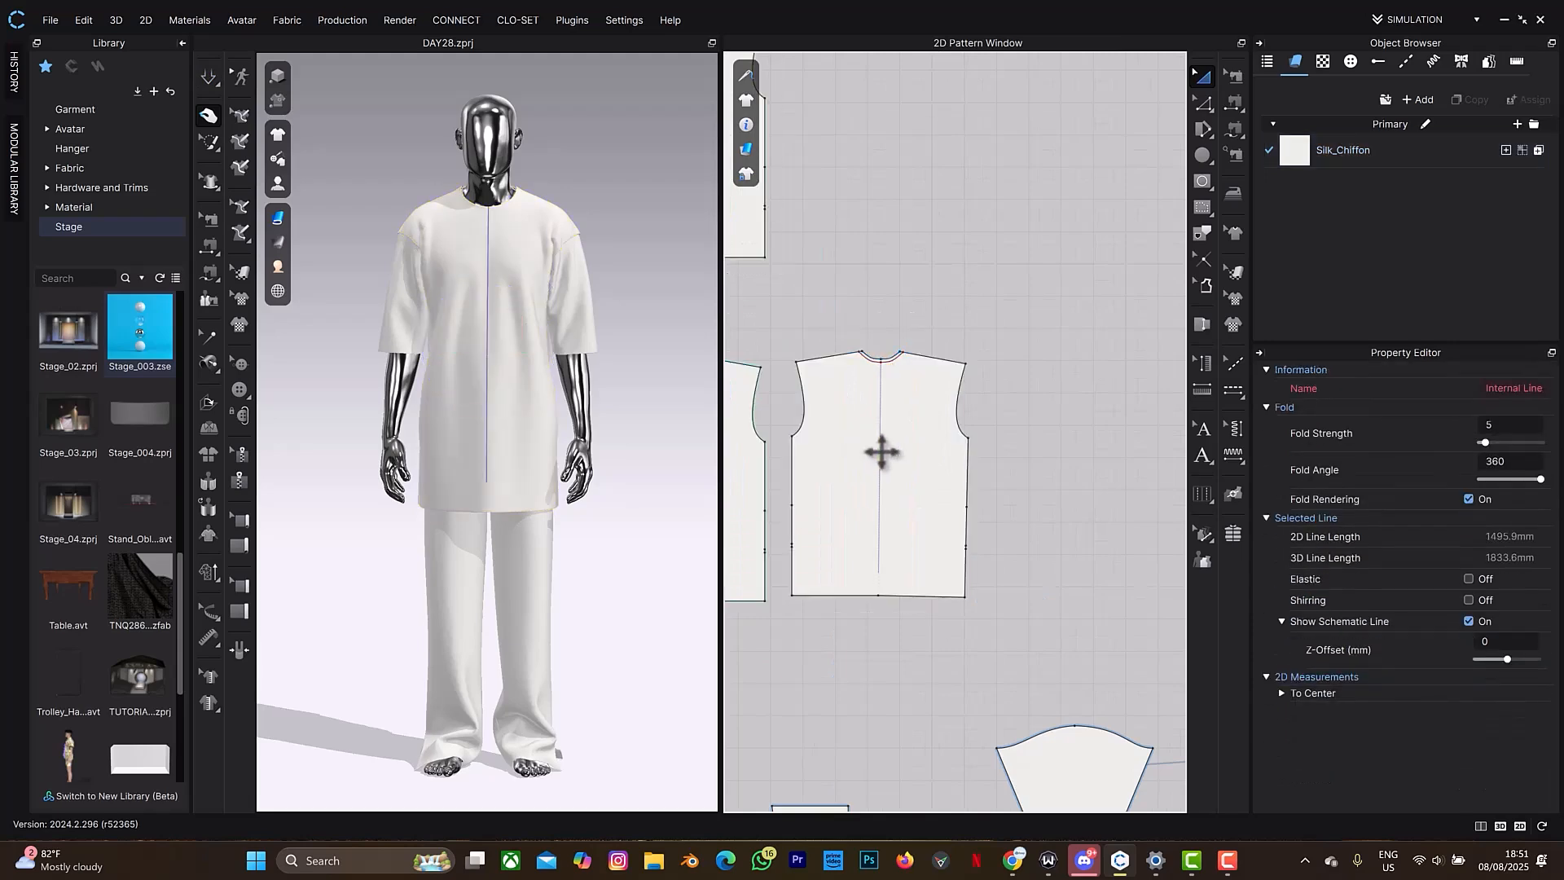
# Layer Clone (Over) the tunic back piece, place the copy above the original, and check the layer on the avatar's back.
pyautogui.click(915, 458)
pyautogui.rightClick(916, 458)
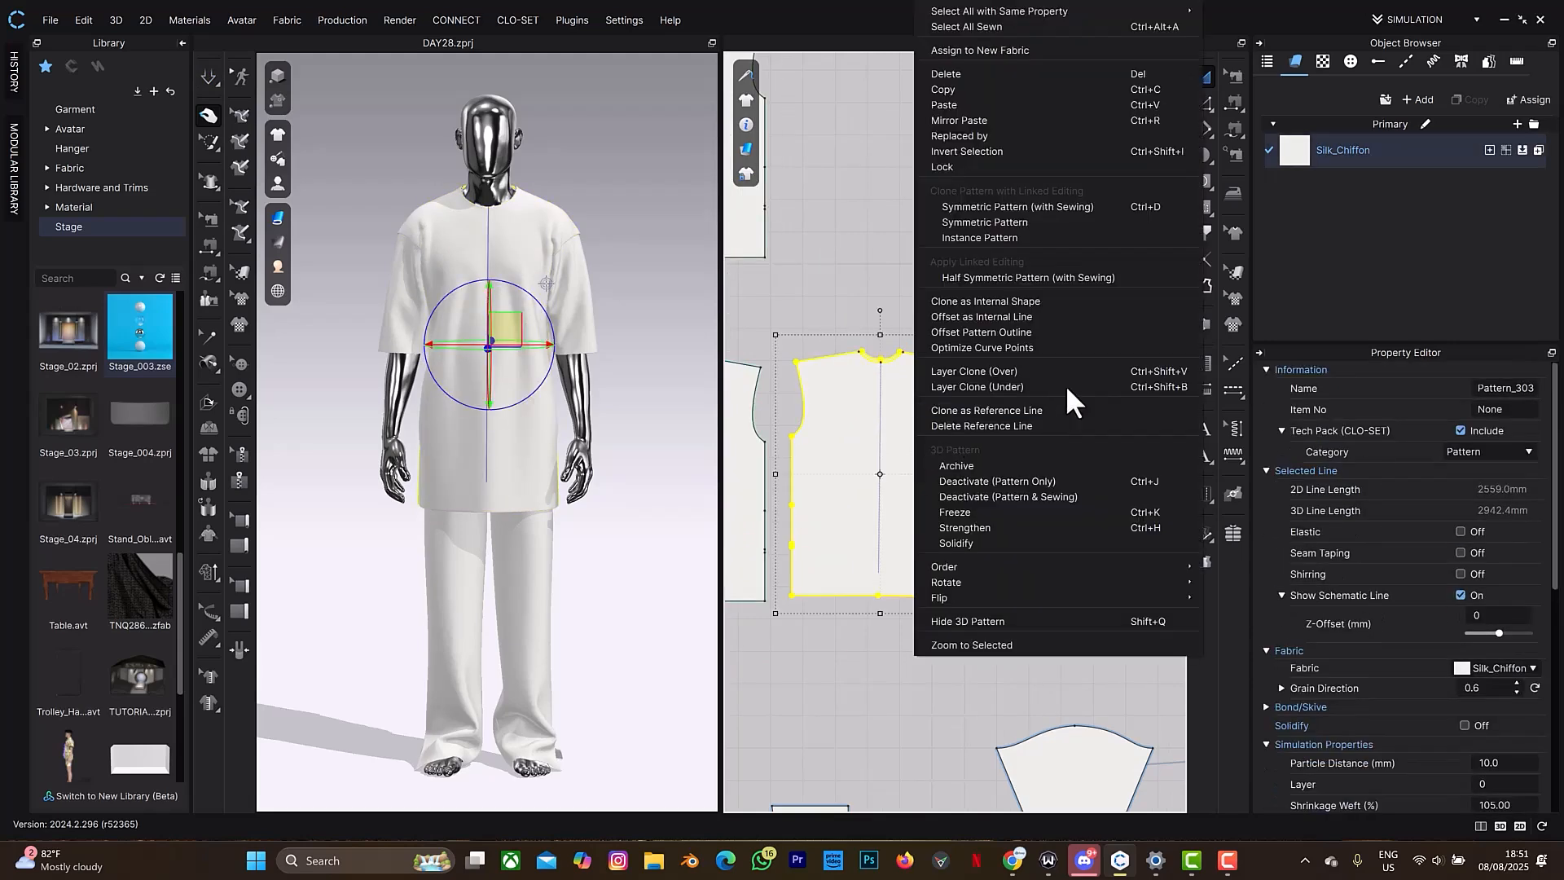
pyautogui.click(1029, 368)
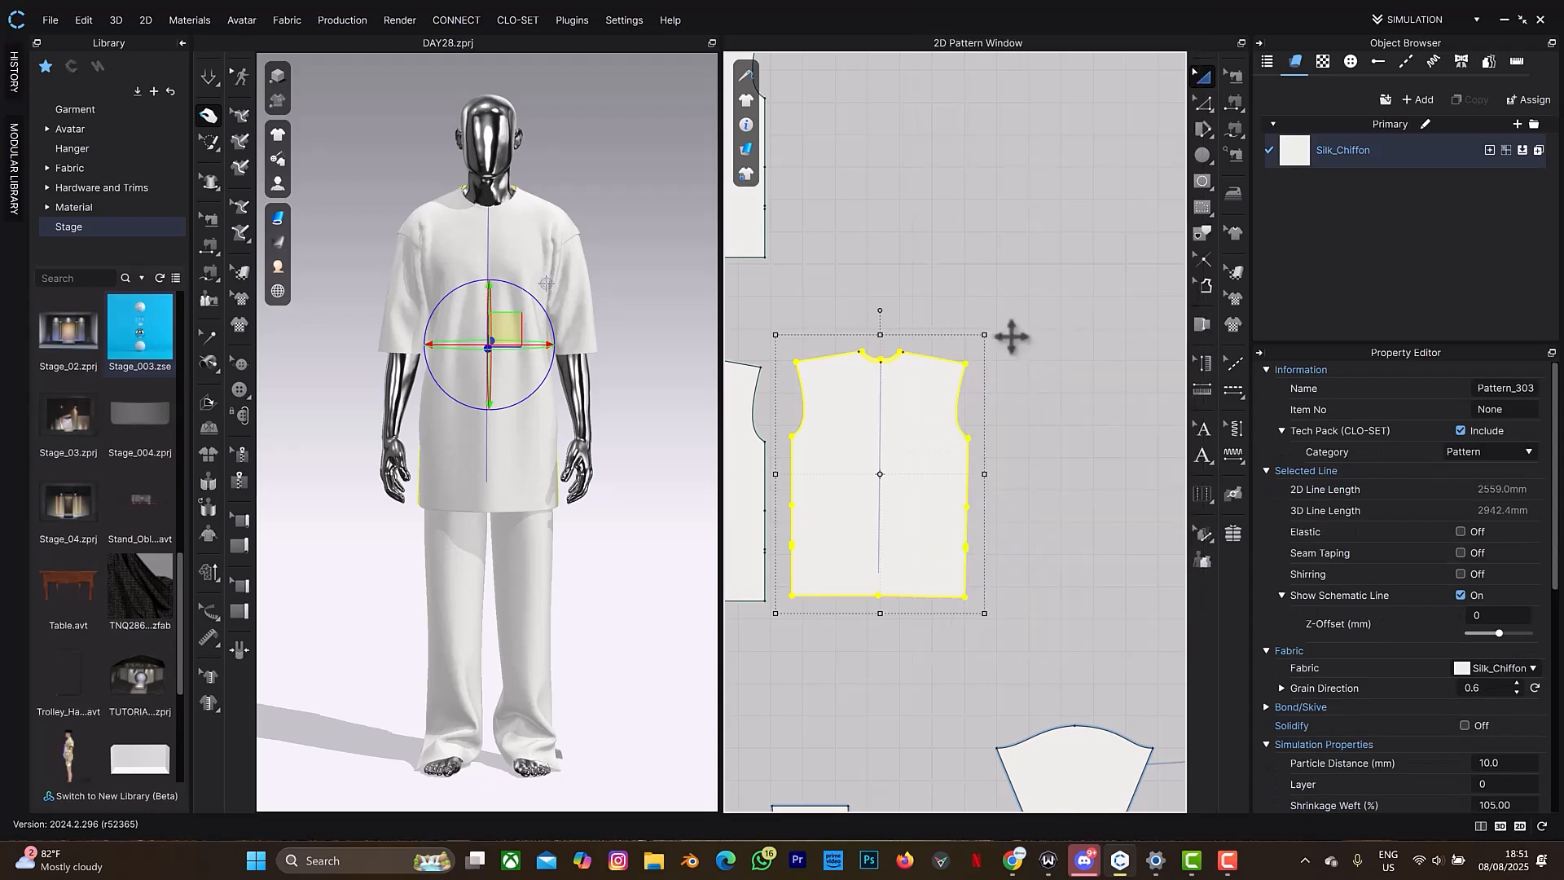
pyautogui.click(902, 167)
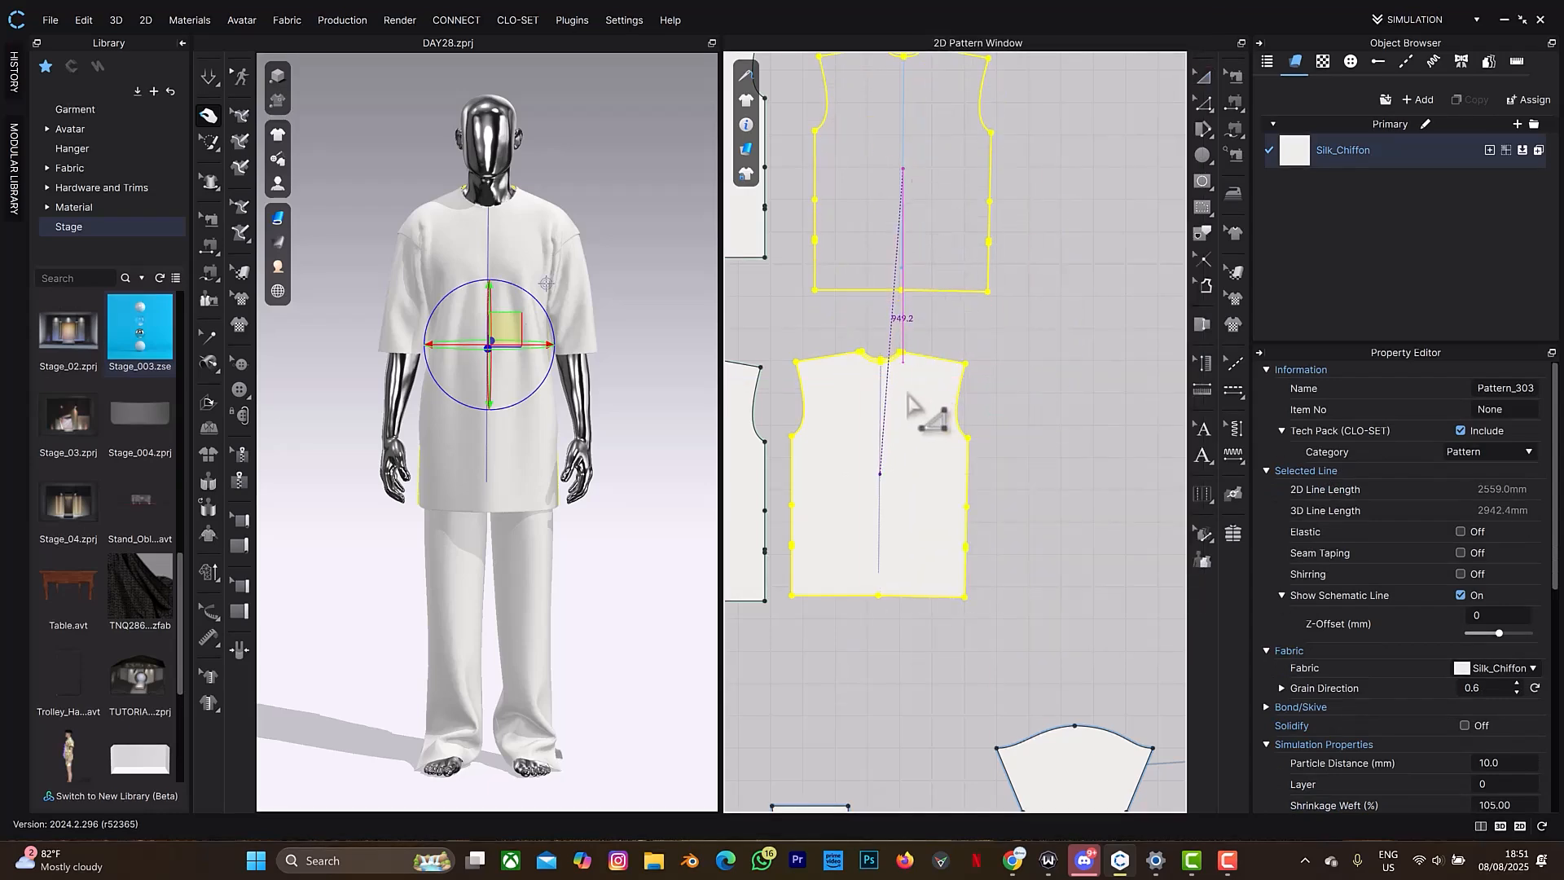
pyautogui.moveTo(436, 471); pyautogui.dragTo(513, 478, button='right')
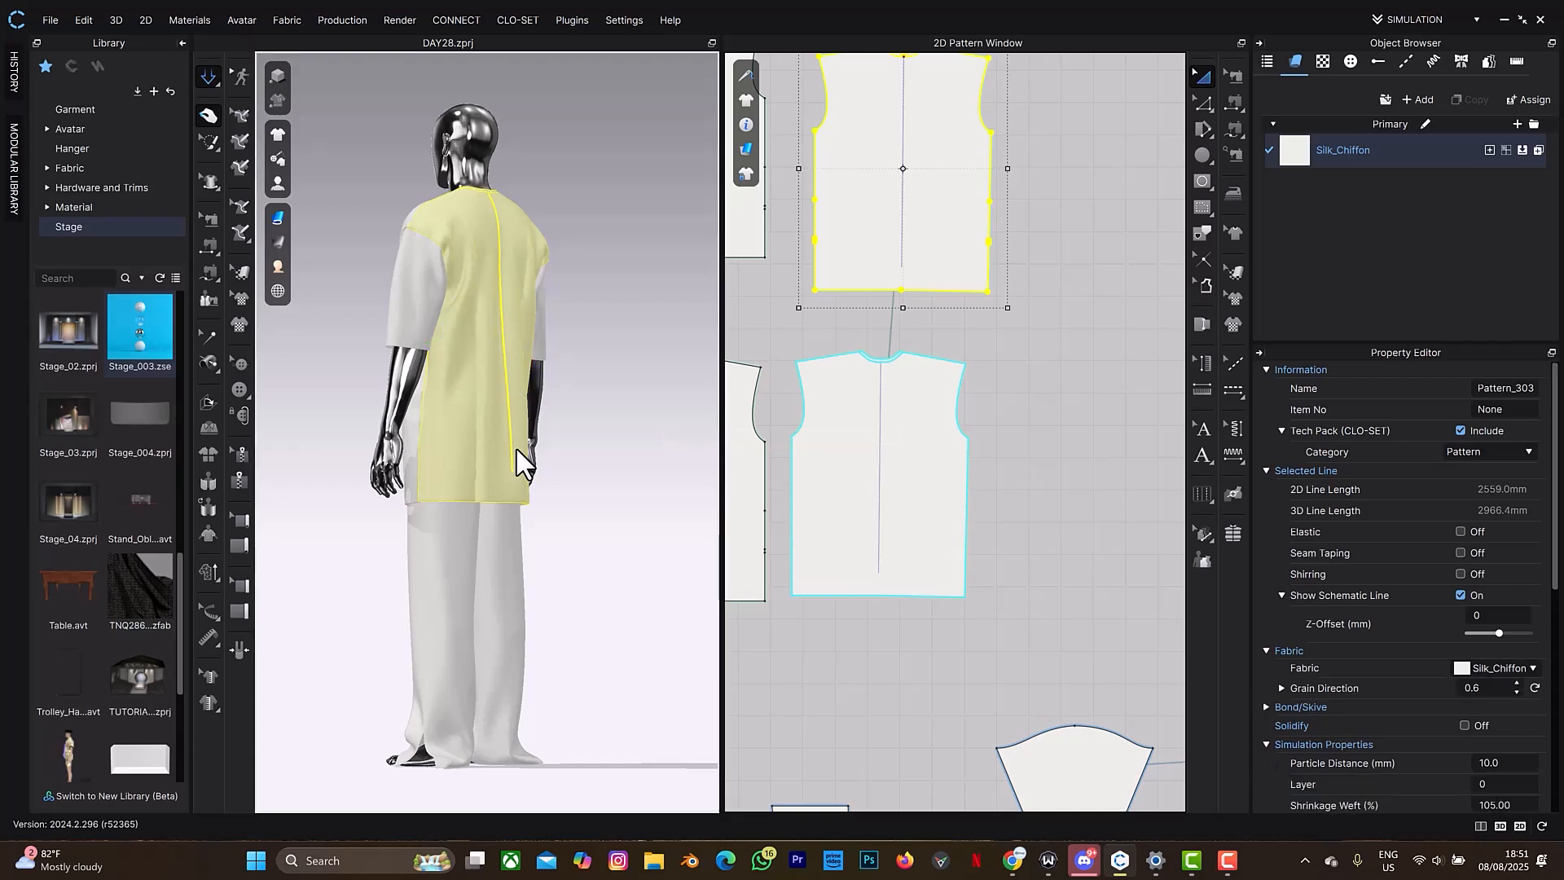
pyautogui.moveTo(521, 465); pyautogui.dragTo(634, 412, button='right')
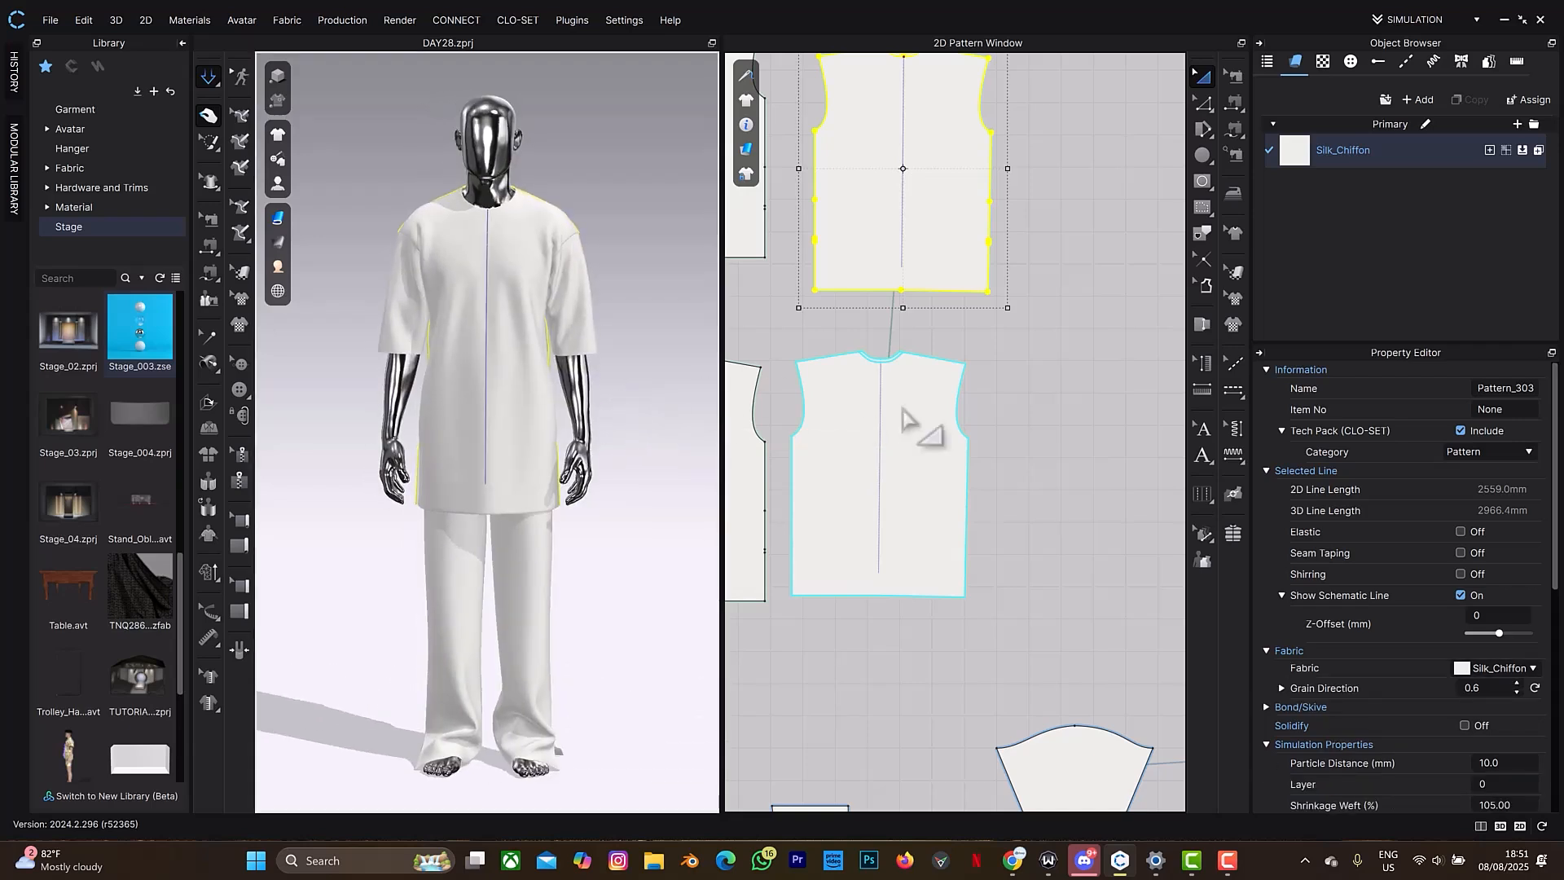
# Delete both halves of the curved internal line below the neckline of the original back piece.
pyautogui.scroll(-2, 958, 432)
pyautogui.scroll(5, 904, 376)
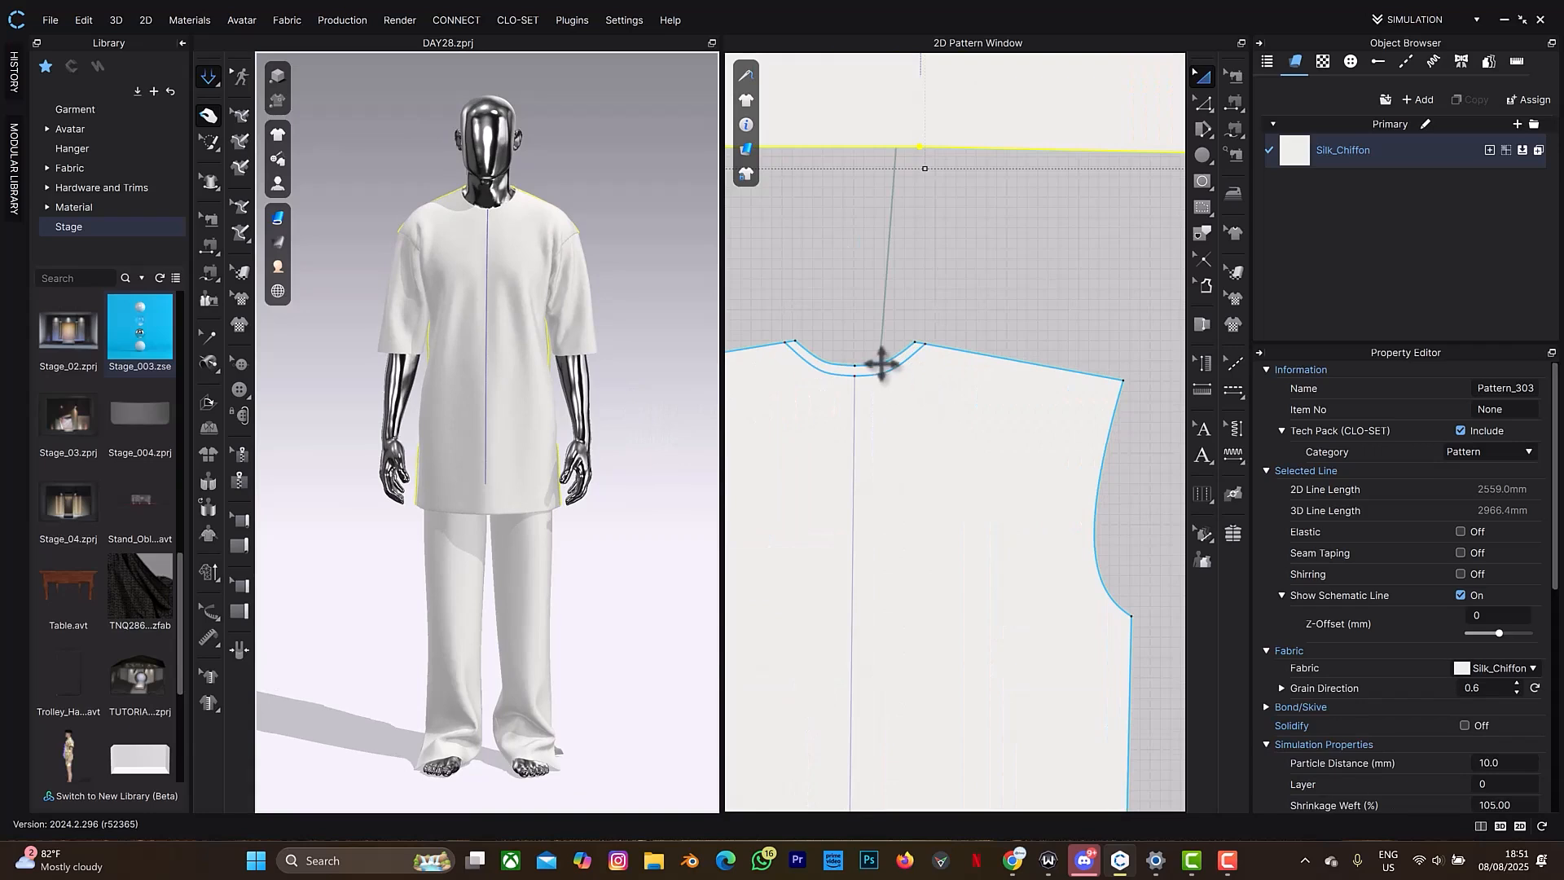
pyautogui.click(891, 372)
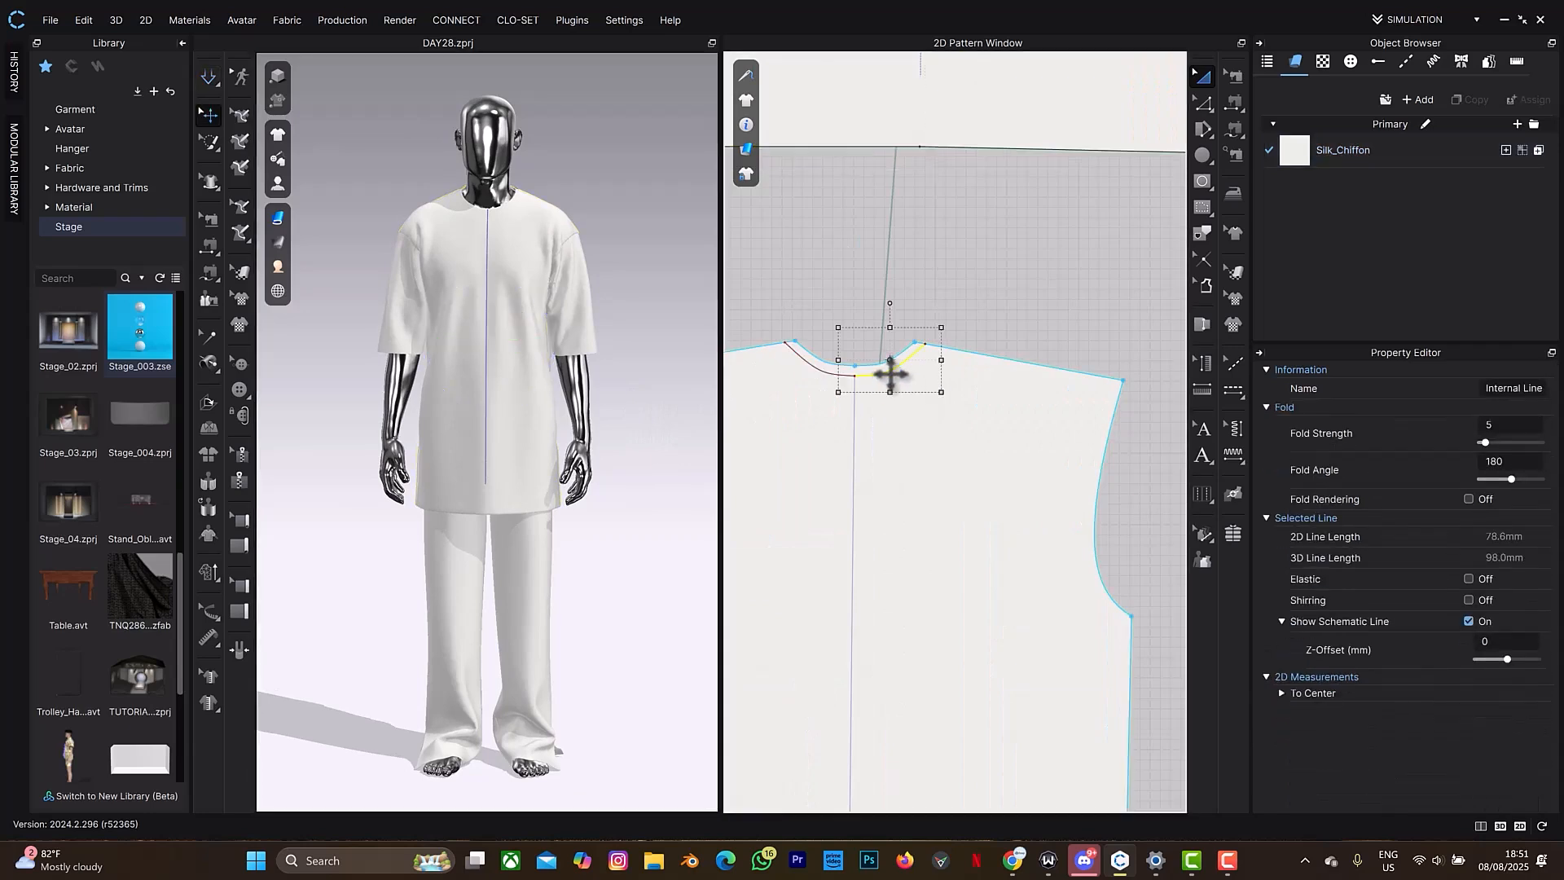
pyautogui.moveTo(813, 371); pyautogui.dragTo(810, 361)
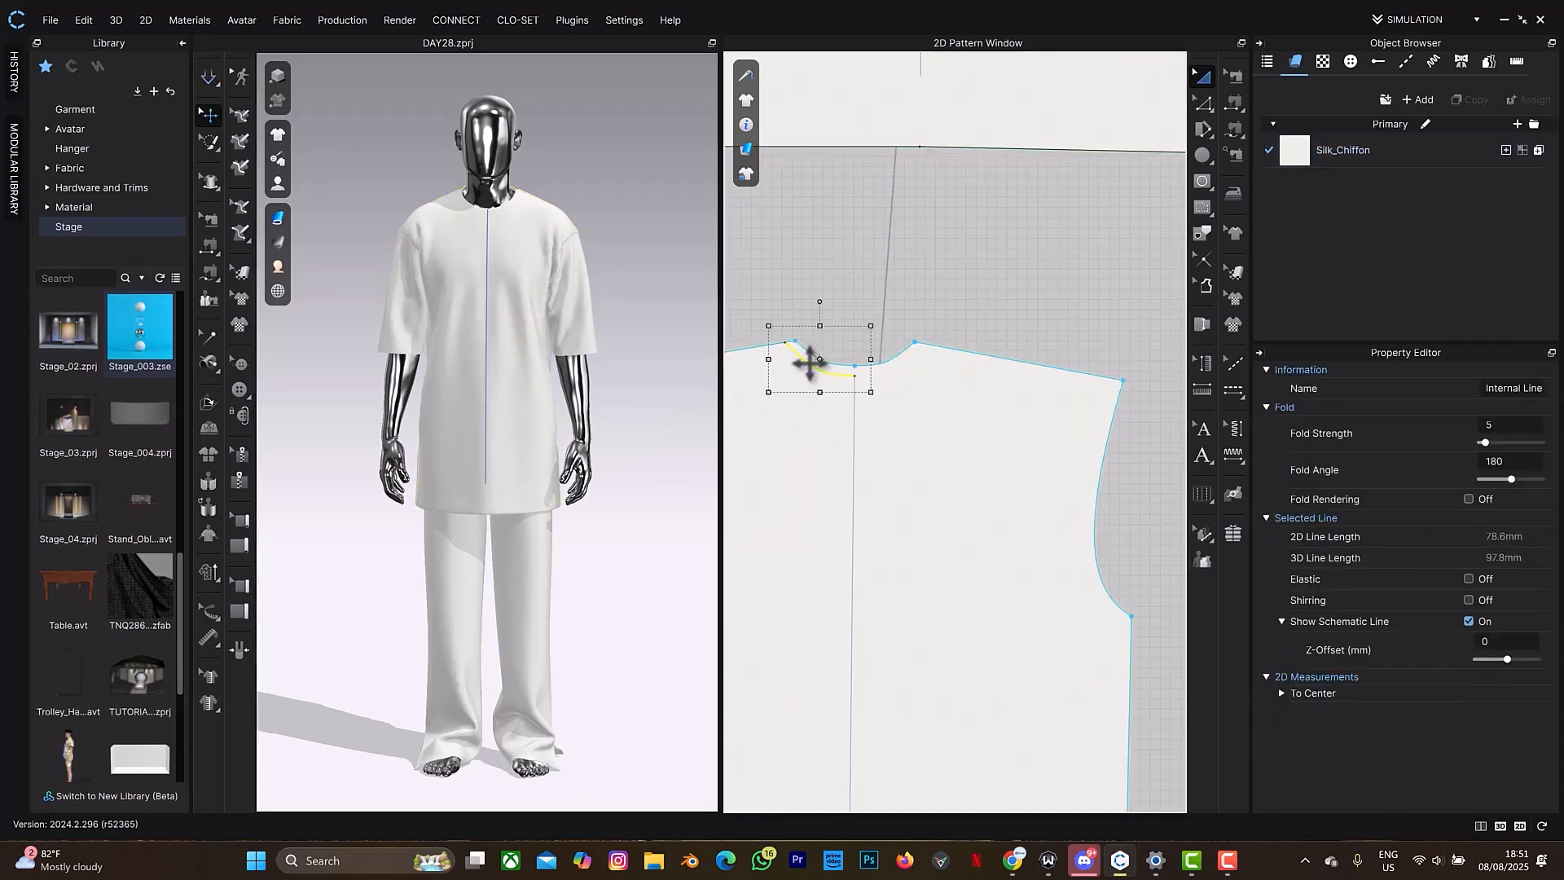
pyautogui.press('Escape')
pyautogui.scroll(-8, 887, 426)
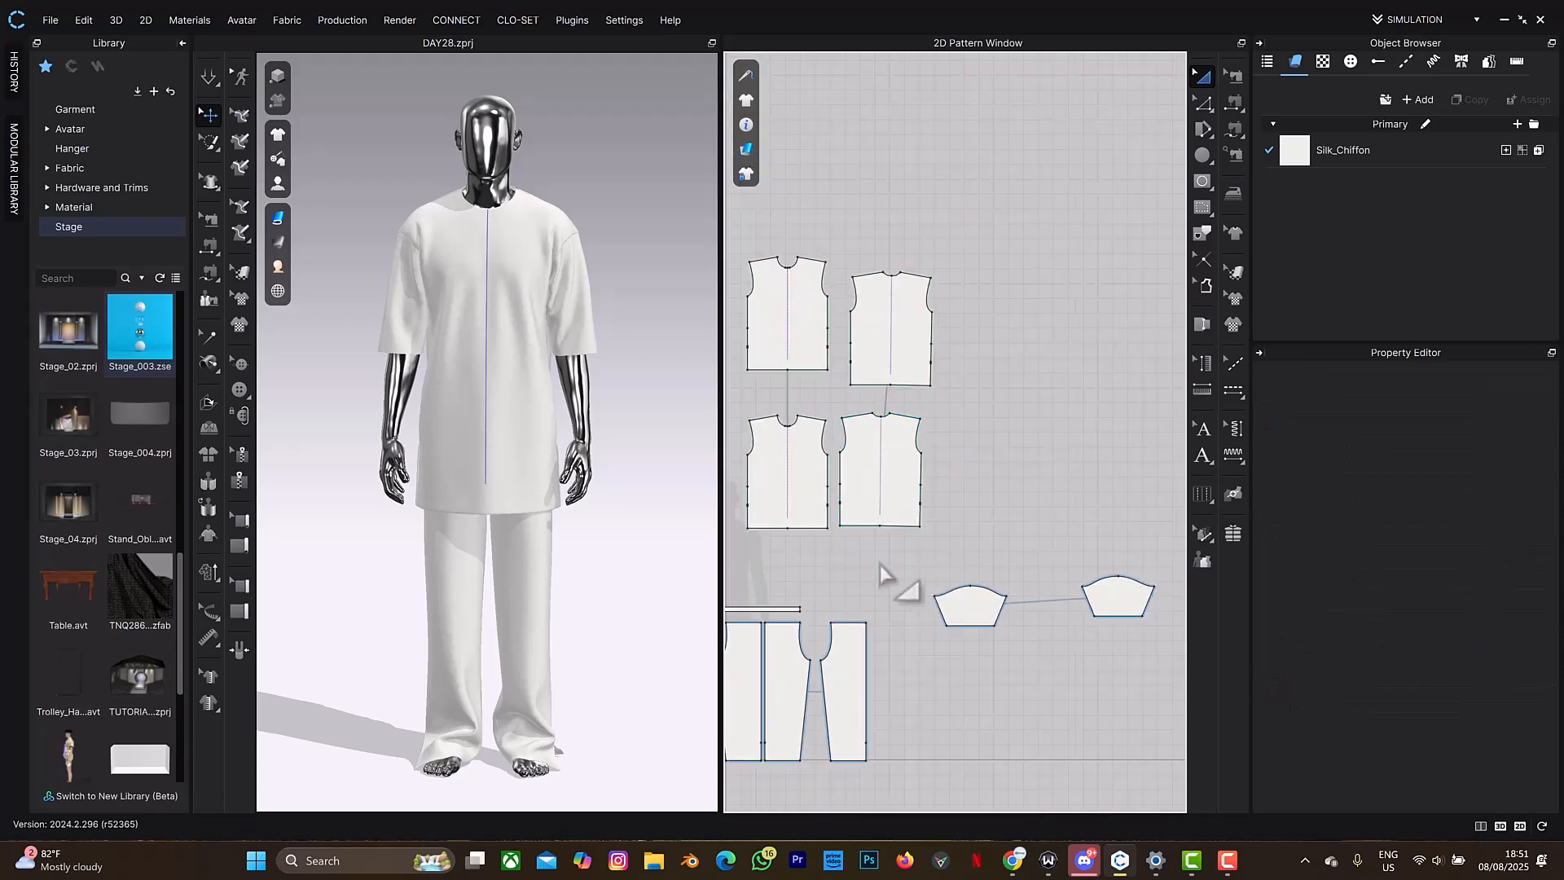
# Layer Clone (Over) both sleeve pieces and place each copy directly above its original.
pyautogui.click(984, 610)
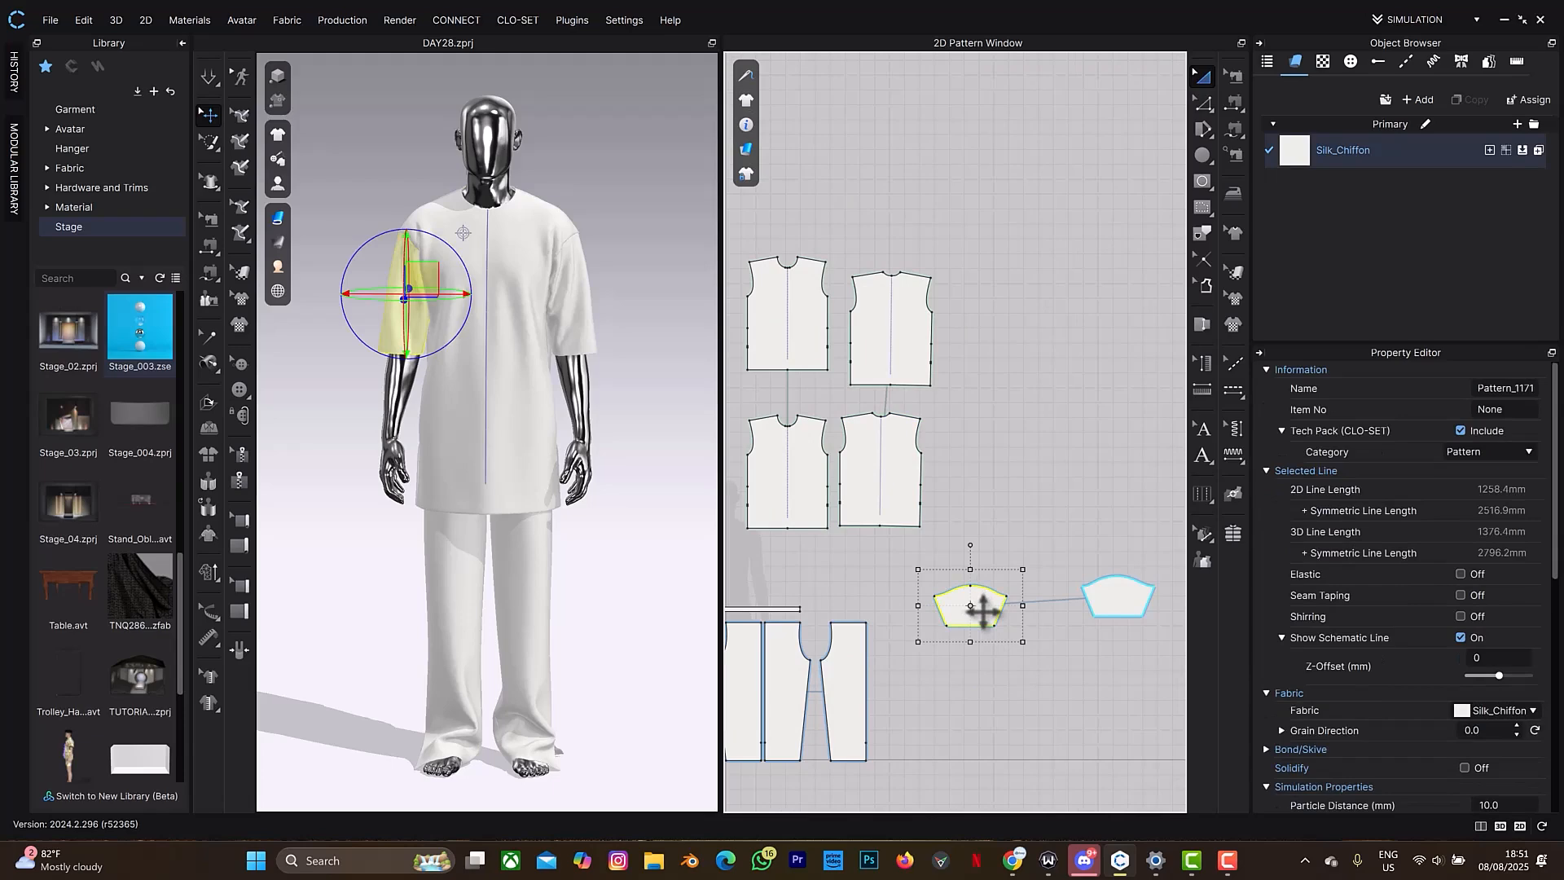
pyautogui.rightClick(983, 609)
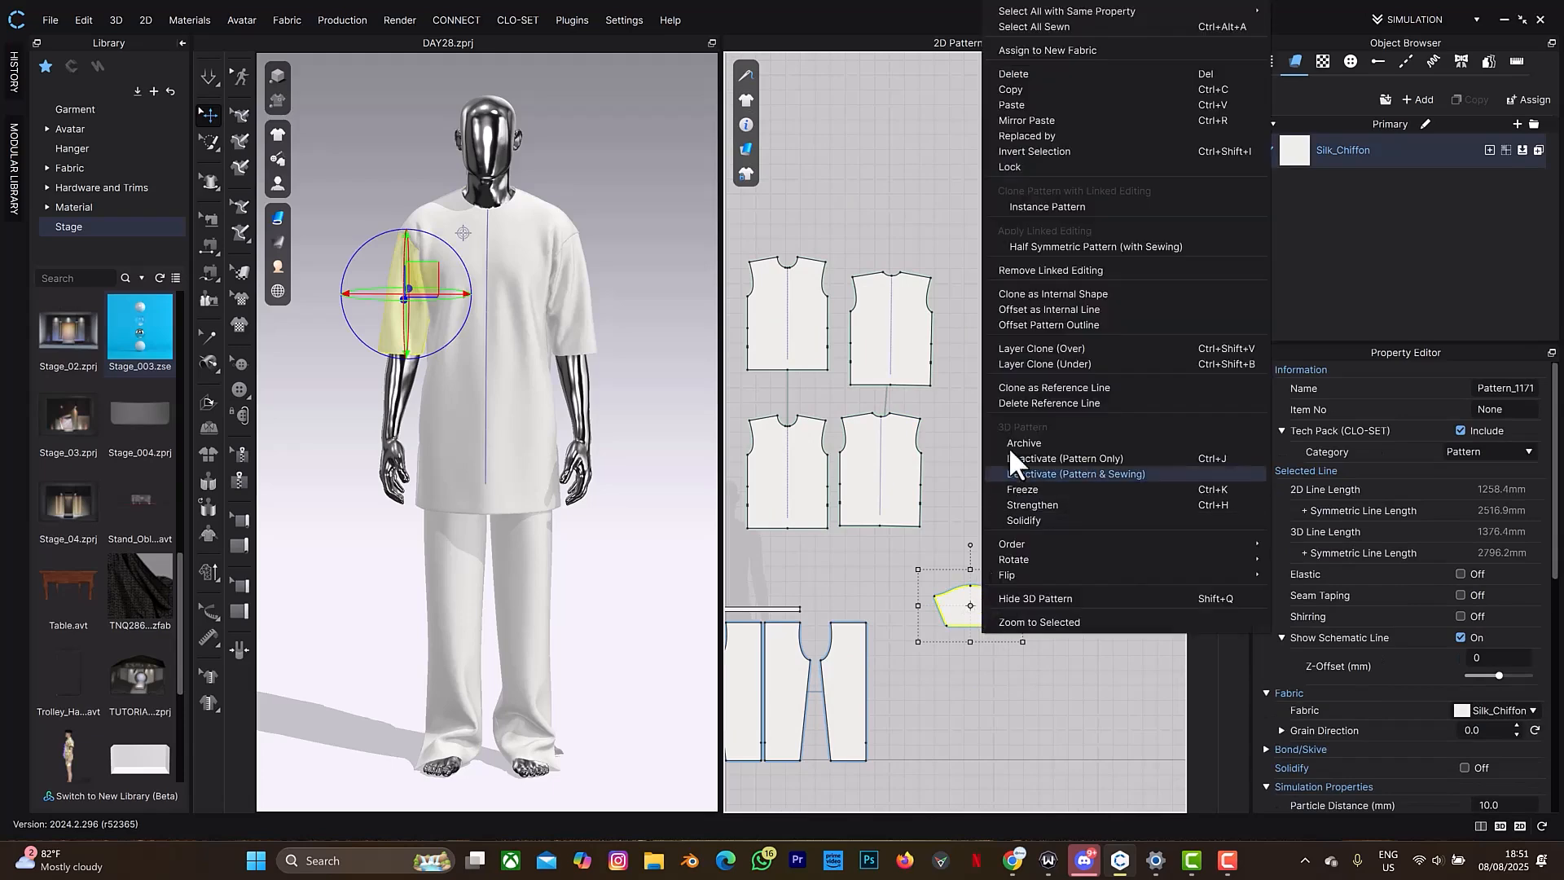
pyautogui.click(1042, 349)
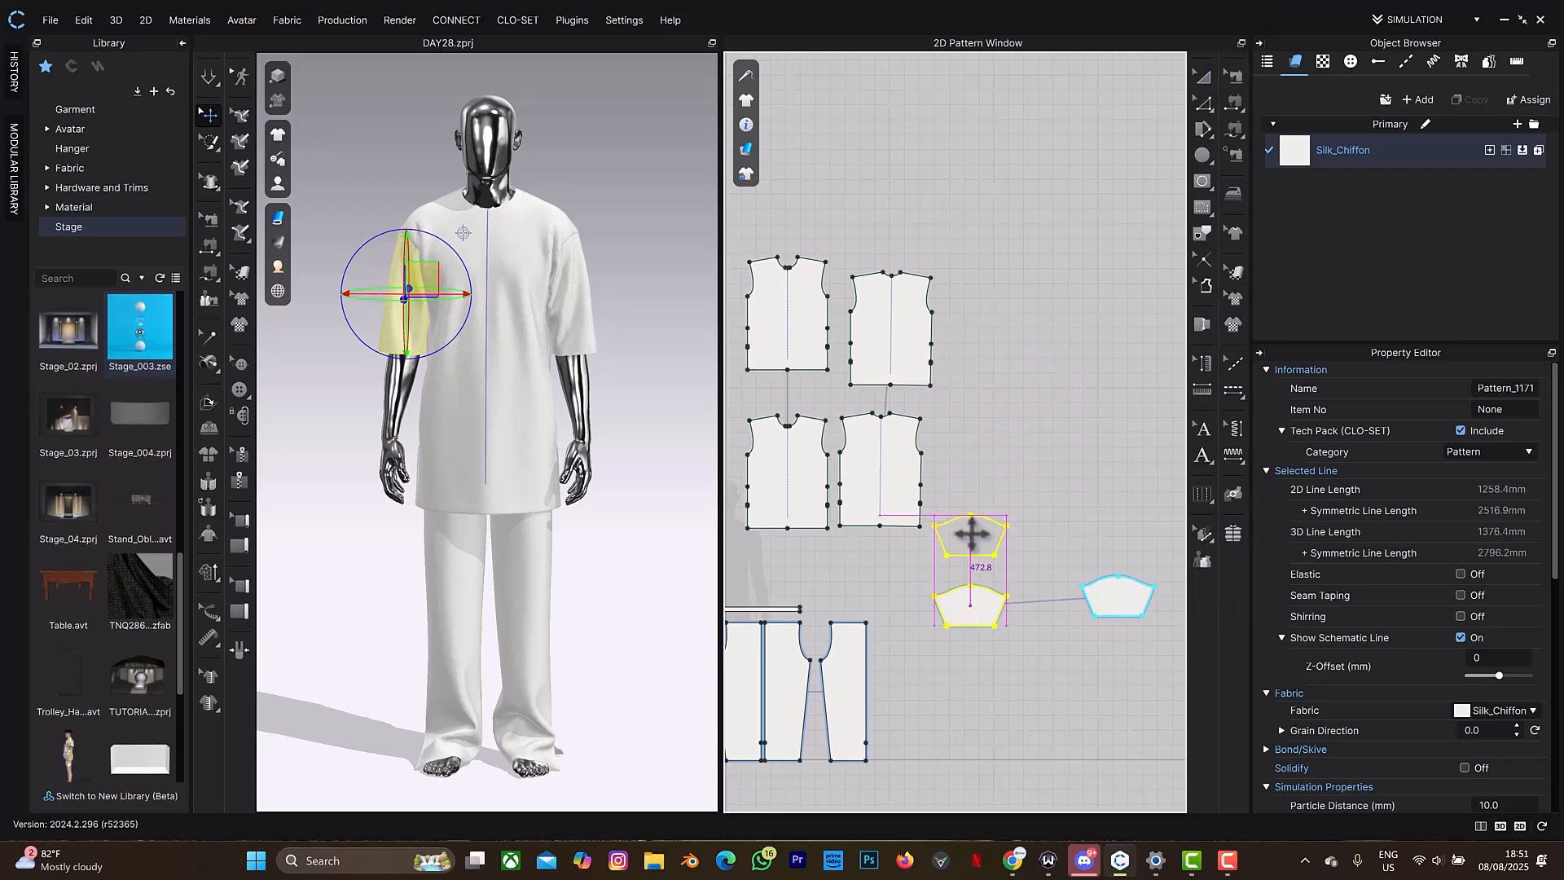
pyautogui.click(1113, 593)
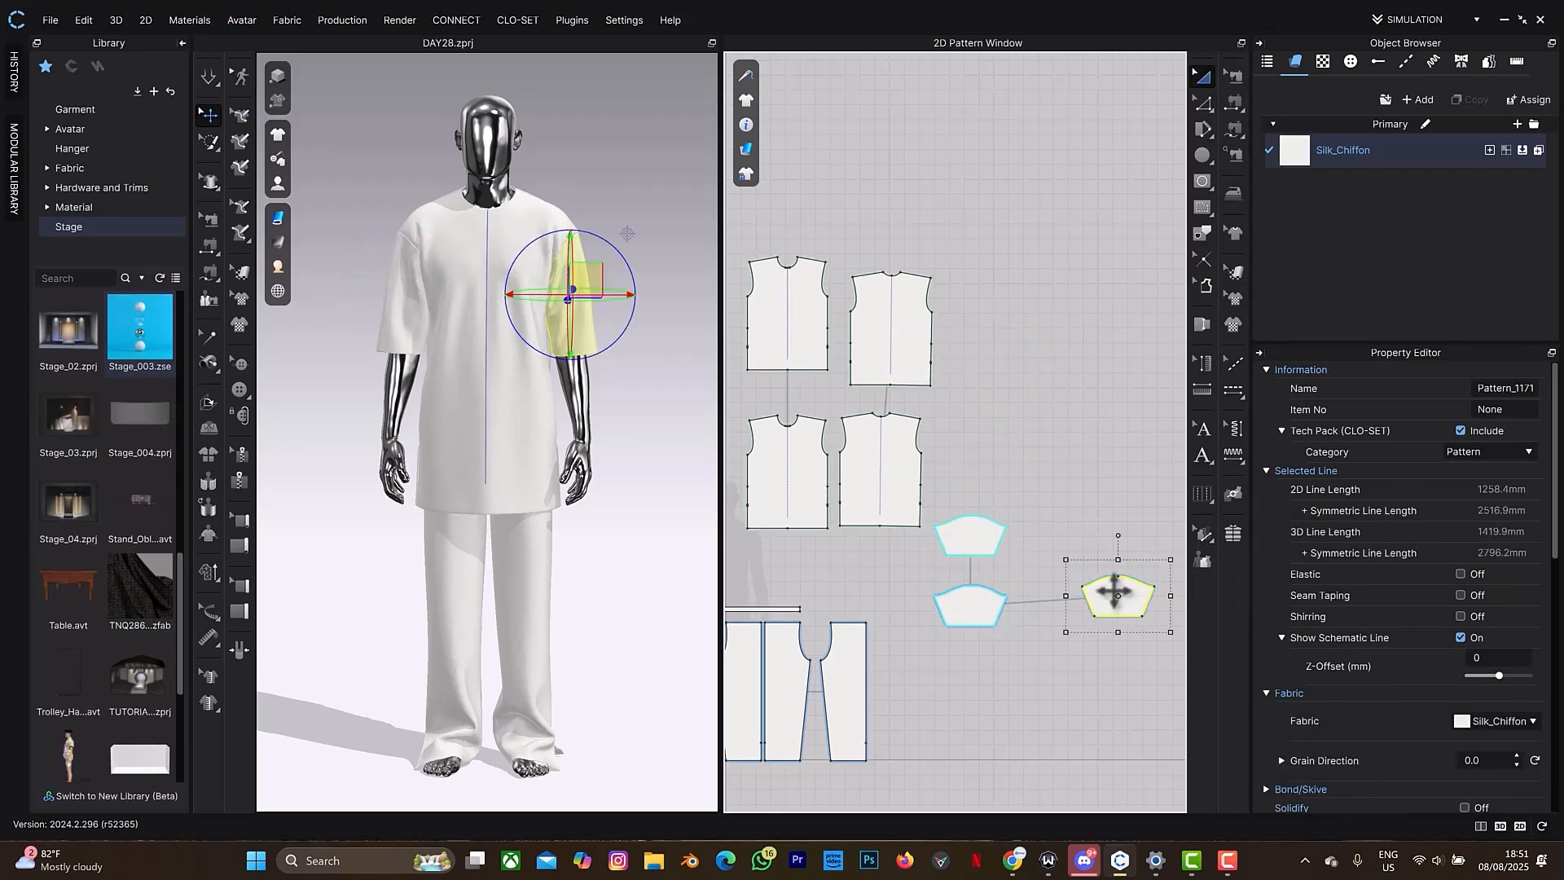
pyautogui.rightClick(1114, 591)
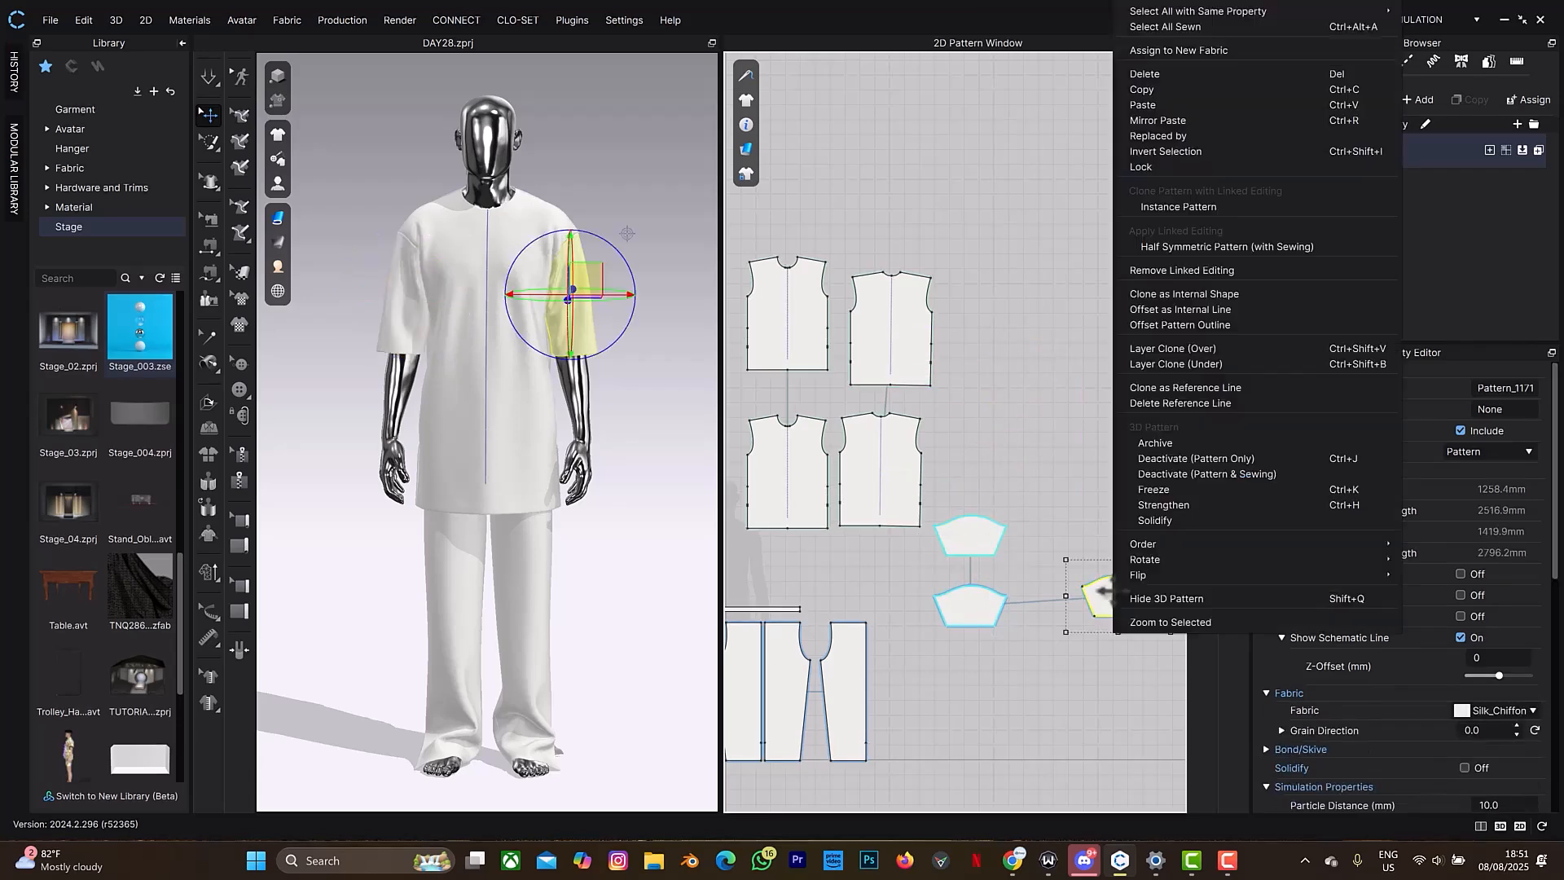
pyautogui.click(1181, 350)
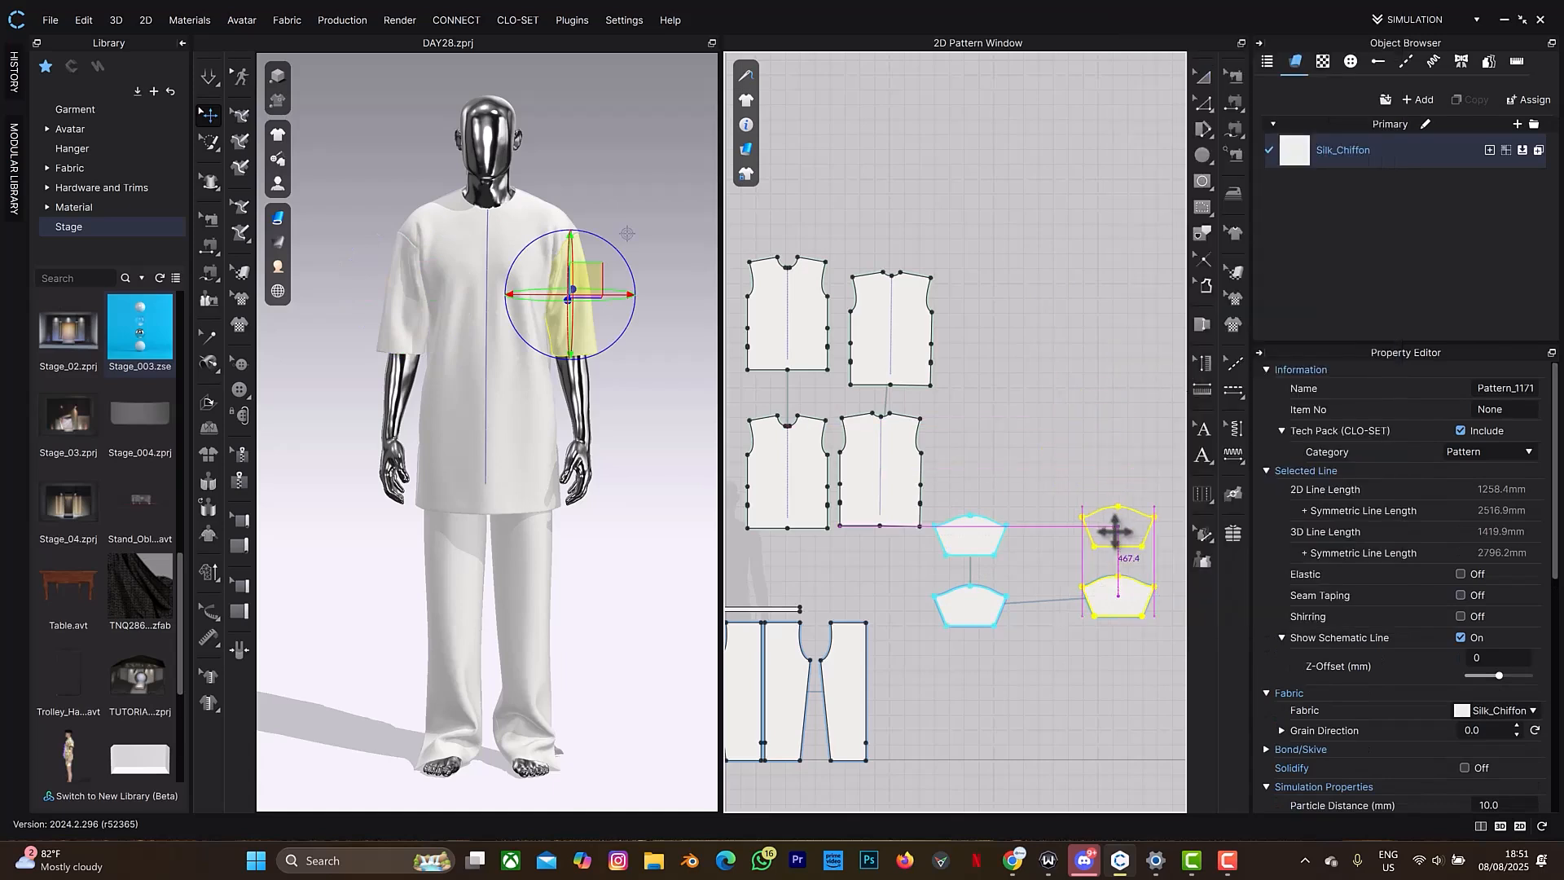
pyautogui.click(1014, 562)
# Remove the linked editing from both cloned sleeve pieces.
pyautogui.click(974, 535)
pyautogui.rightClick(995, 533)
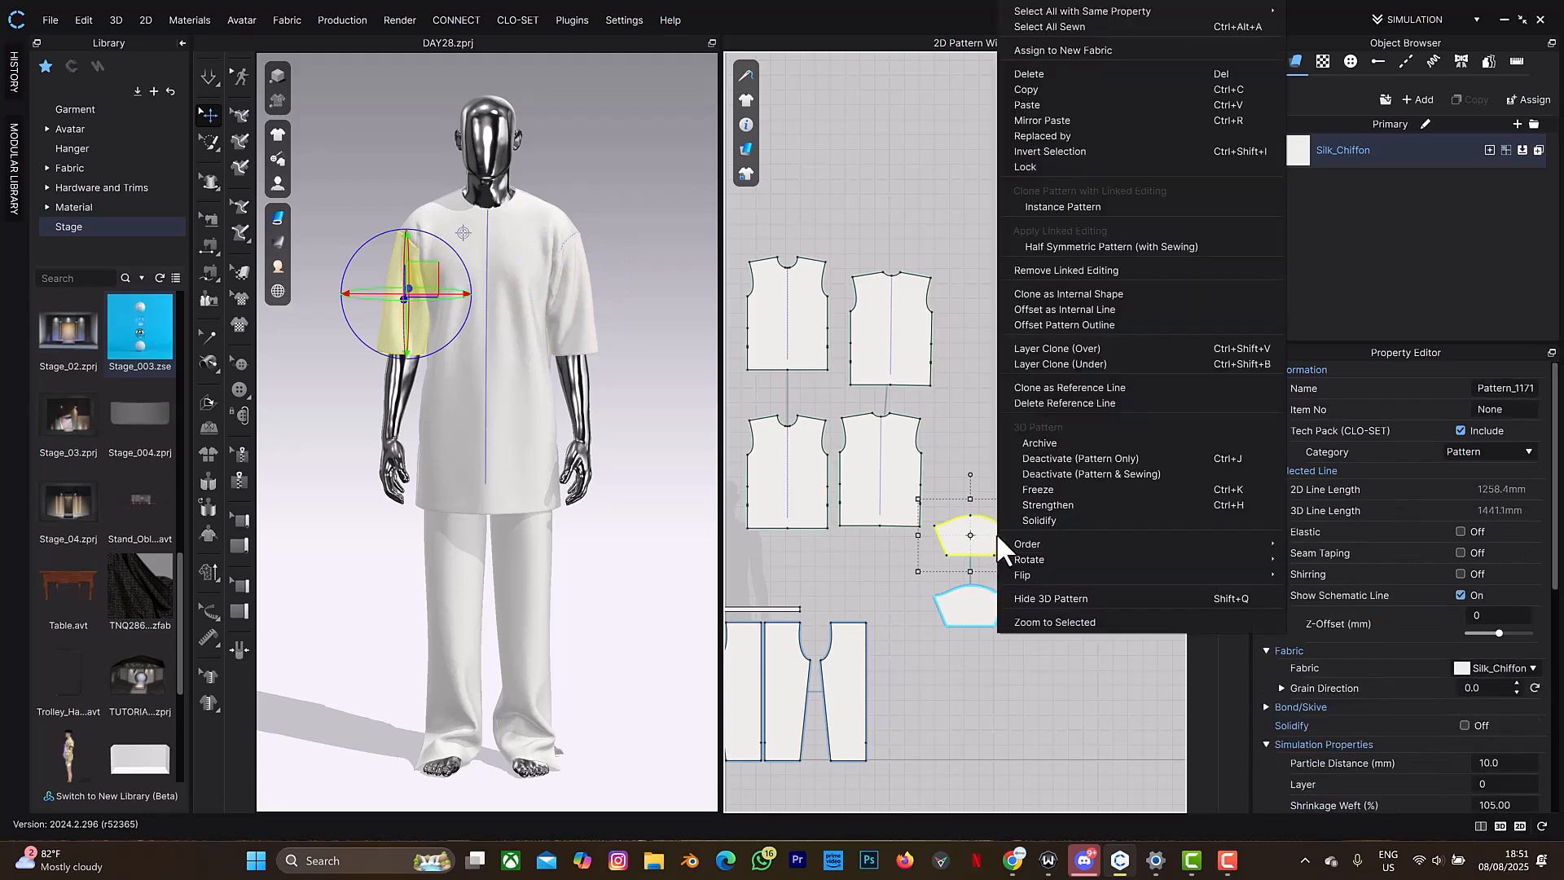
pyautogui.click(1070, 270)
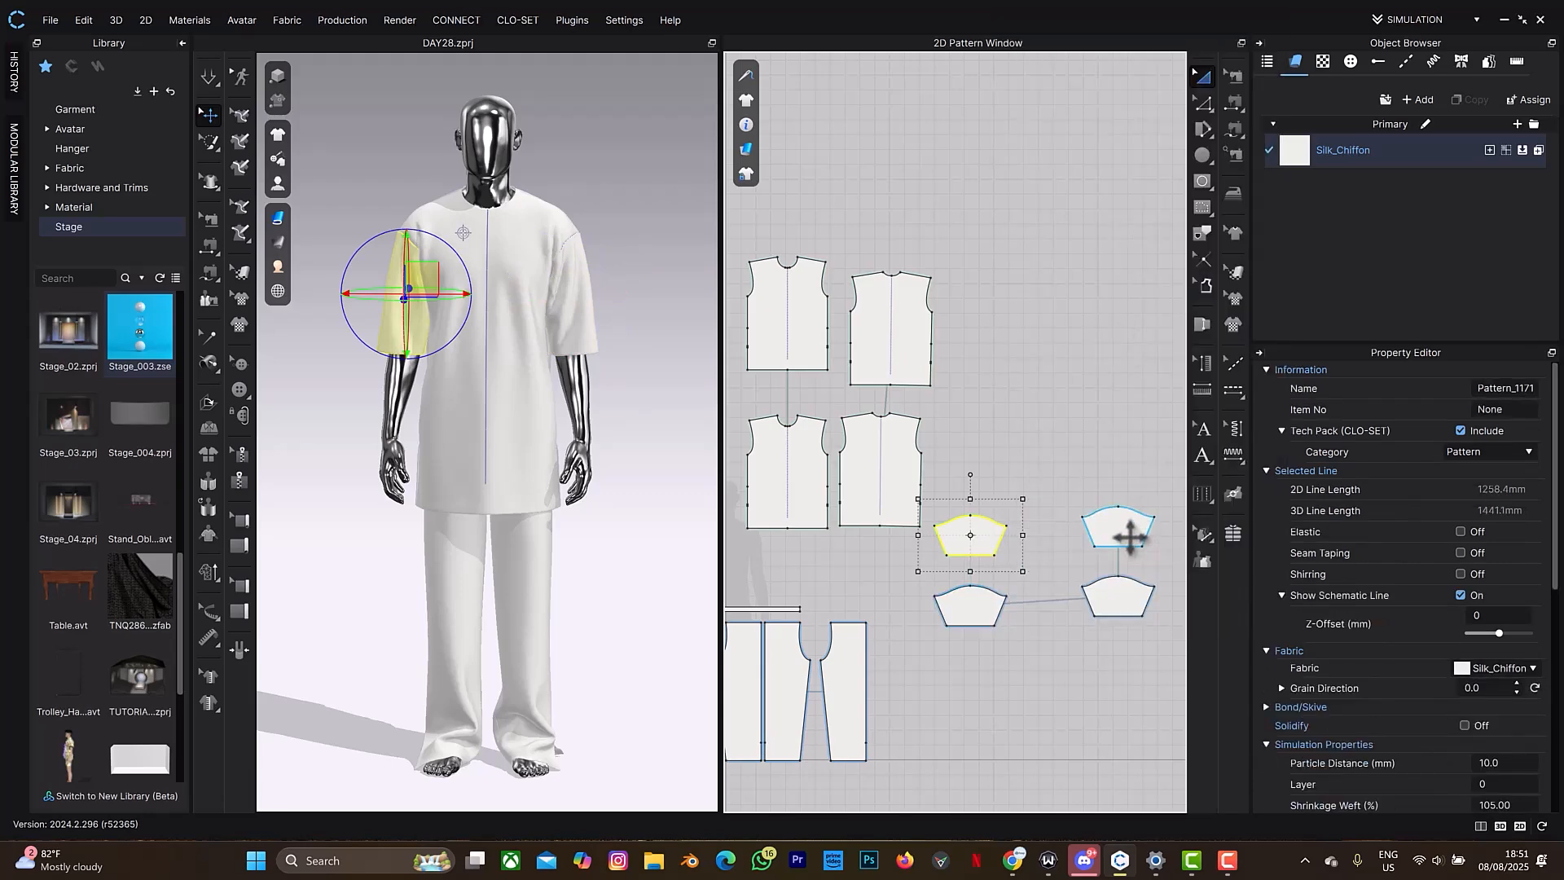
pyautogui.click(1124, 525)
pyautogui.rightClick(1126, 525)
pyautogui.click(1175, 269)
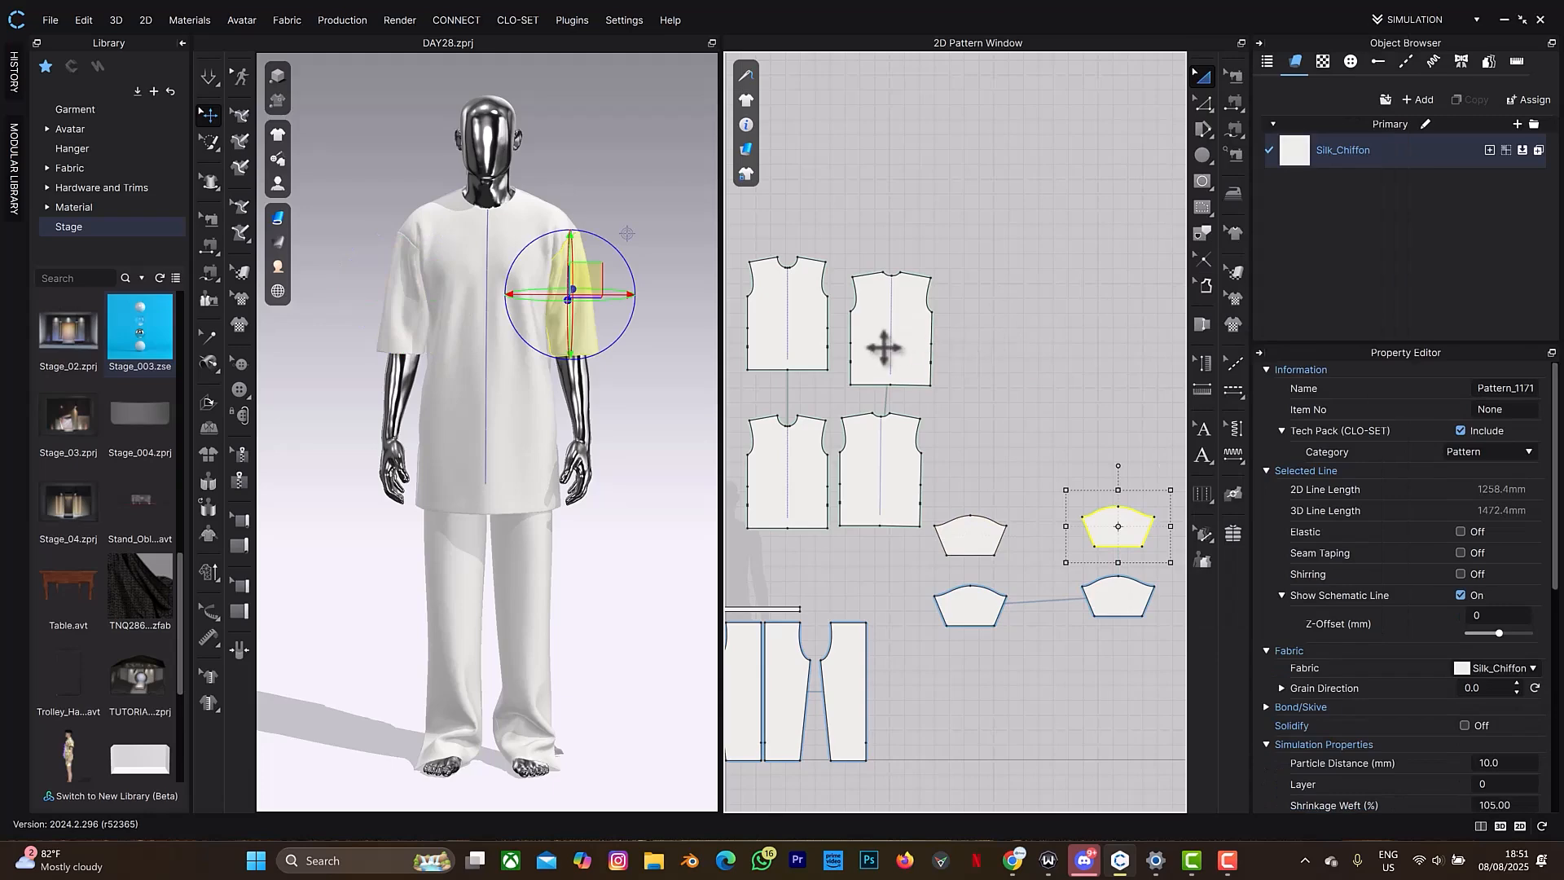
# Remove the linked editing from the cloned back and front pieces.
pyautogui.click(890, 346)
pyautogui.rightClick(886, 342)
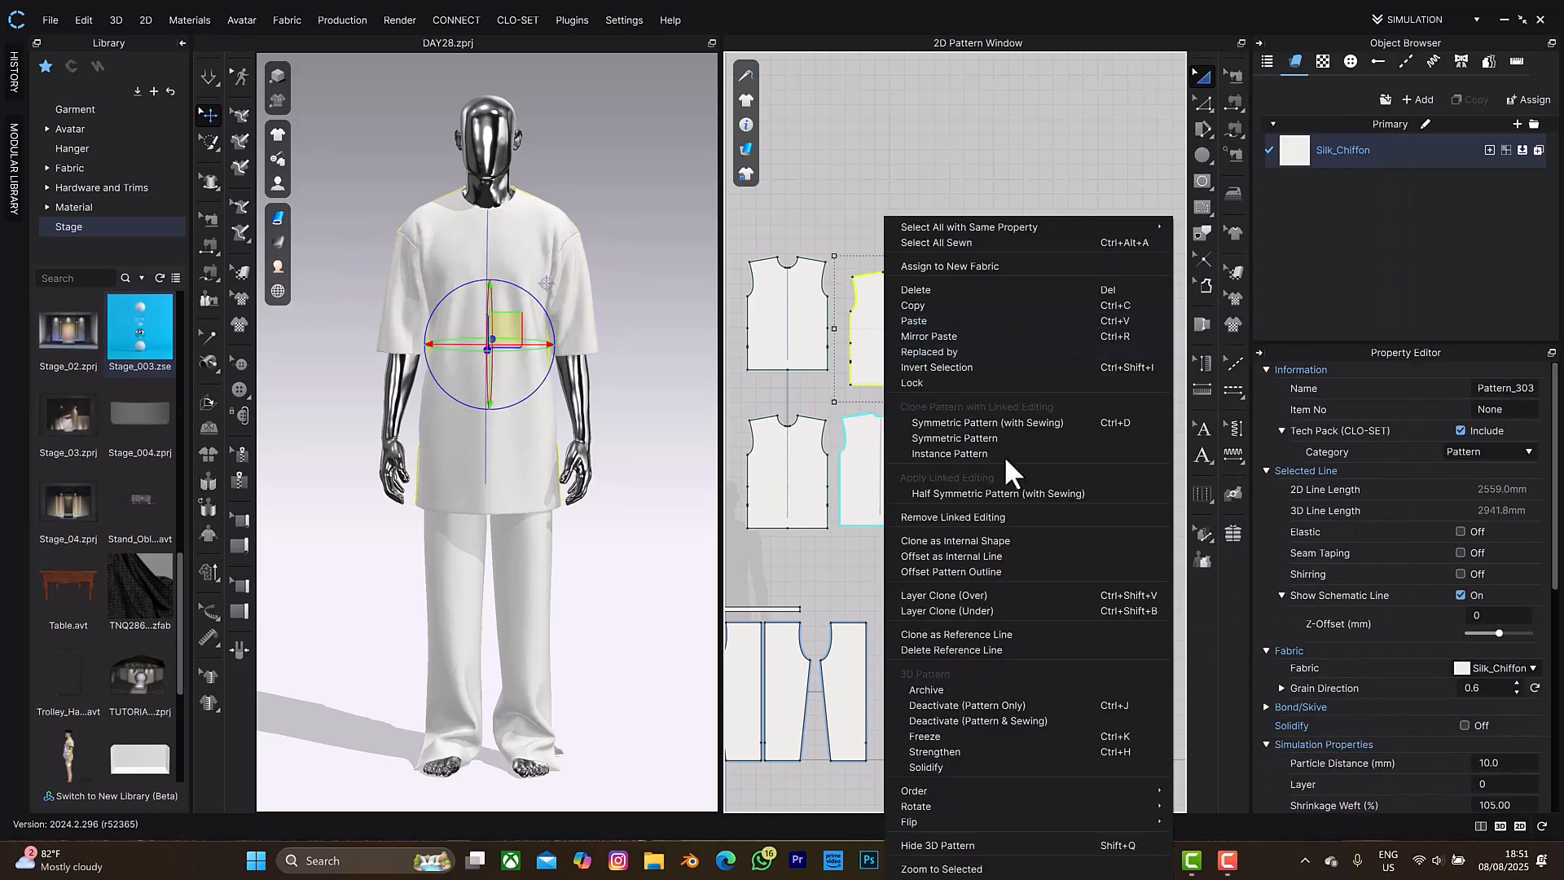
pyautogui.click(998, 511)
pyautogui.click(801, 336)
pyautogui.rightClick(802, 336)
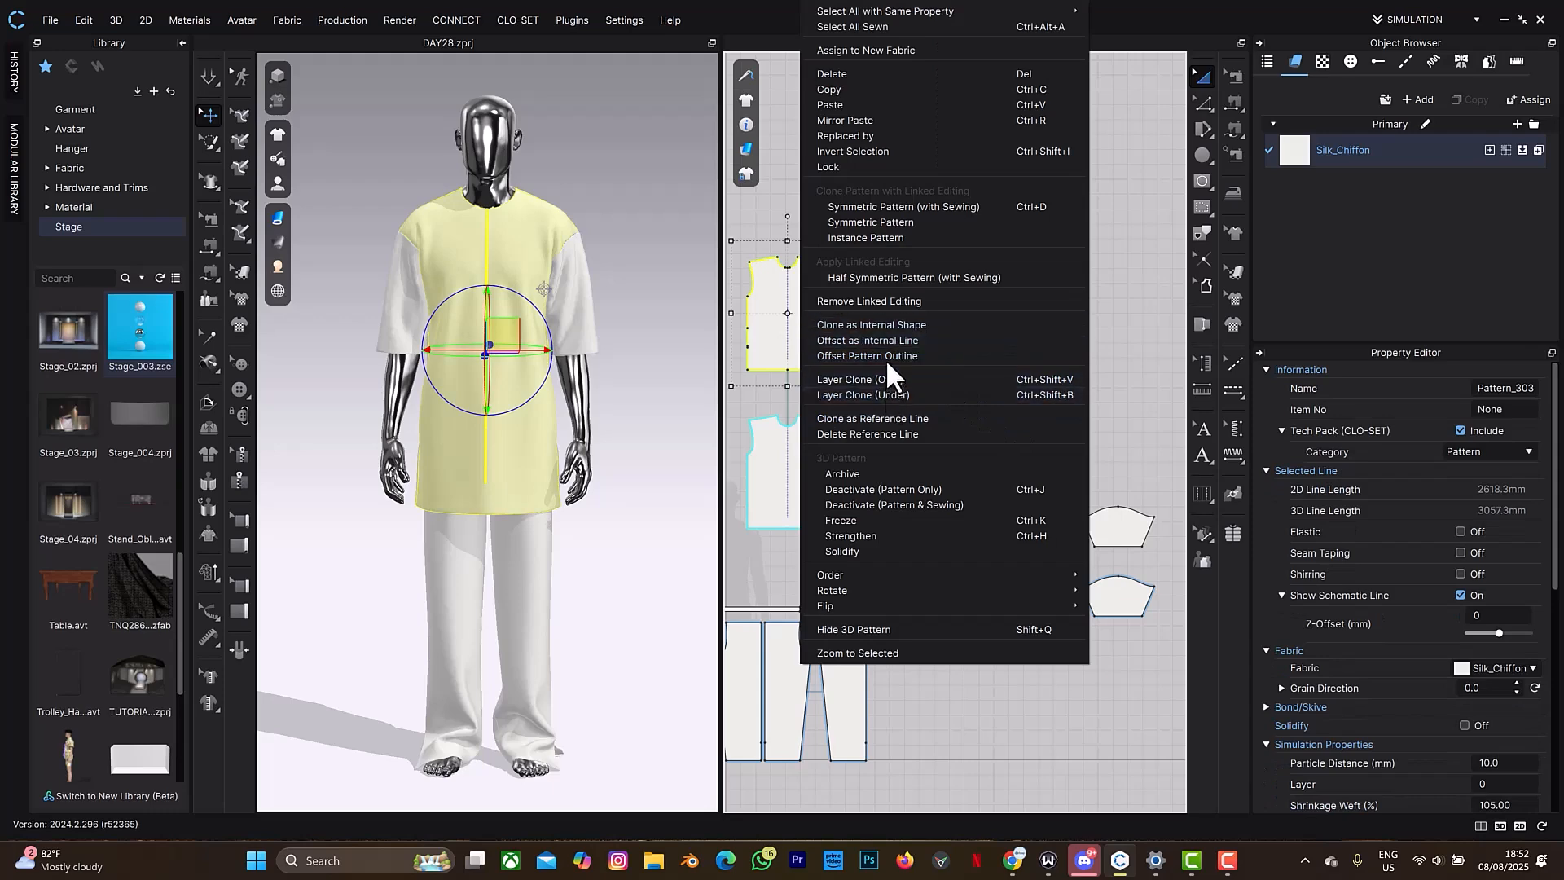
pyautogui.click(887, 301)
# Simulate the layered garment to settle the cloned pieces over the tunic, and inspect it from the side.
pyautogui.moveTo(812, 576); pyautogui.dragTo(912, 588, button='right')
pyautogui.moveTo(617, 381); pyautogui.dragTo(566, 381, button='right')
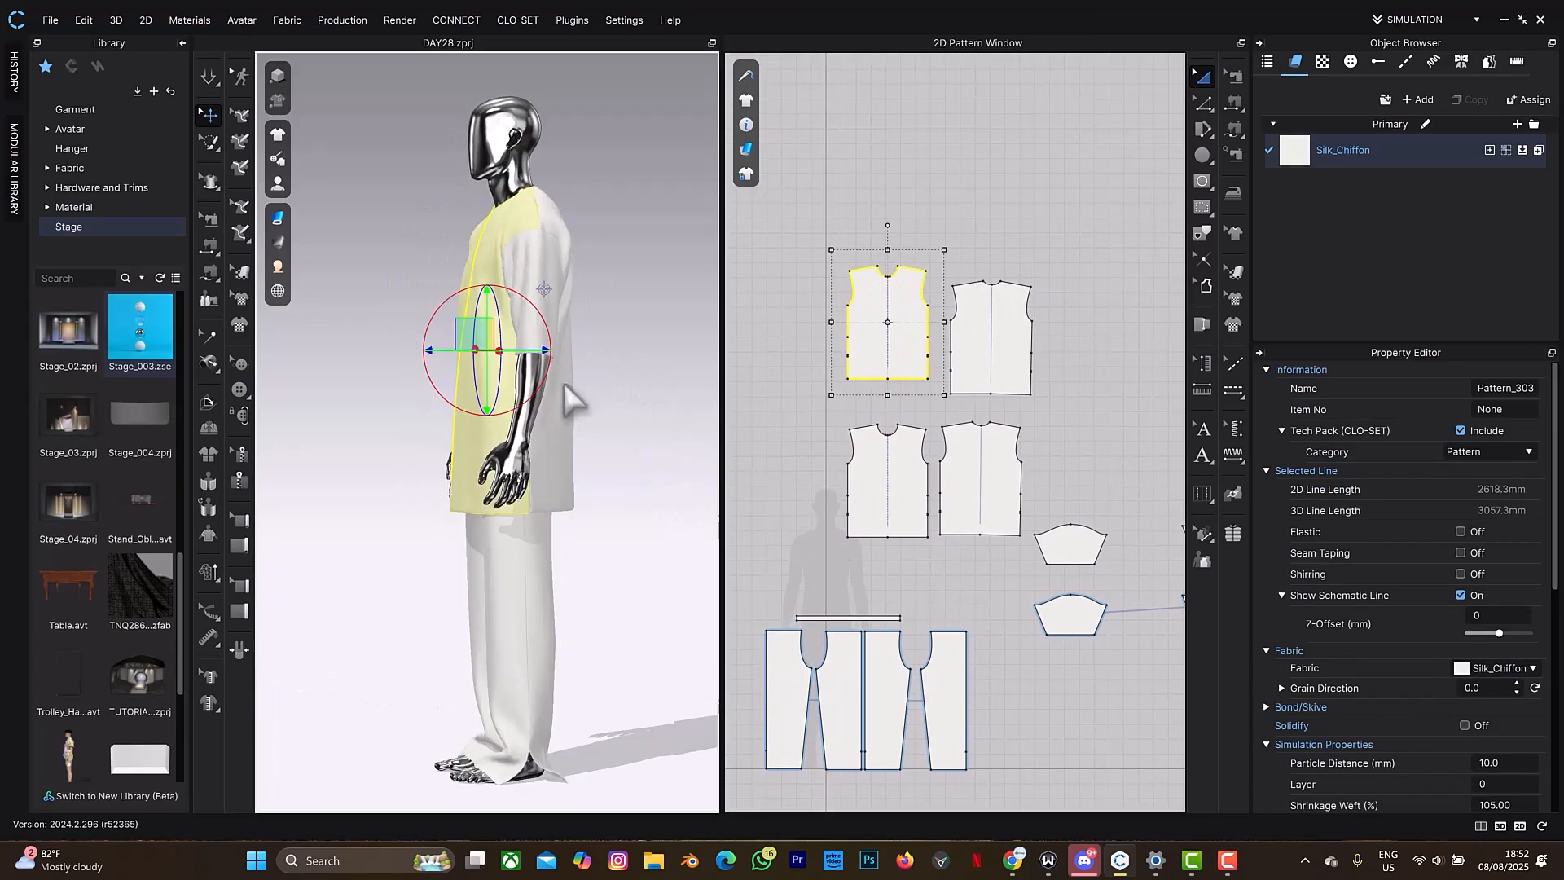
pyautogui.press('space')
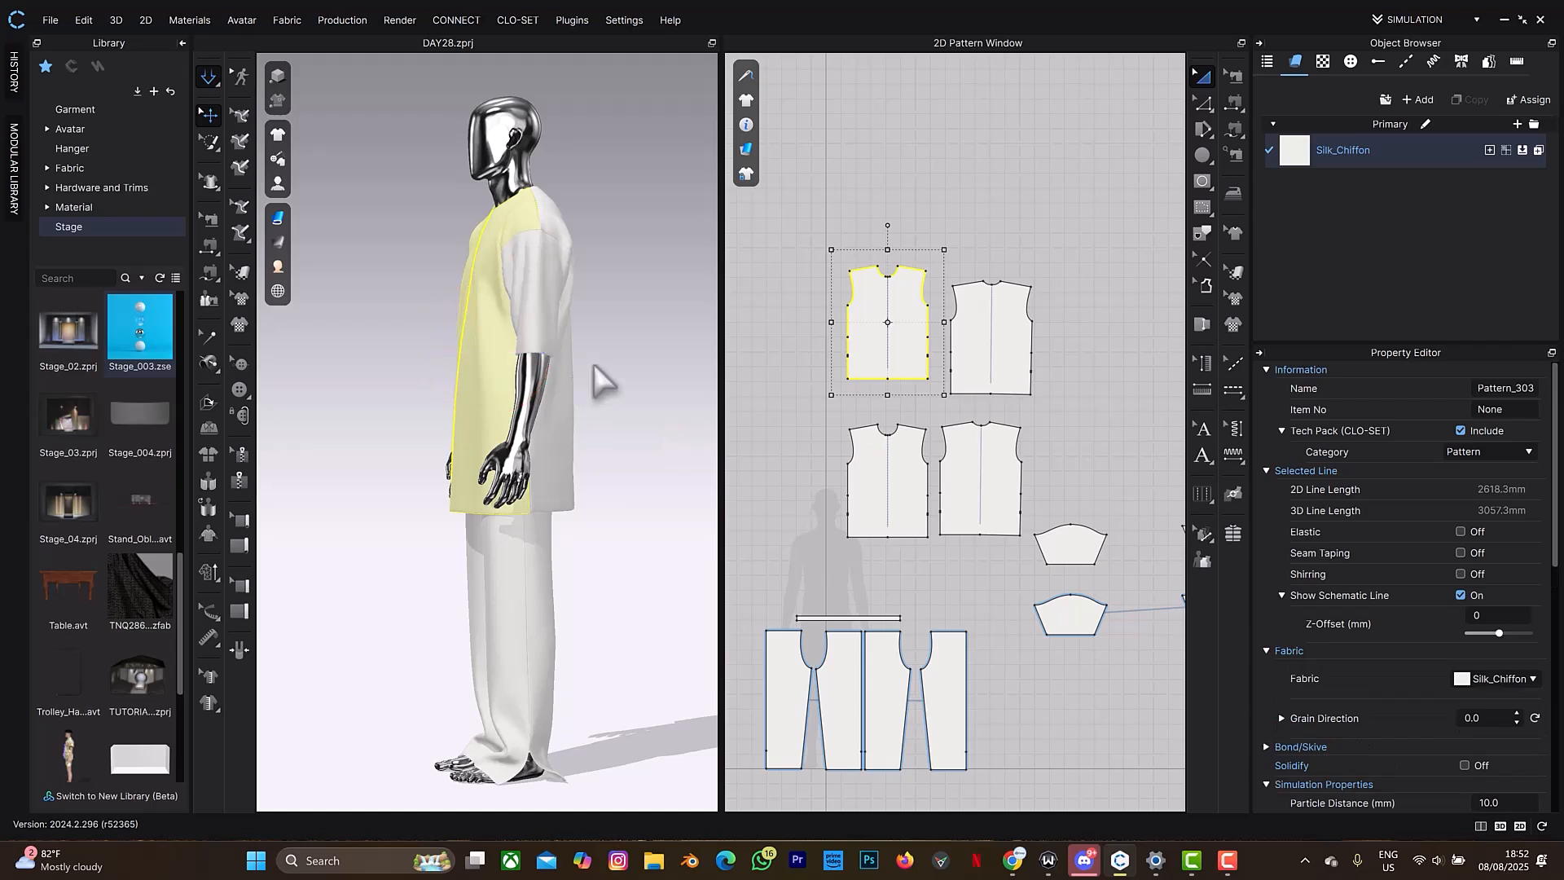
pyautogui.moveTo(618, 350); pyautogui.dragTo(649, 339, button='right')
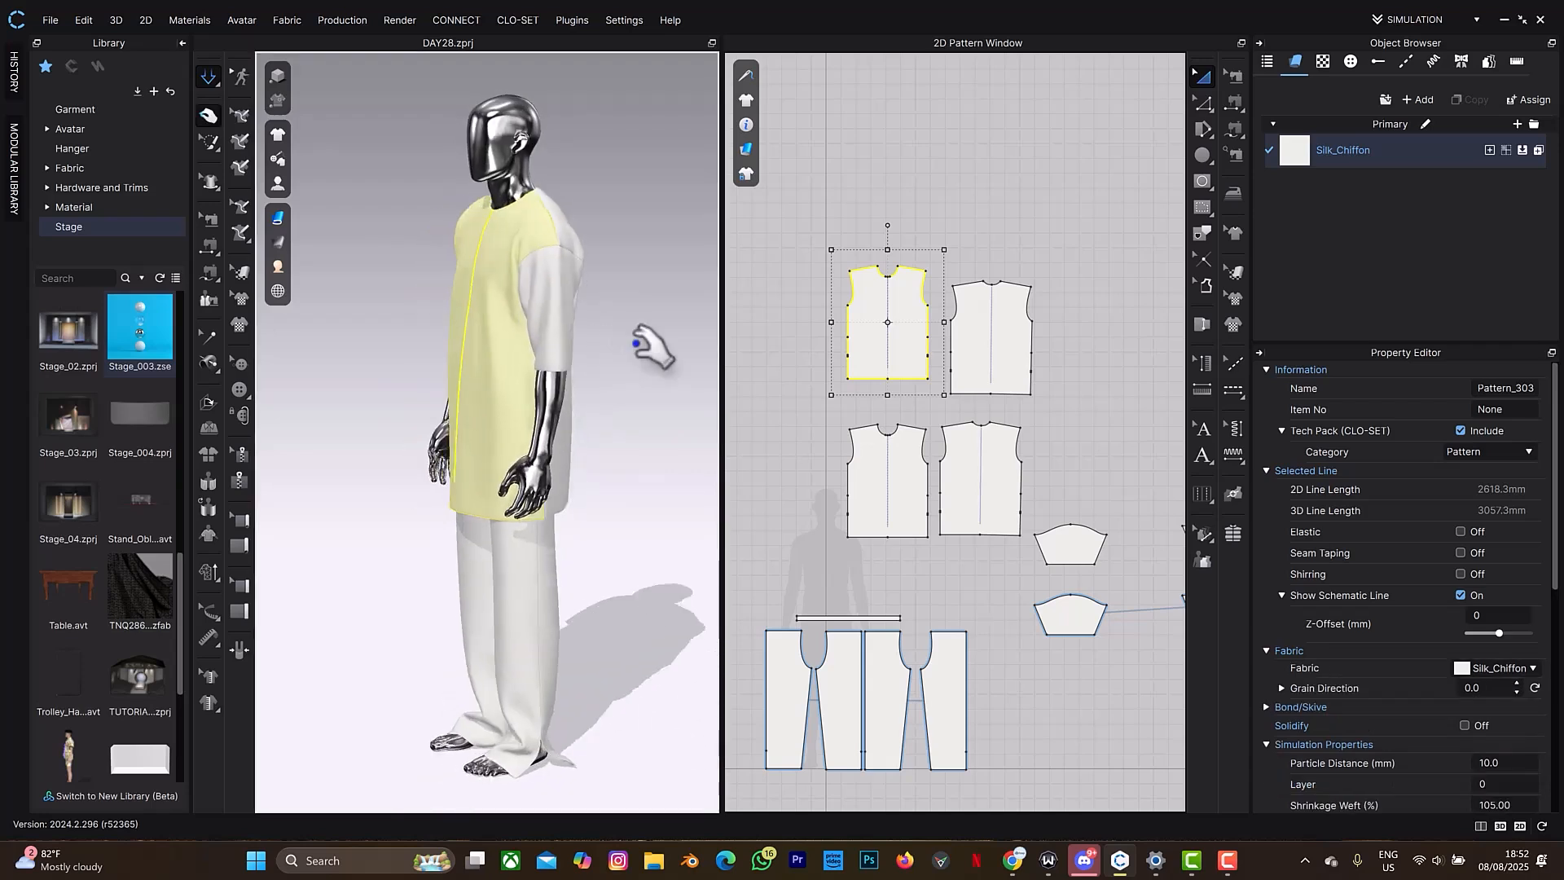
# Draw a small internal rectangle on the cloned front piece's upper chest, between the neckline and the left armhole.
pyautogui.scroll(2, 889, 356)
pyautogui.scroll(4, 889, 356)
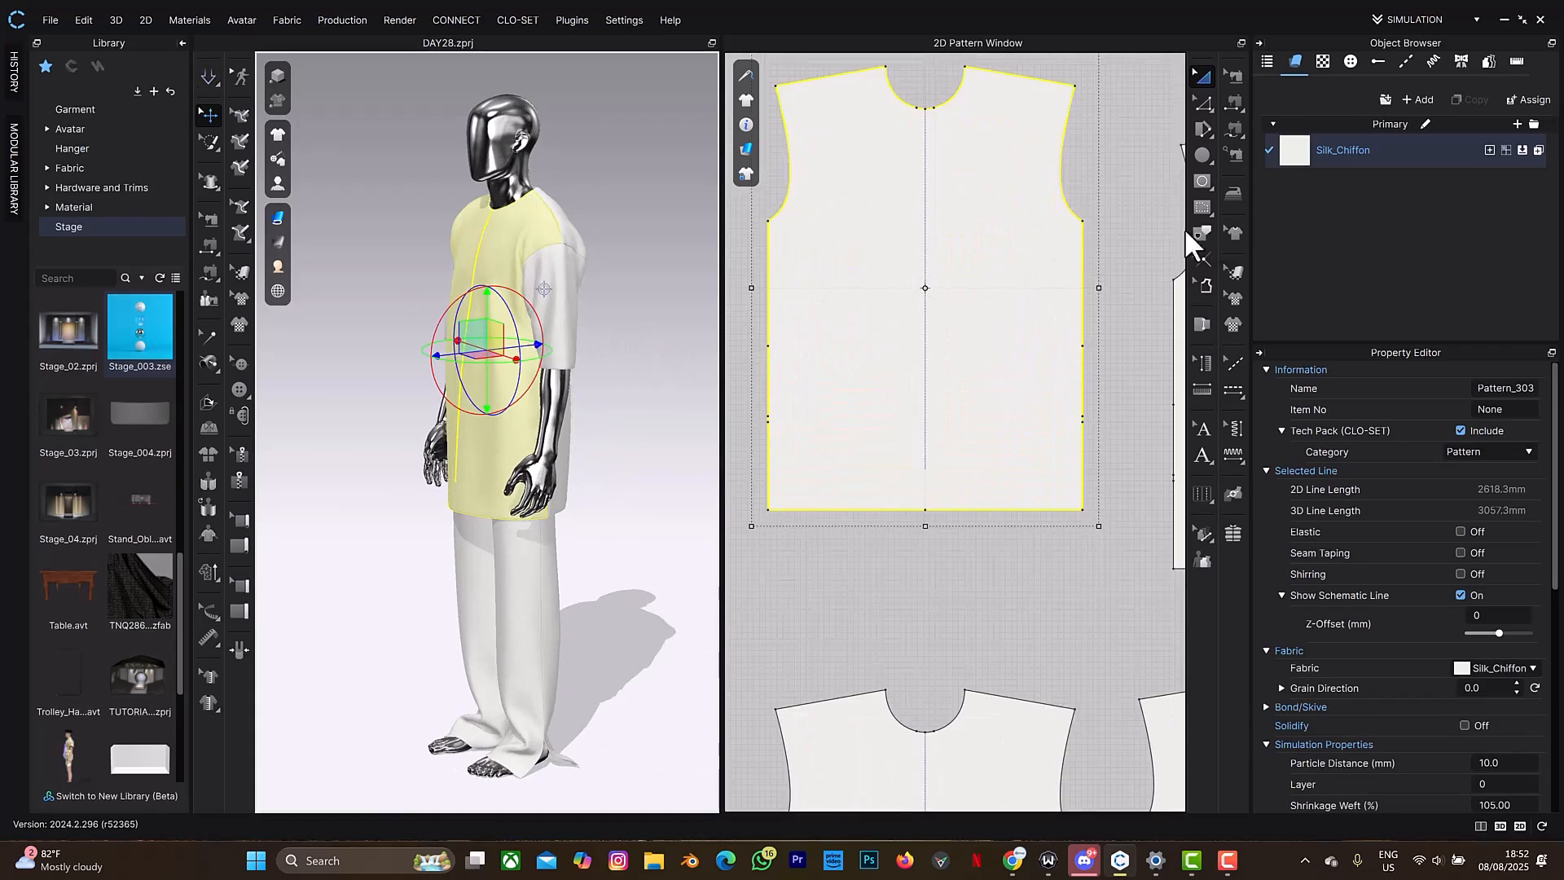
pyautogui.moveTo(964, 231); pyautogui.dragTo(1034, 370, button='right')
pyautogui.click(1201, 183)
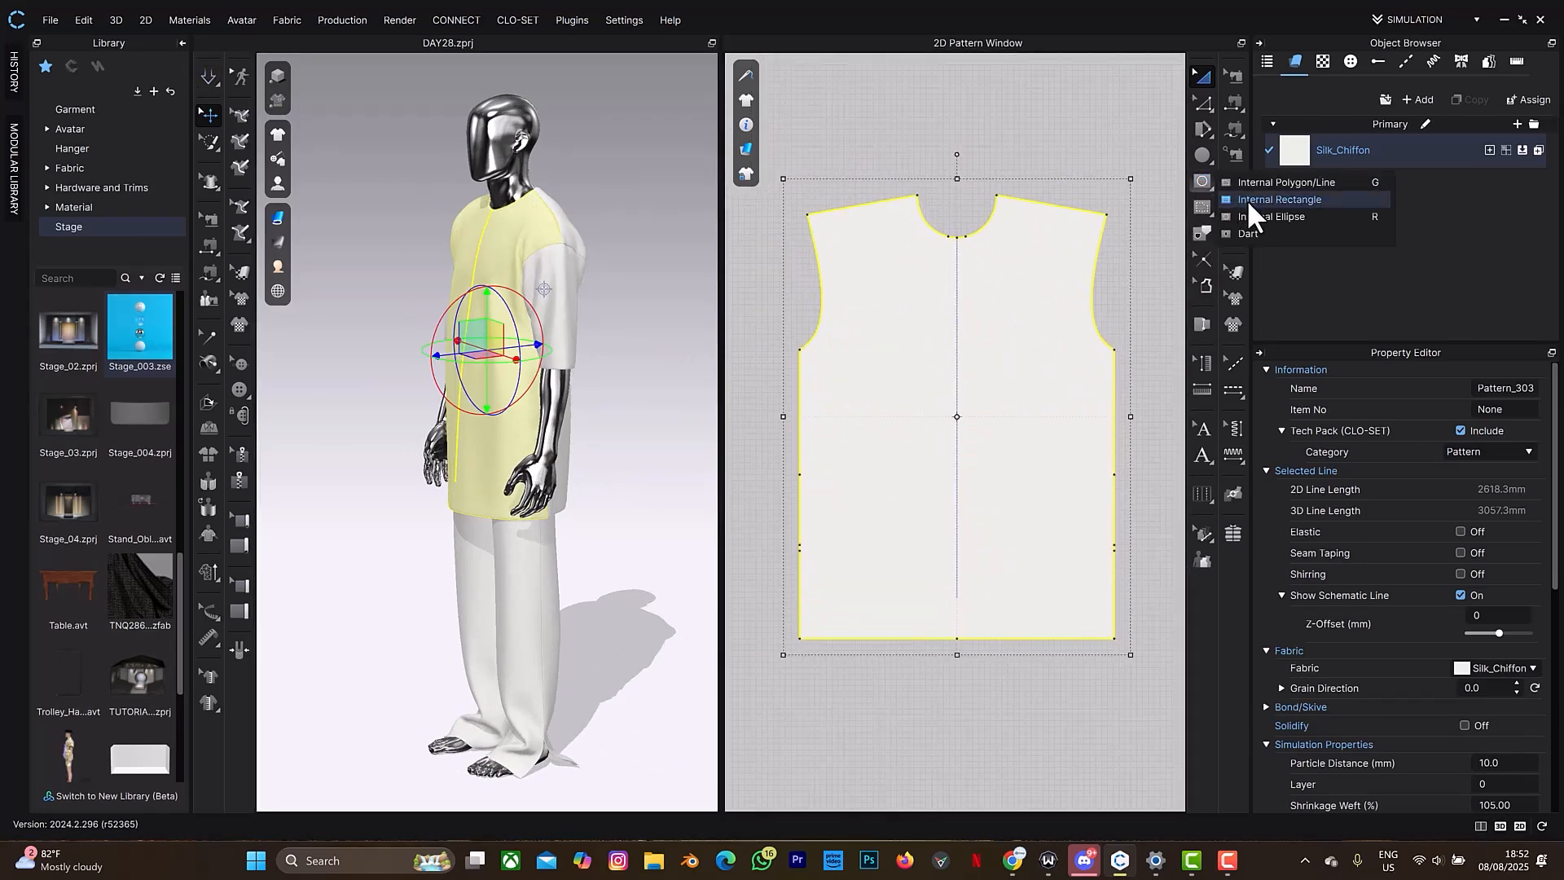
pyautogui.click(1249, 199)
pyautogui.moveTo(859, 269); pyautogui.dragTo(916, 316)
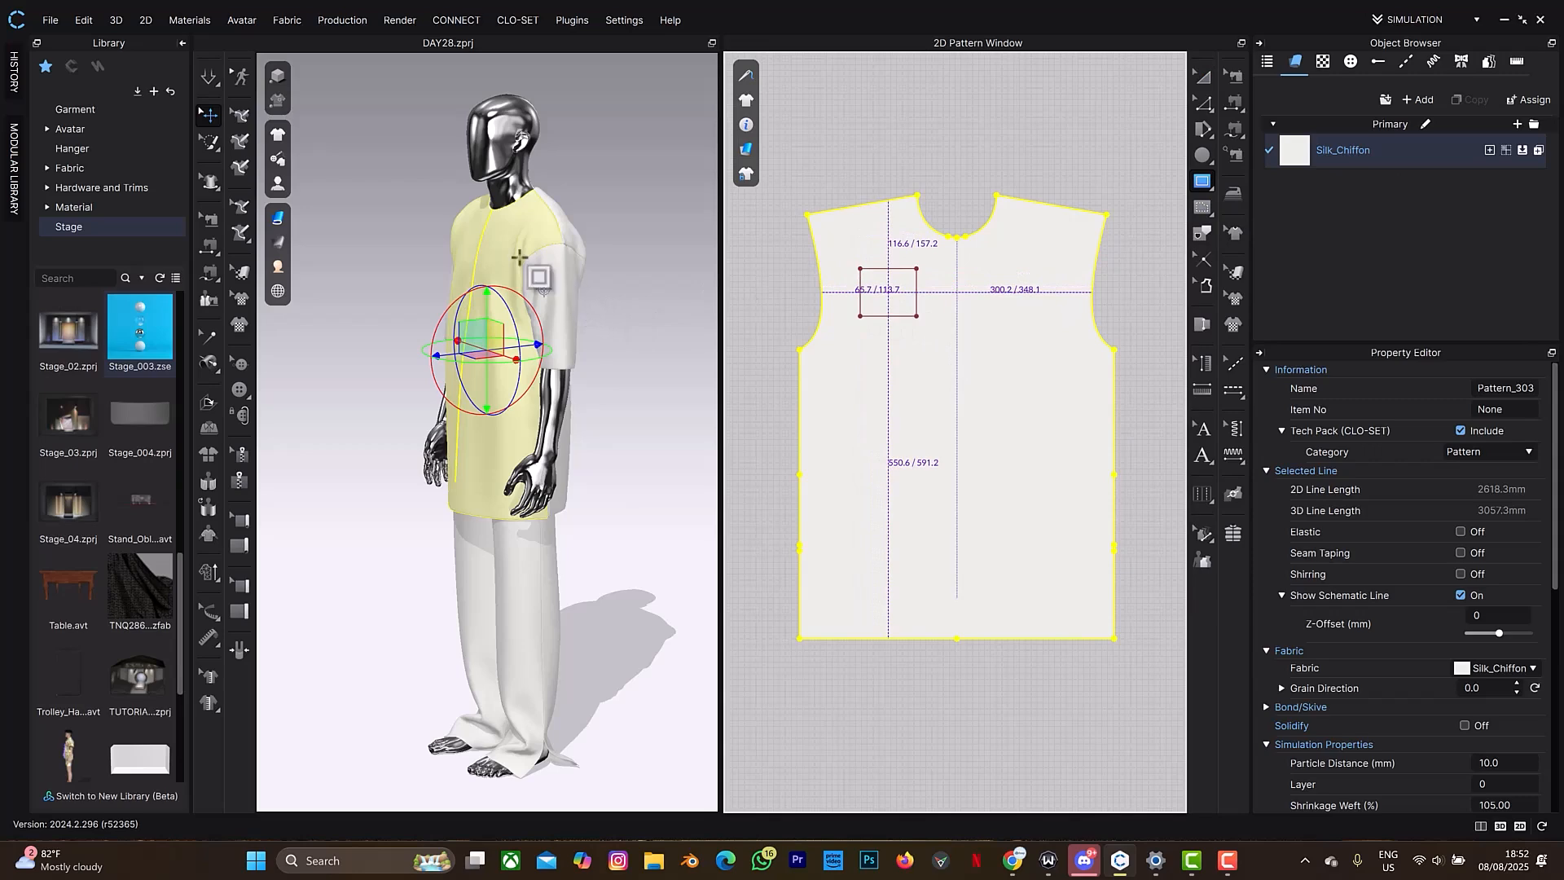
# Rotate the internal rectangle into a diamond and move it up toward the shoulder and armhole of the cloned front piece.
pyautogui.moveTo(520, 251); pyautogui.dragTo(718, 253, button='right')
pyautogui.press('a')
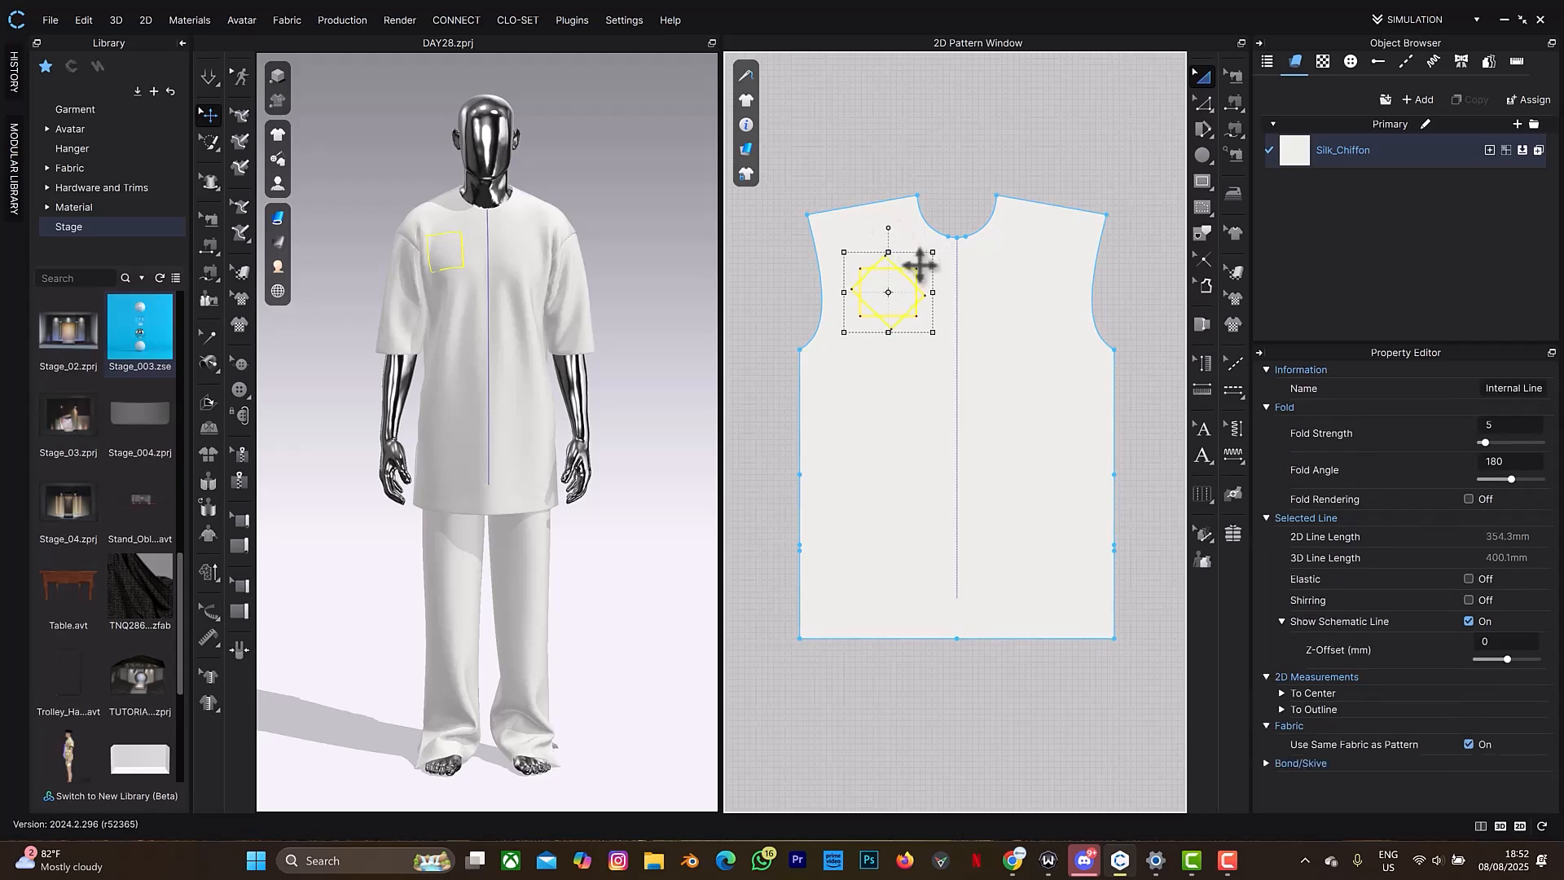
pyautogui.moveTo(911, 291)
pyautogui.keyDown('shift'); pyautogui.mouseDown()
pyautogui.moveTo(886, 298)
pyautogui.moveTo(885, 277)
pyautogui.mouseUp(); pyautogui.keyUp('shift')
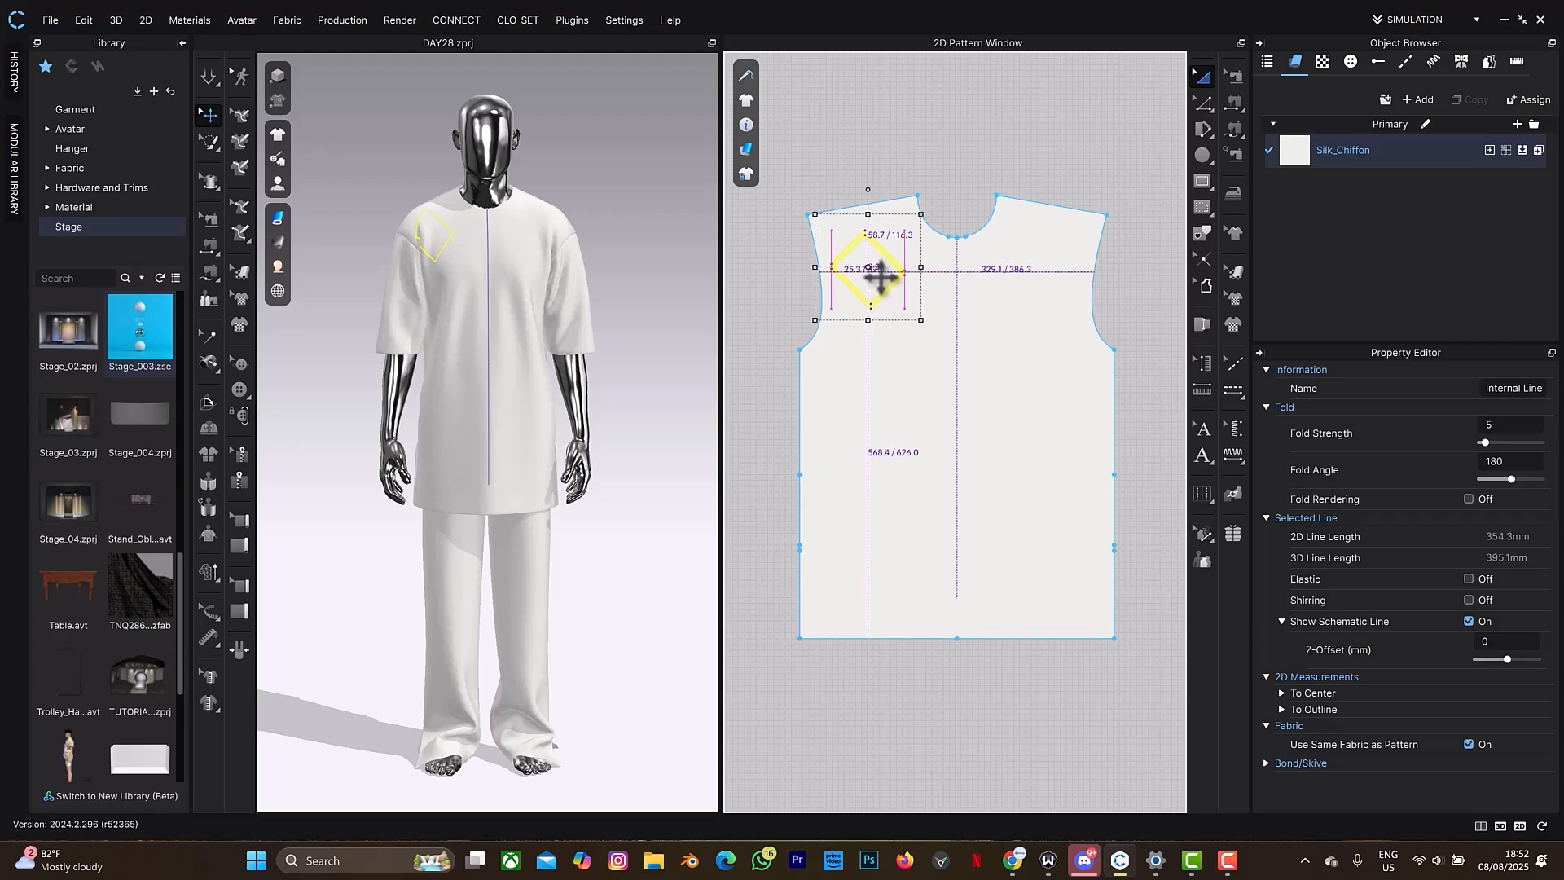
pyautogui.moveTo(881, 279); pyautogui.dragTo(882, 282)
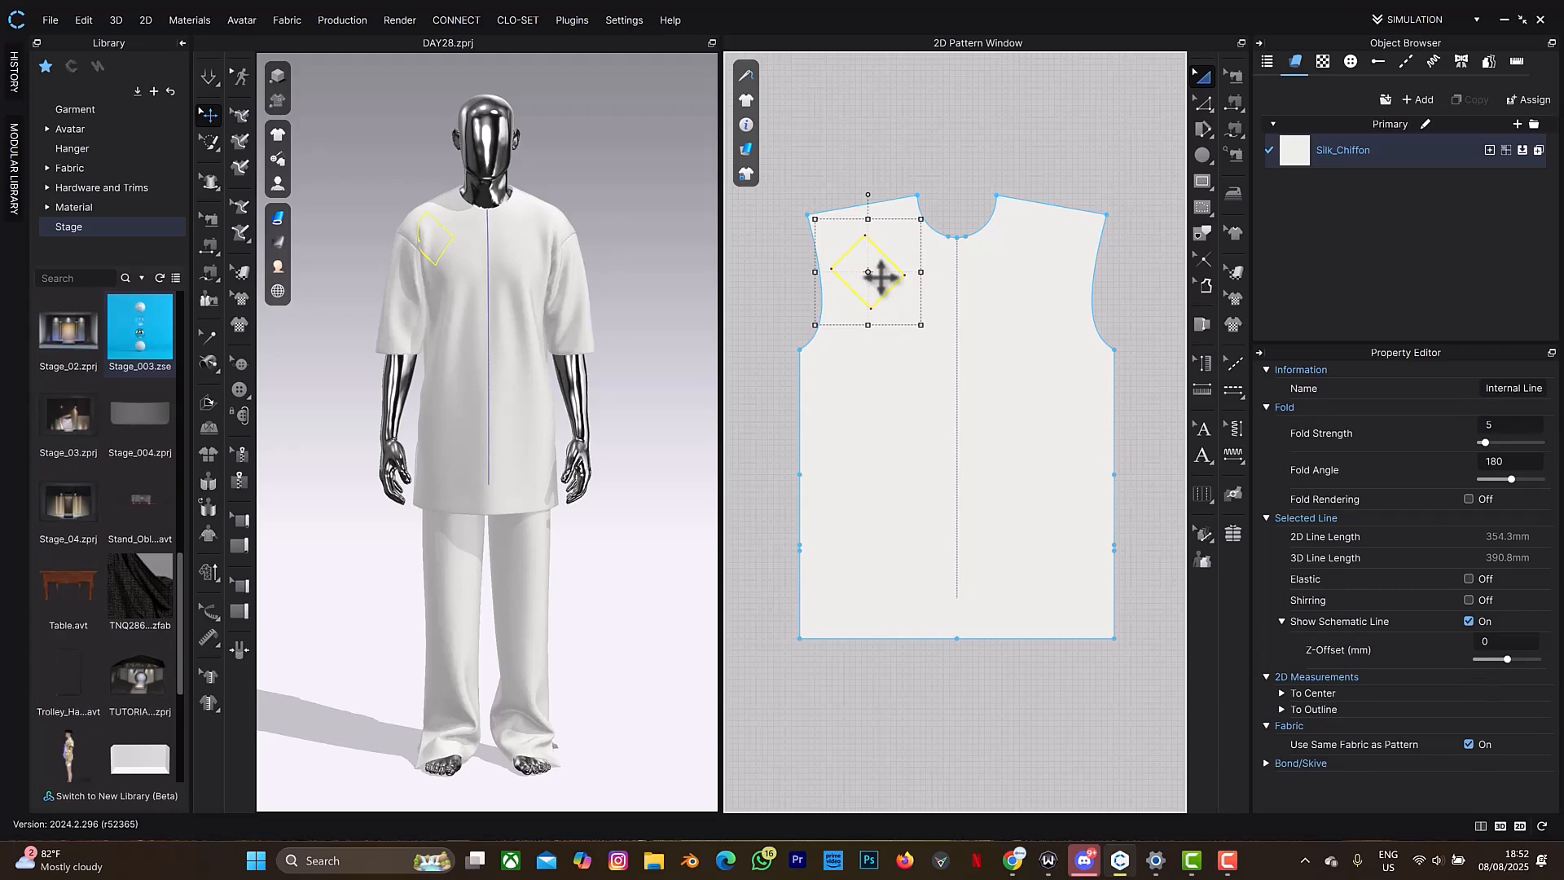
# Paste two copies of the diamond across the front piece's chest toward the opposite armhole, spaced 155.3 mm apart.
pyautogui.hotkey('ctrl', 'v')
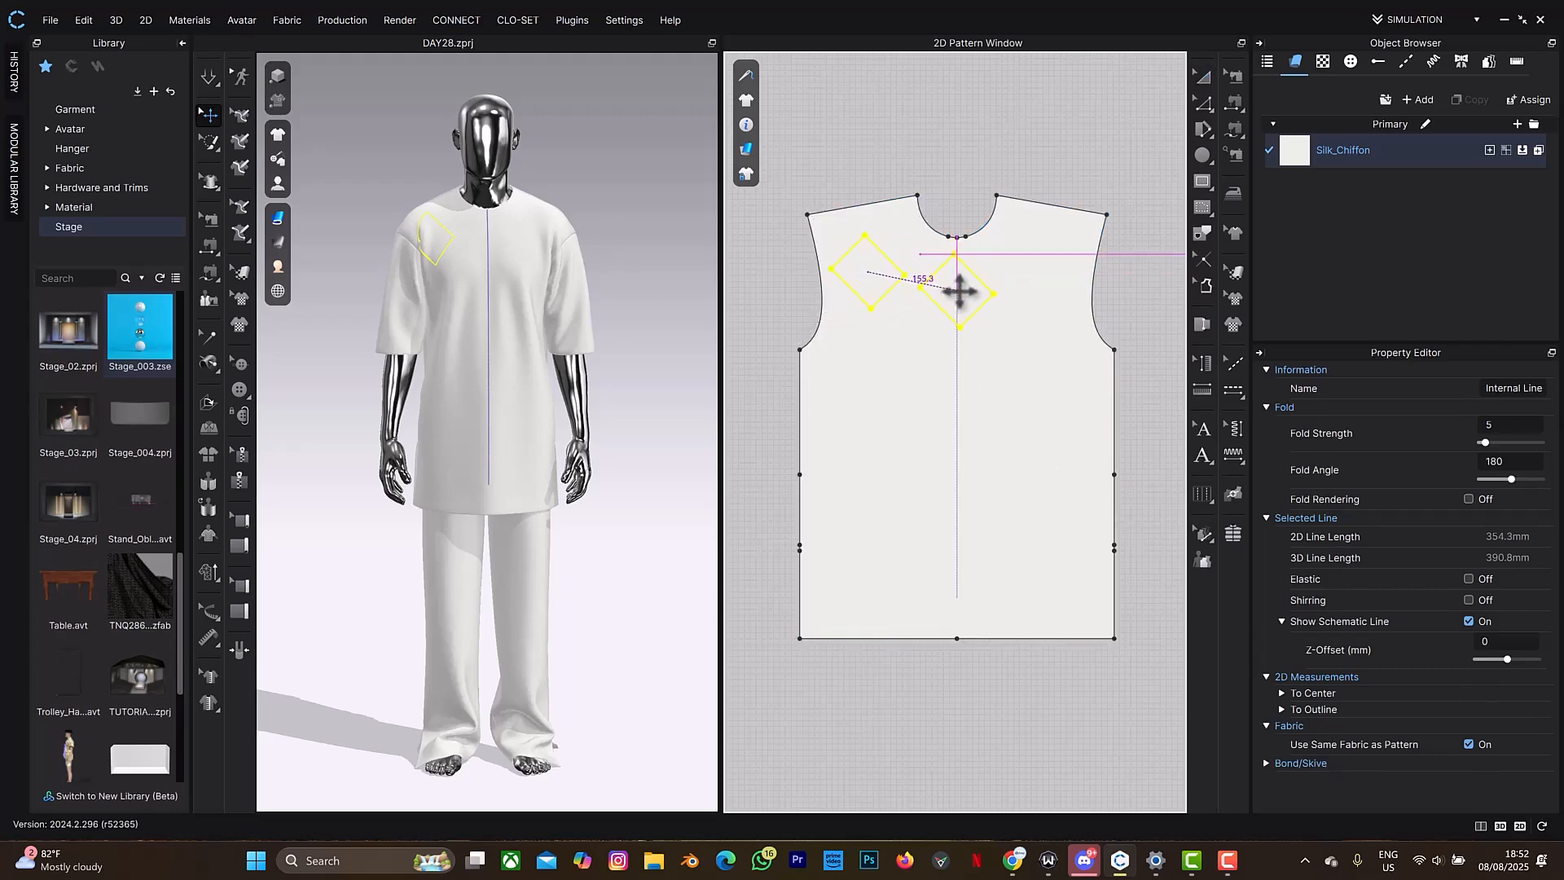
pyautogui.rightClick(959, 292)
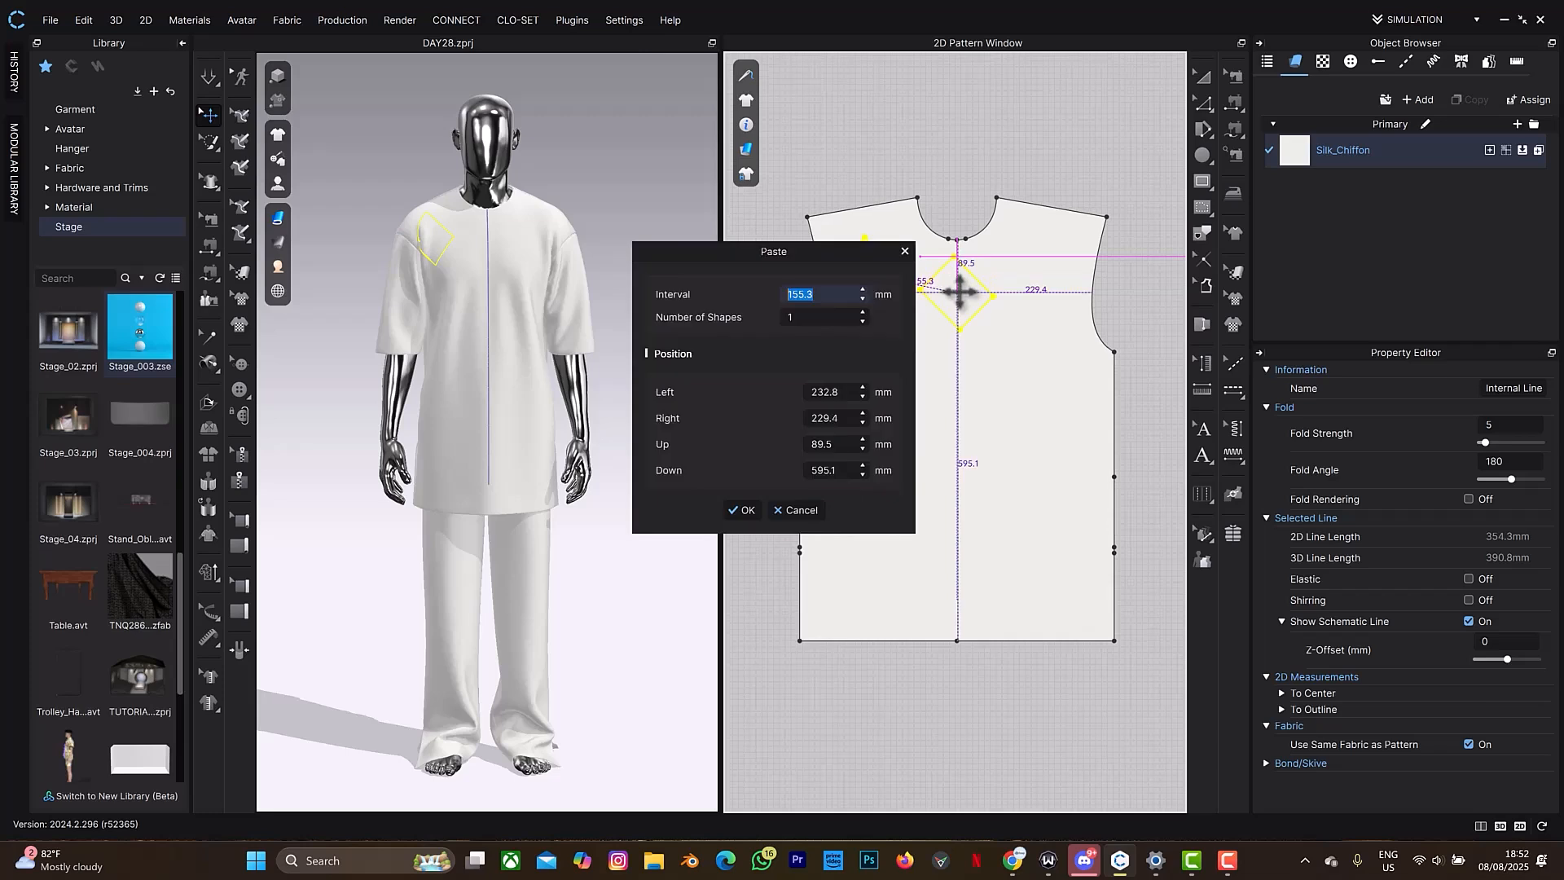
pyautogui.click(863, 312)
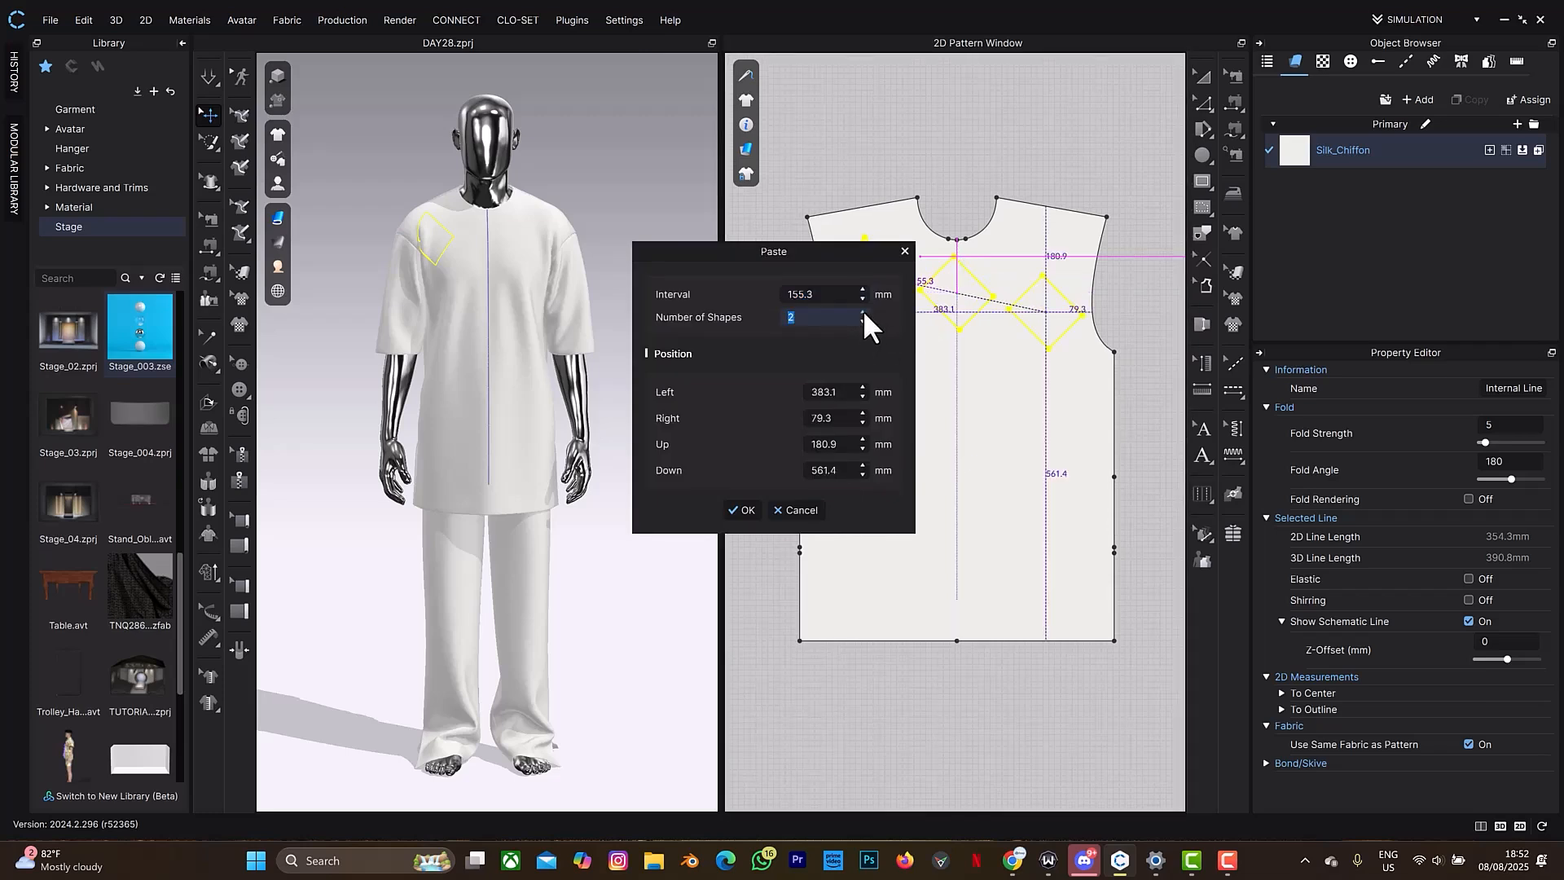
pyautogui.click(747, 510)
pyautogui.press('Escape')
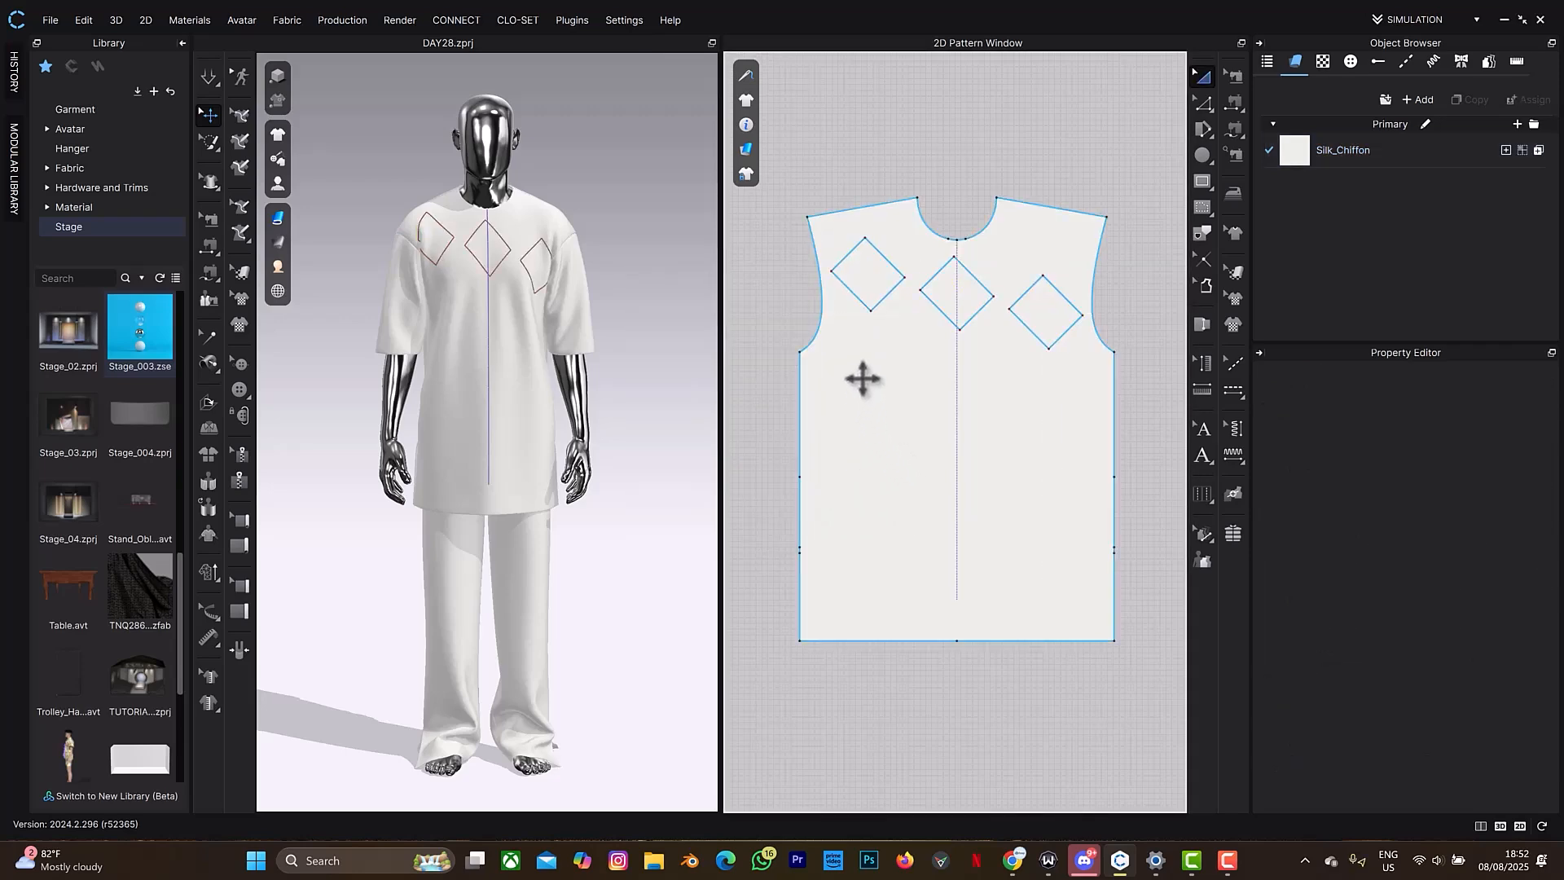
# Place a single copy of the diamond nearest the left armhole below the original, starting a second row on the front piece.
pyautogui.click(863, 305)
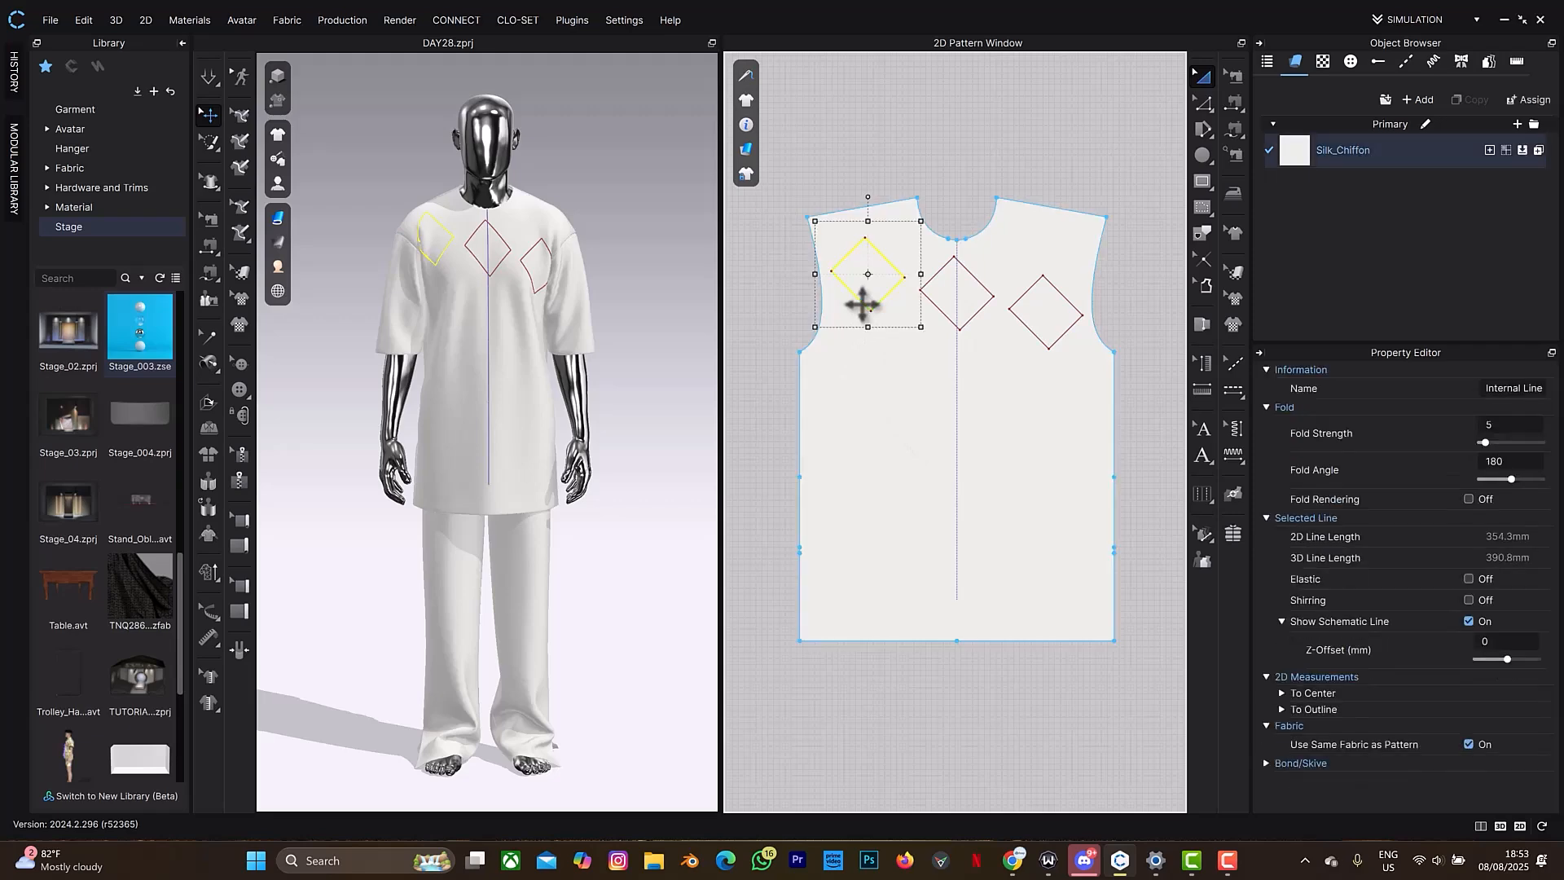
pyautogui.moveTo(868, 268); pyautogui.dragTo(852, 377)
pyautogui.press('a')
# Paste two copies of the second row's diamond across the front piece, with a 162.9 mm interval and the left distance at 415.5 mm.
pyautogui.click(883, 377)
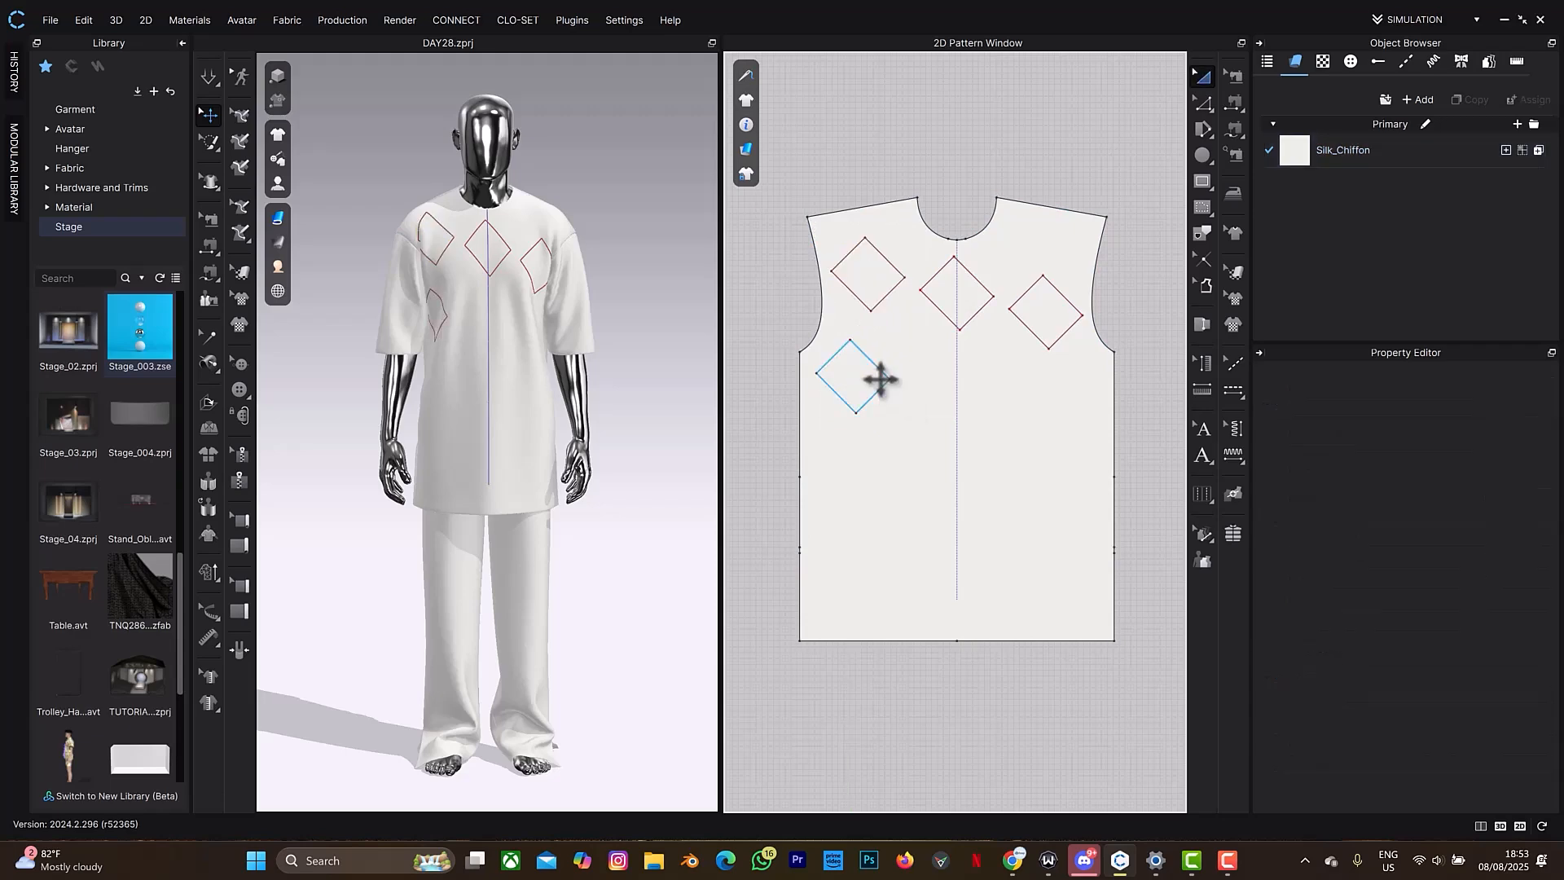
pyautogui.hotkey('ctrl', 'c')
pyautogui.hotkey('ctrl', 'v')
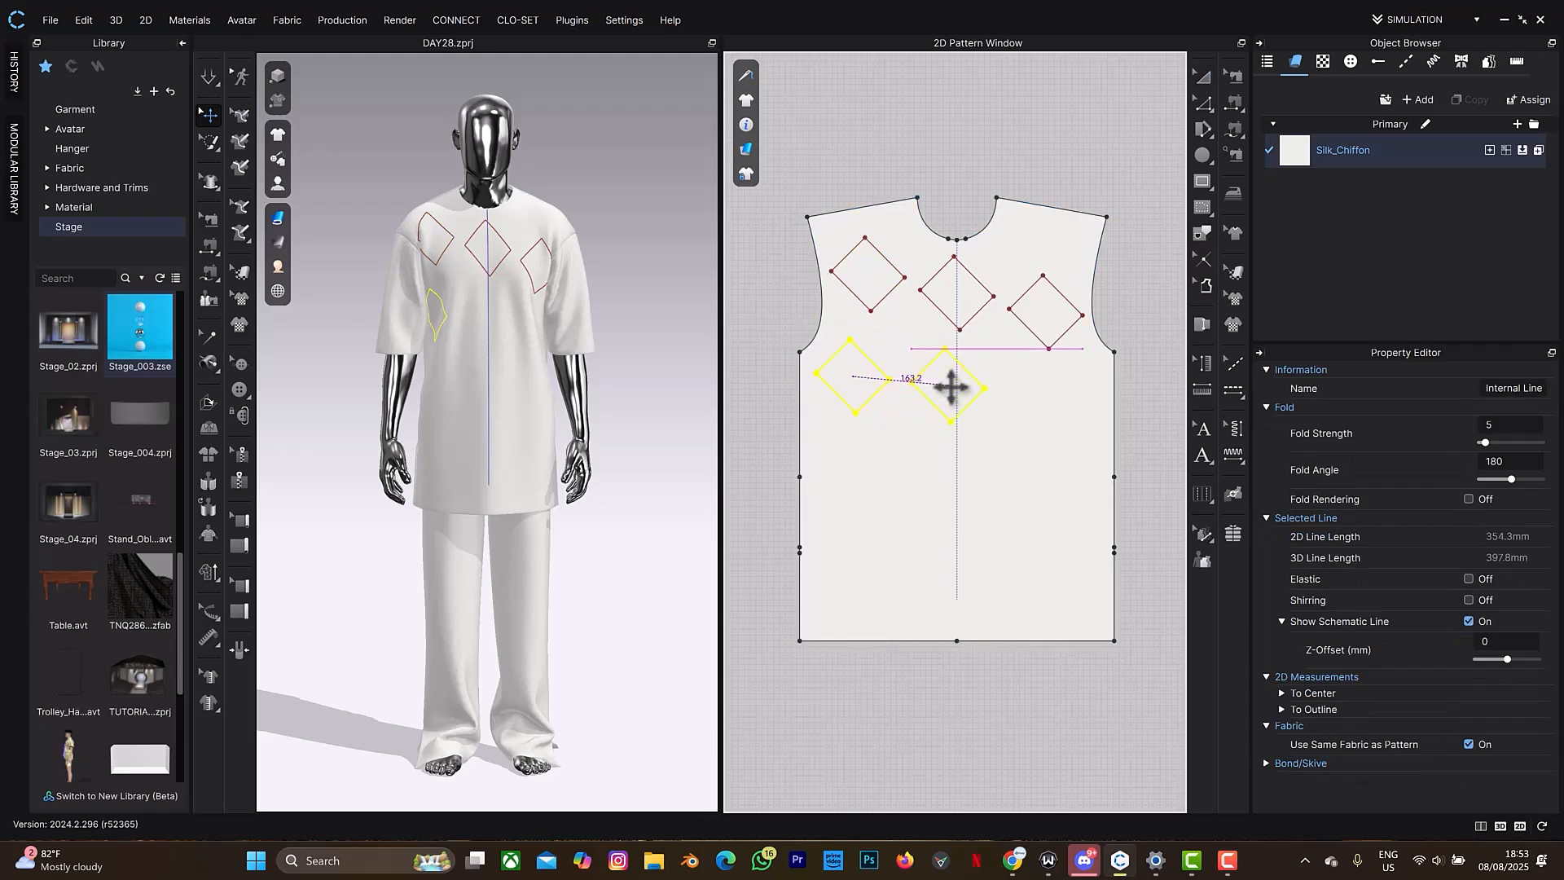
pyautogui.rightClick(946, 388)
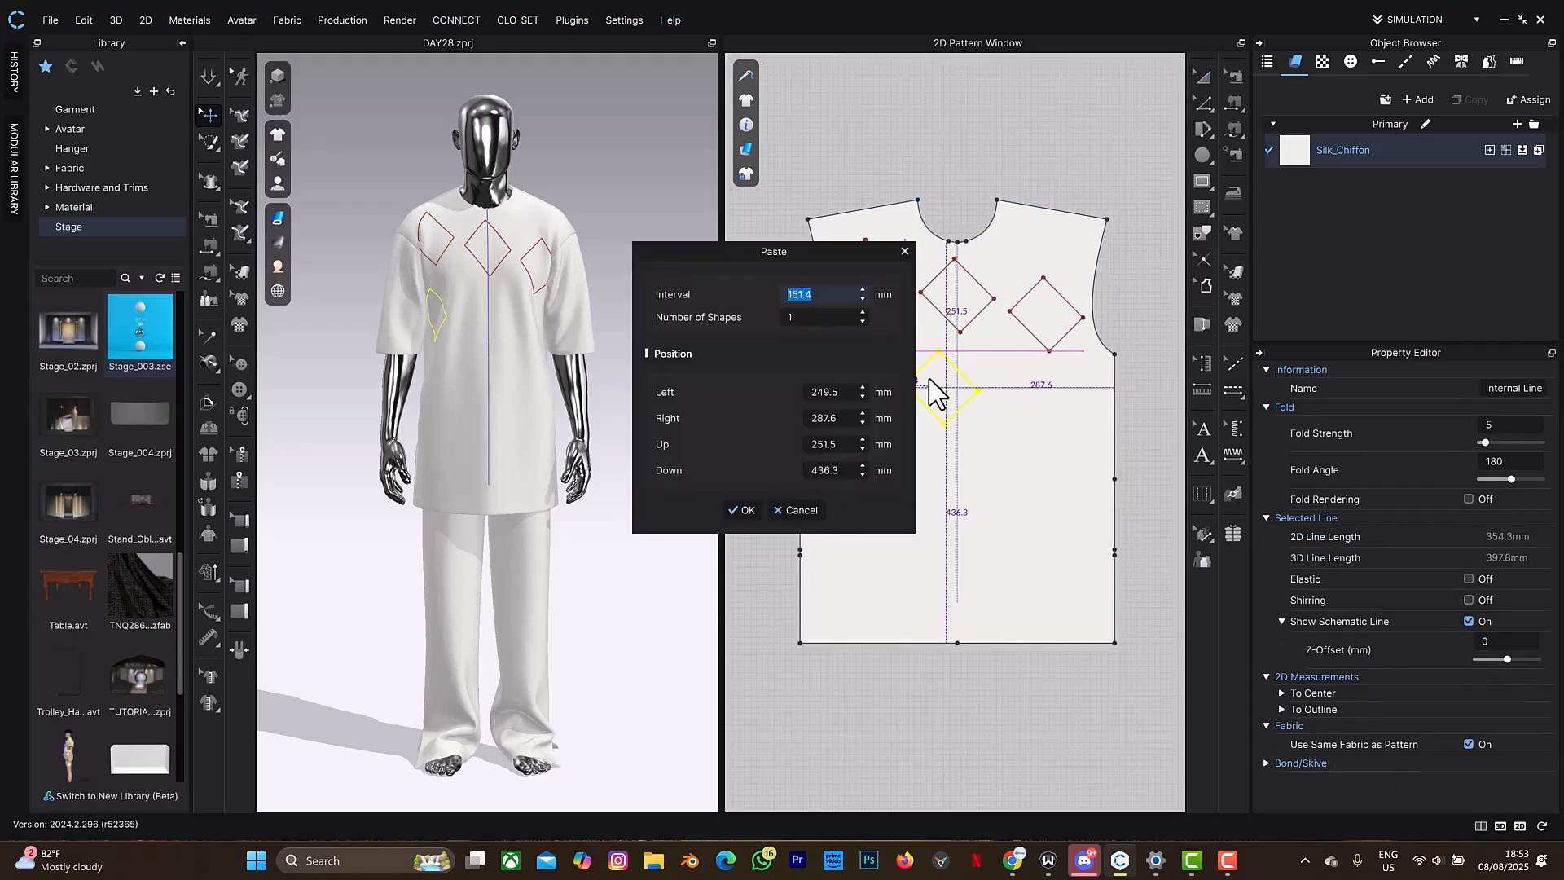
pyautogui.click(863, 312)
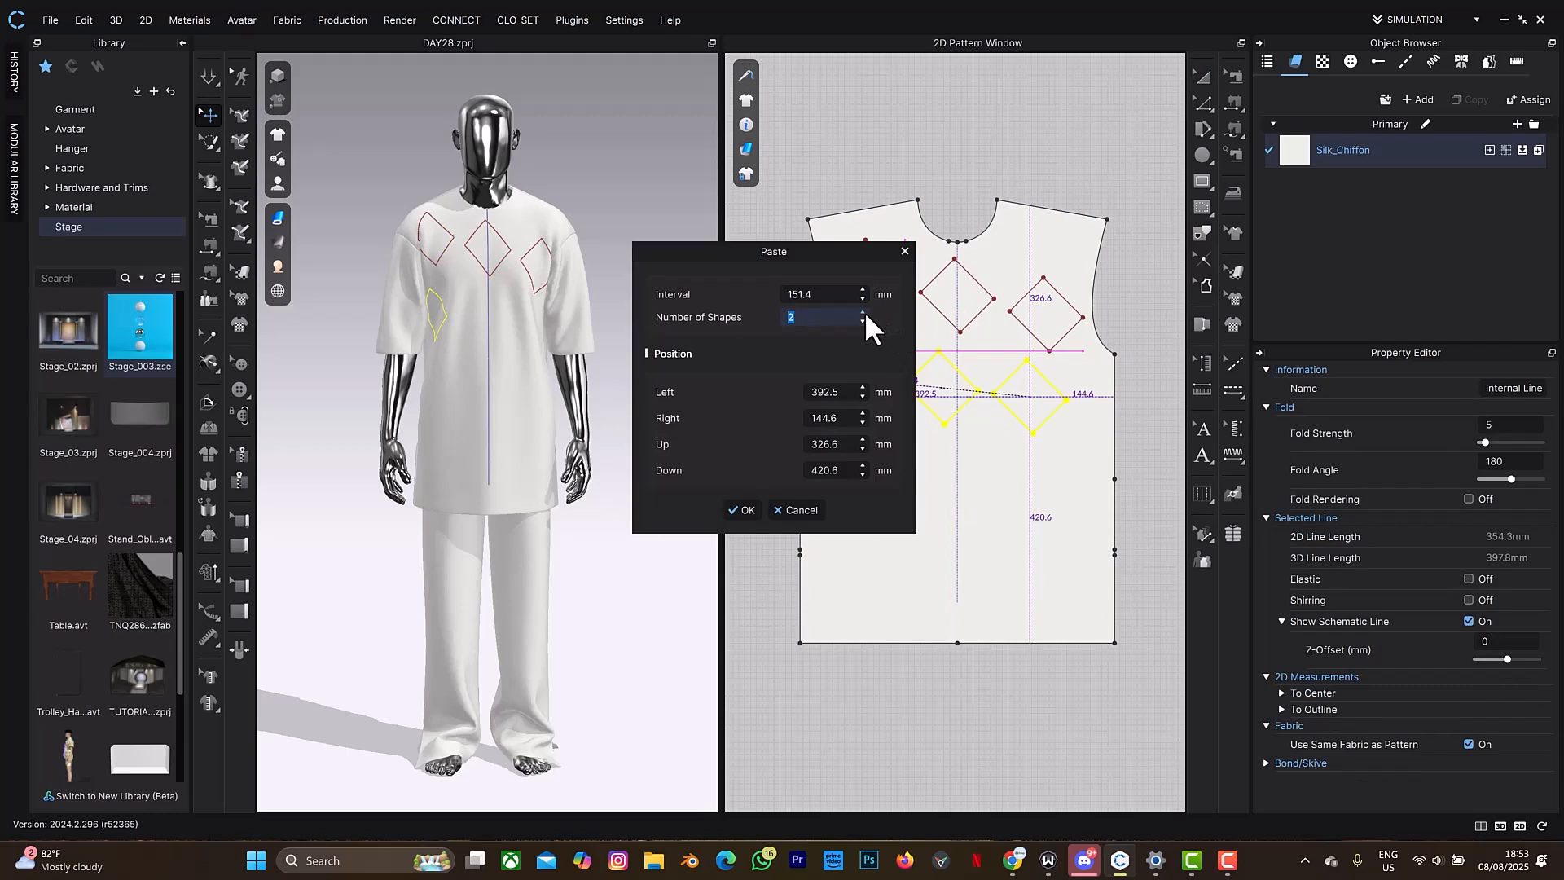
pyautogui.click(863, 312)
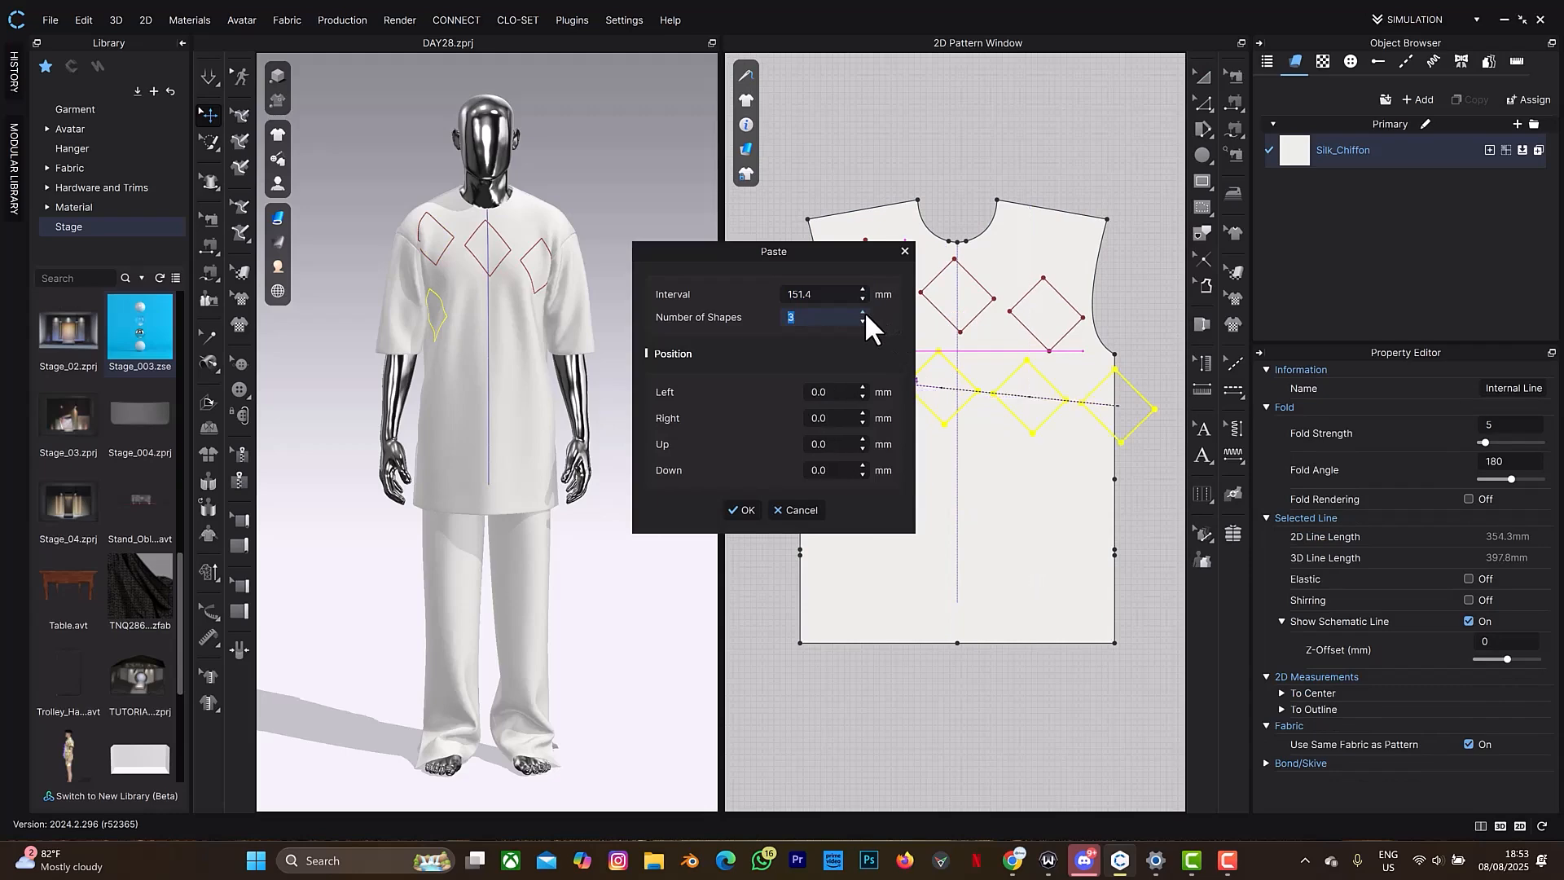
pyautogui.click(862, 319)
pyautogui.click(864, 387)
pyautogui.click(863, 387)
pyautogui.click(863, 386)
pyautogui.click(864, 387)
pyautogui.click(863, 387)
pyautogui.click(863, 387)
pyautogui.click(863, 387)
pyautogui.click(863, 387)
pyautogui.click(863, 387)
pyautogui.click(863, 387)
pyautogui.click(863, 386)
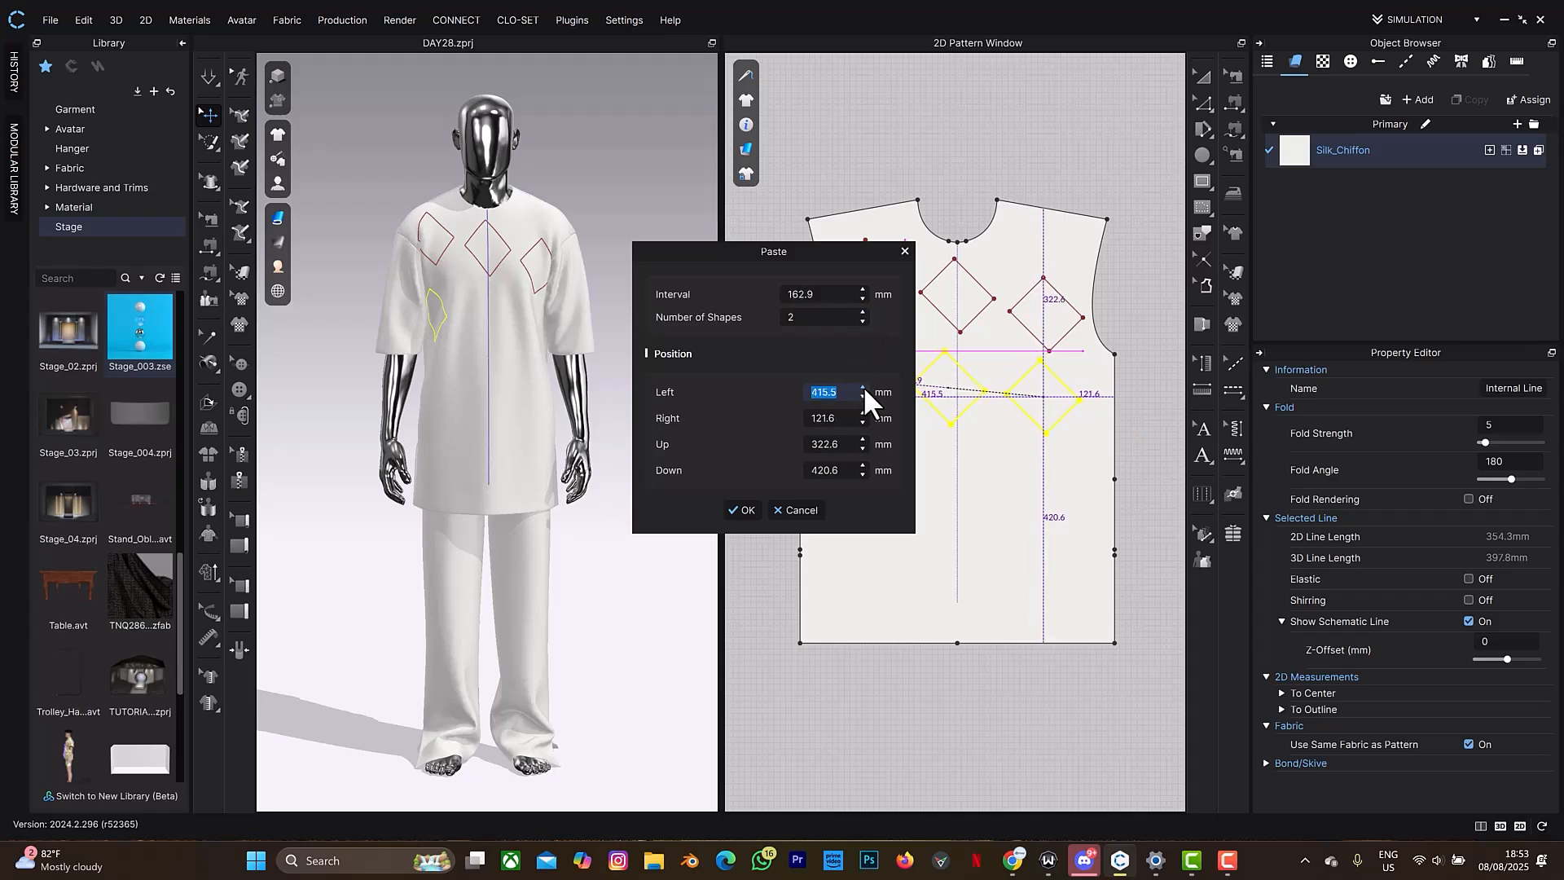
pyautogui.click(737, 509)
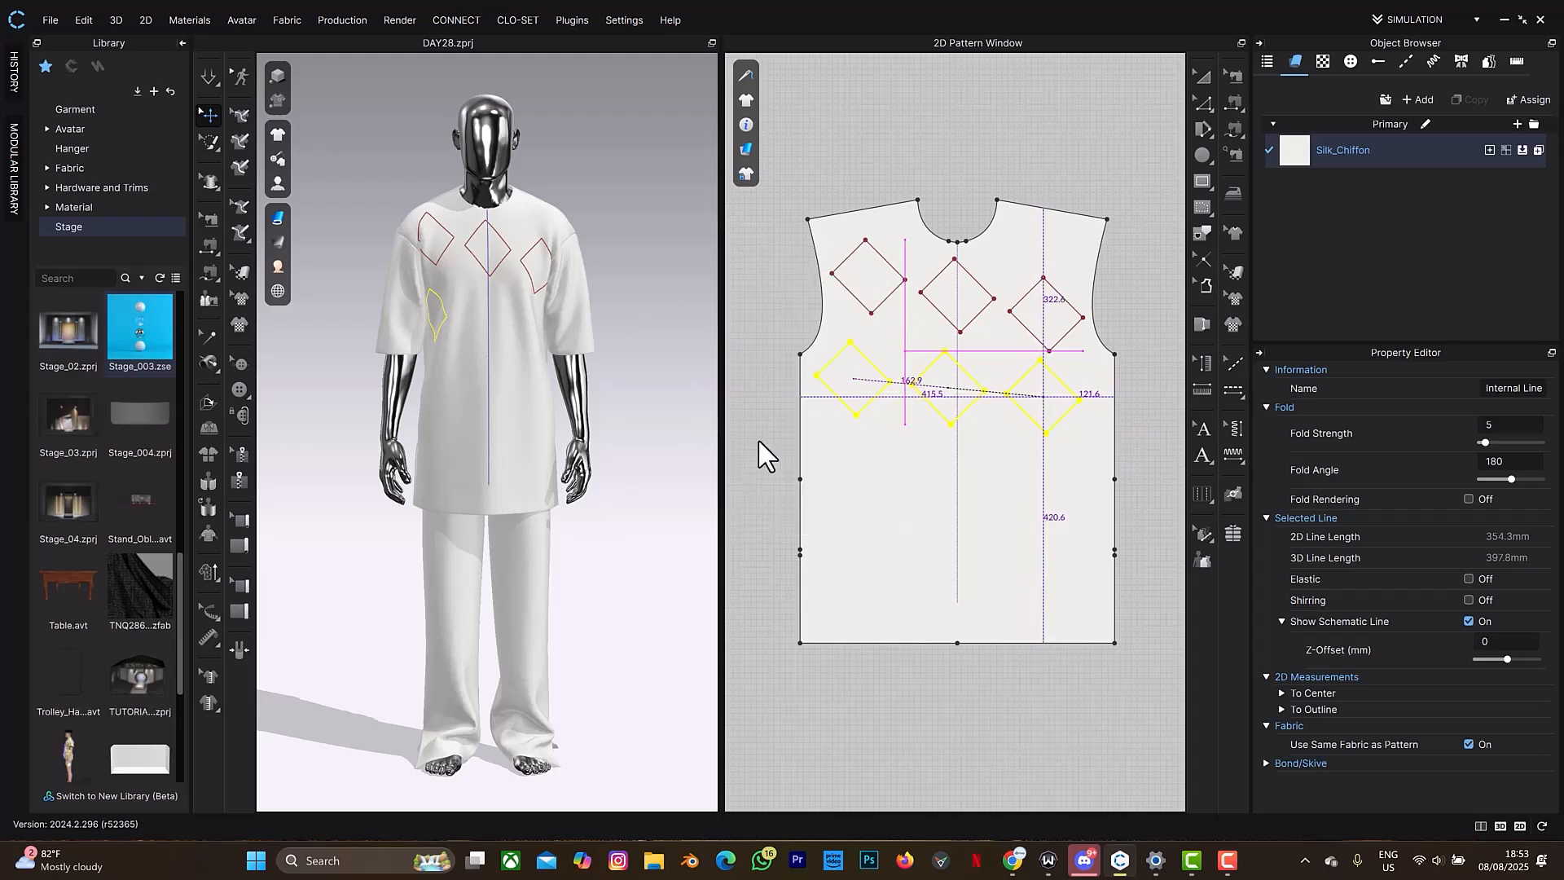
# Copy the second row of three diamonds and paste two more rows down the front piece at a 161.1 mm interval.
pyautogui.click(849, 404)
pyautogui.keyDown('shift'); pyautogui.click(935, 399); pyautogui.keyUp('shift')
pyautogui.keyDown('shift'); pyautogui.click(1038, 420); pyautogui.keyUp('shift')
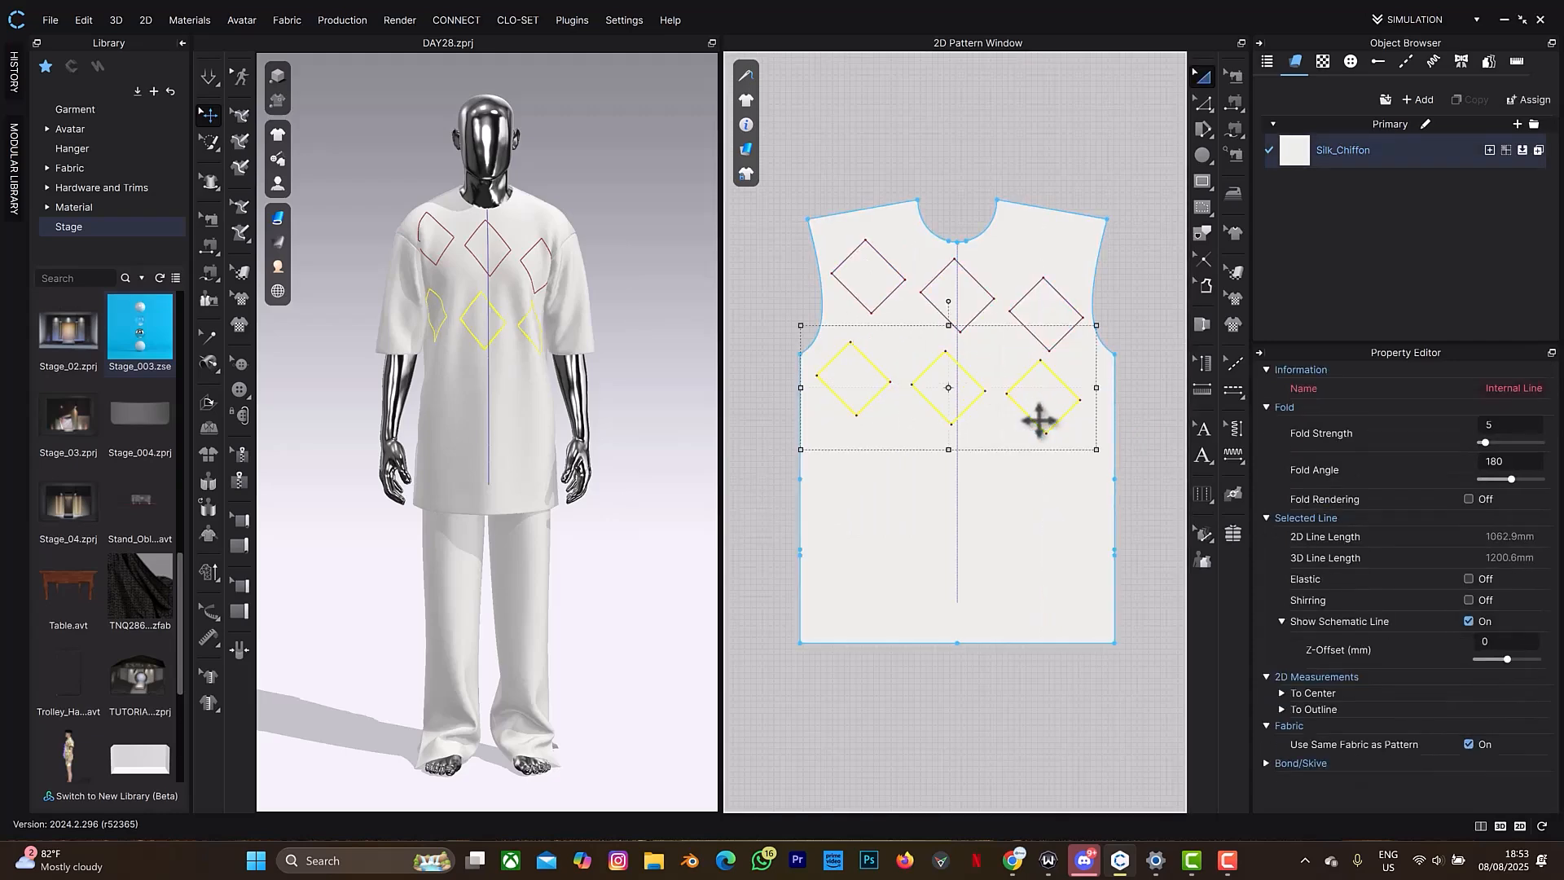
pyautogui.hotkey('ctrl', 'c')
pyautogui.hotkey('ctrl', 'v')
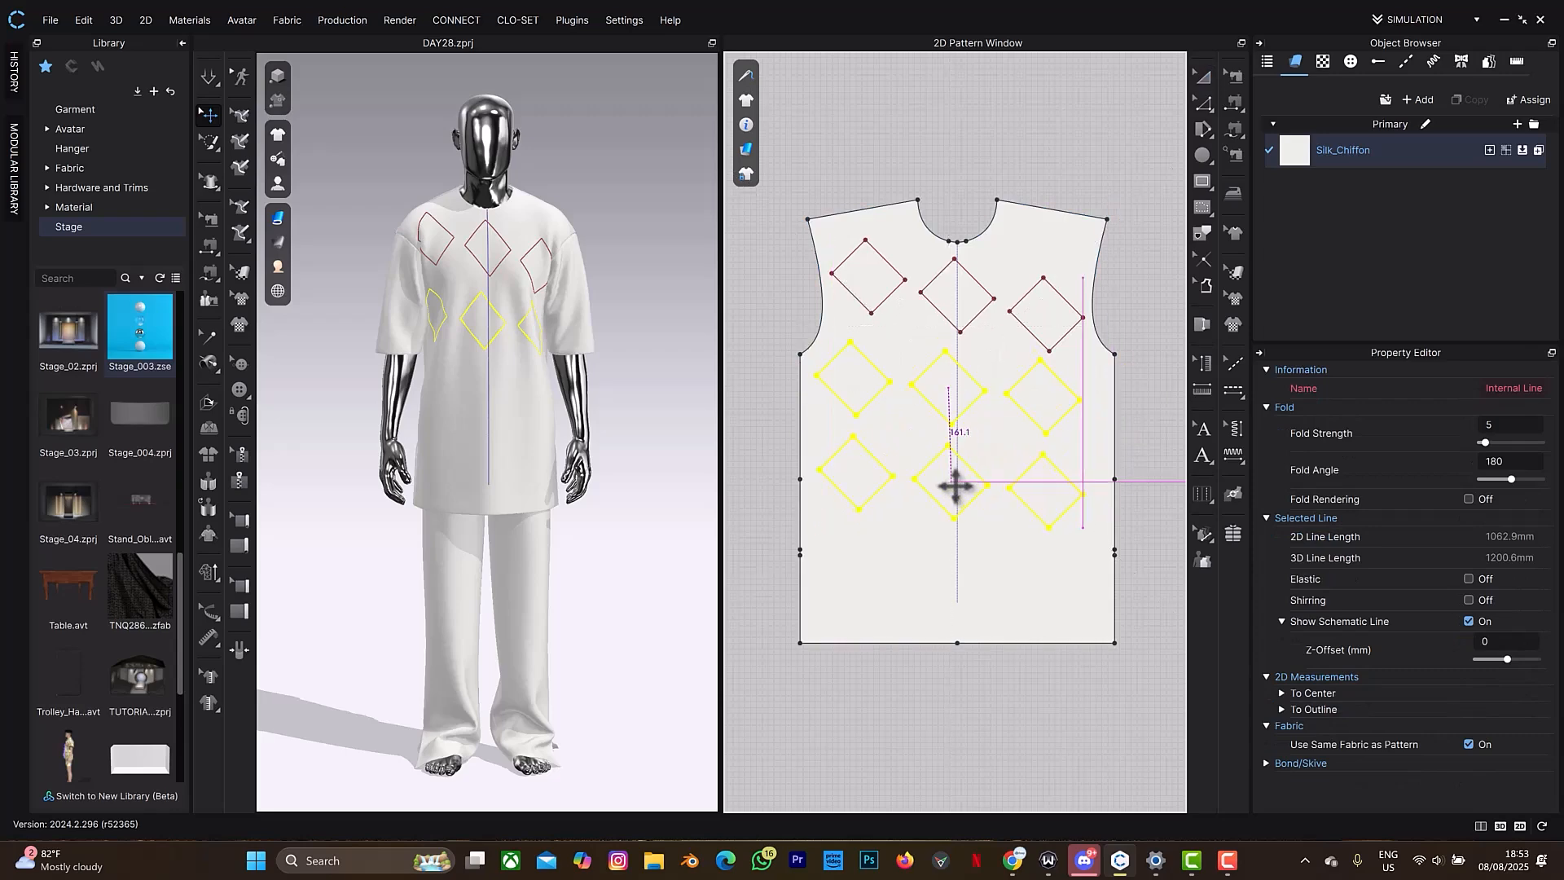
pyautogui.rightClick(955, 486)
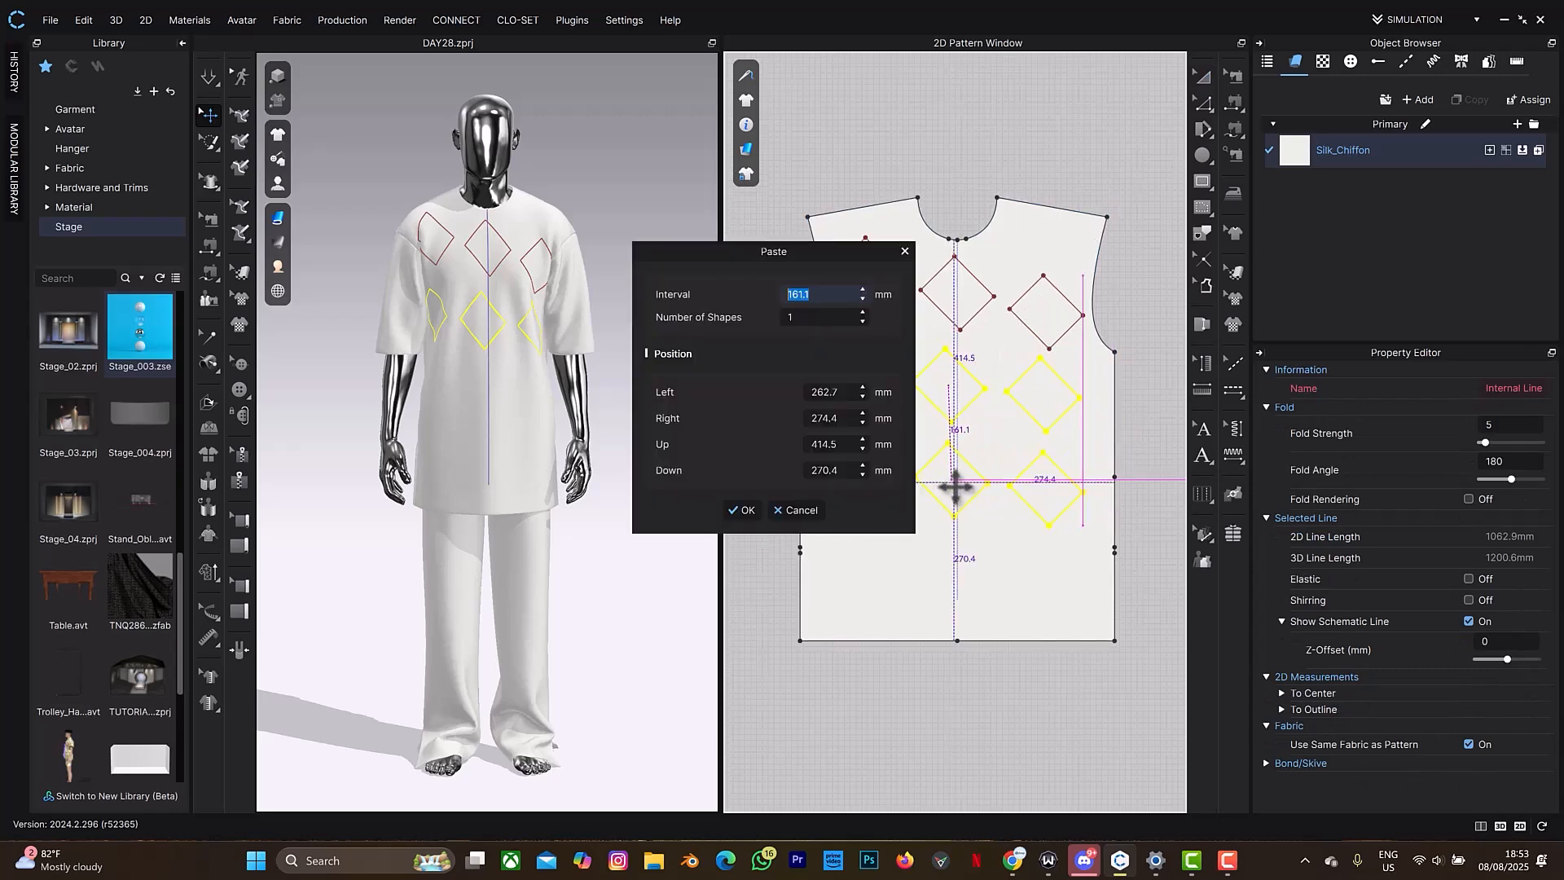
pyautogui.press('Tab')
pyautogui.click(863, 311)
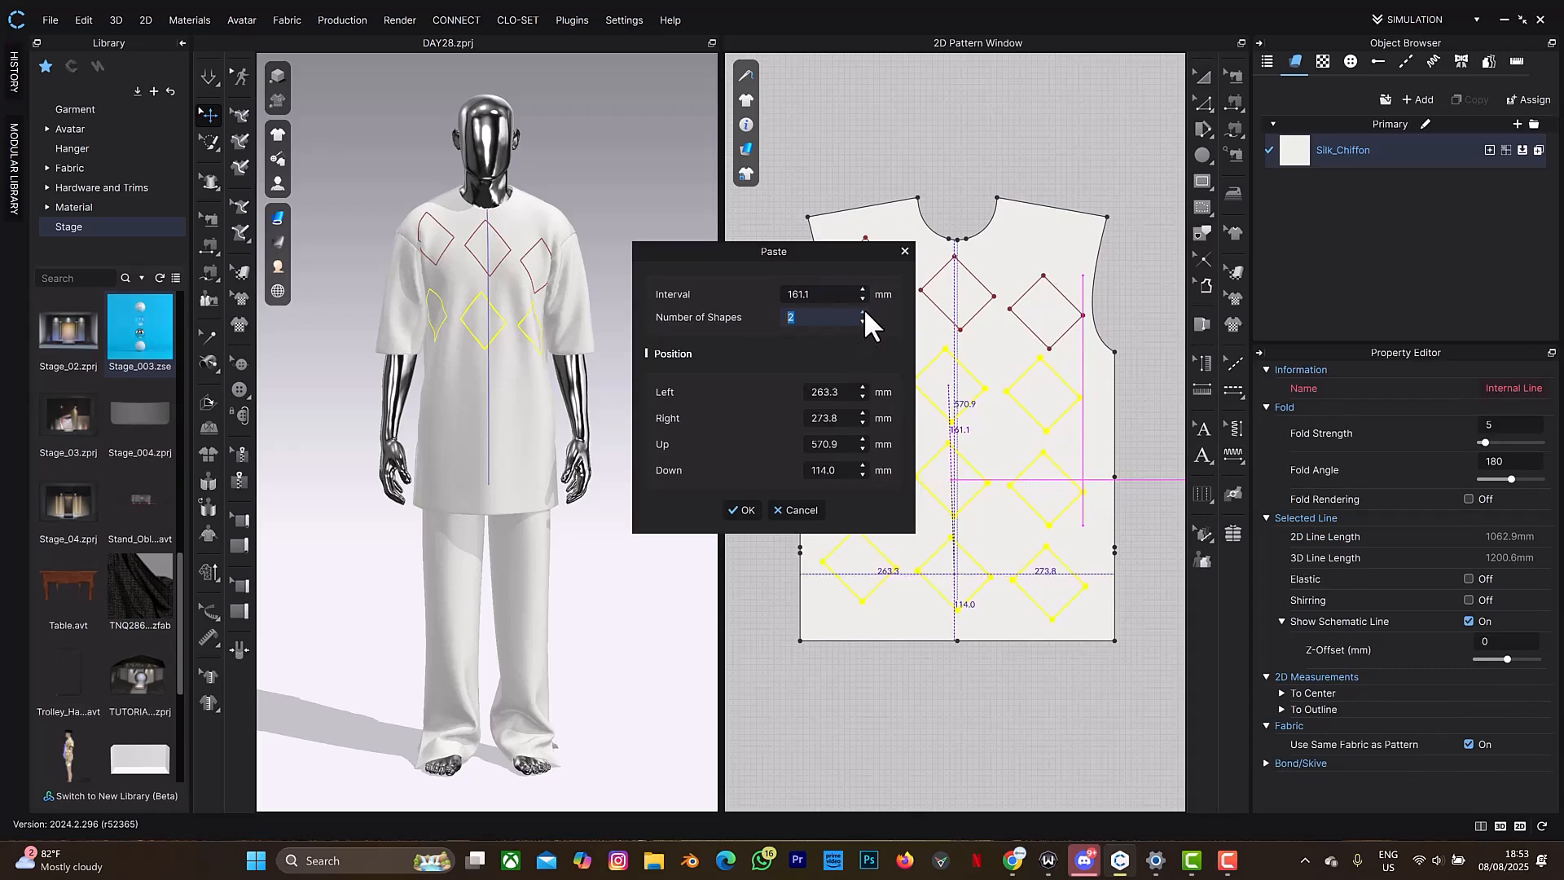
pyautogui.click(744, 511)
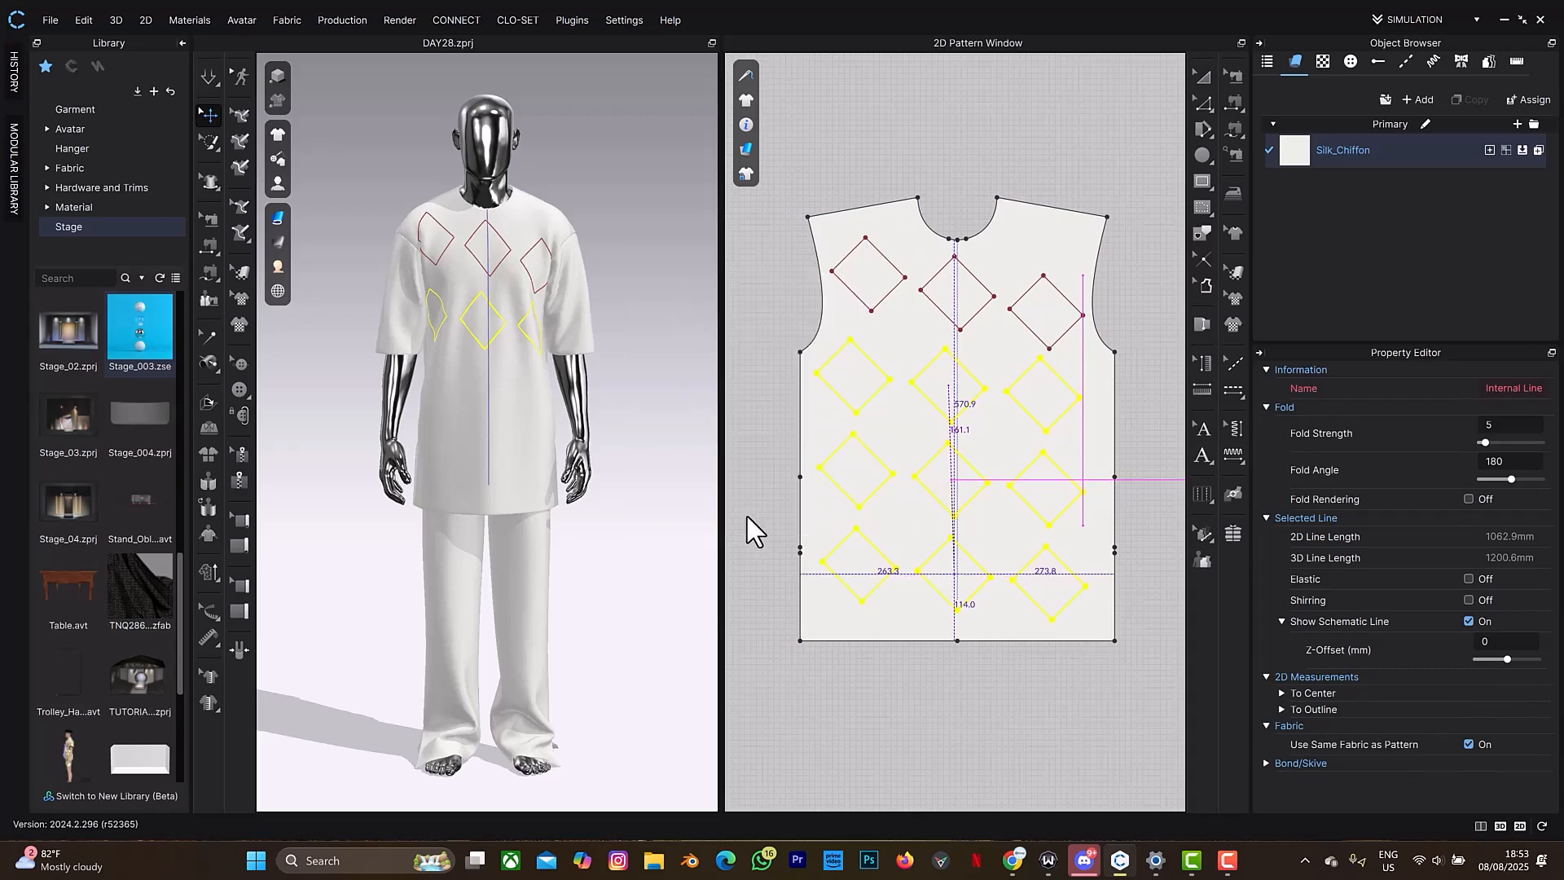
pyautogui.click(746, 516)
pyautogui.press('a')
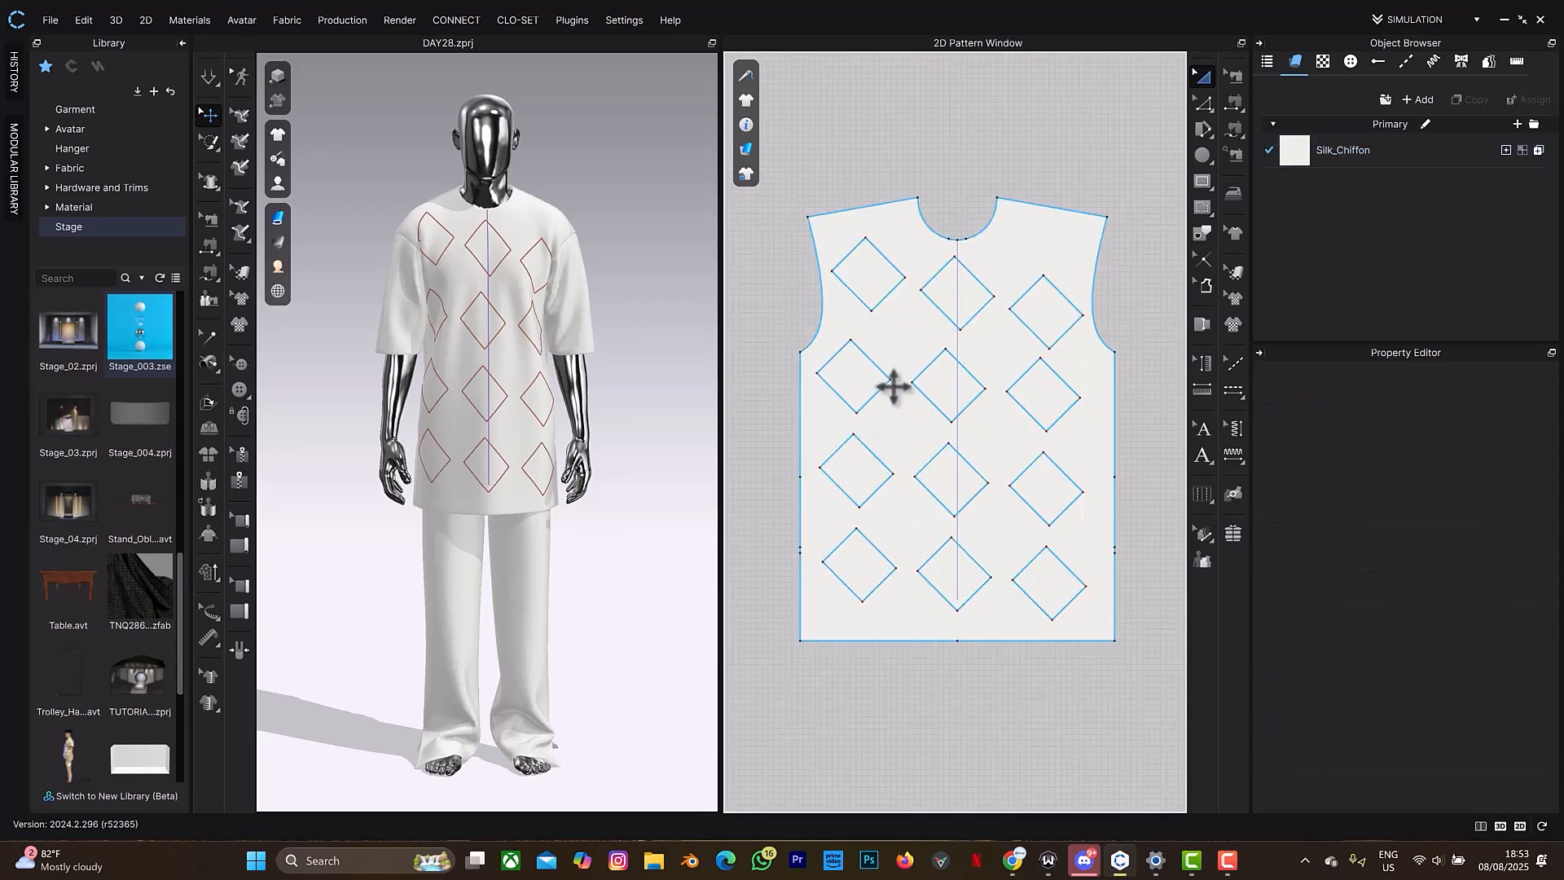
# Copy the front piece's lowest row of three diamonds onto the back piece, just below its neckline.
pyautogui.click(886, 558)
pyautogui.keyDown('shift'); pyautogui.click(935, 555); pyautogui.keyUp('shift')
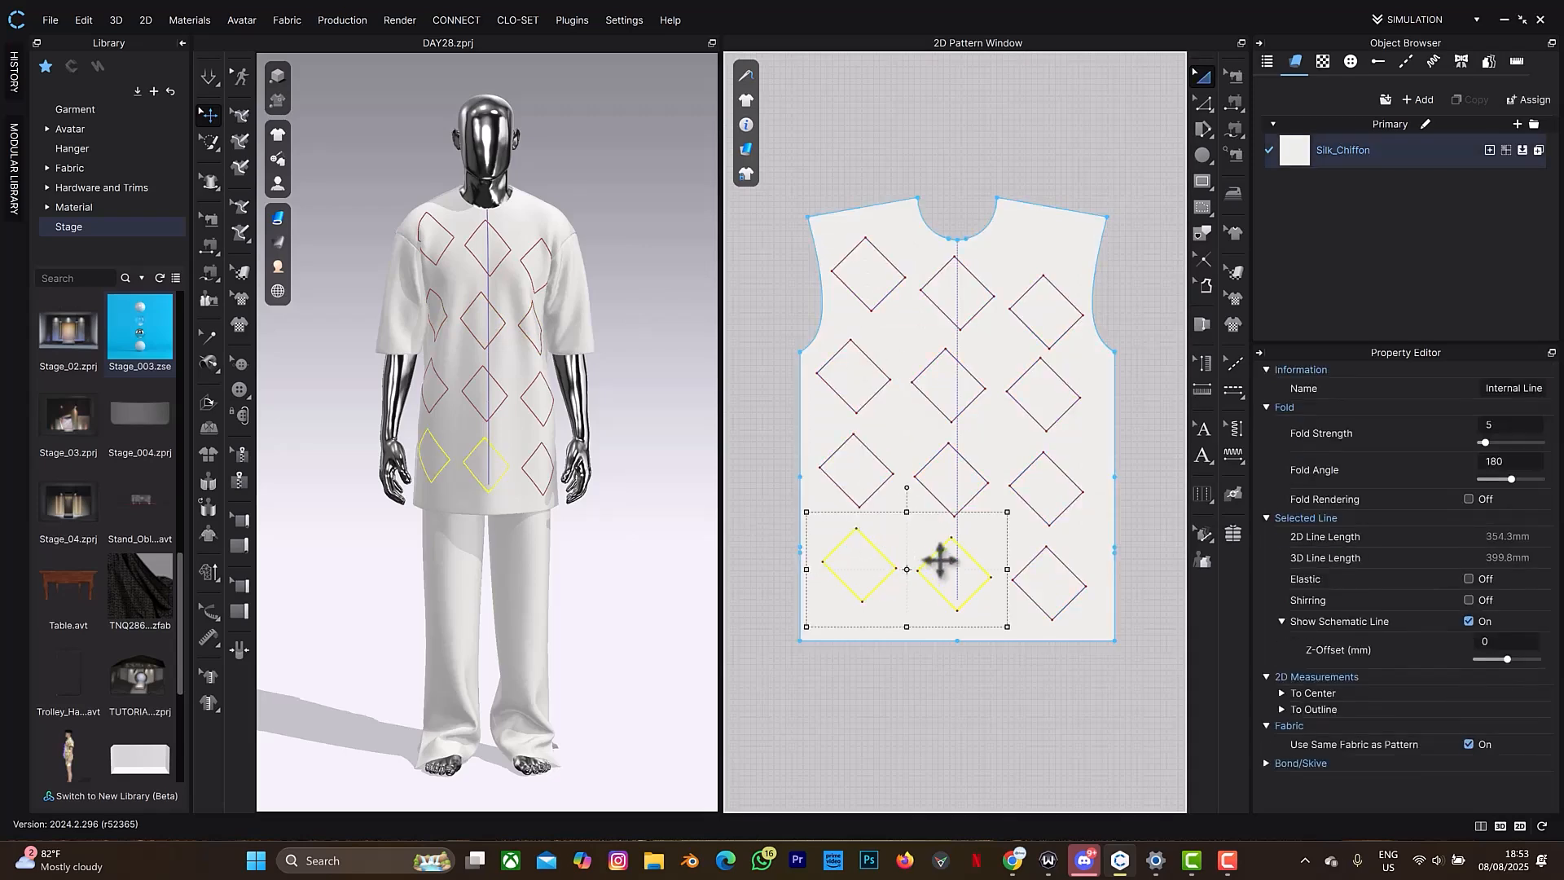
pyautogui.keyDown('shift'); pyautogui.click(1020, 567); pyautogui.keyUp('shift')
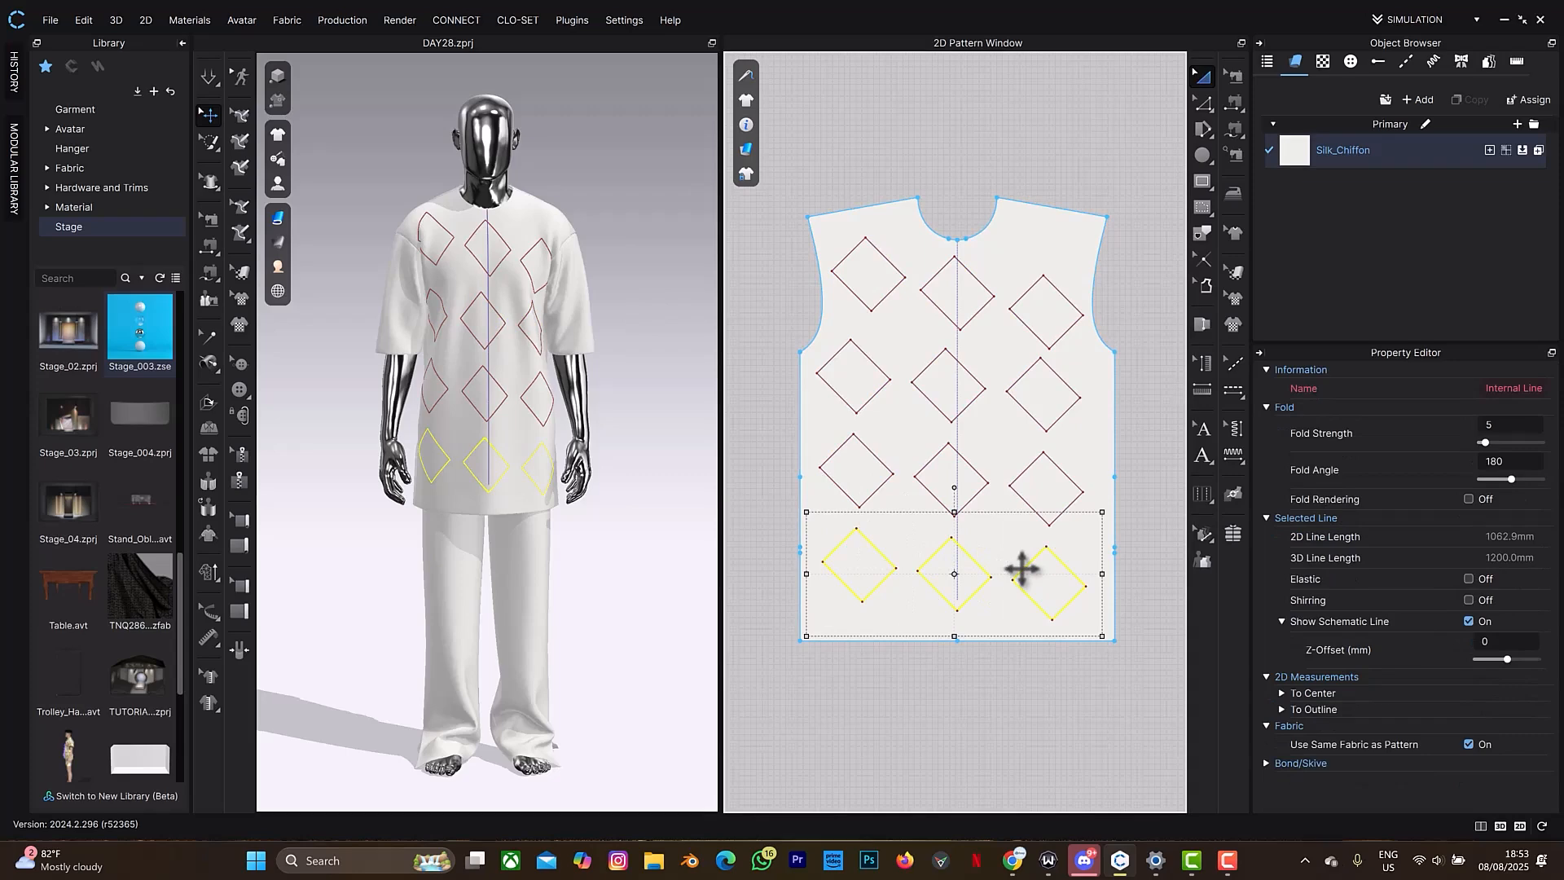
pyautogui.scroll(-3, 1021, 568)
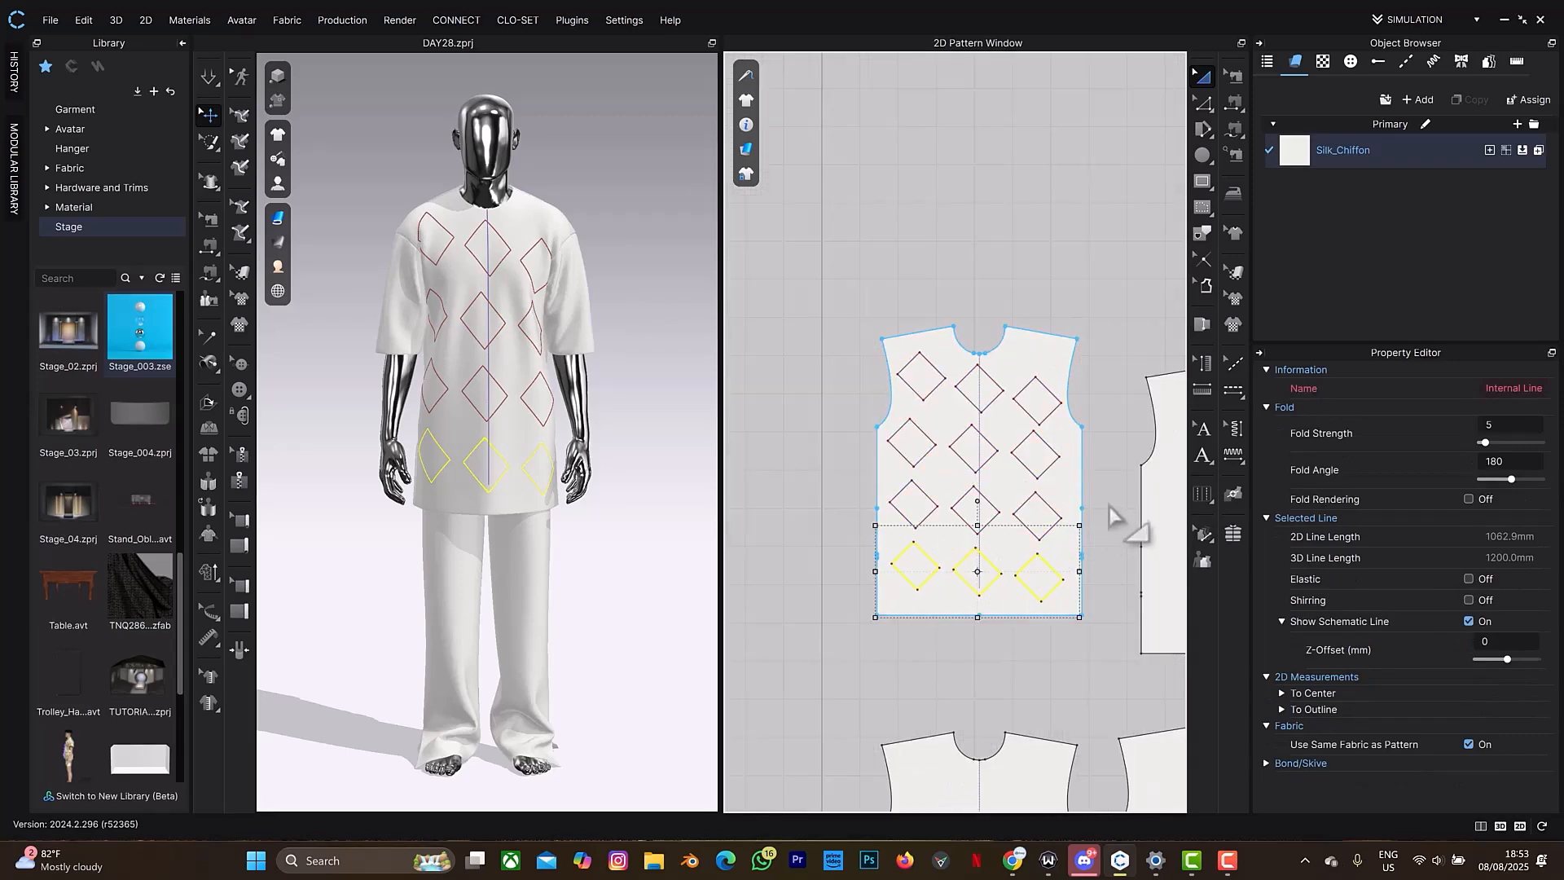
pyautogui.moveTo(1109, 498); pyautogui.dragTo(873, 524, button='right')
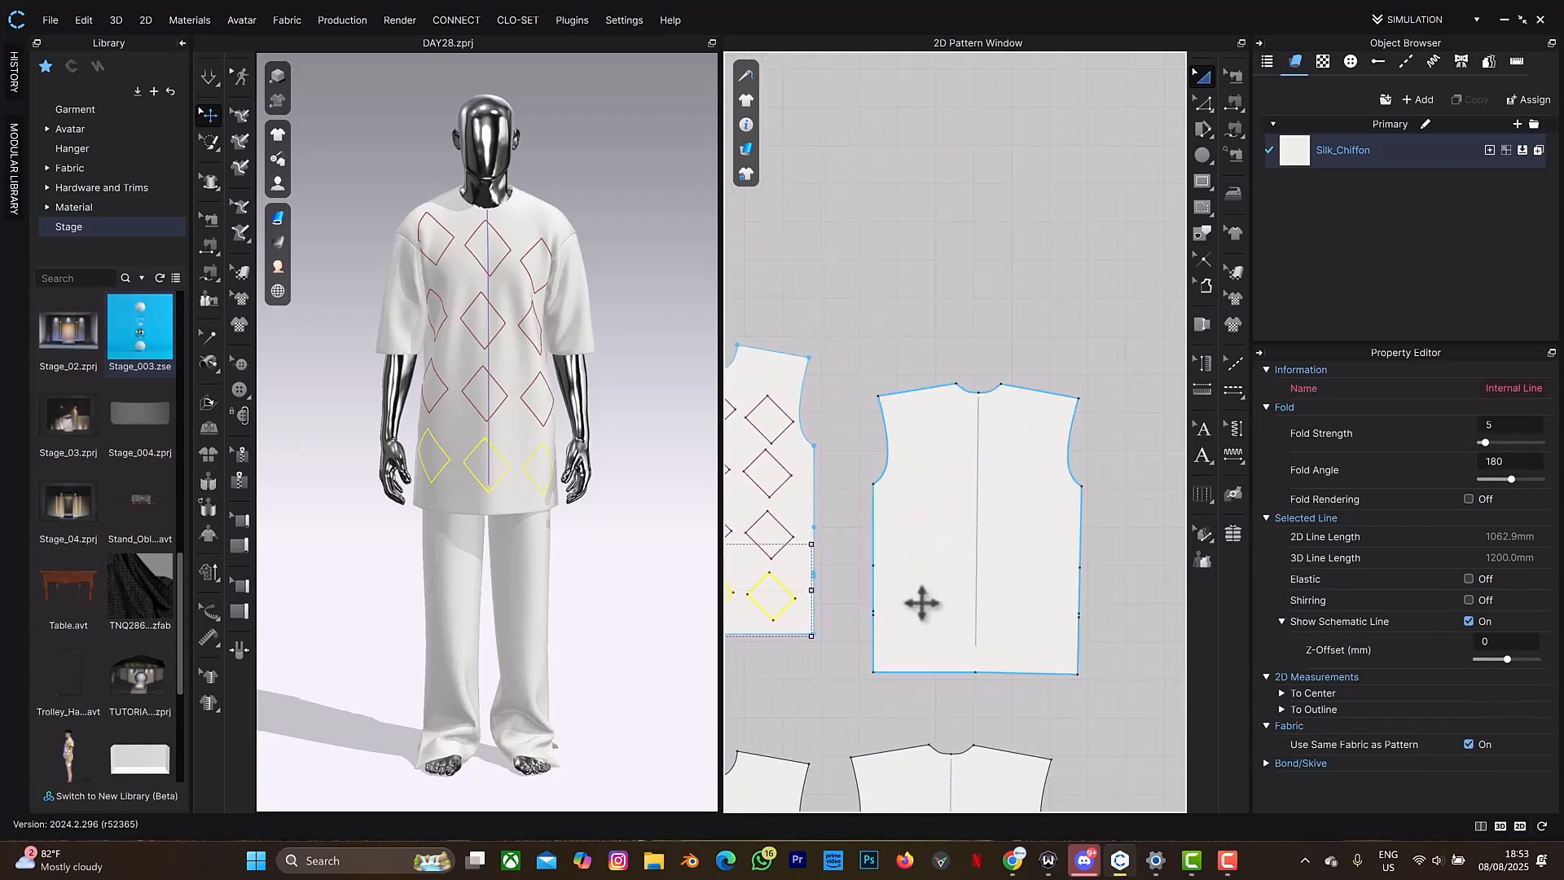
pyautogui.hotkey('ctrl', 'v')
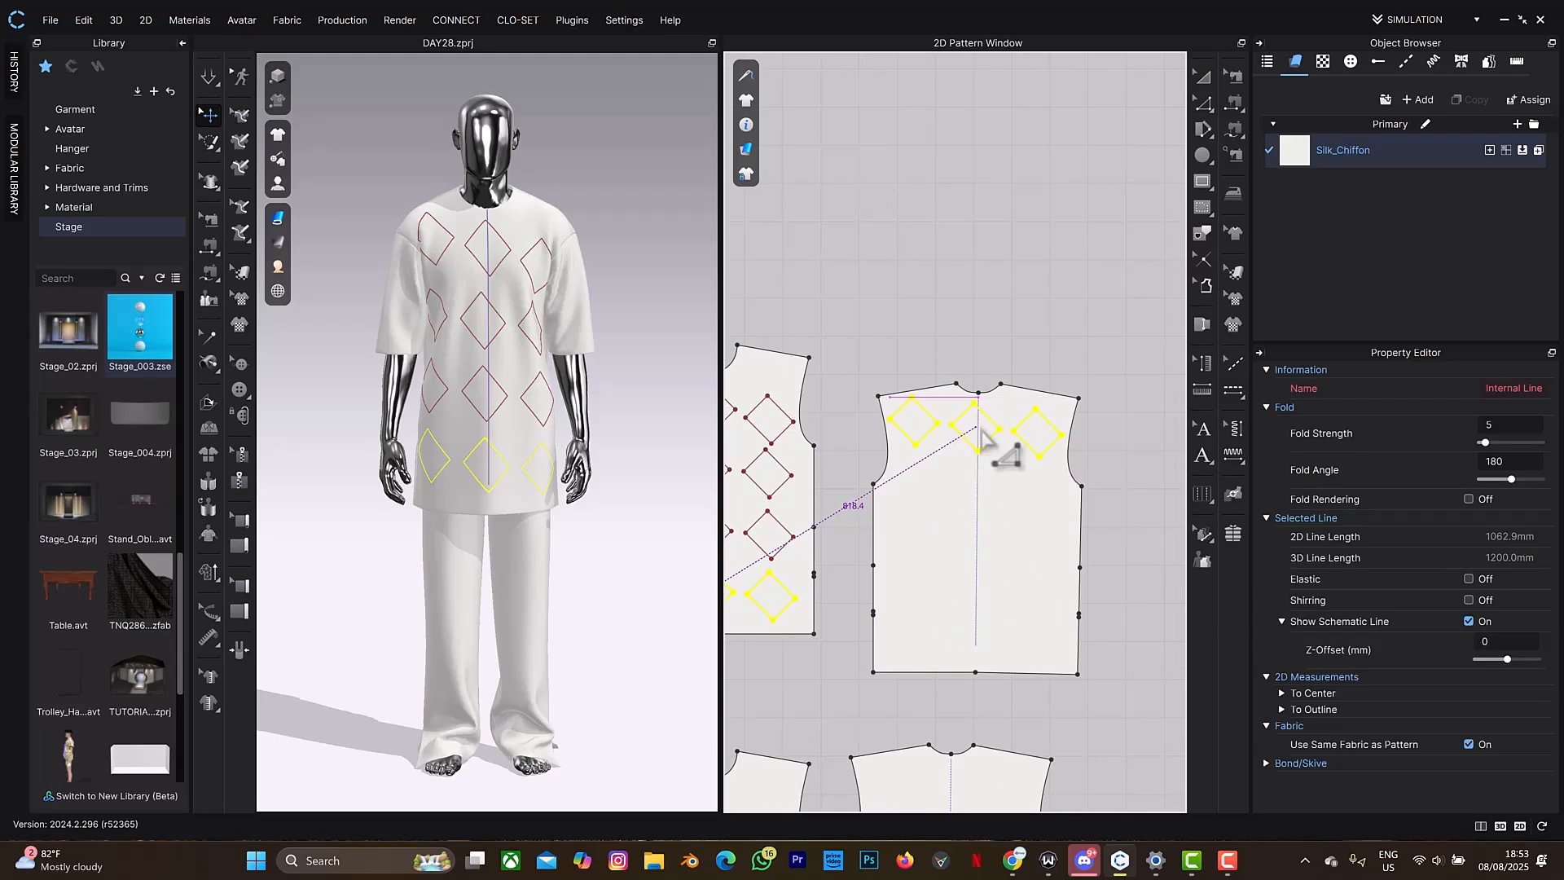
pyautogui.click(981, 433)
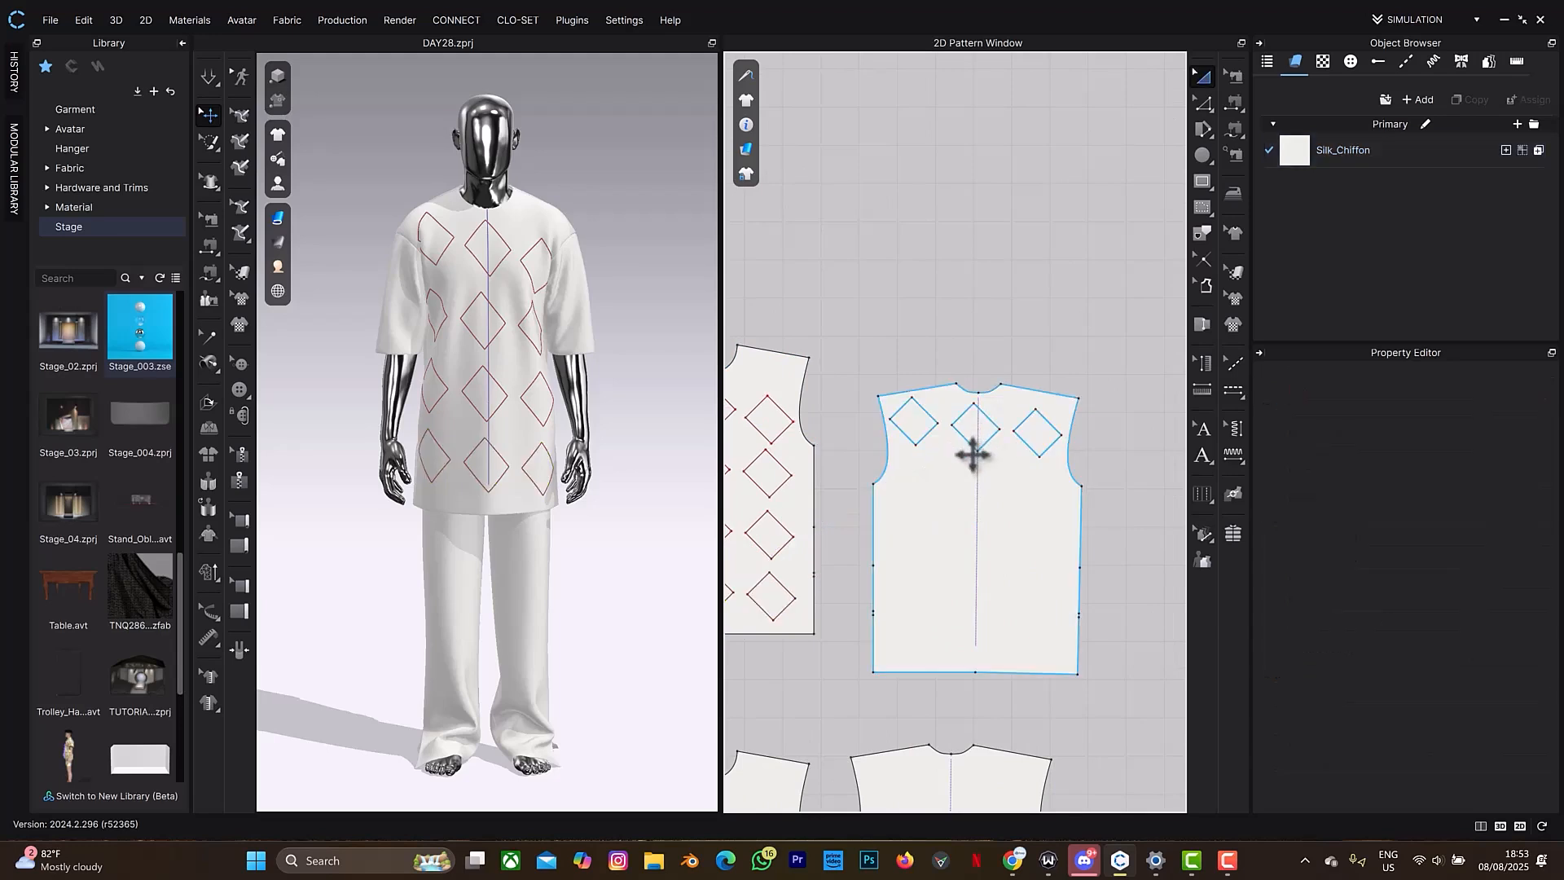
pyautogui.hotkey('ctrl', 'v')
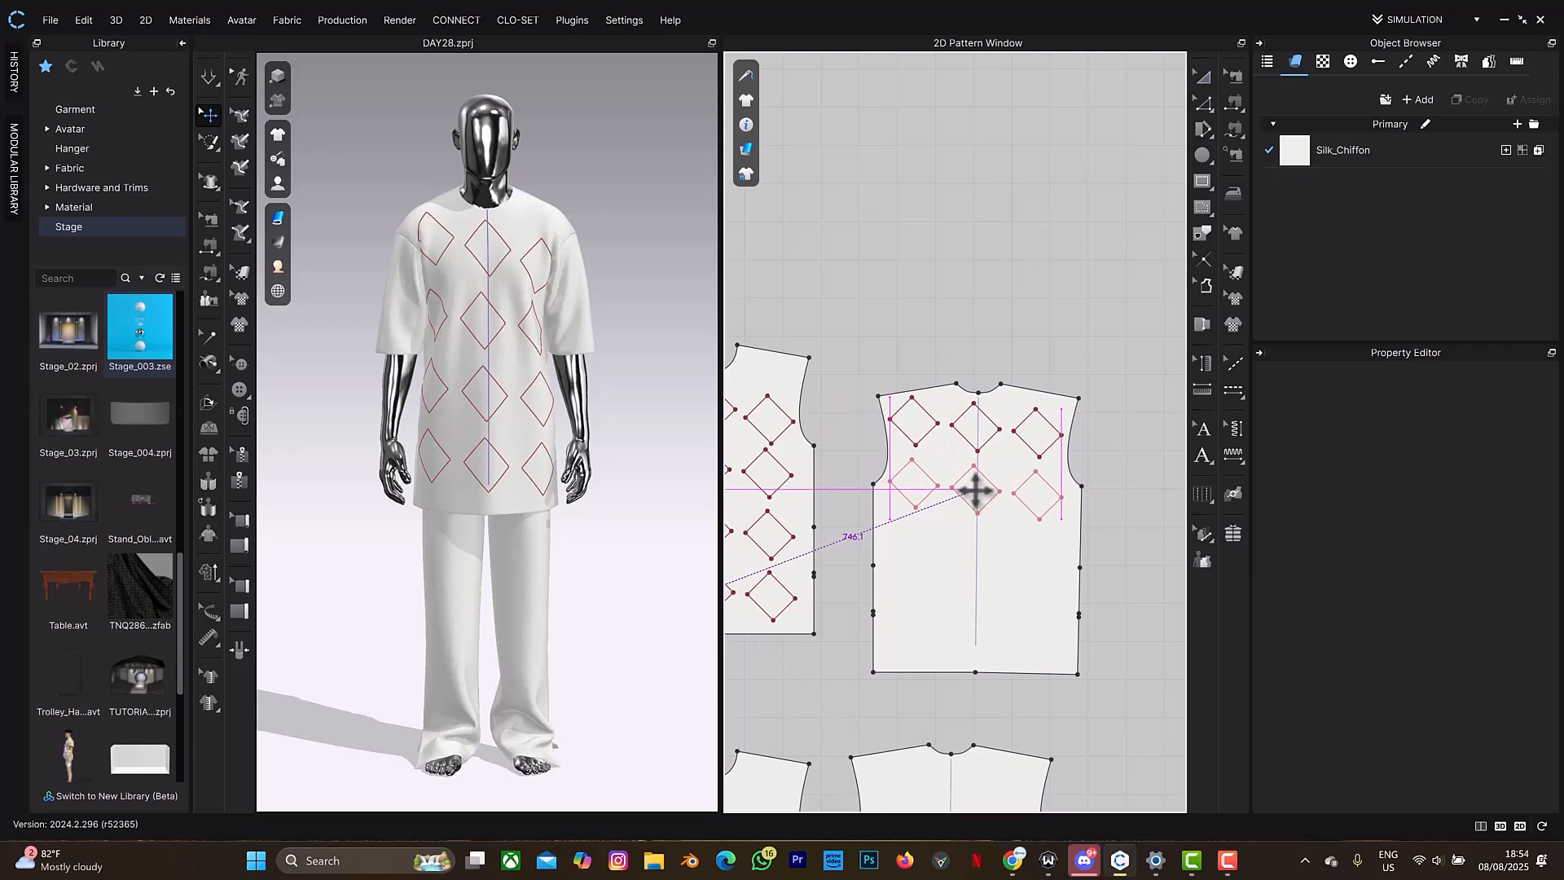
pyautogui.rightClick(975, 491)
pyautogui.click(862, 313)
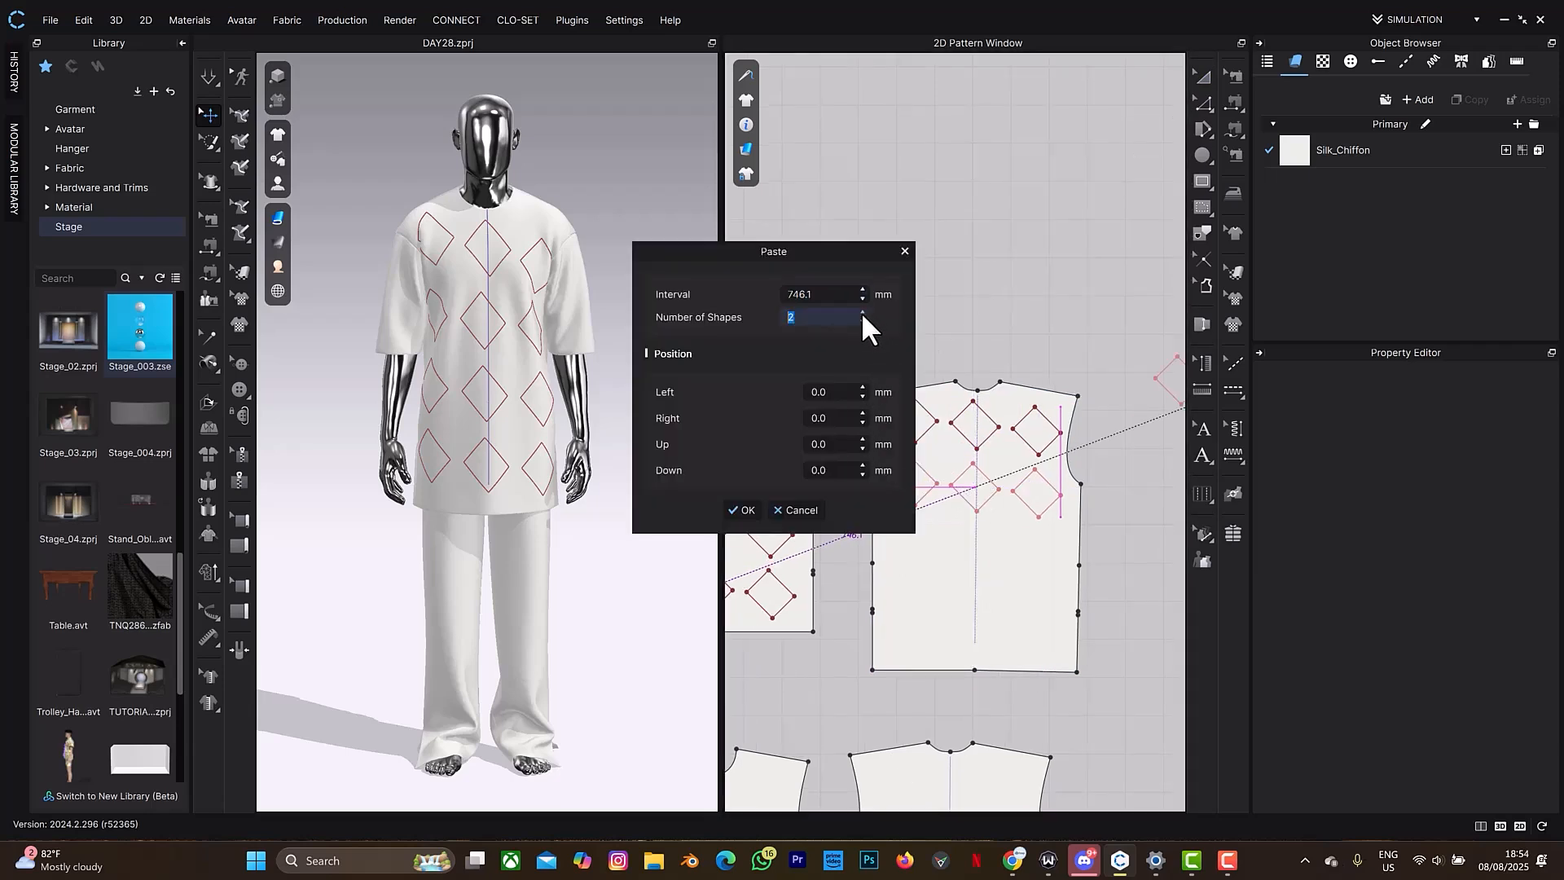
pyautogui.click(861, 320)
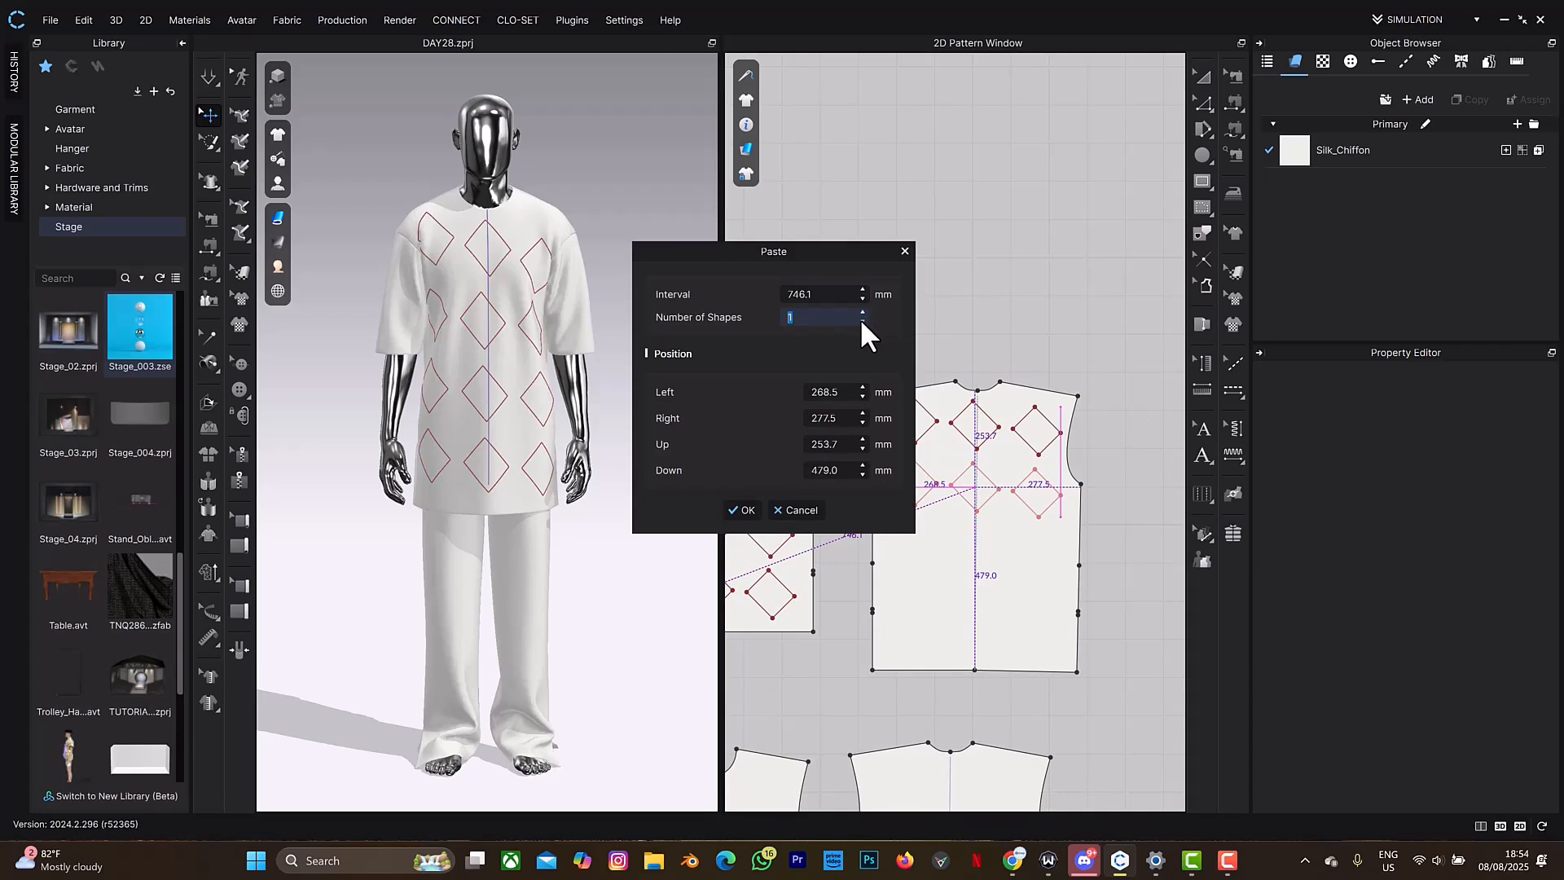
pyautogui.click(905, 251)
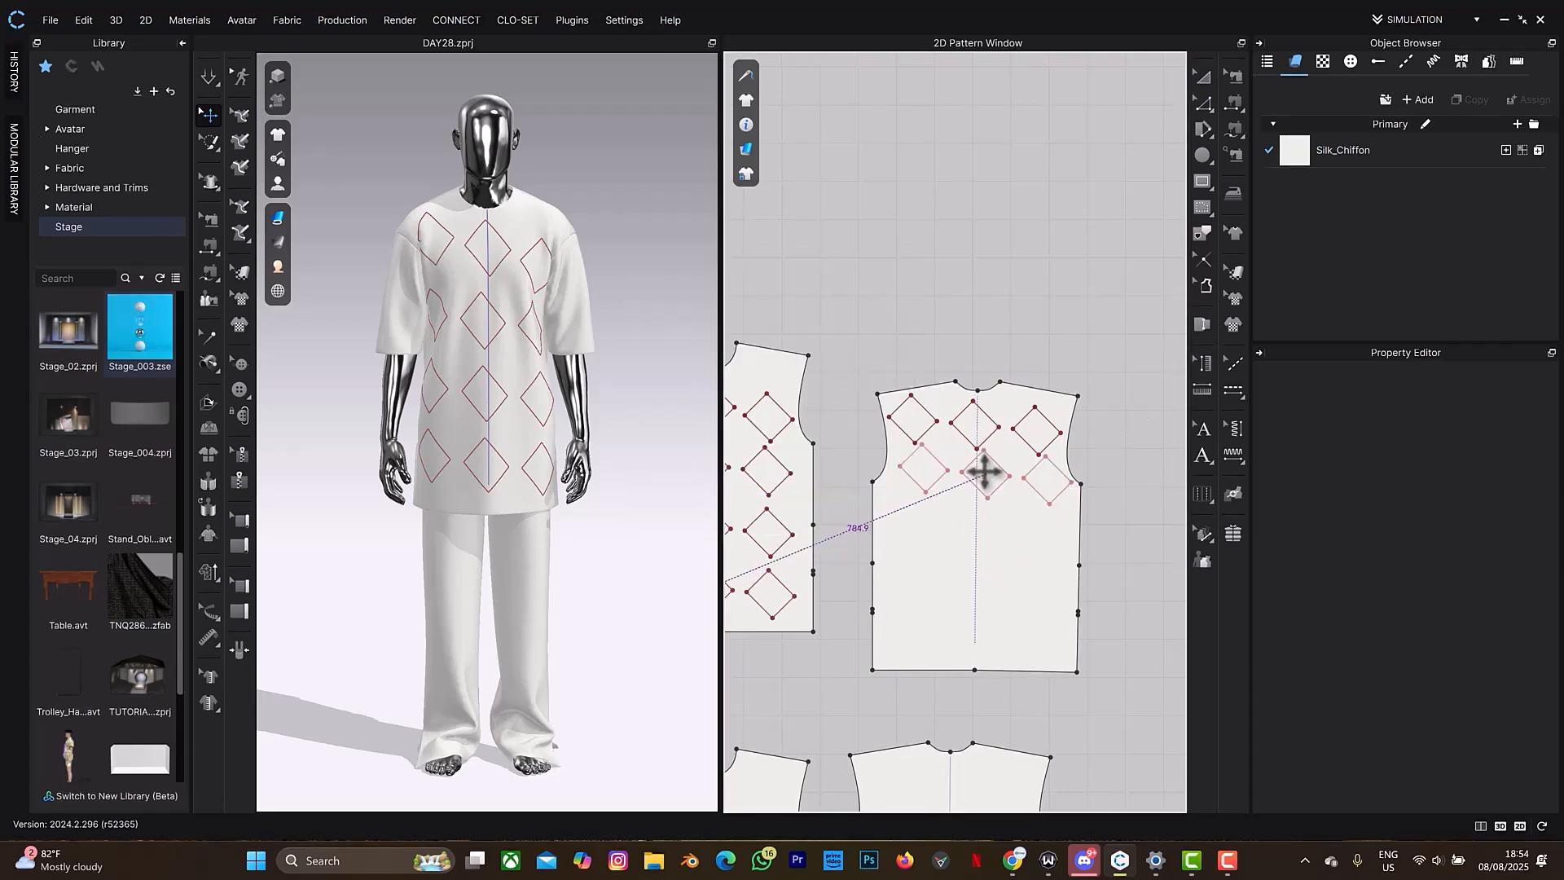
pyautogui.rightClick(990, 495)
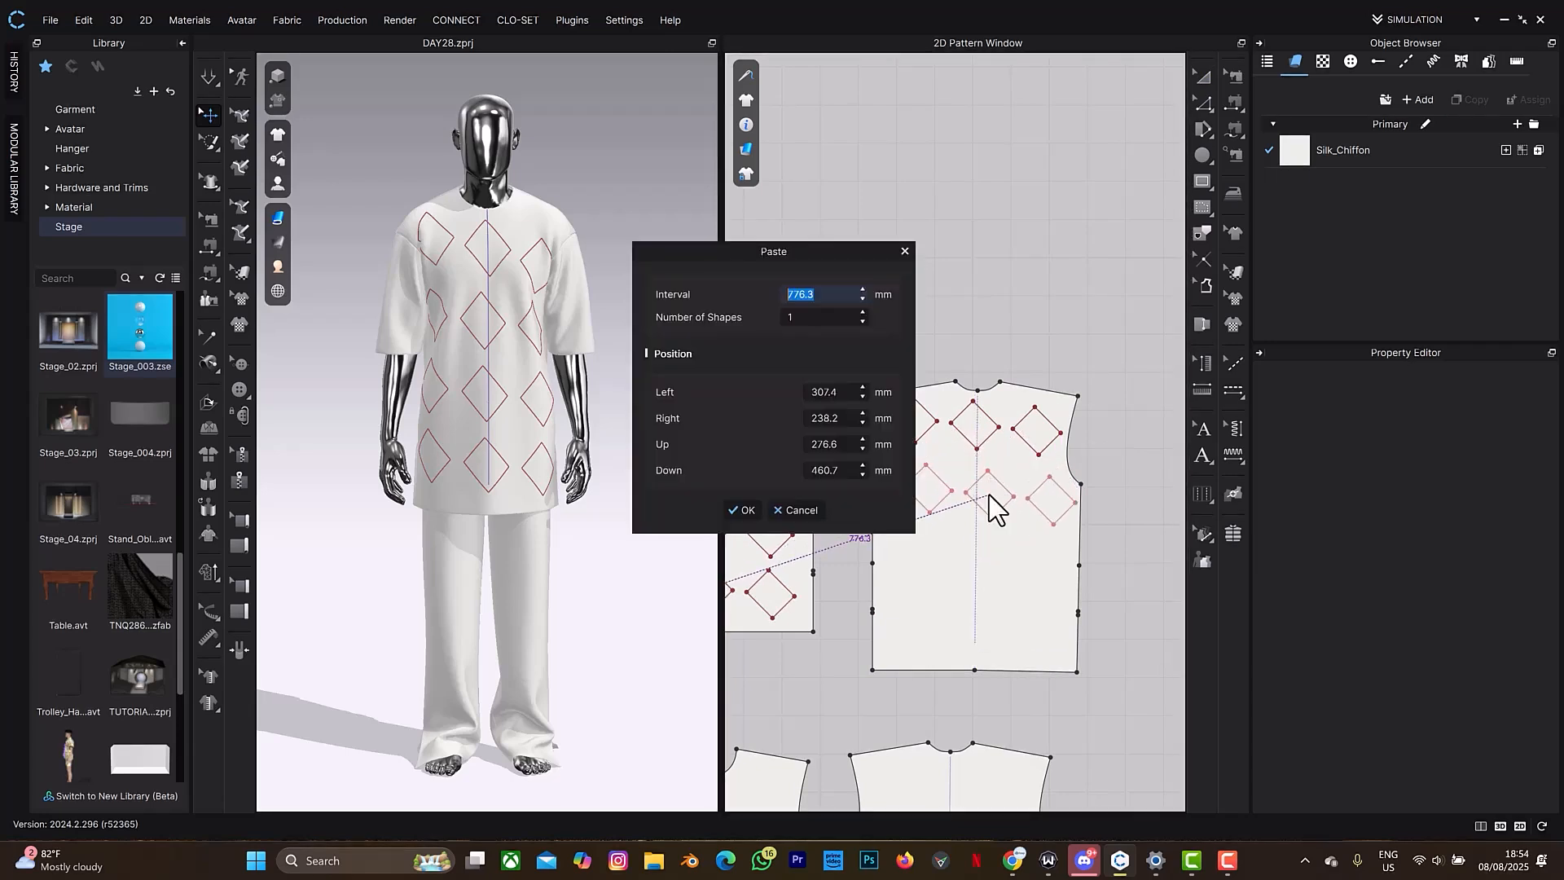
pyautogui.click(904, 251)
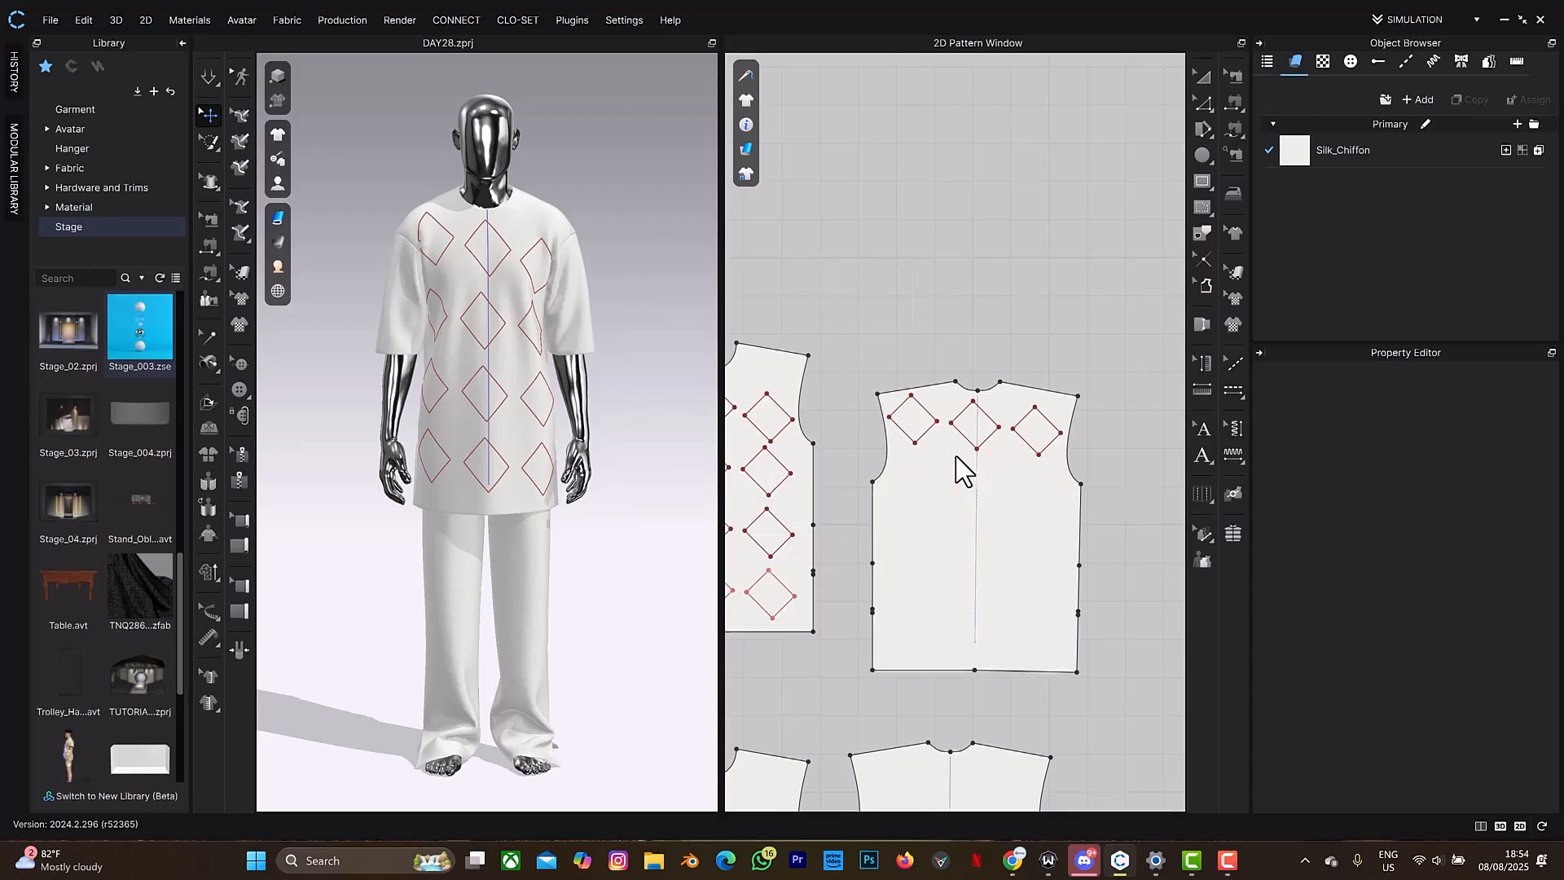
# Copy the back piece's row of three diamonds and paste it down the piece with the number of shapes set to 3.
pyautogui.click(904, 433)
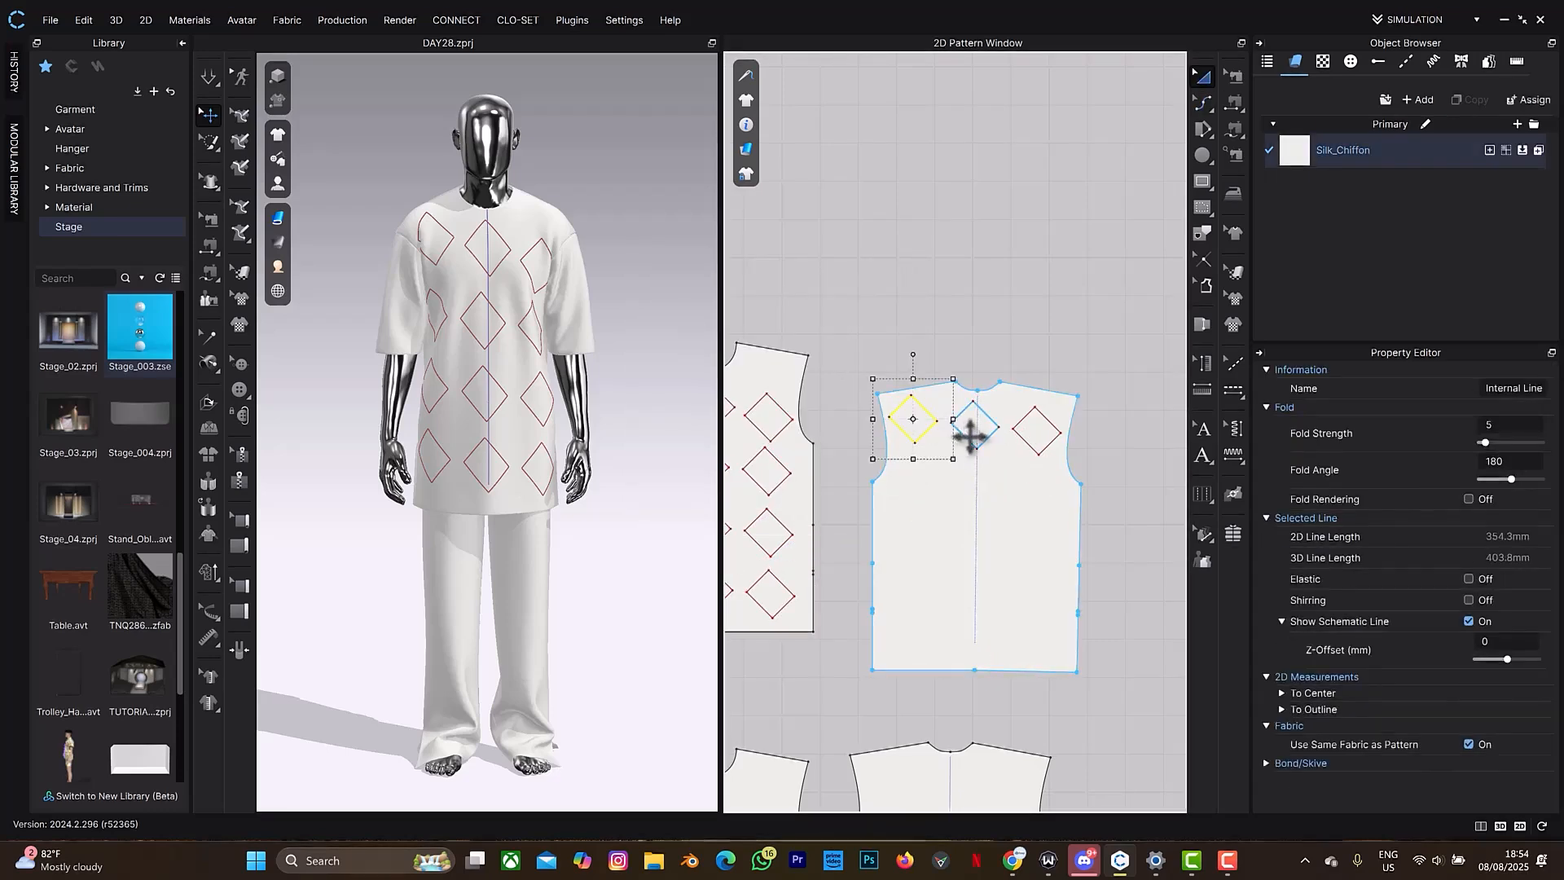
pyautogui.click(1033, 440)
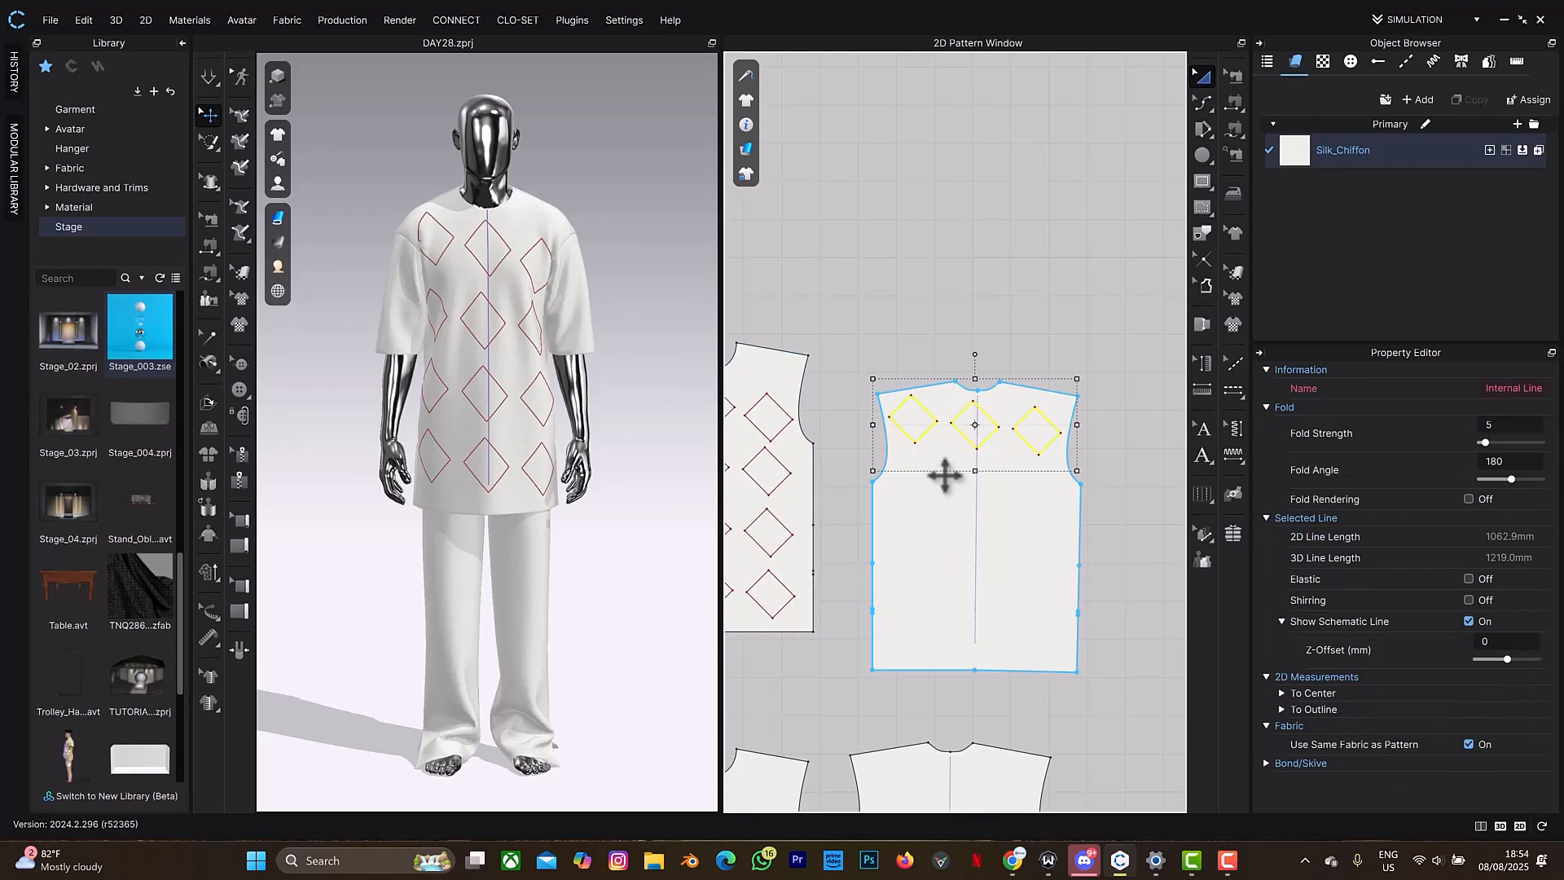
pyautogui.moveTo(945, 475); pyautogui.dragTo(978, 489)
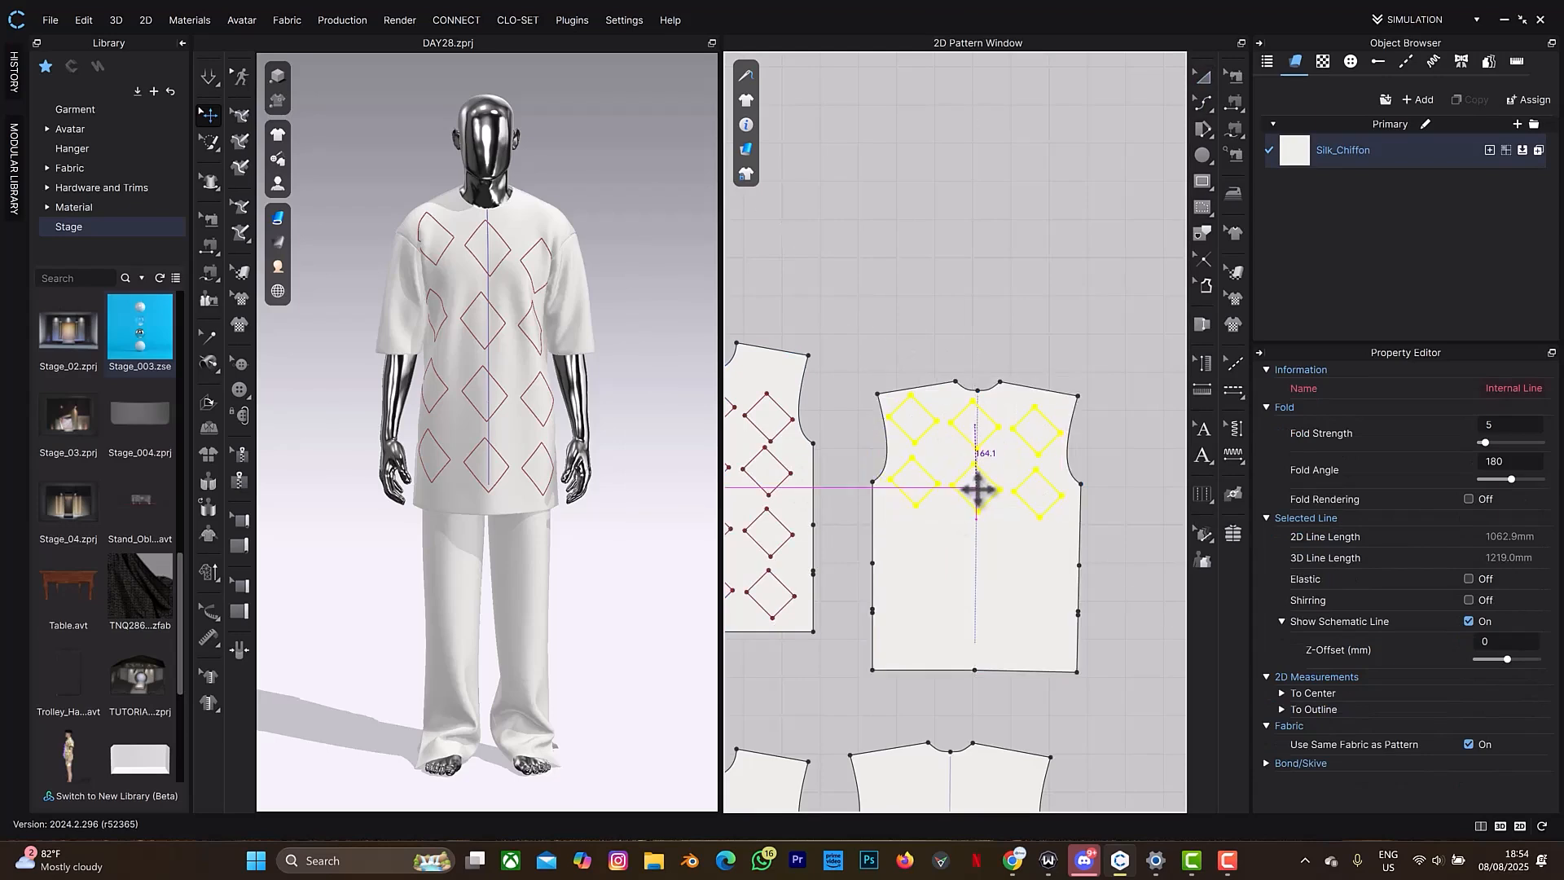
pyautogui.rightClick(977, 489)
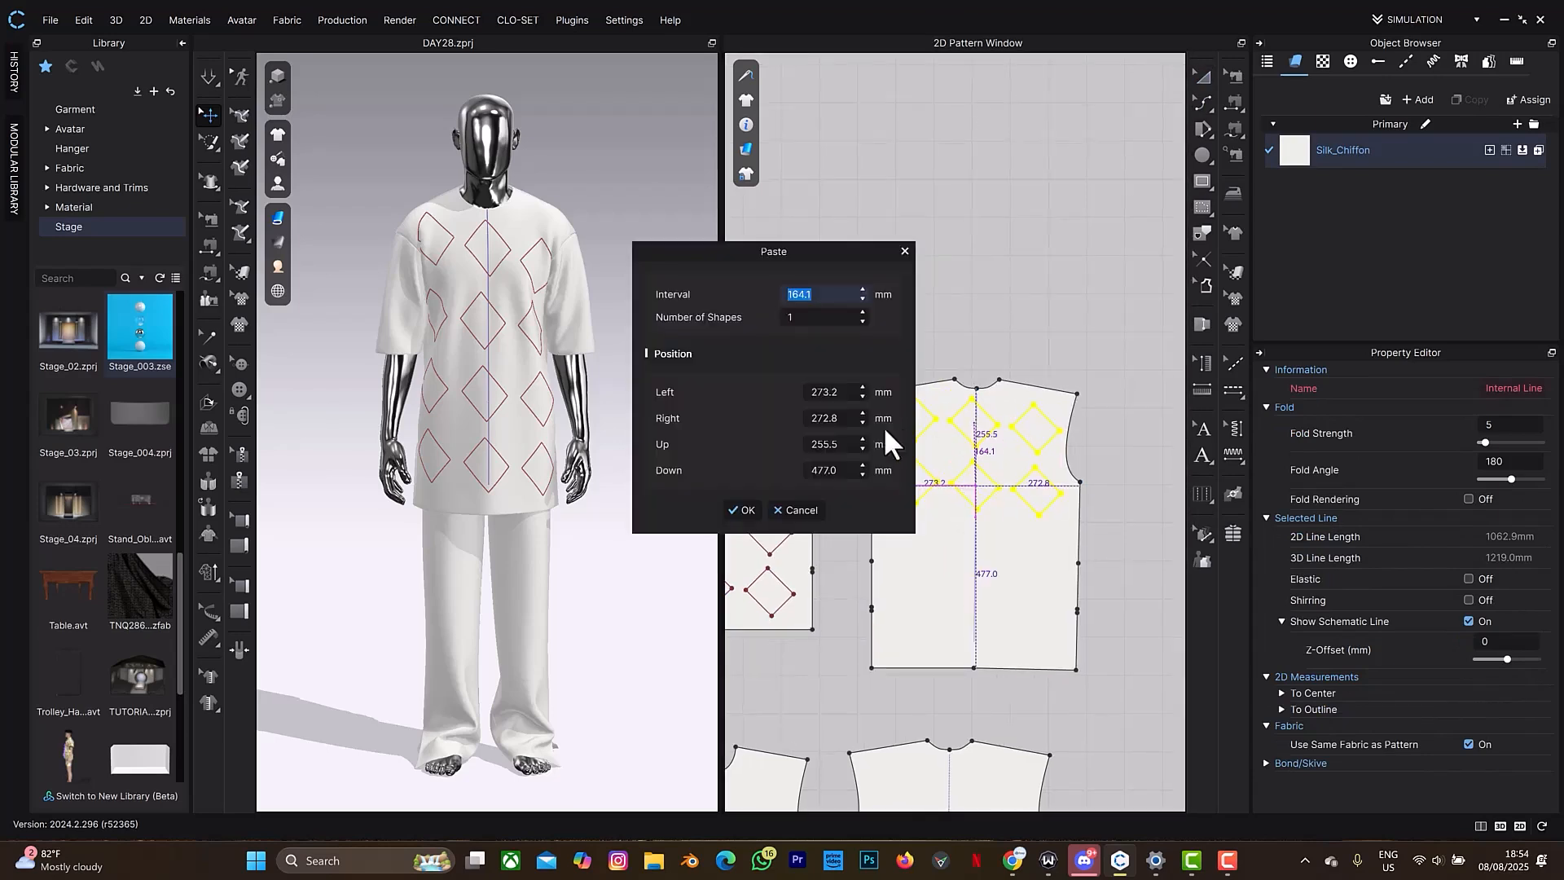
pyautogui.click(859, 311)
pyautogui.click(862, 311)
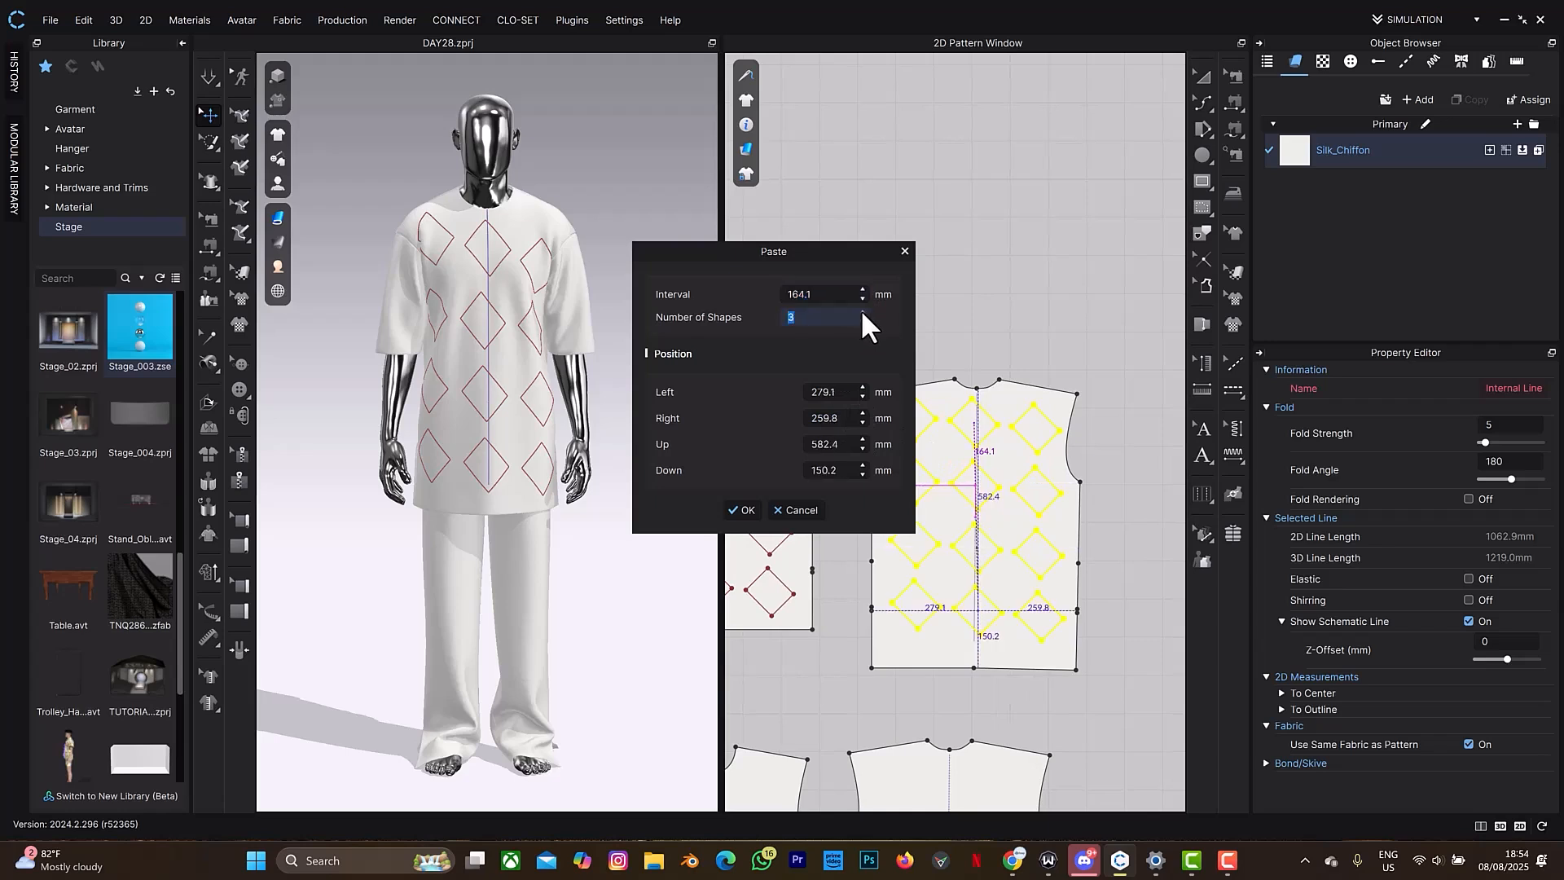
# Position the three pasted rows on the back piece with a left distance of 278.1 mm and a down distance of 108.2 mm.
pyautogui.click(861, 388)
pyautogui.click(862, 388)
pyautogui.click(862, 397)
pyautogui.click(862, 397)
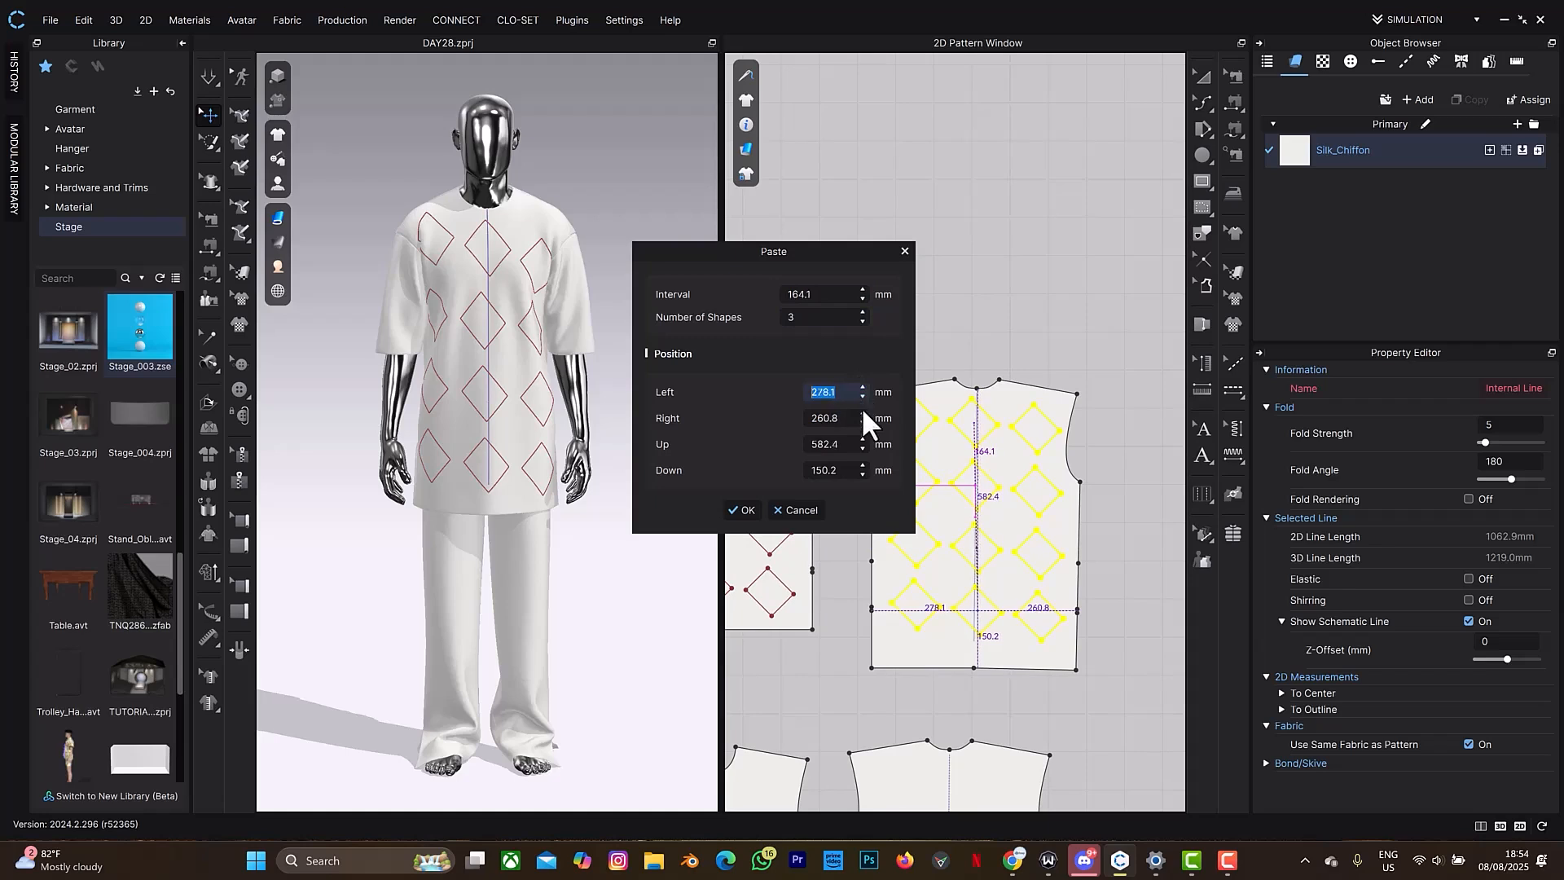
pyautogui.click(861, 474)
pyautogui.click(862, 474)
pyautogui.click(862, 474)
pyautogui.click(862, 475)
pyautogui.click(862, 476)
pyautogui.click(862, 476)
pyautogui.click(862, 476)
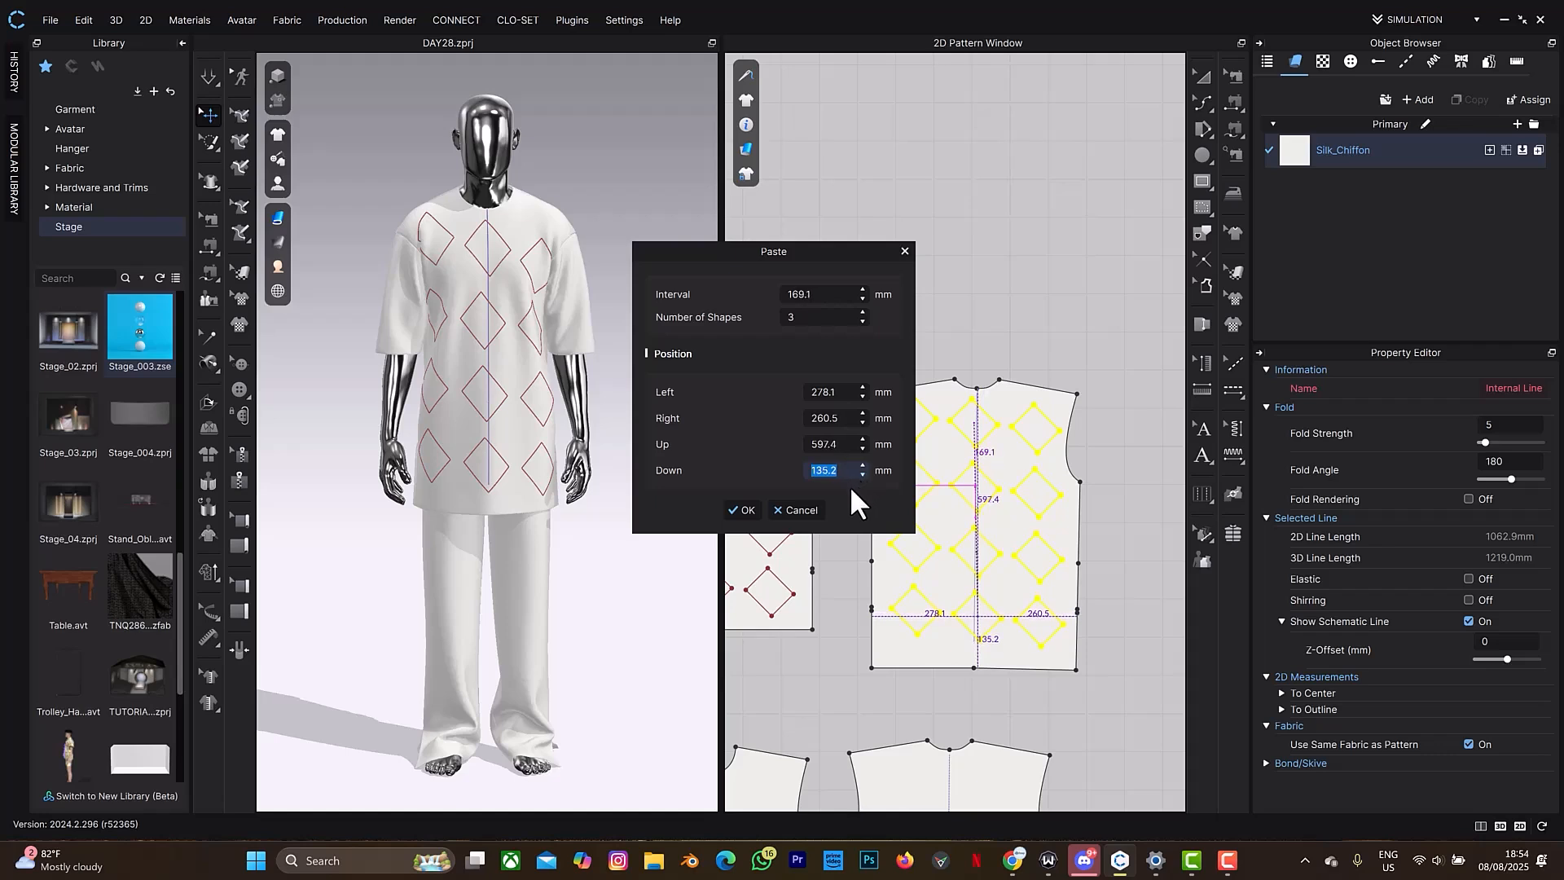
pyautogui.click(862, 475)
pyautogui.click(862, 475)
pyautogui.click(862, 475)
pyautogui.click(862, 475)
pyautogui.click(862, 475)
pyautogui.click(862, 475)
pyautogui.click(862, 474)
pyautogui.click(861, 475)
pyautogui.click(862, 475)
pyautogui.click(862, 475)
pyautogui.click(743, 510)
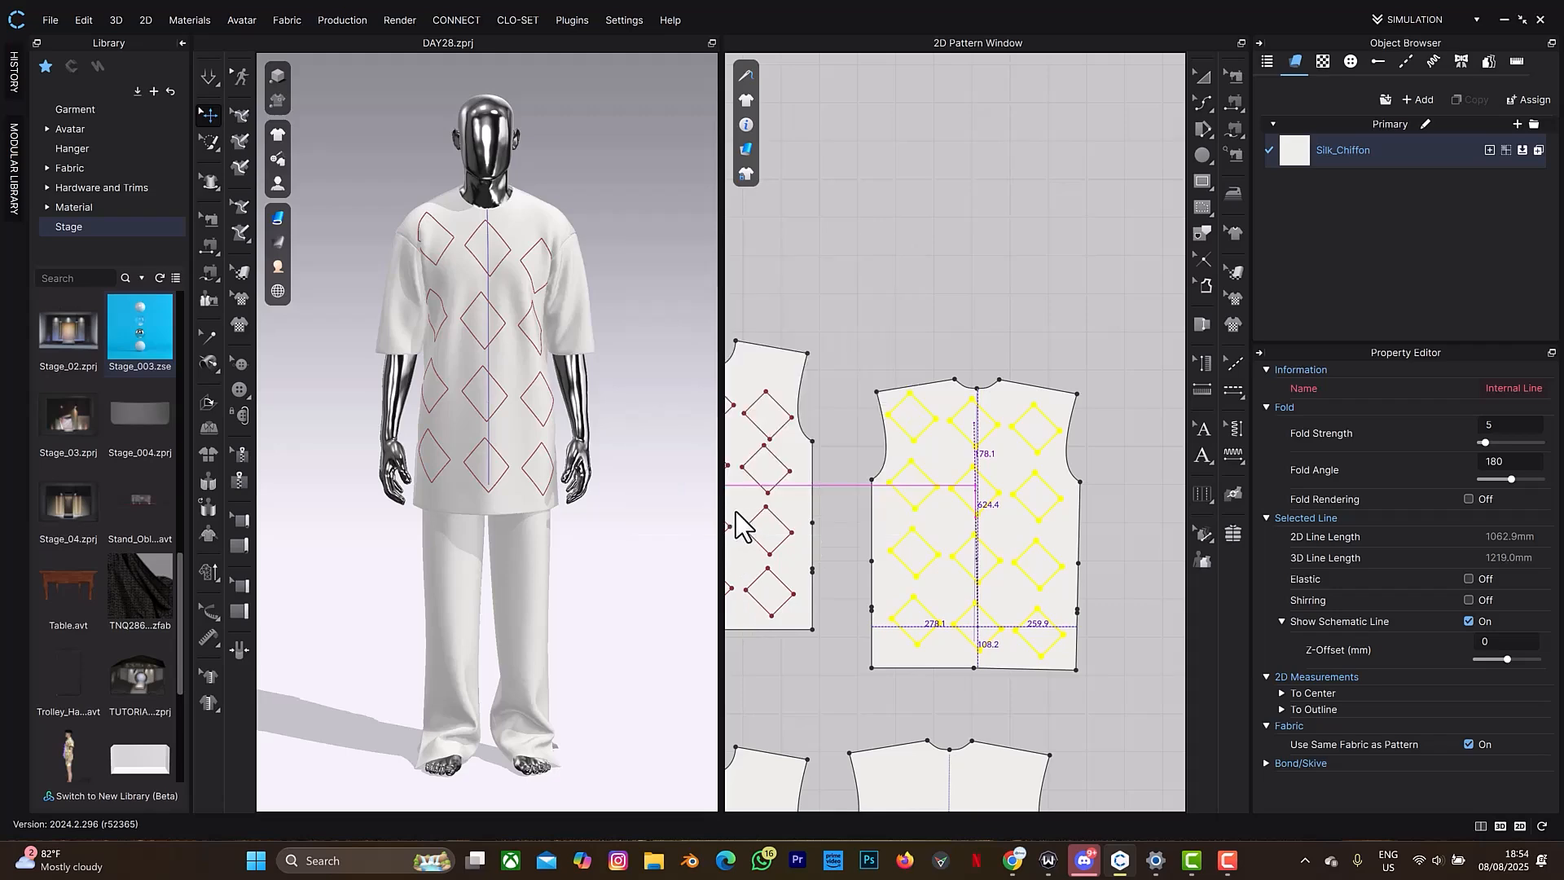
# Copy the back piece's top centre diamond onto the nearest outer sleeve piece and place it centred just above the sleeve hem.
pyautogui.scroll(-5, 919, 574)
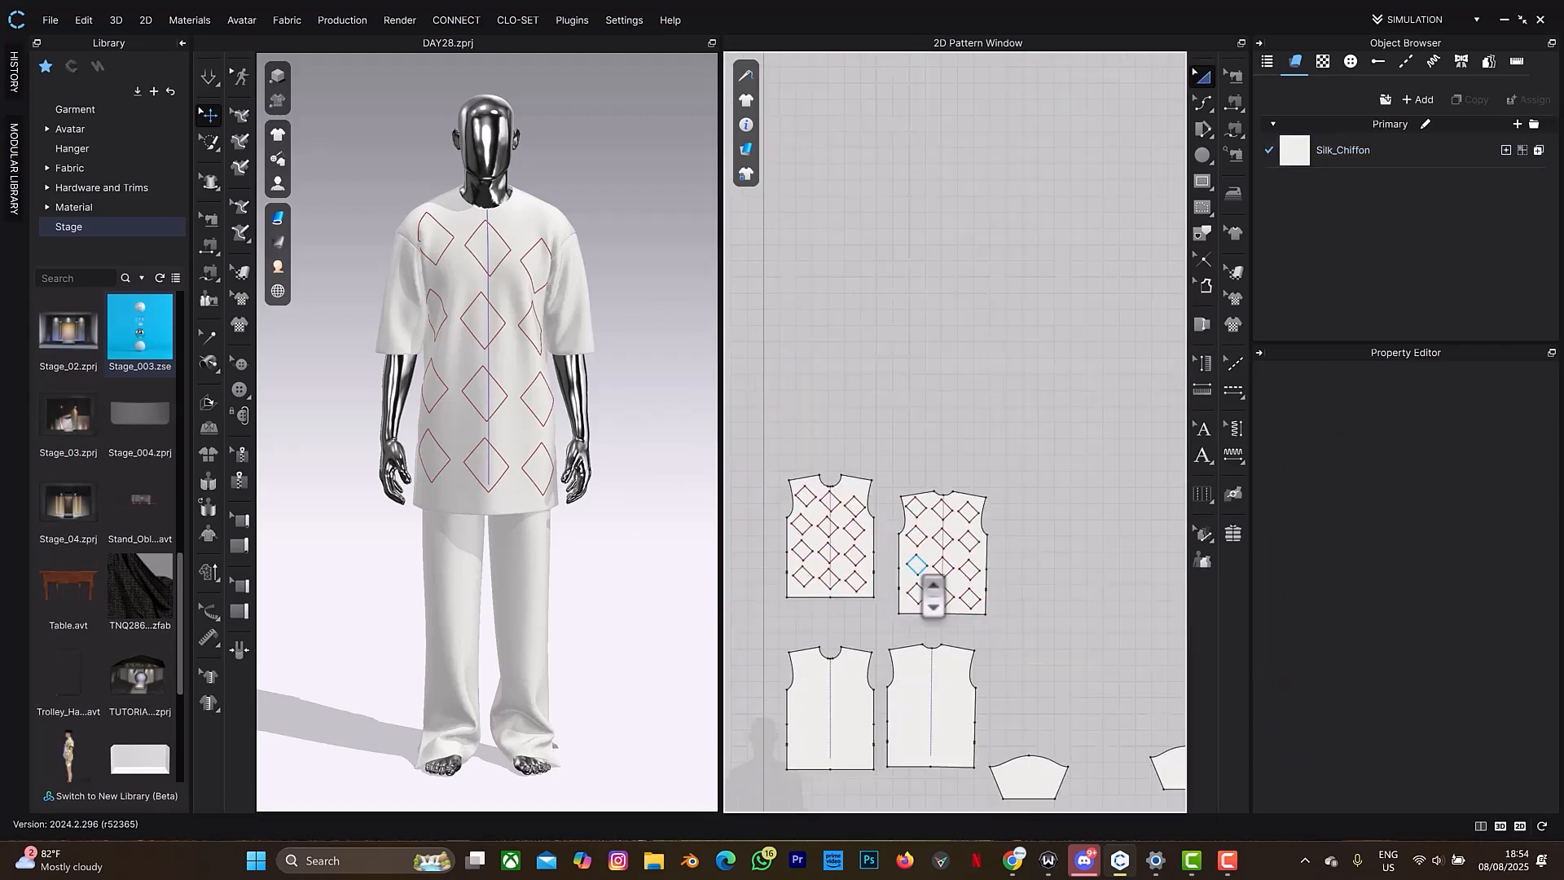
pyautogui.moveTo(911, 660); pyautogui.dragTo(907, 565, button='middle')
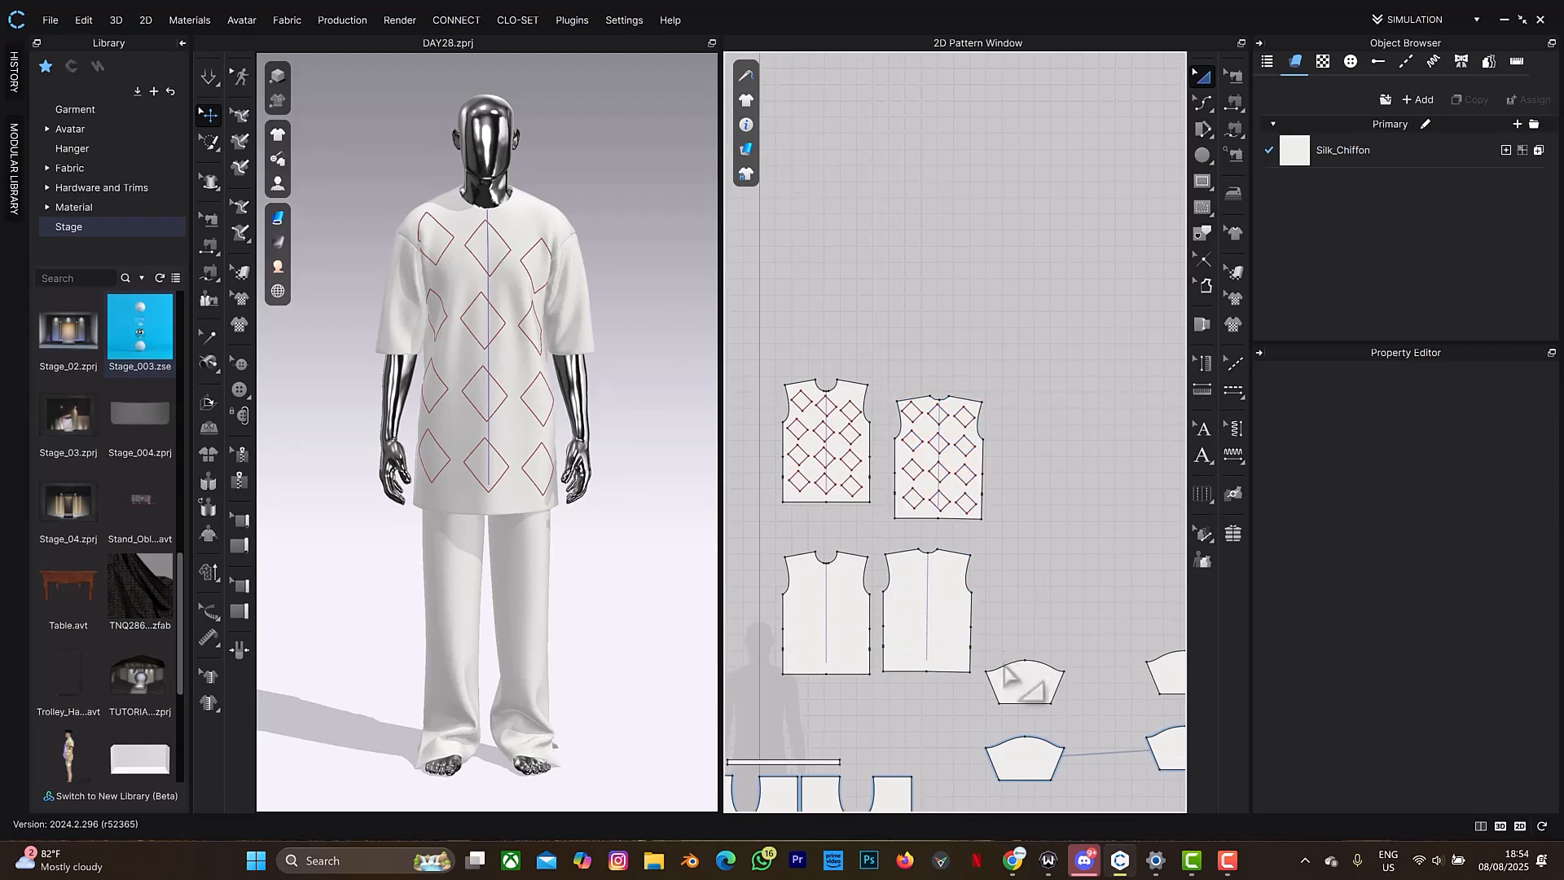
pyautogui.scroll(3, 1007, 681)
pyautogui.click(865, 225)
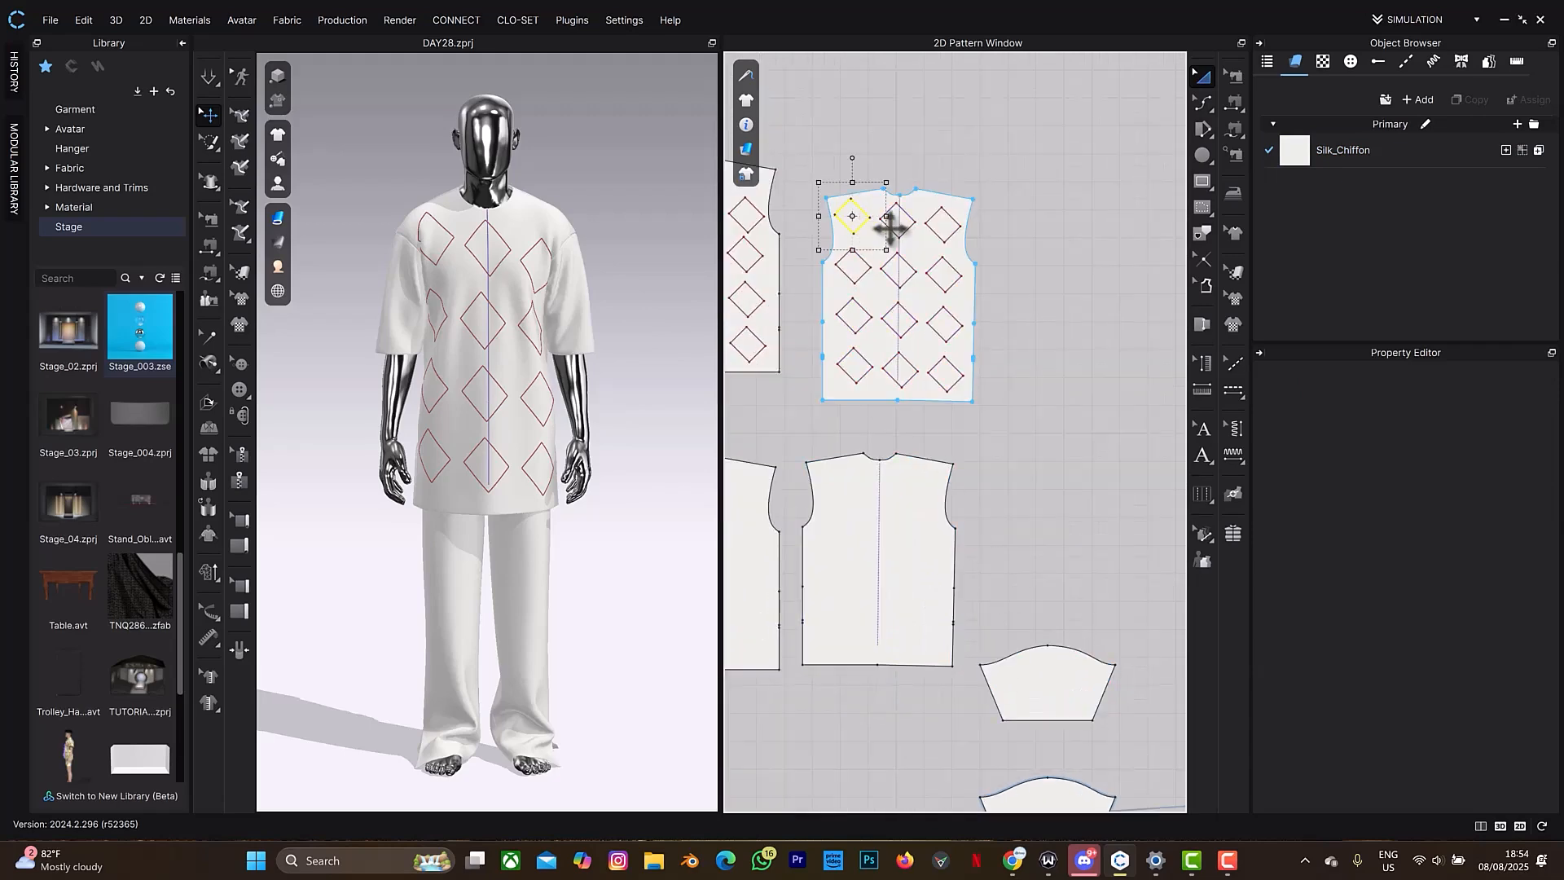
pyautogui.keyDown('shift'); pyautogui.click(894, 235); pyautogui.keyUp('shift')
pyautogui.click(893, 234)
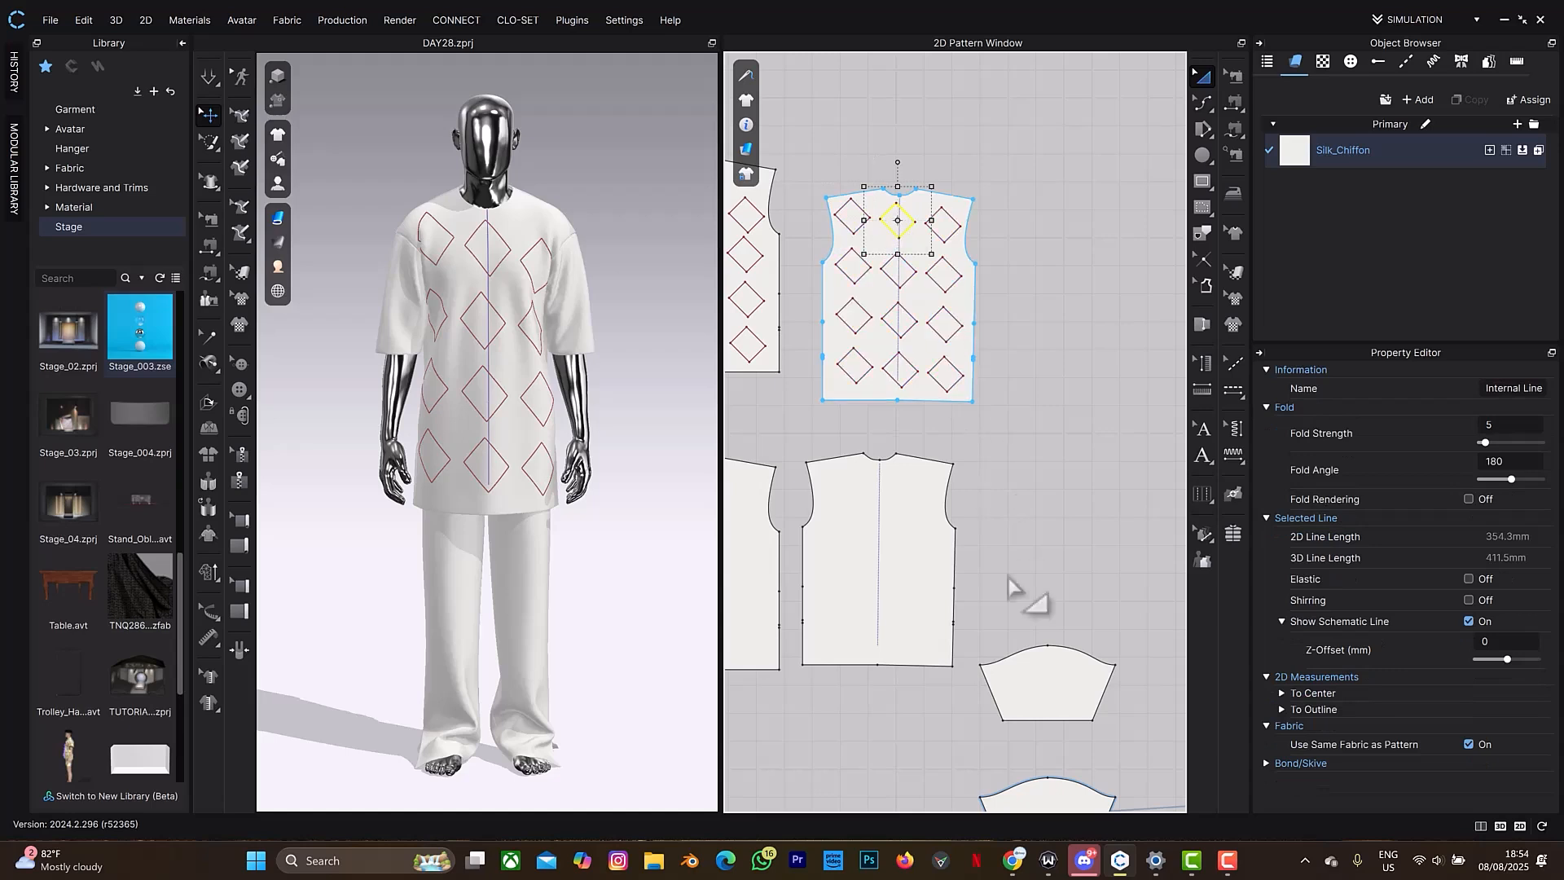
pyautogui.press('z')
pyautogui.hotkey('ctrl', 'v')
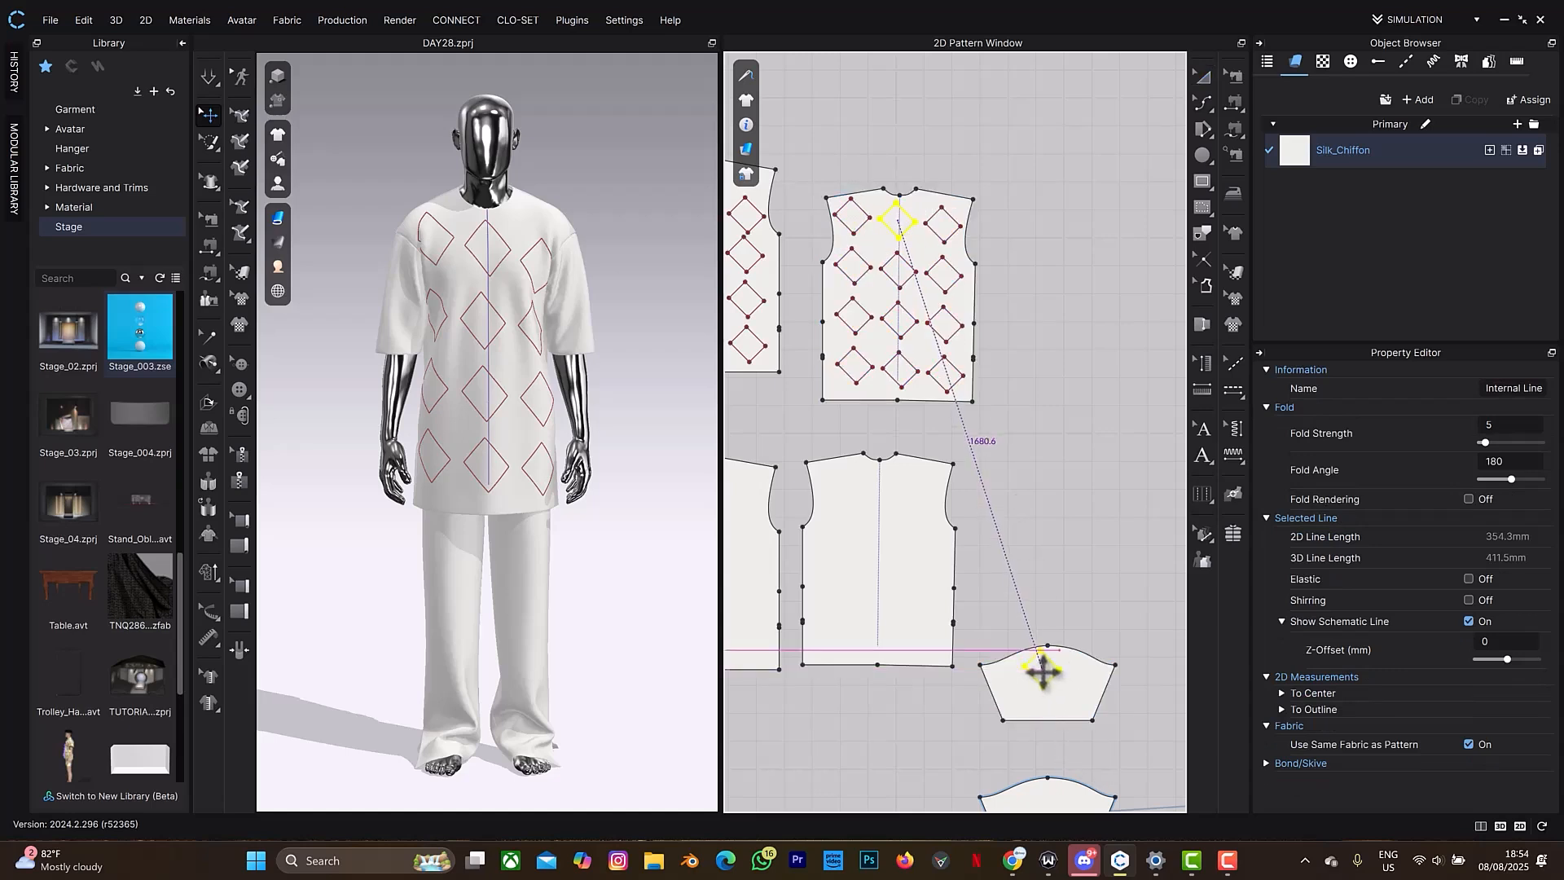
pyautogui.click(1050, 680)
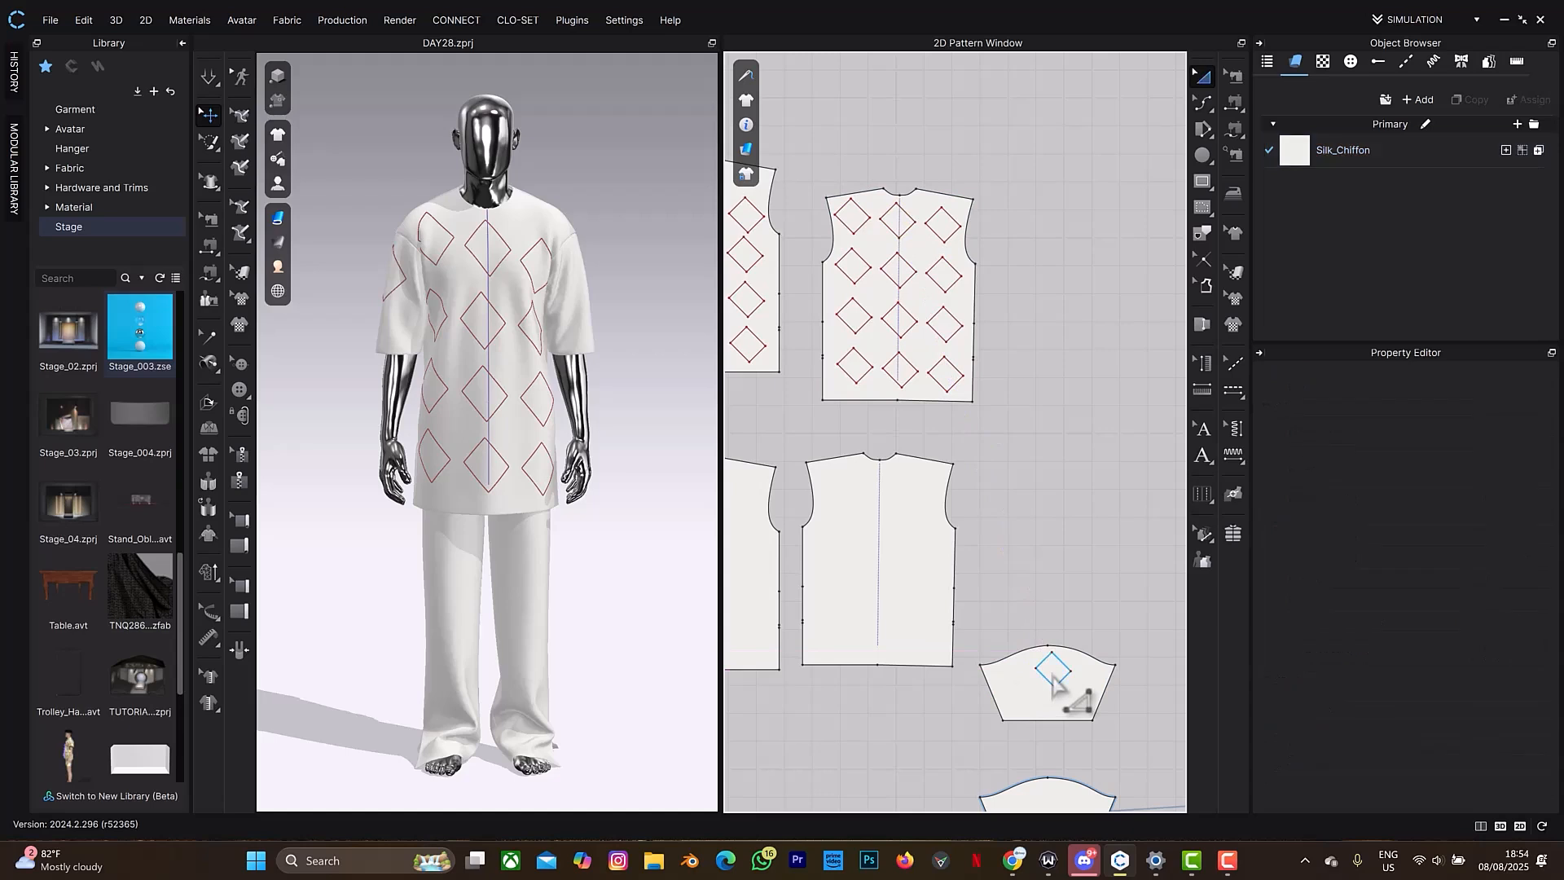
pyautogui.scroll(3, 1048, 680)
pyautogui.click(1049, 679)
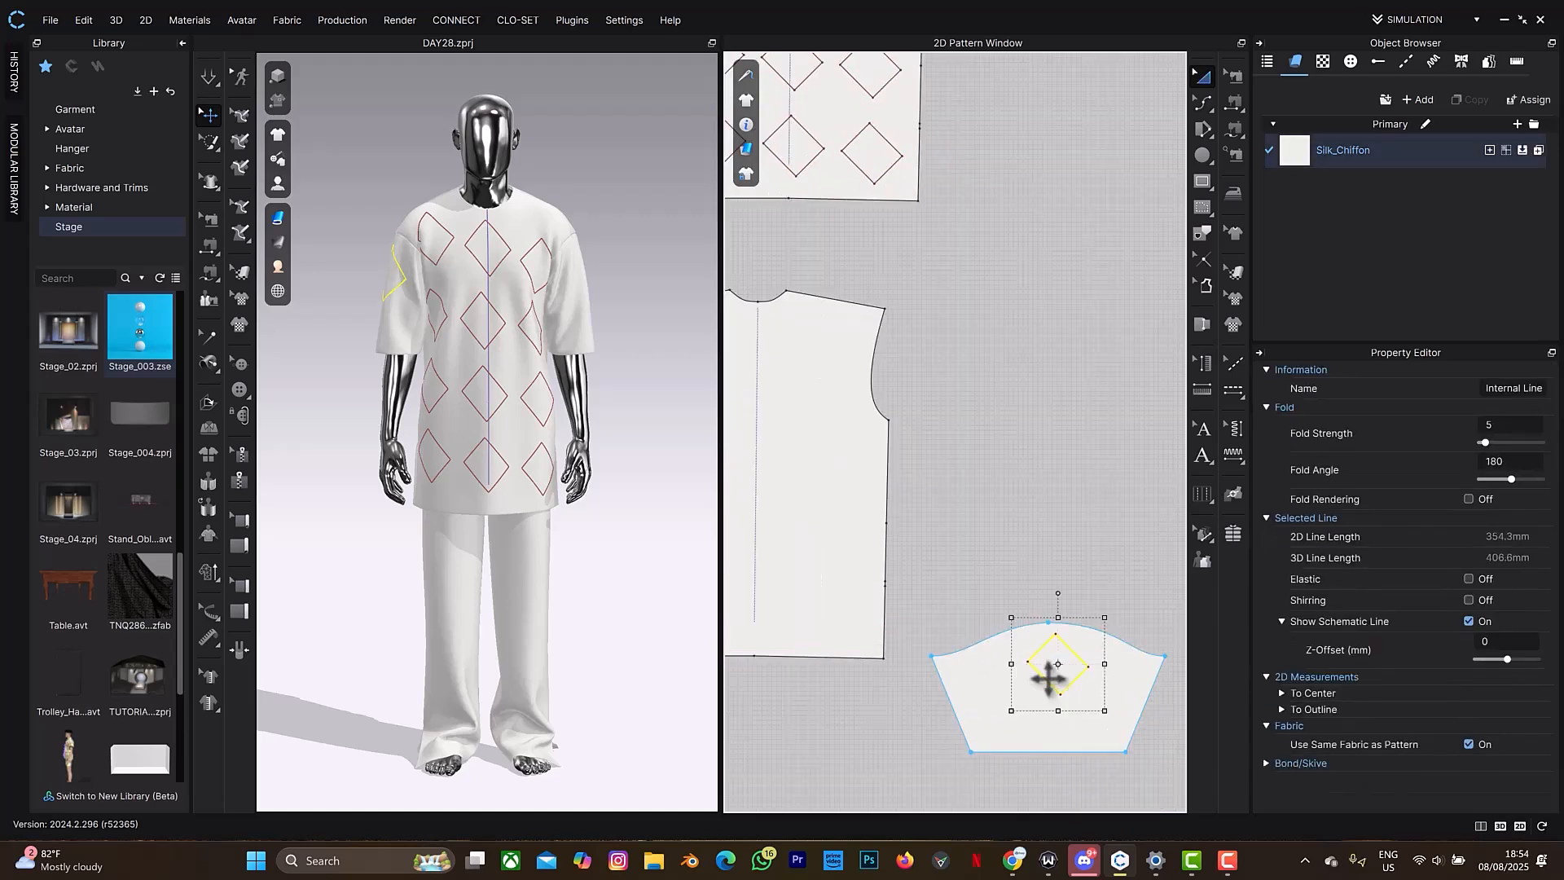
pyautogui.moveTo(1070, 666)
pyautogui.mouseDown()
pyautogui.moveTo(1055, 707)
pyautogui.moveTo(1082, 684)
pyautogui.mouseUp()
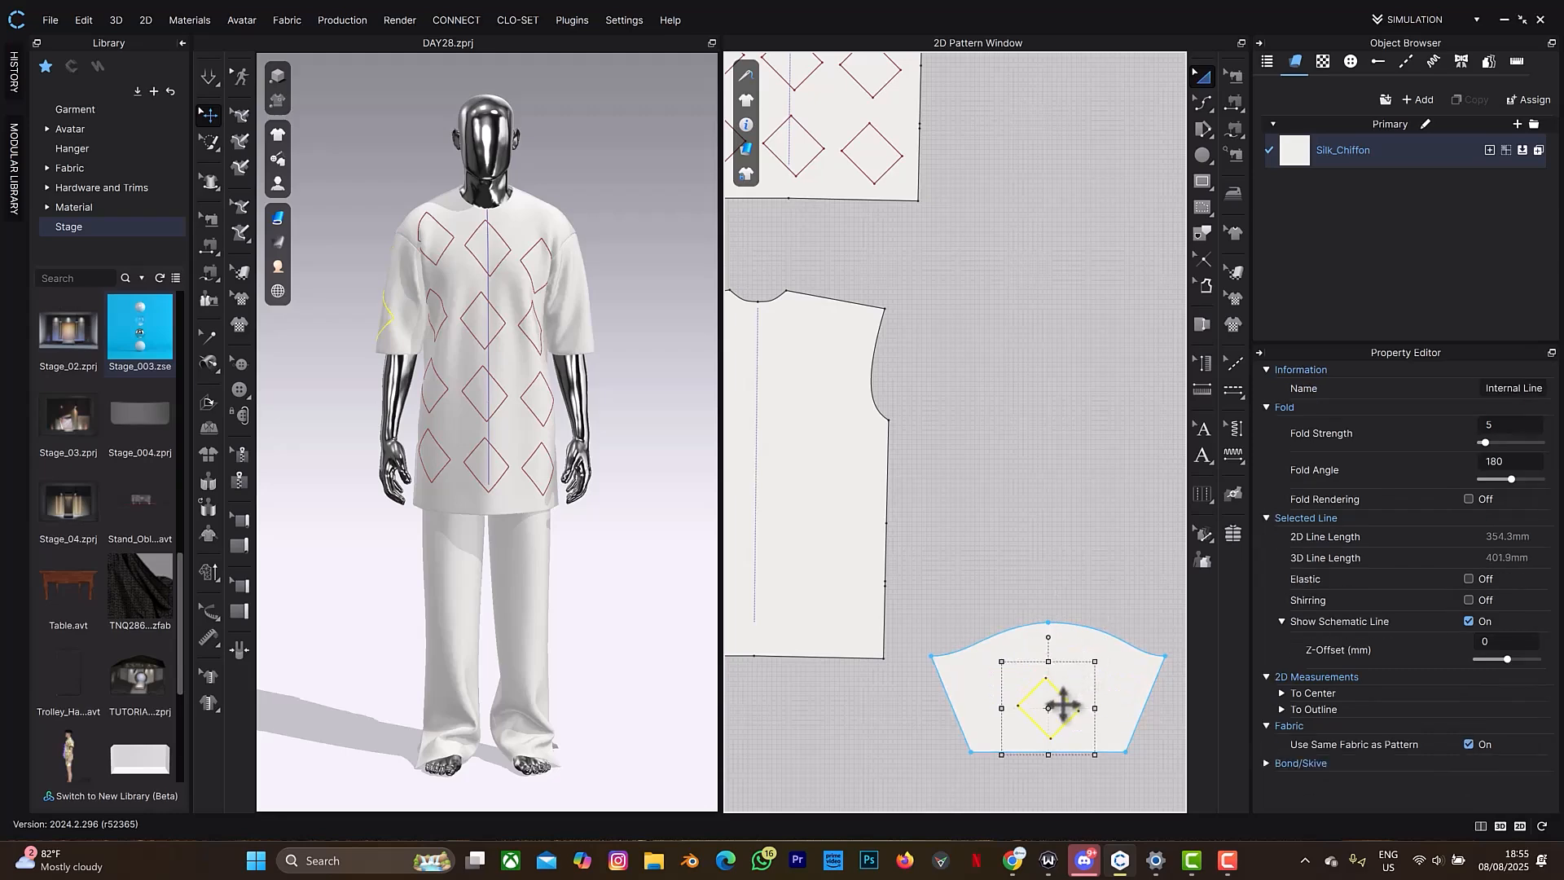
# Paste the sleeve's diamond onto the opposite outer sleeve piece and move it down the centre, close to the hem.
pyautogui.moveTo(1067, 702); pyautogui.dragTo(772, 574, button='middle')
pyautogui.hotkey('ctrl', 'v')
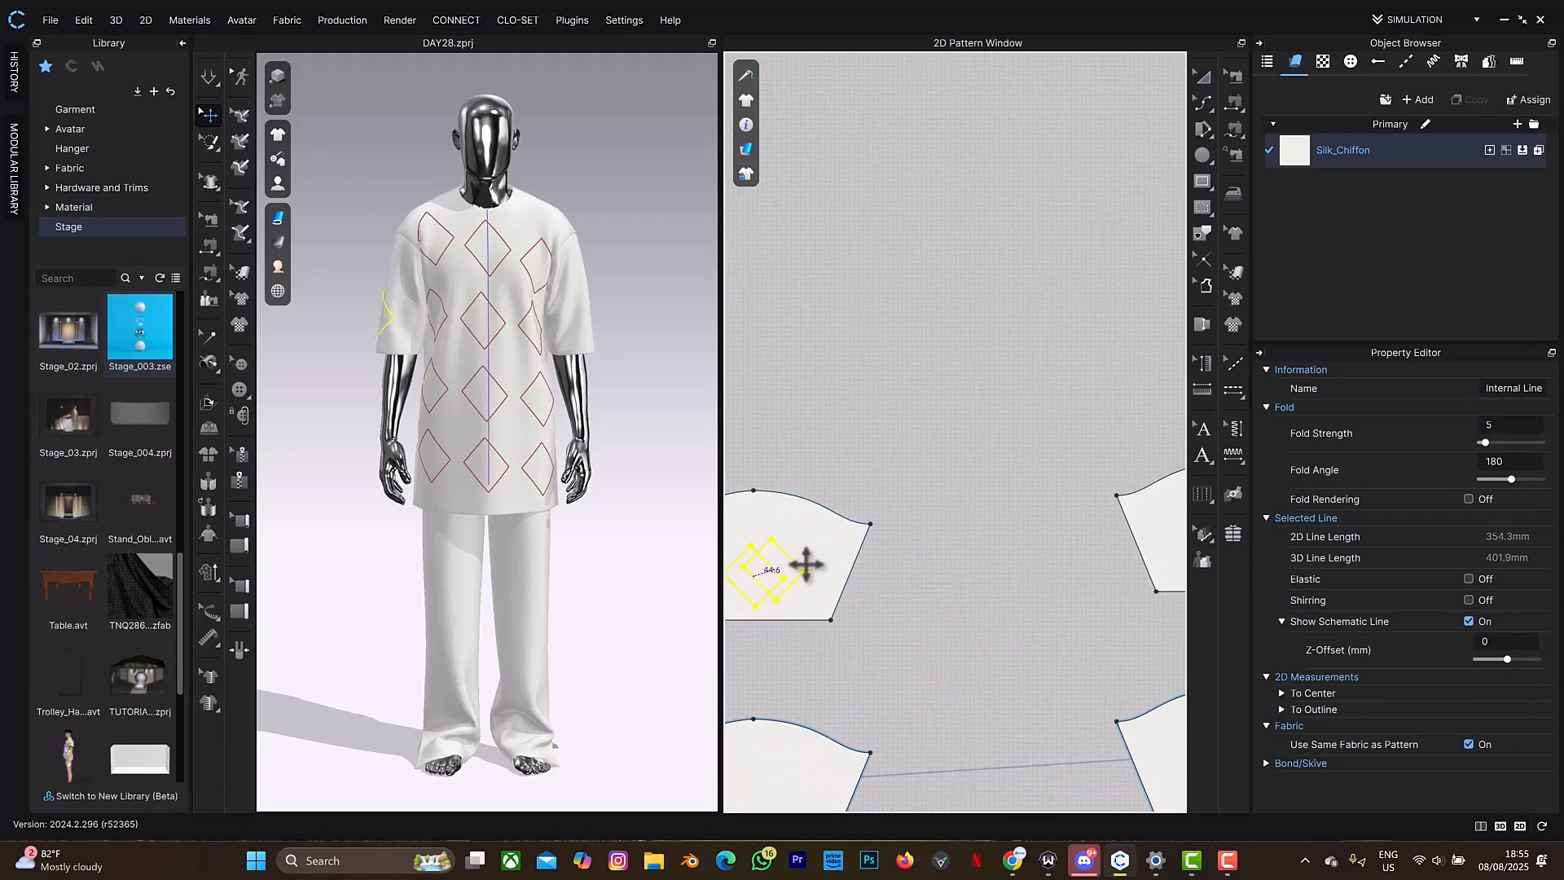
pyautogui.moveTo(1033, 549); pyautogui.dragTo(742, 558, button='middle')
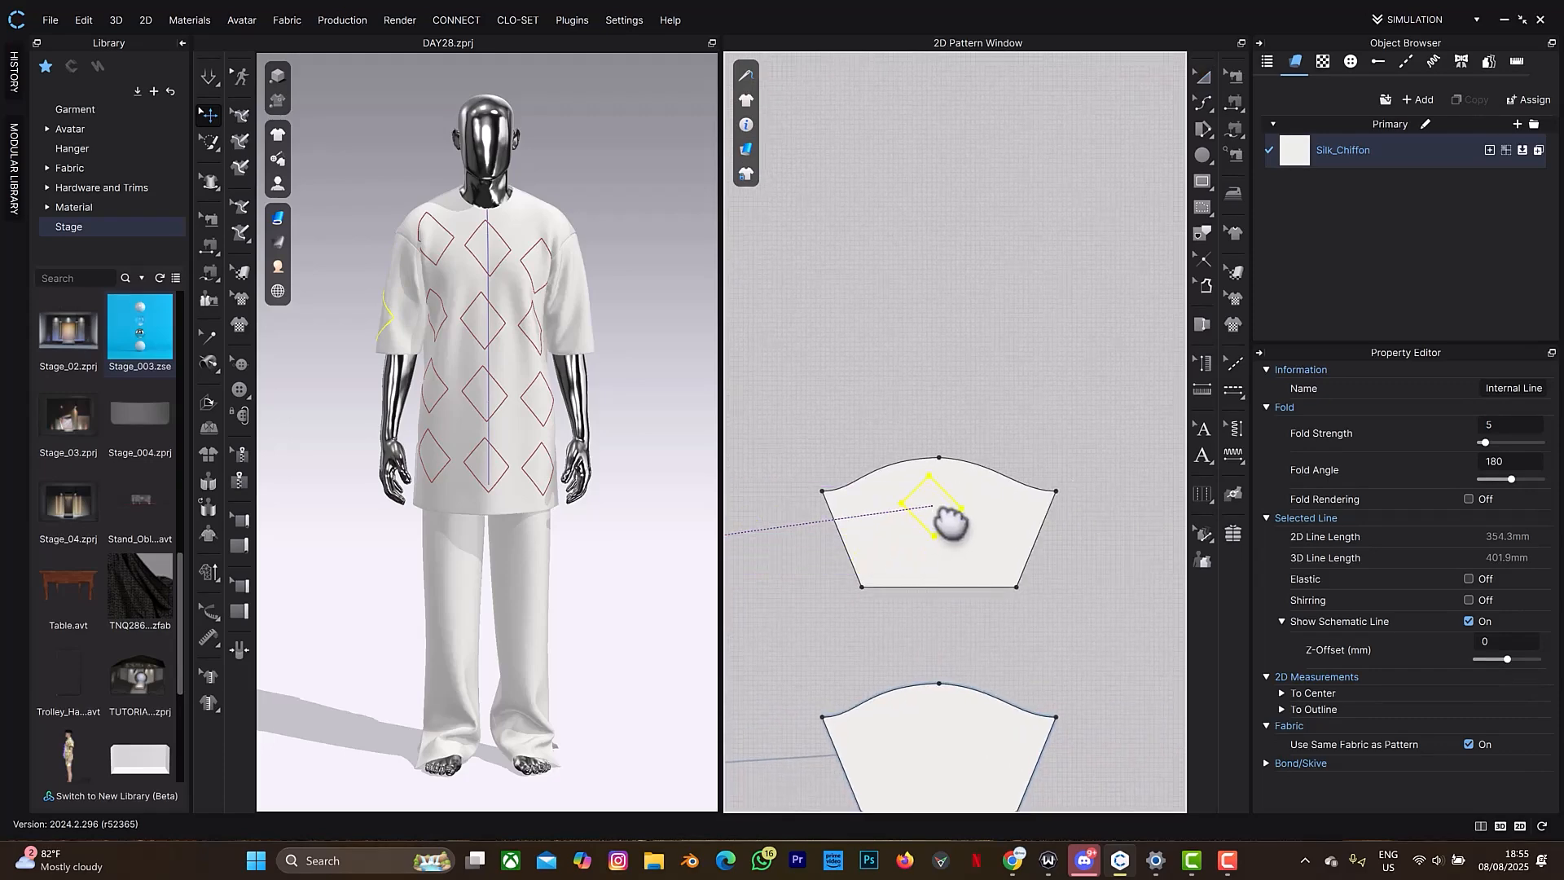
pyautogui.click(949, 521)
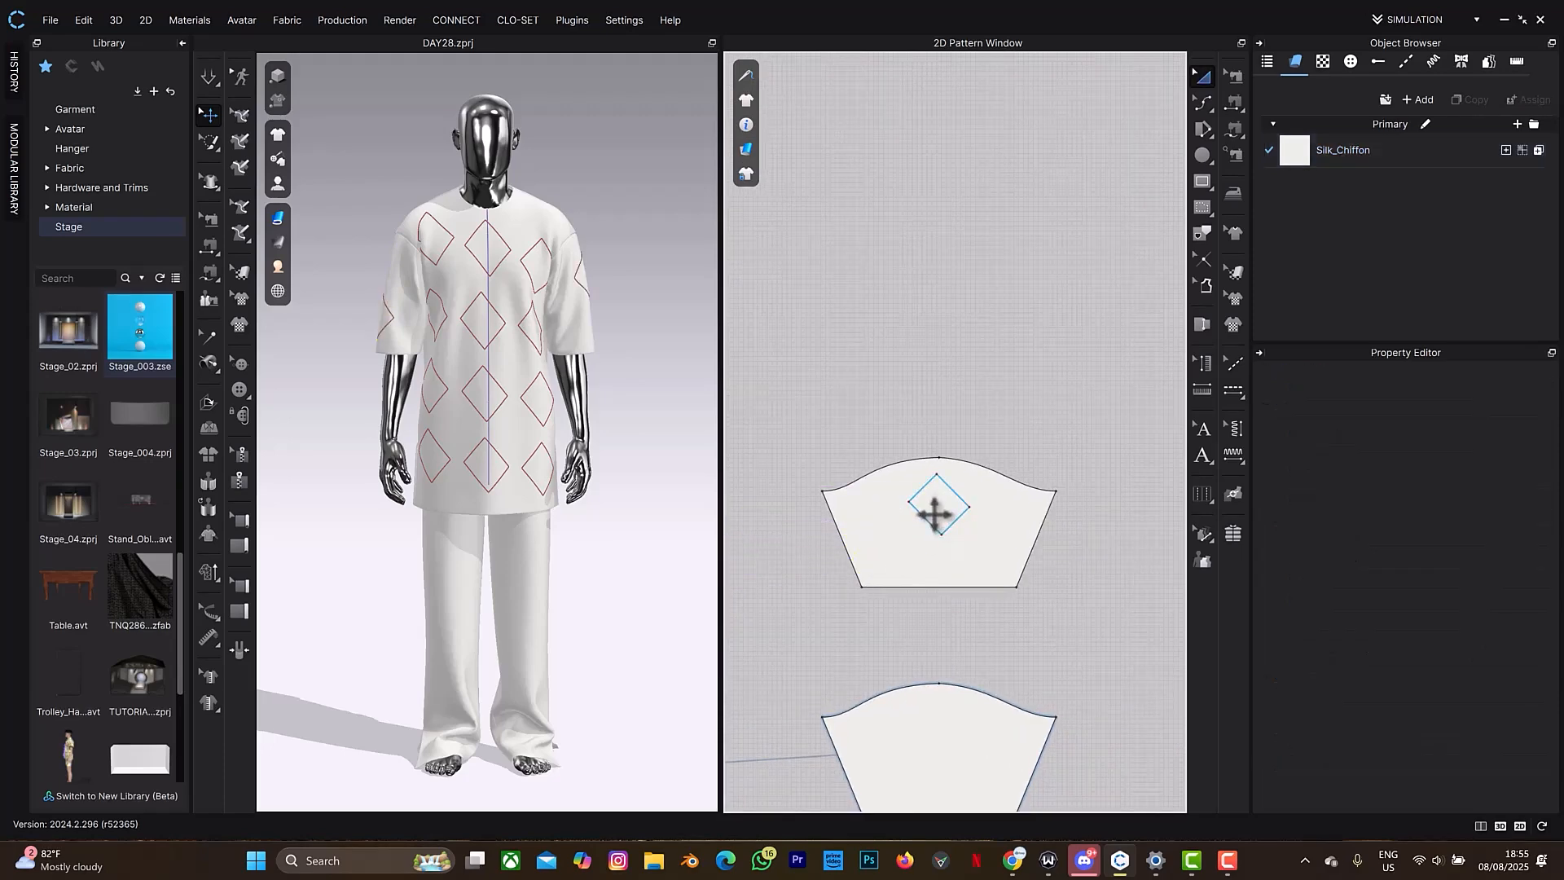
pyautogui.moveTo(935, 525); pyautogui.dragTo(937, 574)
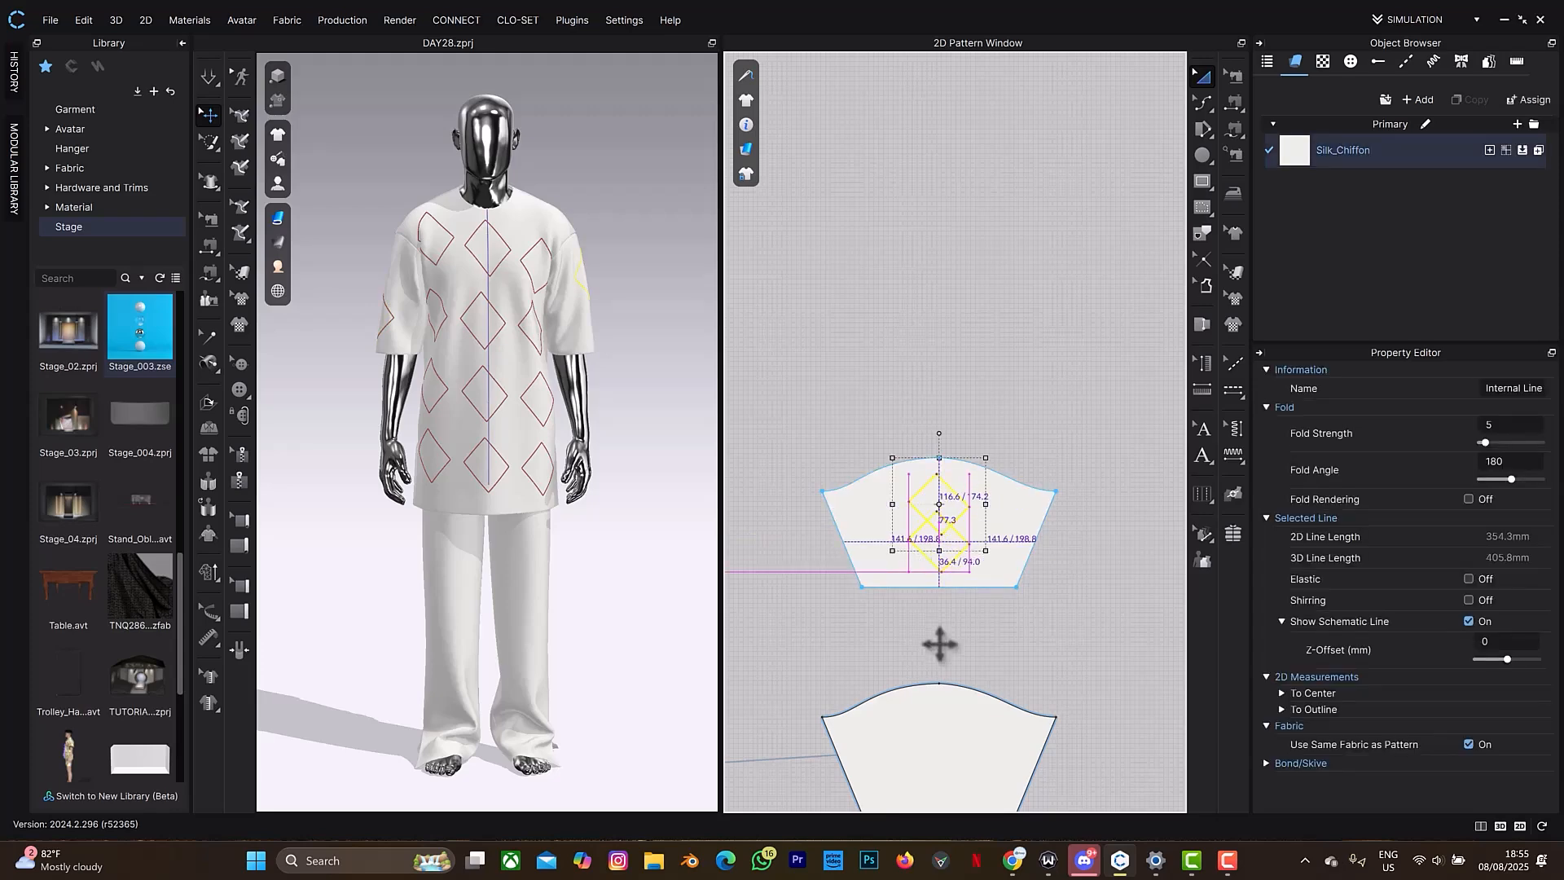
# Paste a copy of the sleeve diamond onto the first trouser leg piece, at about crotch level.
pyautogui.scroll(-5, 936, 643)
pyautogui.moveTo(990, 627); pyautogui.dragTo(1174, 507, button='right')
pyautogui.scroll(5, 832, 553)
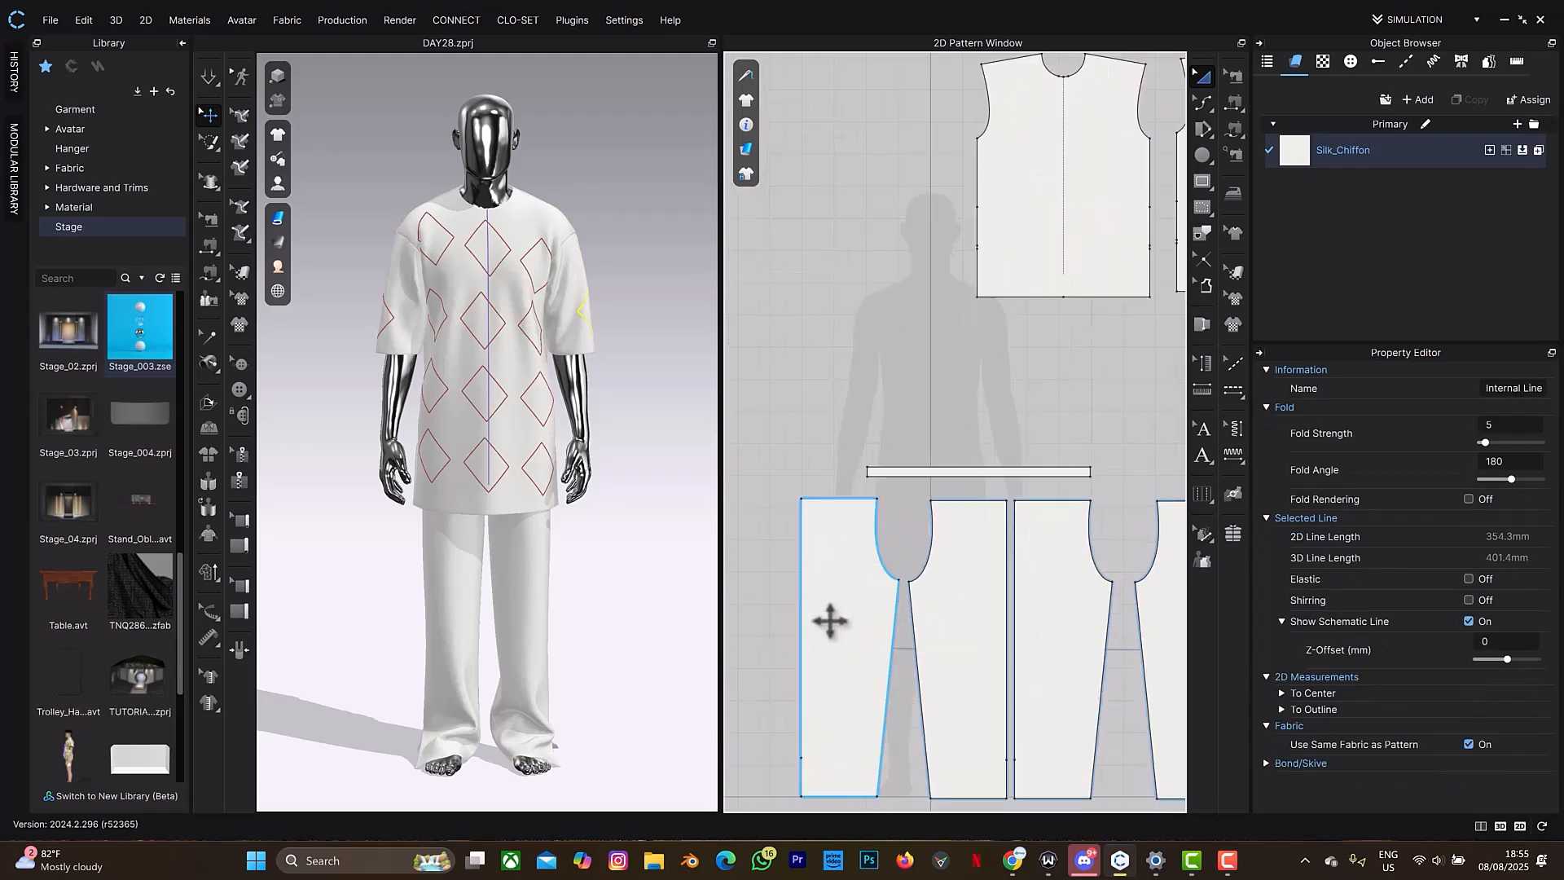
pyautogui.hotkey('ctrl', 'v')
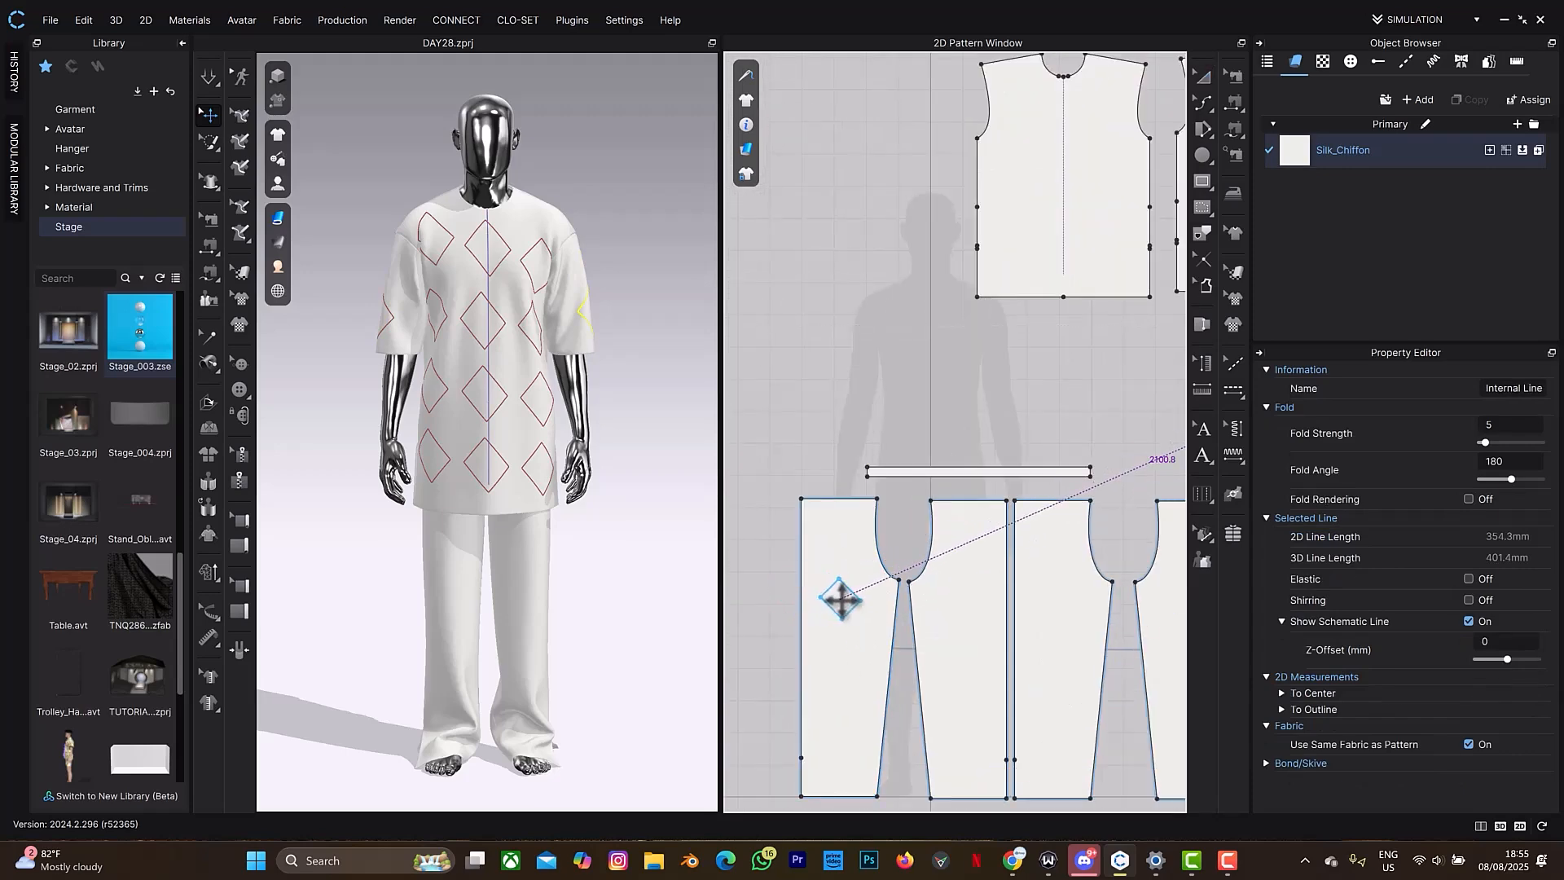
pyautogui.click(845, 606)
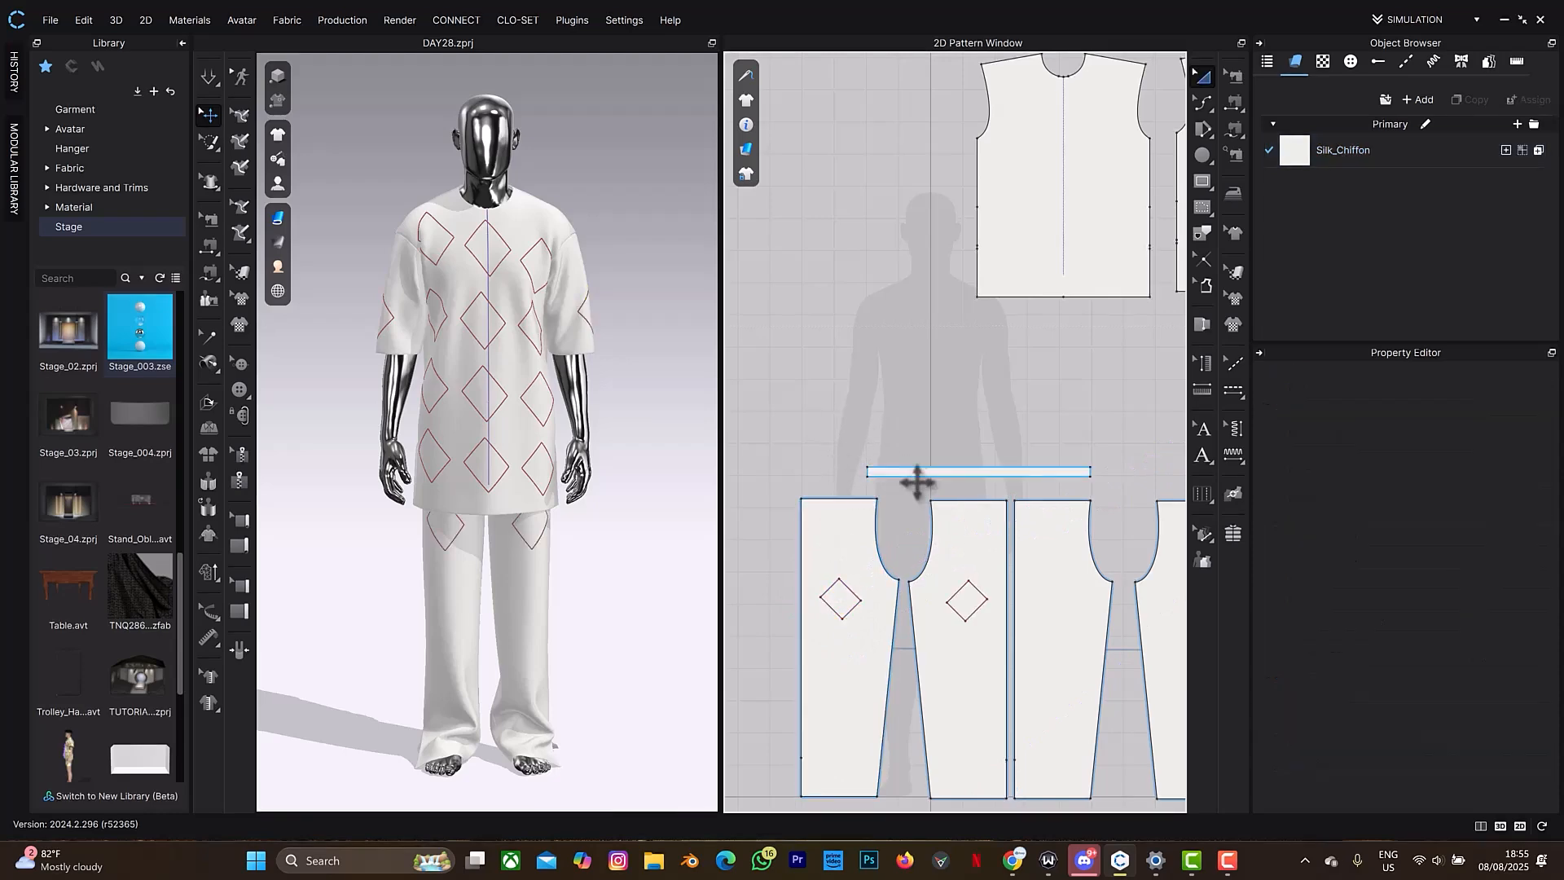
# Select all twelve diamonds on the kaftan's outer front piece and cut the pattern along them.
pyautogui.scroll(-5, 986, 387)
pyautogui.scroll(4, 985, 386)
pyautogui.click(985, 251)
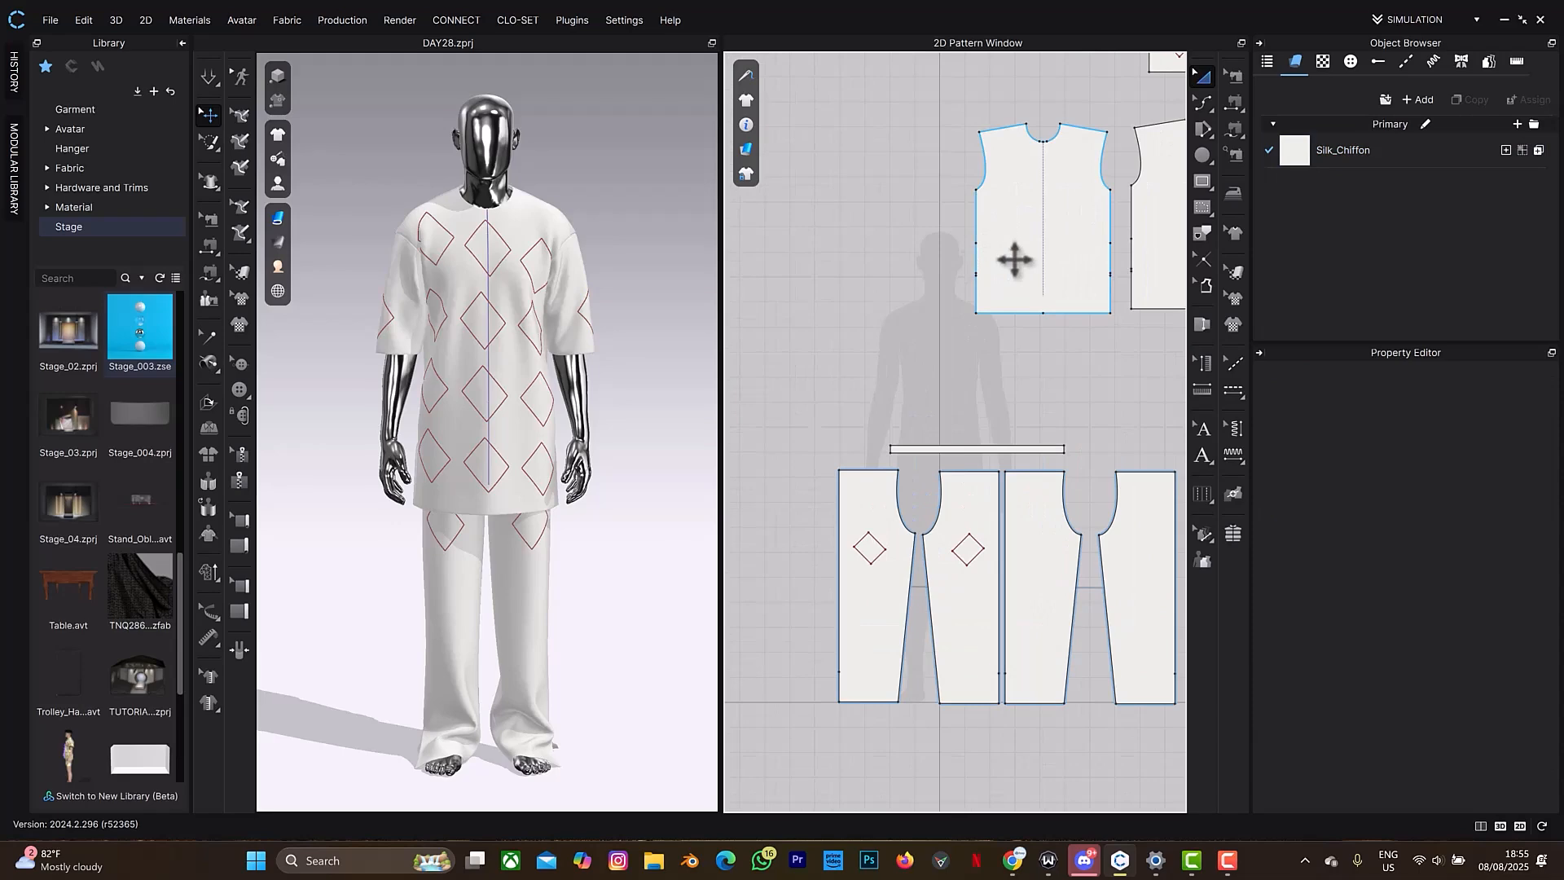
pyautogui.scroll(-1, 1051, 214)
pyautogui.moveTo(1039, 346); pyautogui.dragTo(946, 758, button='middle')
pyautogui.scroll(4, 914, 456)
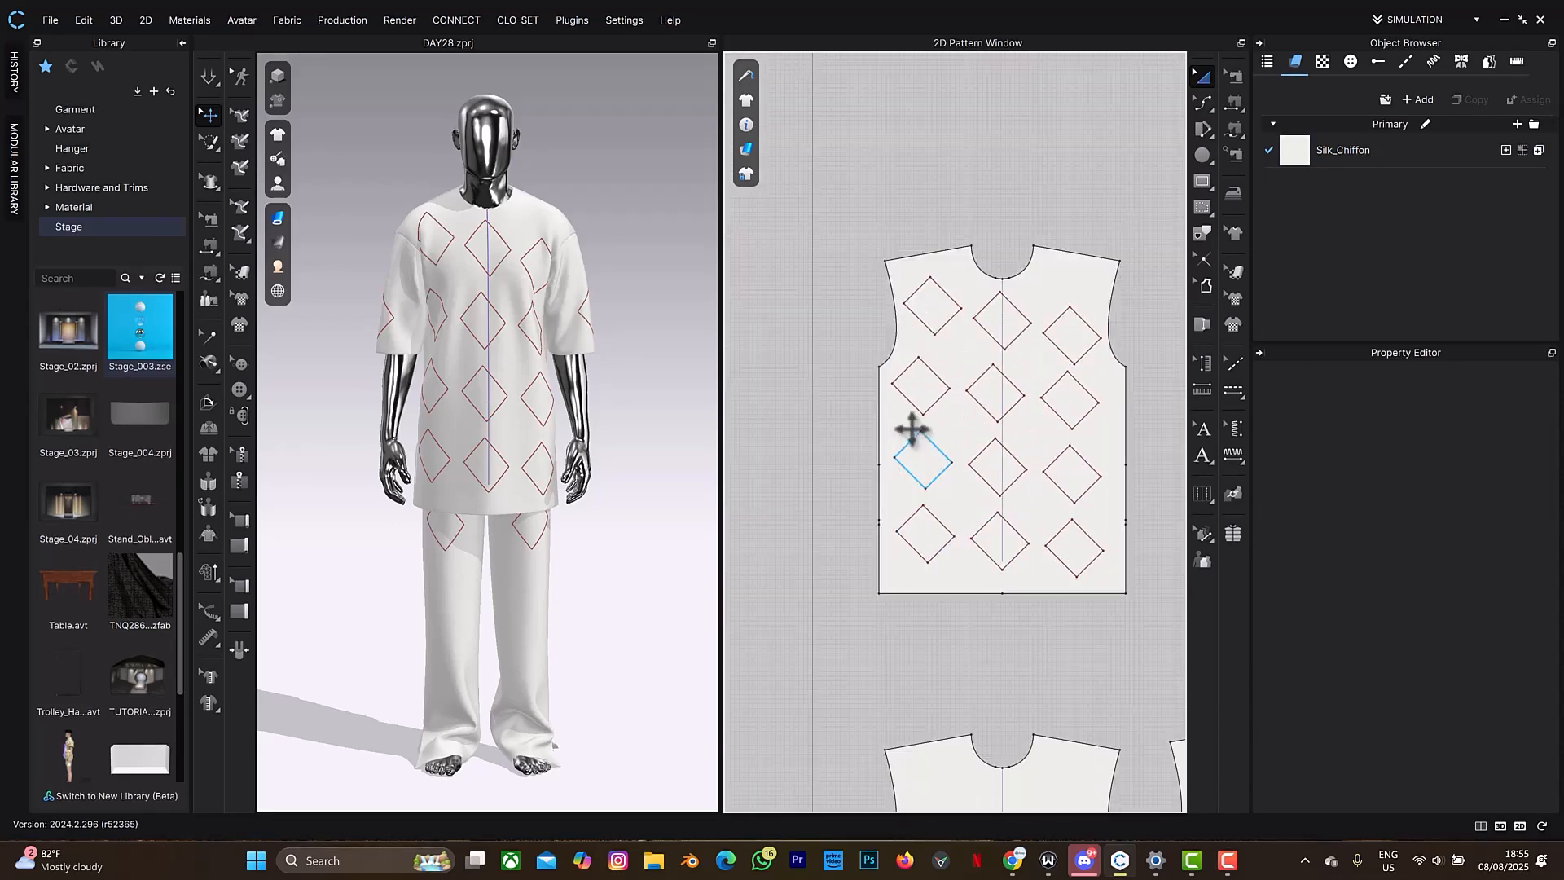
pyautogui.click(925, 325)
pyautogui.keyDown('shift'); pyautogui.click(989, 328); pyautogui.keyUp('shift')
pyautogui.keyDown('shift'); pyautogui.click(1066, 344); pyautogui.keyUp('shift')
pyautogui.keyDown('shift'); pyautogui.click(936, 405); pyautogui.keyUp('shift')
pyautogui.keyDown('shift'); pyautogui.click(976, 402); pyautogui.keyUp('shift')
pyautogui.keyDown('shift'); pyautogui.click(1055, 417); pyautogui.keyUp('shift')
pyautogui.keyDown('shift'); pyautogui.click(938, 475); pyautogui.keyUp('shift')
pyautogui.keyDown('shift'); pyautogui.click(981, 469); pyautogui.keyUp('shift')
pyautogui.keyDown('shift'); pyautogui.click(1046, 489); pyautogui.keyUp('shift')
pyautogui.keyDown('shift'); pyautogui.click(936, 553); pyautogui.keyUp('shift')
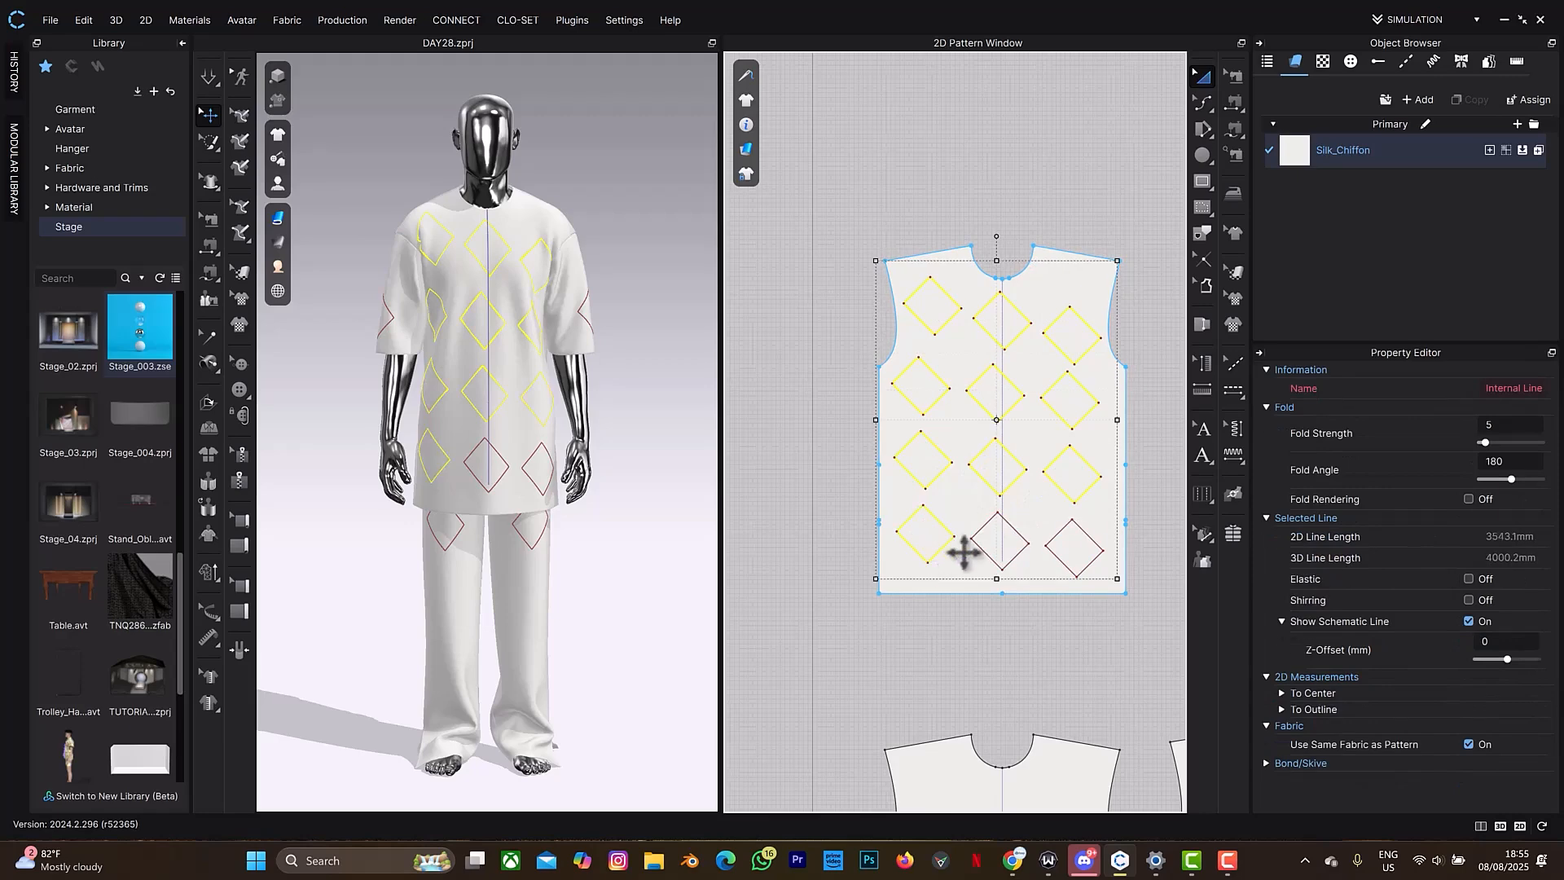
pyautogui.keyDown('shift'); pyautogui.click(1019, 553); pyautogui.keyUp('shift')
pyautogui.keyDown('shift'); pyautogui.click(1060, 561); pyautogui.keyUp('shift')
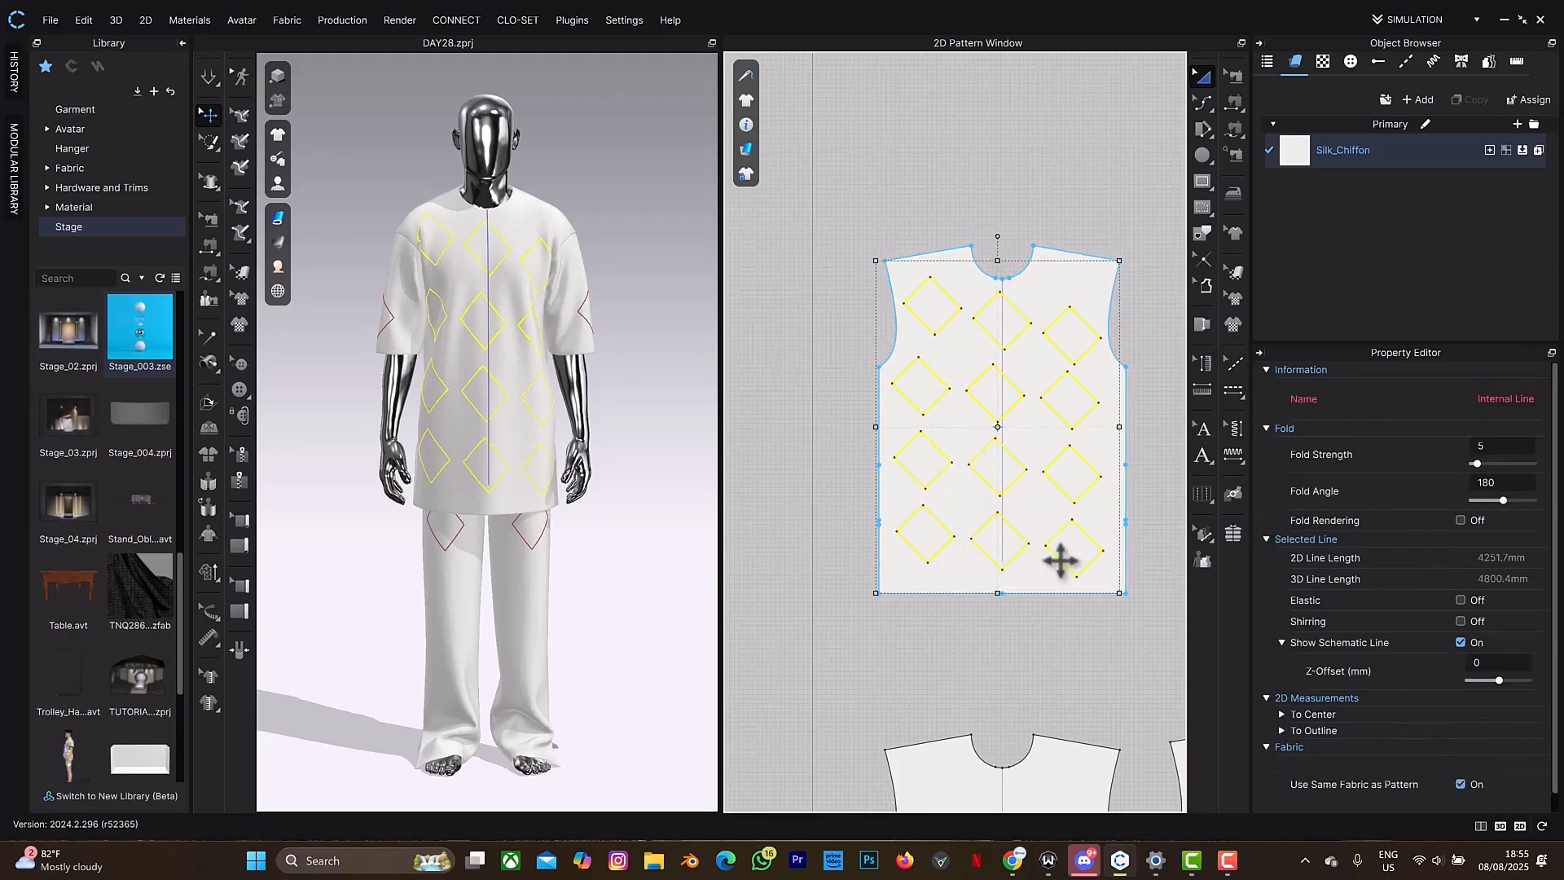
pyautogui.rightClick(1059, 421)
pyautogui.click(1083, 361)
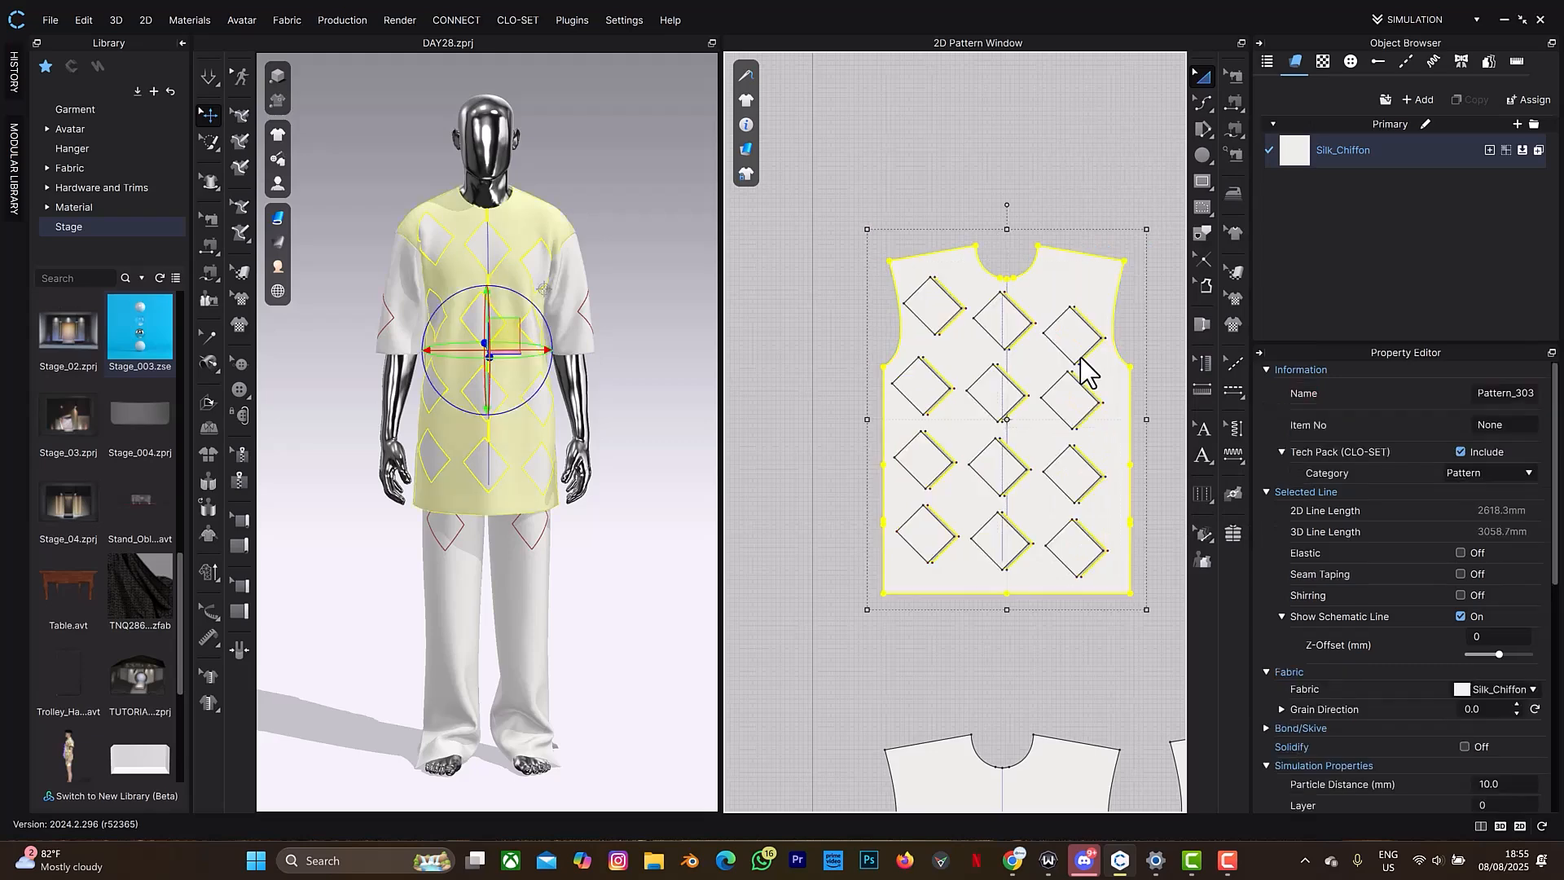
# Delete the twelve cut-out diamond pieces from the outer front piece, leaving diamond-shaped openings.
pyautogui.click(927, 303)
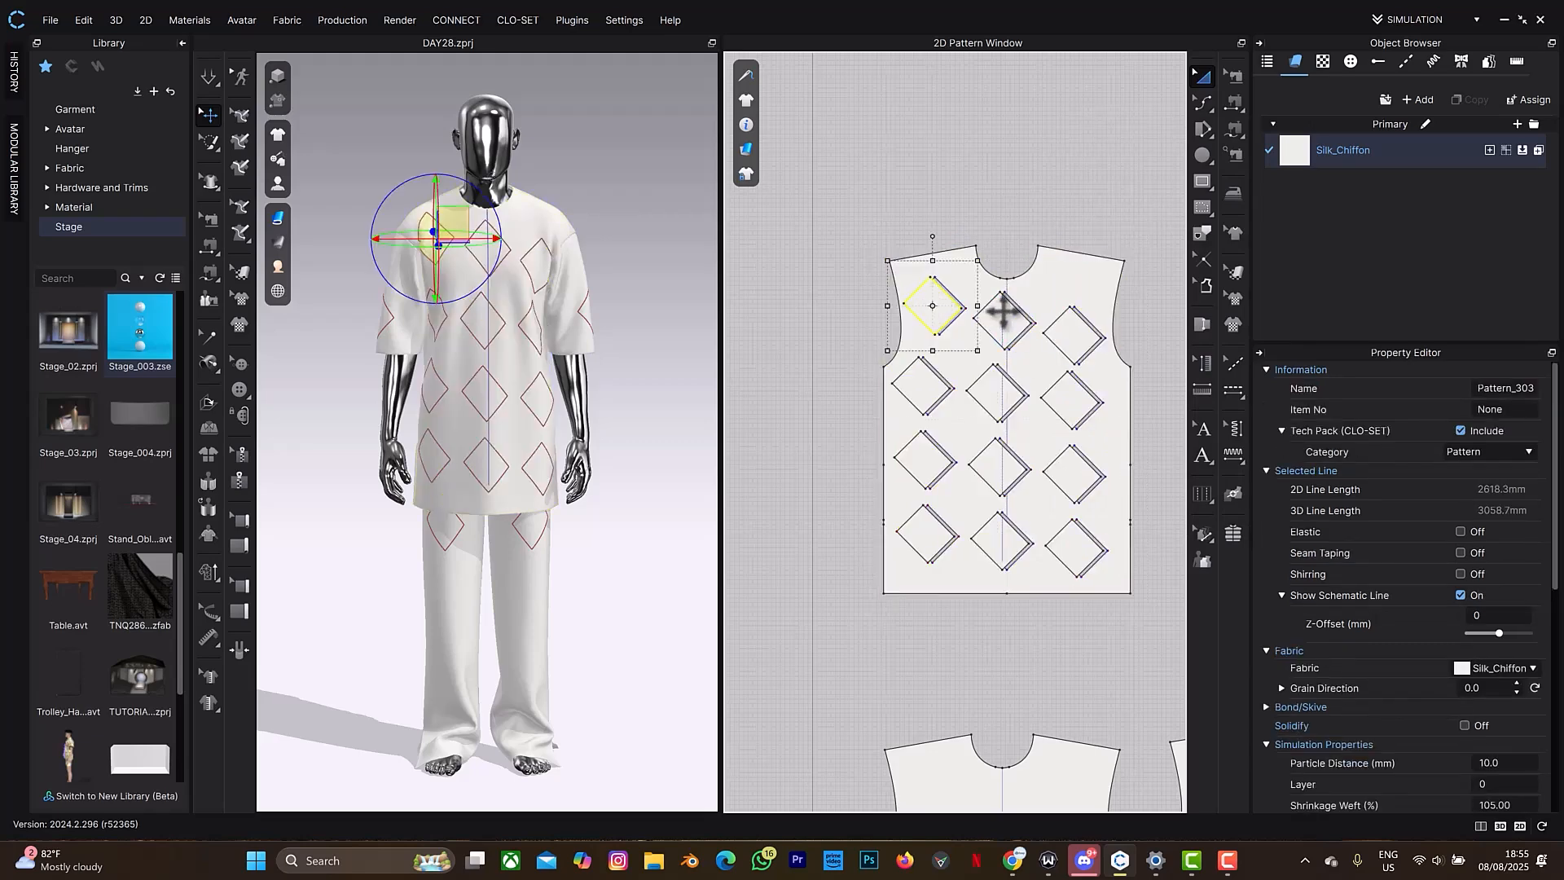
pyautogui.keyDown('shift'); pyautogui.click(1004, 311); pyautogui.keyUp('shift')
pyautogui.keyDown('shift'); pyautogui.click(1057, 335); pyautogui.keyUp('shift')
pyautogui.keyDown('shift'); pyautogui.click(920, 401); pyautogui.keyUp('shift')
pyautogui.keyDown('shift'); pyautogui.click(1014, 397); pyautogui.keyUp('shift')
pyautogui.keyDown('shift'); pyautogui.click(1076, 402); pyautogui.keyUp('shift')
pyautogui.keyDown('shift'); pyautogui.click(933, 466); pyautogui.keyUp('shift')
pyautogui.keyDown('shift'); pyautogui.click(1018, 481); pyautogui.keyUp('shift')
pyautogui.keyDown('shift'); pyautogui.click(1074, 475); pyautogui.keyUp('shift')
pyautogui.keyDown('shift'); pyautogui.click(922, 537); pyautogui.keyUp('shift')
pyautogui.keyDown('shift'); pyautogui.click(1010, 552); pyautogui.keyUp('shift')
pyautogui.keyDown('shift'); pyautogui.click(1084, 547); pyautogui.keyUp('shift')
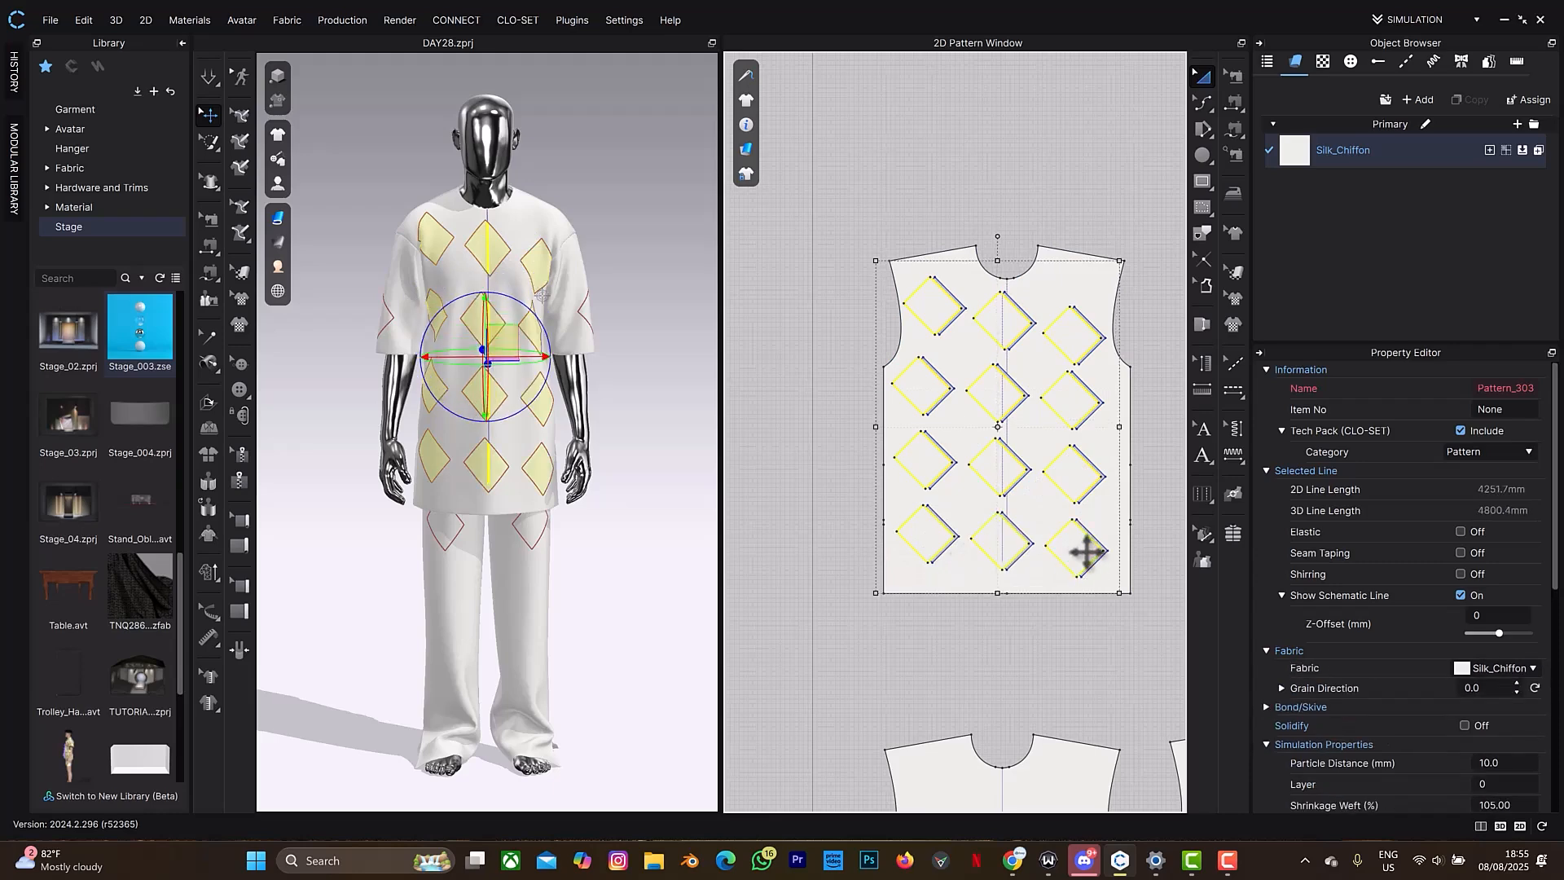
pyautogui.press('Delete')
# Select all twelve diamonds on the kaftan's outer back piece and cut the pattern along them.
pyautogui.moveTo(604, 386); pyautogui.dragTo(853, 433, button='right')
pyautogui.moveTo(1011, 448); pyautogui.dragTo(635, 483, button='middle')
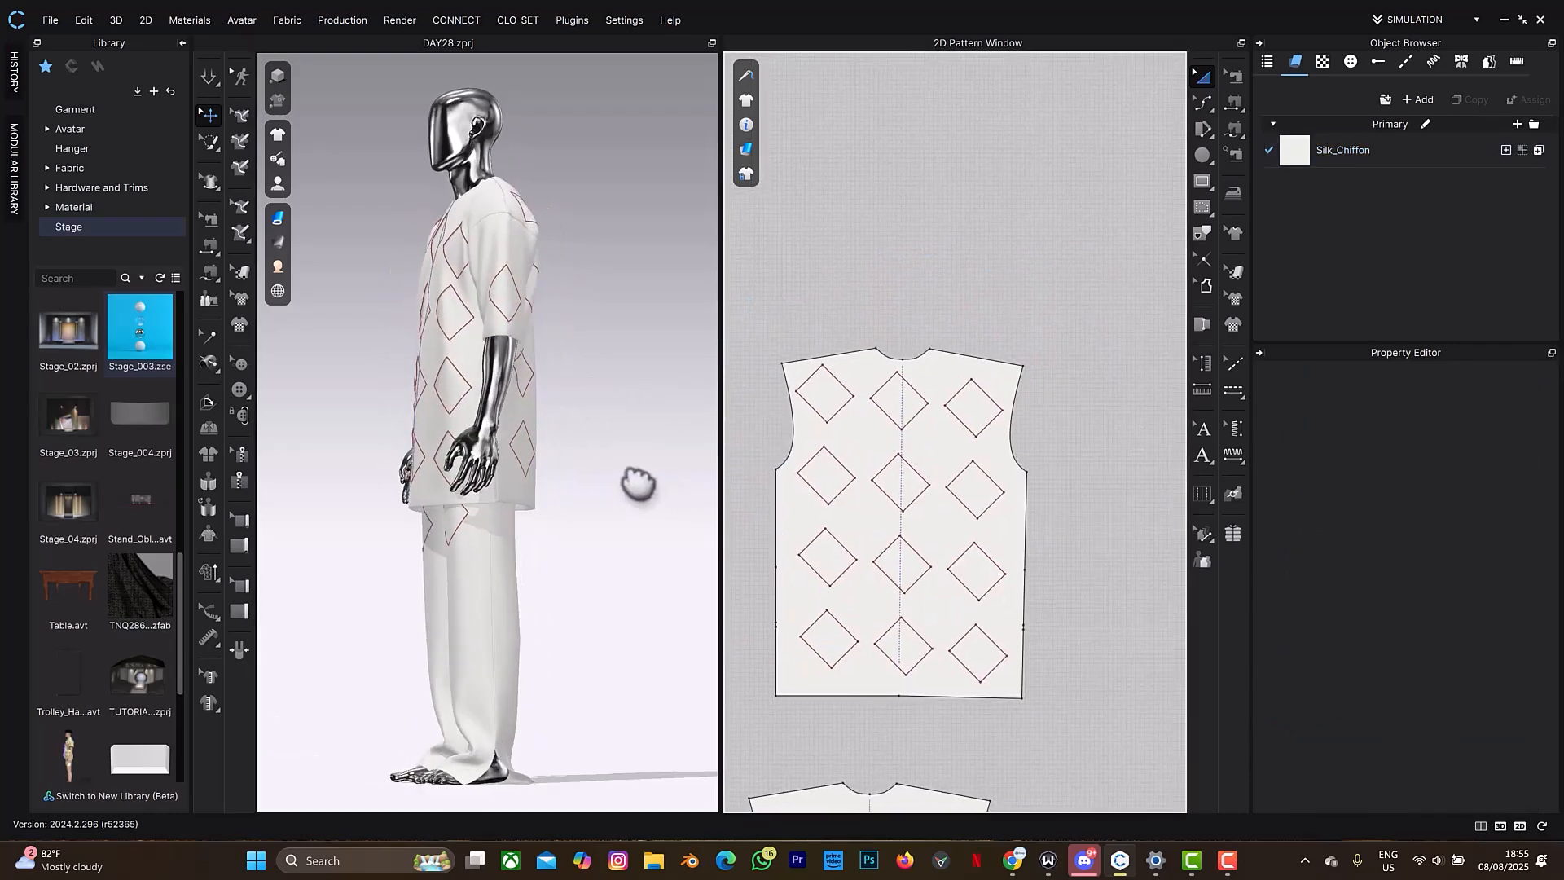
pyautogui.click(832, 418)
pyautogui.keyDown('shift'); pyautogui.click(921, 413); pyautogui.keyUp('shift')
pyautogui.keyDown('shift'); pyautogui.click(961, 409); pyautogui.keyUp('shift')
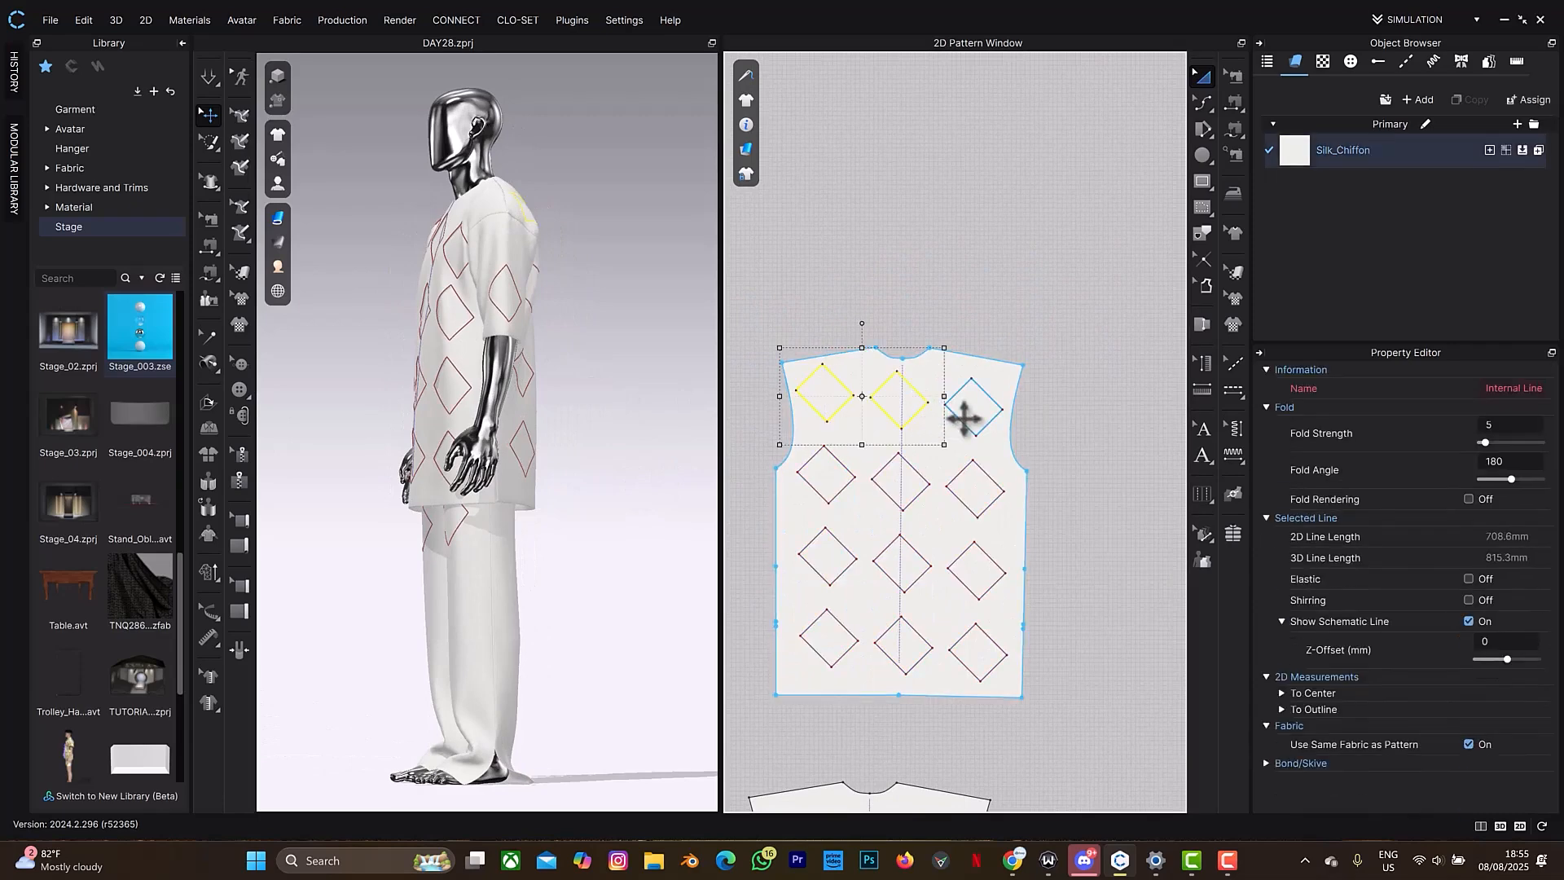
pyautogui.keyDown('shift'); pyautogui.click(847, 482); pyautogui.keyUp('shift')
pyautogui.keyDown('shift'); pyautogui.click(892, 499); pyautogui.keyUp('shift')
pyautogui.keyDown('shift'); pyautogui.click(970, 515); pyautogui.keyUp('shift')
pyautogui.keyDown('shift'); pyautogui.click(843, 574); pyautogui.keyUp('shift')
pyautogui.keyDown('shift'); pyautogui.click(893, 569); pyautogui.keyUp('shift')
pyautogui.keyDown('shift'); pyautogui.click(974, 583); pyautogui.keyUp('shift')
pyautogui.keyDown('shift'); pyautogui.click(843, 655); pyautogui.keyUp('shift')
pyautogui.keyDown('shift'); pyautogui.click(886, 657); pyautogui.keyUp('shift')
pyautogui.keyDown('shift'); pyautogui.click(962, 664); pyautogui.keyUp('shift')
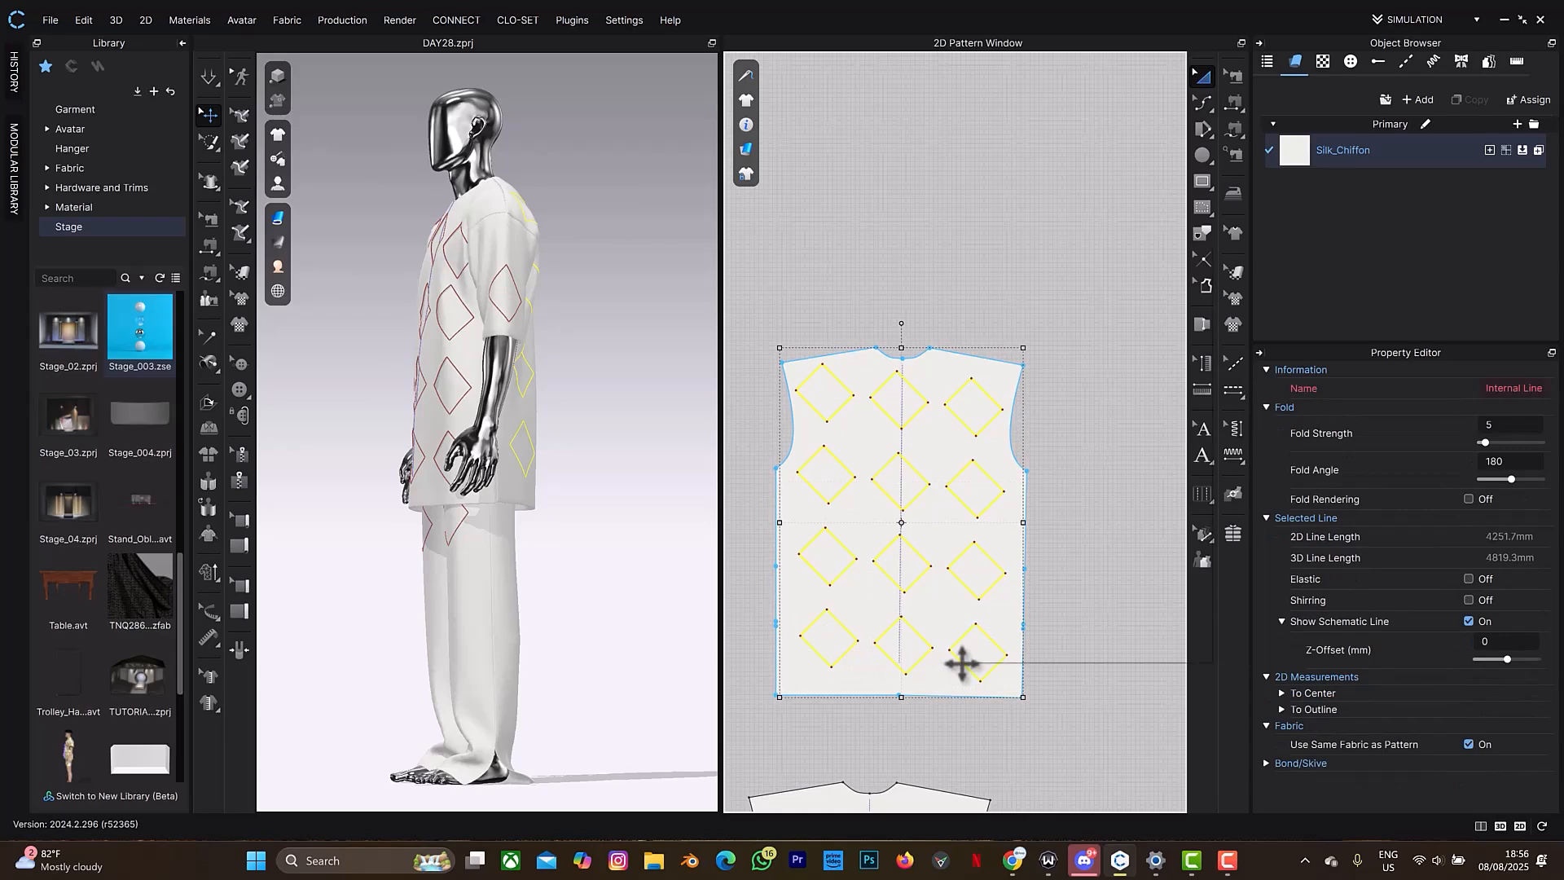
pyautogui.rightClick(961, 663)
pyautogui.click(1010, 487)
# Delete the twelve cut-out diamond pieces from the kaftan's outer back piece, leaving diamond-shaped openings.
pyautogui.click(833, 483)
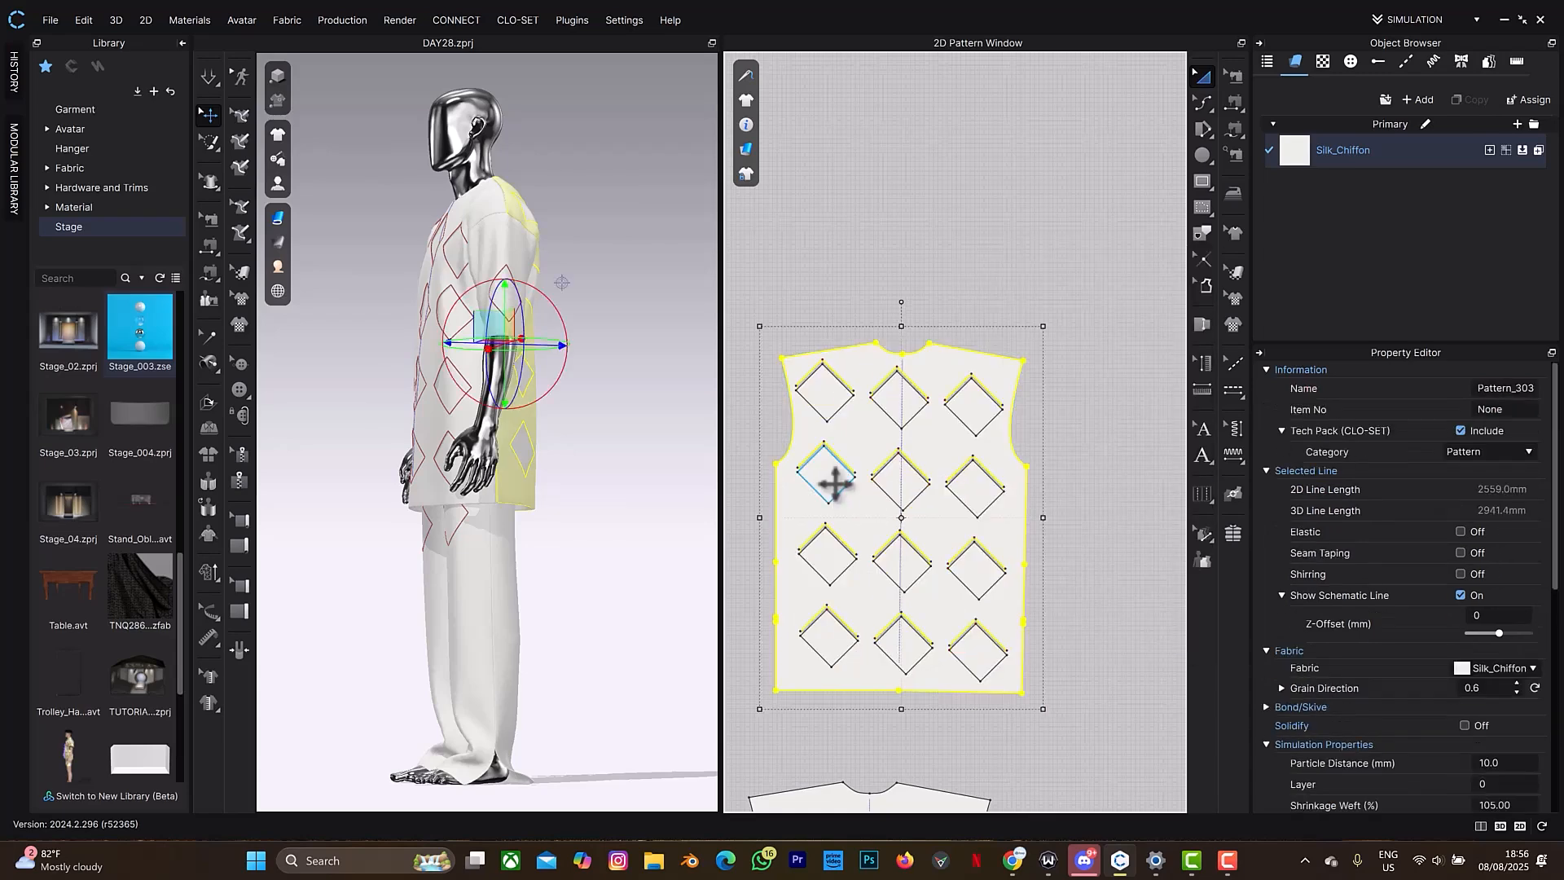
pyautogui.click(852, 477)
pyautogui.keyDown('shift'); pyautogui.click(873, 479); pyautogui.keyUp('shift')
pyautogui.keyDown('shift'); pyautogui.click(986, 488); pyautogui.keyUp('shift')
pyautogui.keyDown('shift'); pyautogui.click(960, 418); pyautogui.keyUp('shift')
pyautogui.keyDown('shift'); pyautogui.click(895, 392); pyautogui.keyUp('shift')
pyautogui.keyDown('shift'); pyautogui.click(830, 406); pyautogui.keyUp('shift')
pyautogui.keyDown('shift'); pyautogui.click(830, 548); pyautogui.keyUp('shift')
pyautogui.keyDown('shift'); pyautogui.click(904, 559); pyautogui.keyUp('shift')
pyautogui.keyDown('shift'); pyautogui.click(978, 584); pyautogui.keyUp('shift')
pyautogui.keyDown('shift'); pyautogui.click(818, 652); pyautogui.keyUp('shift')
pyautogui.keyDown('shift'); pyautogui.click(901, 639); pyautogui.keyUp('shift')
pyautogui.keyDown('shift'); pyautogui.click(966, 654); pyautogui.keyUp('shift')
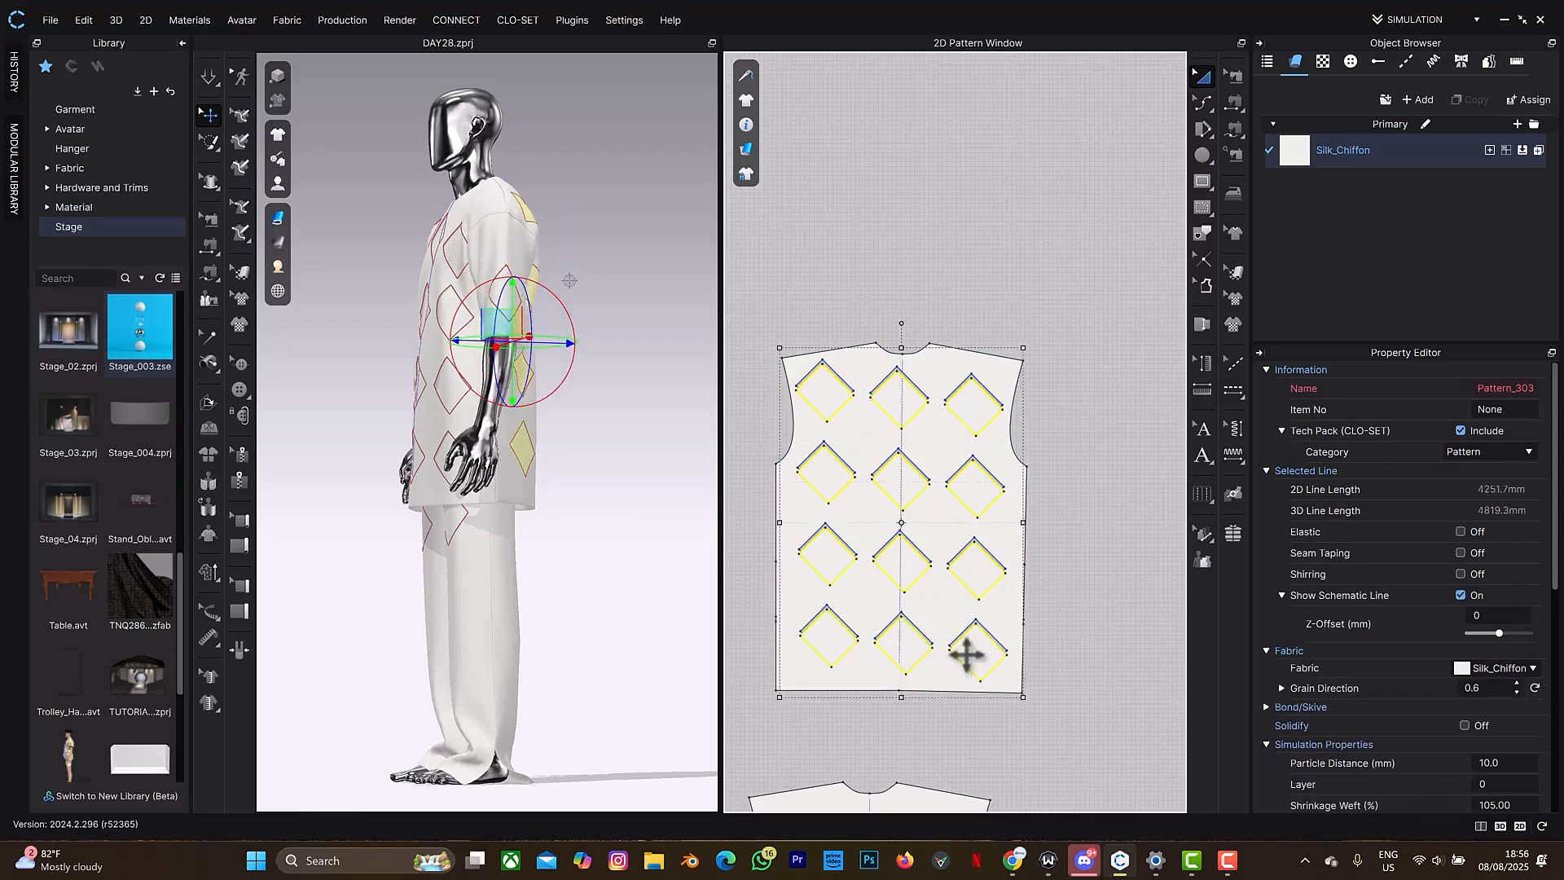
pyautogui.press('Delete')
# Select the diamonds on both outer sleeve pieces and cut the patterns along them.
pyautogui.scroll(-5, 1018, 662)
pyautogui.moveTo(1112, 622); pyautogui.dragTo(977, 214, button='middle')
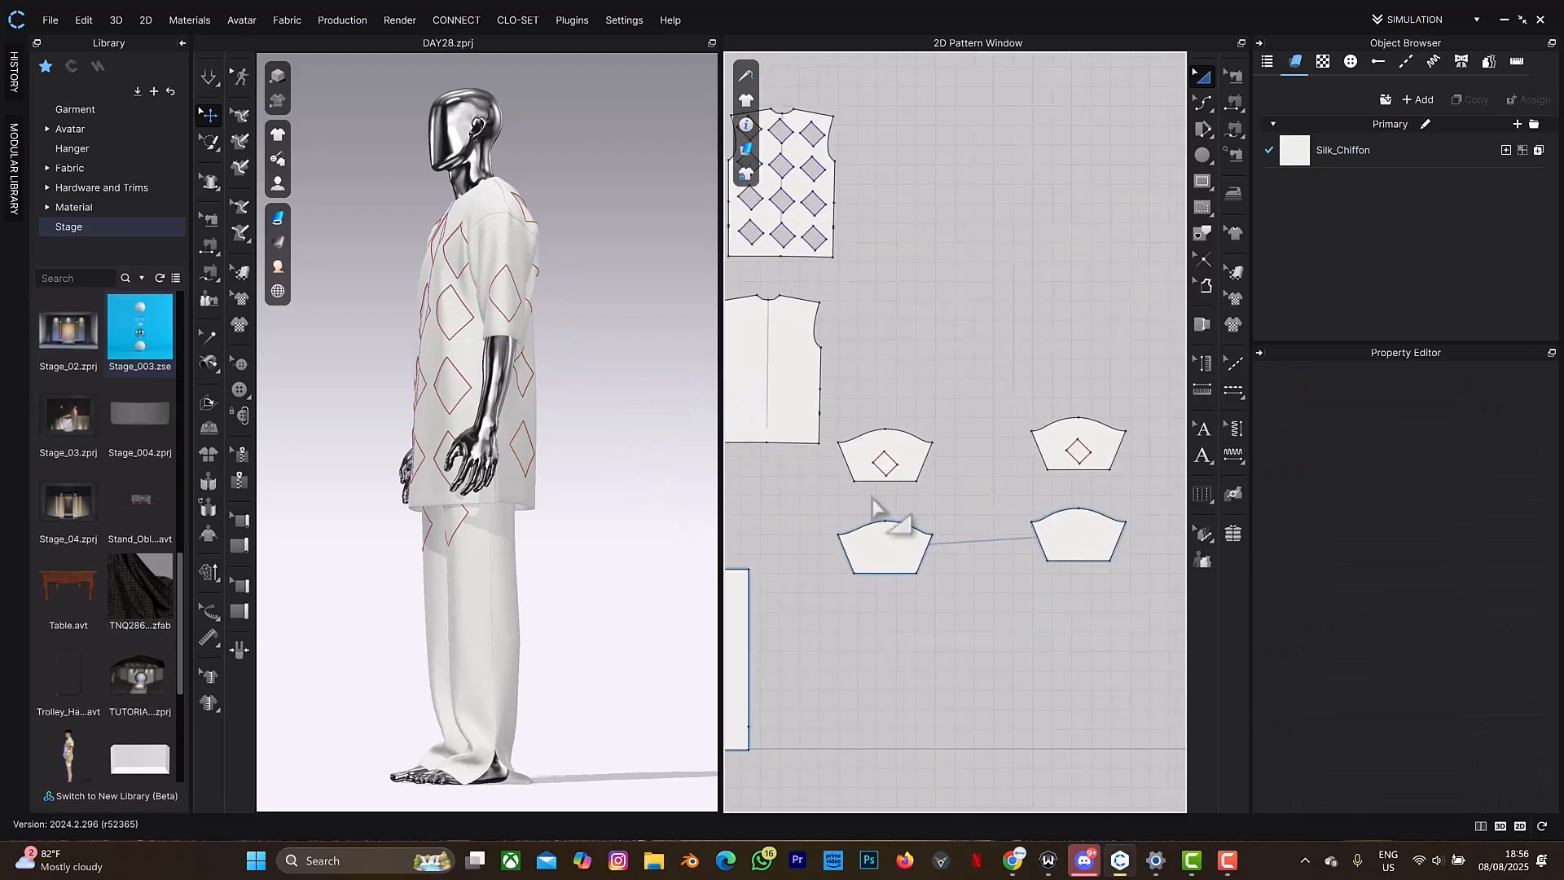
pyautogui.scroll(3, 890, 456)
pyautogui.click(896, 458)
pyautogui.moveTo(914, 457); pyautogui.dragTo(751, 499, button='middle')
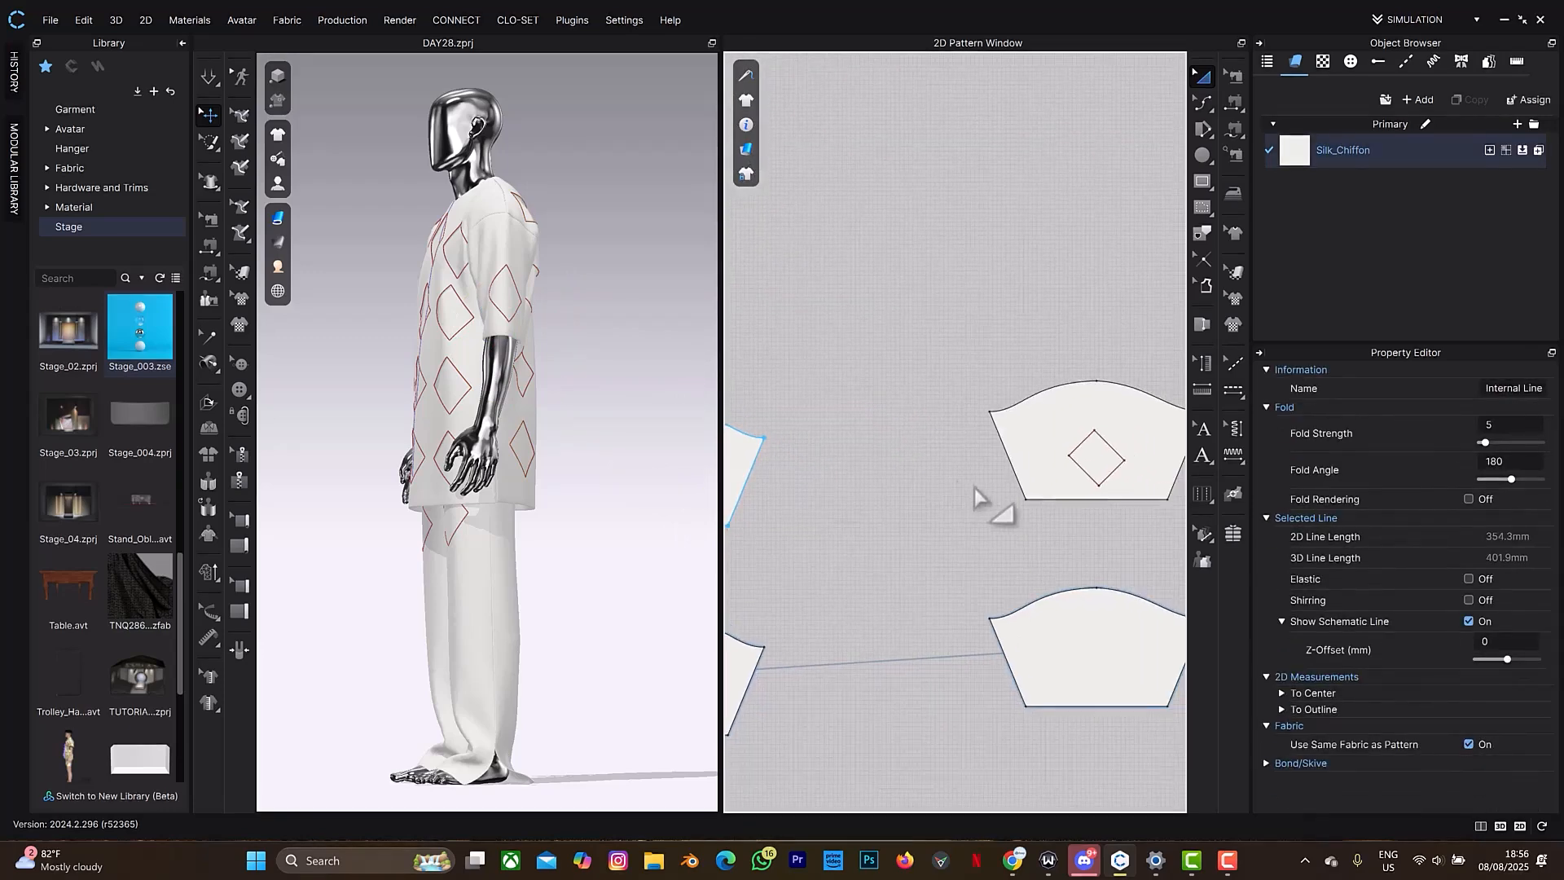
pyautogui.keyDown('shift'); pyautogui.click(1091, 470); pyautogui.keyUp('shift')
pyautogui.rightClick(1091, 470)
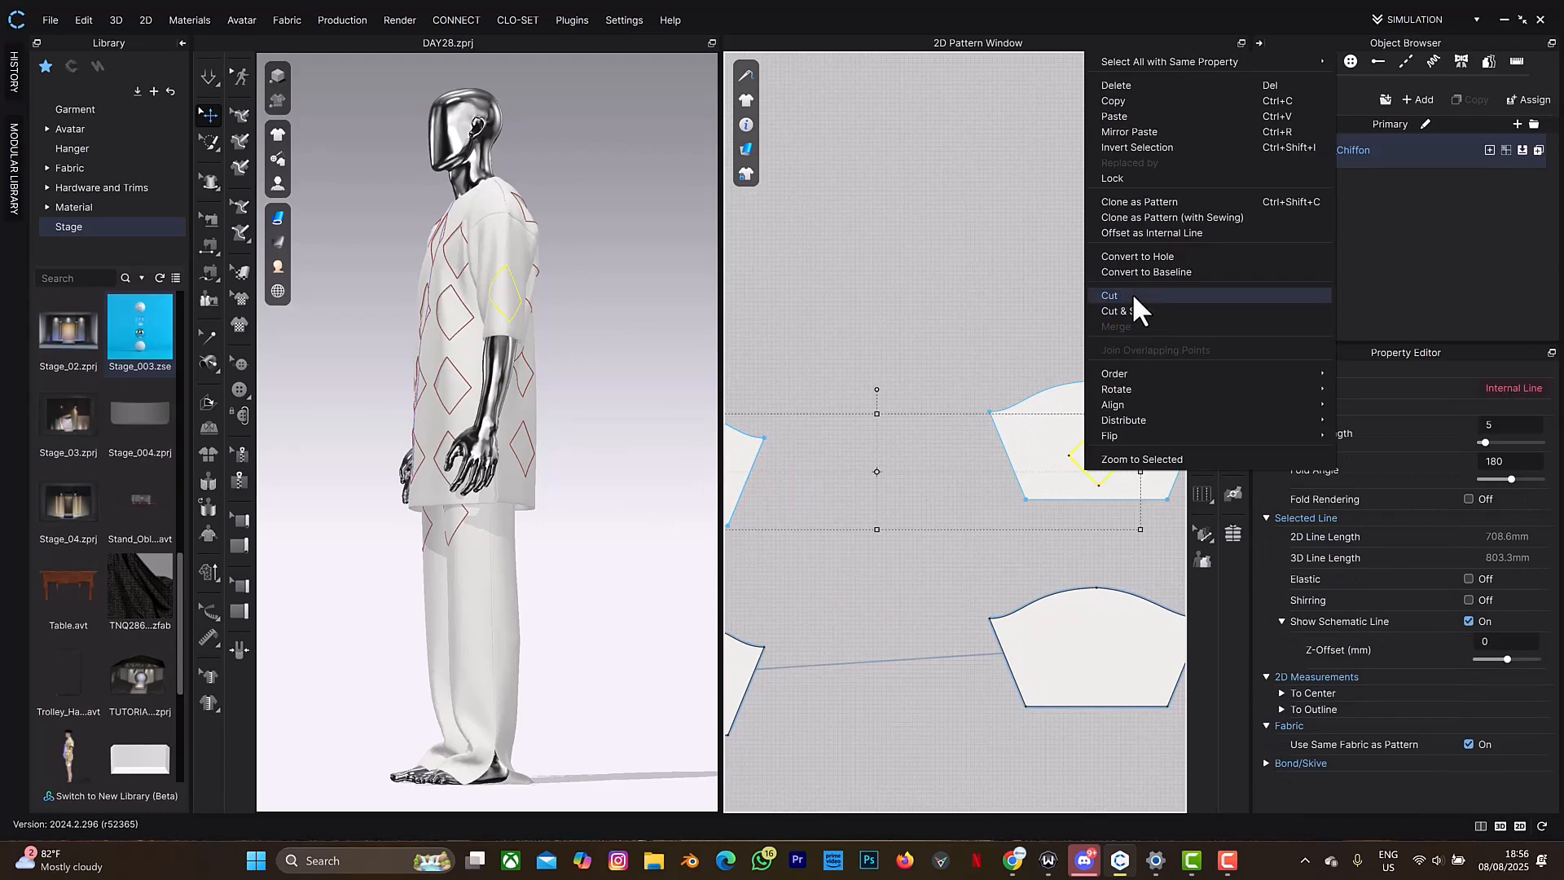
pyautogui.click(1132, 296)
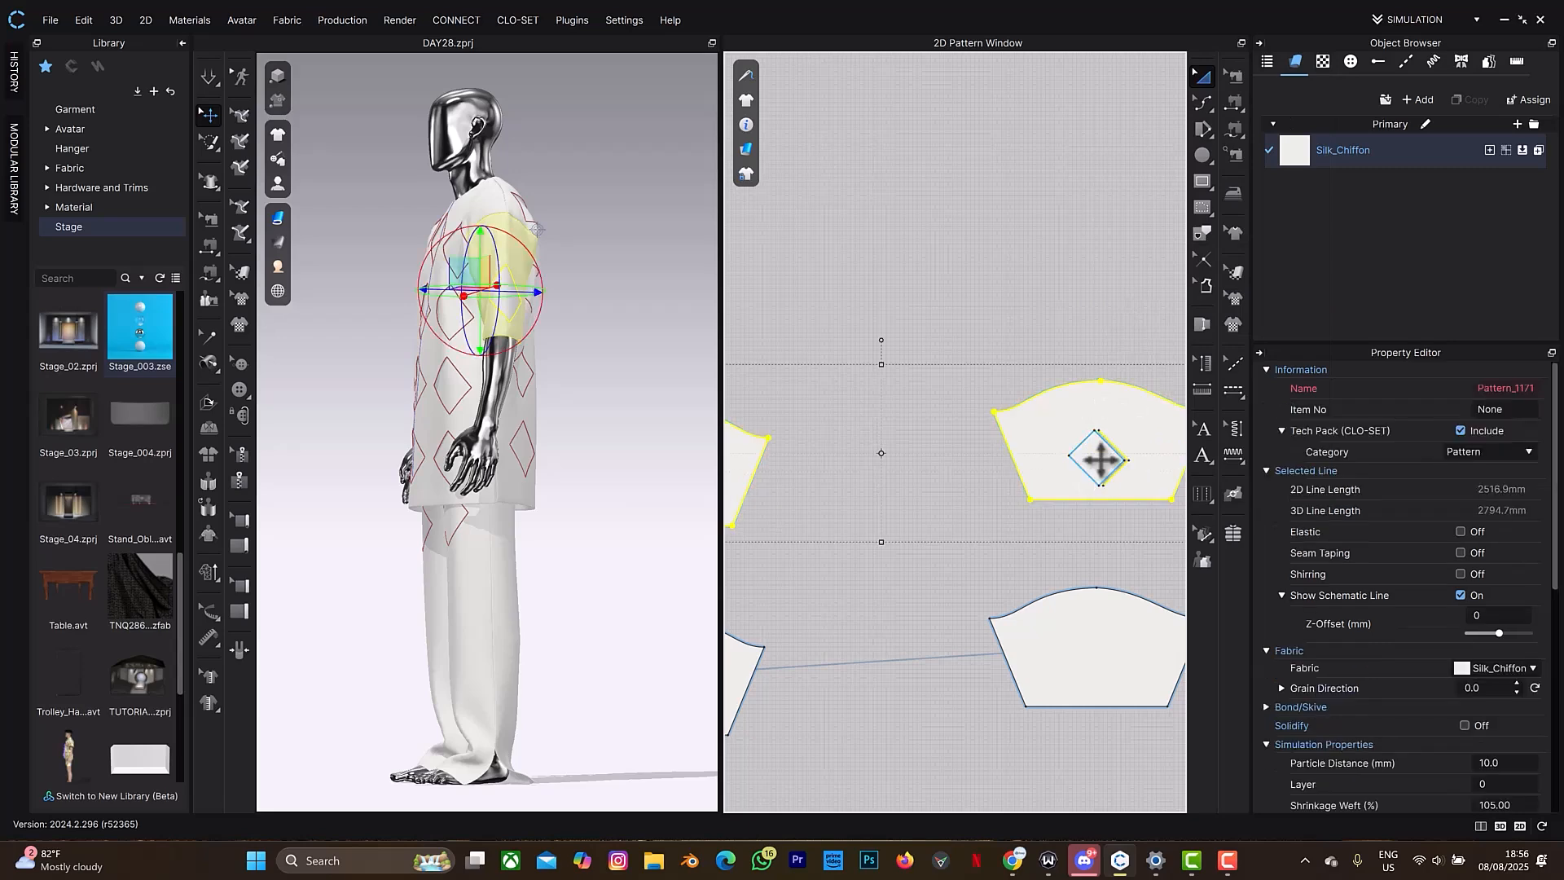
# Delete the cut-out diamond pieces from both outer sleeve pieces, leaving diamond-shaped openings.
pyautogui.moveTo(971, 409); pyautogui.dragTo(900, 568, button='middle')
pyautogui.click(882, 542)
pyautogui.click(782, 656)
# Move the narrow waistband piece away from the trouser pieces to empty space beside the kaftan's outer pieces.
pyautogui.scroll(-5, 809, 657)
pyautogui.moveTo(799, 663); pyautogui.dragTo(1084, 432, button='middle')
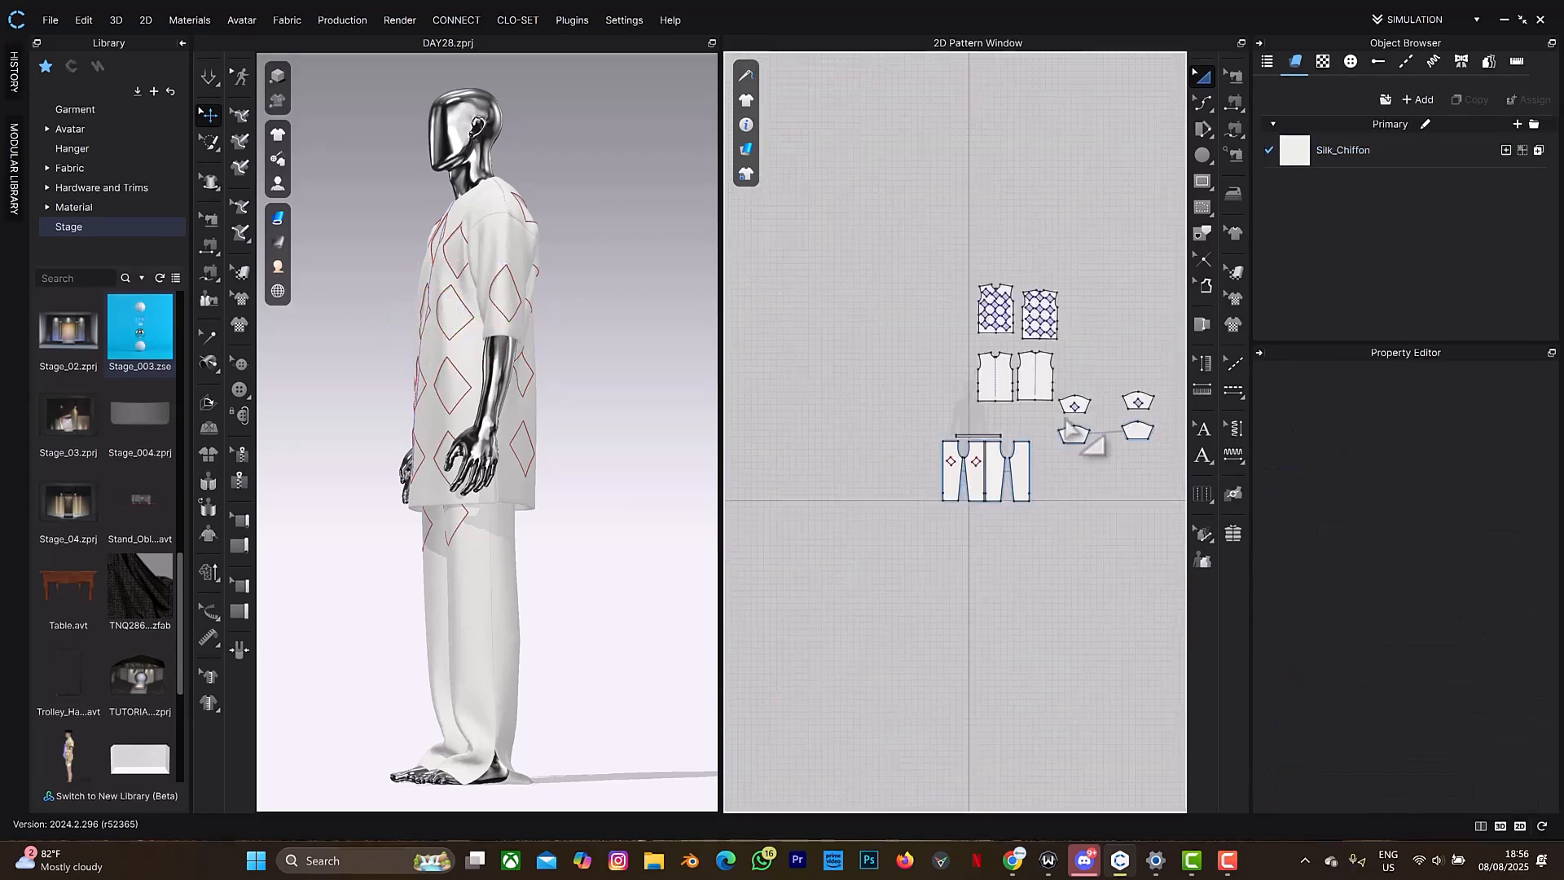
pyautogui.scroll(5, 950, 489)
pyautogui.scroll(-2, 988, 447)
pyautogui.moveTo(988, 447); pyautogui.dragTo(879, 493, button='middle')
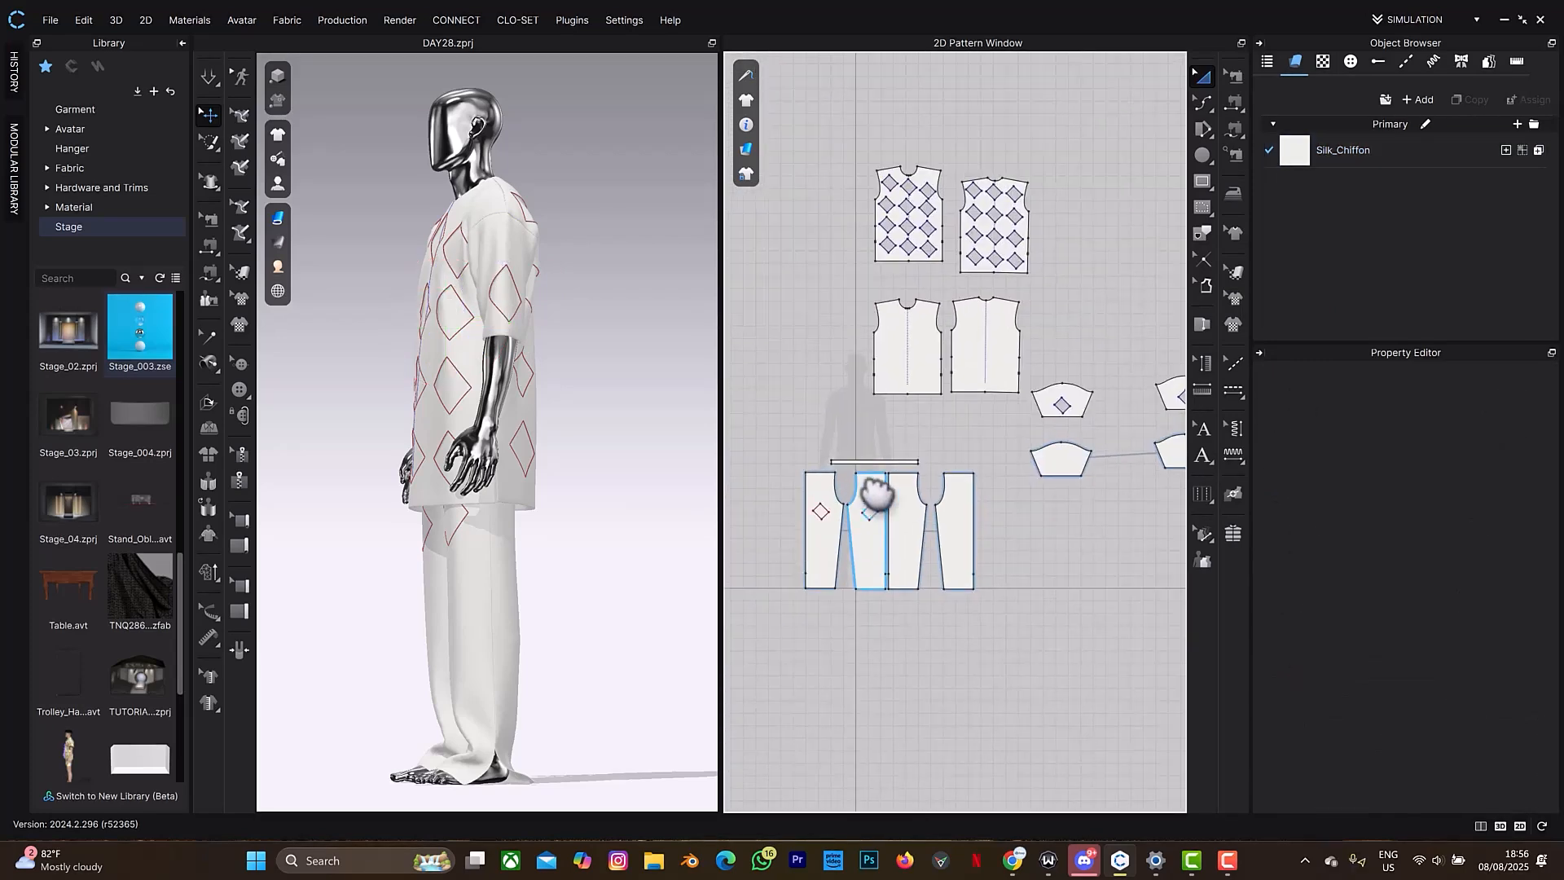
pyautogui.moveTo(873, 464); pyautogui.dragTo(798, 226)
# Layer-clone (Over) the two trouser leg pieces that carry diamonds and place each copy directly below its original.
pyautogui.click(807, 568)
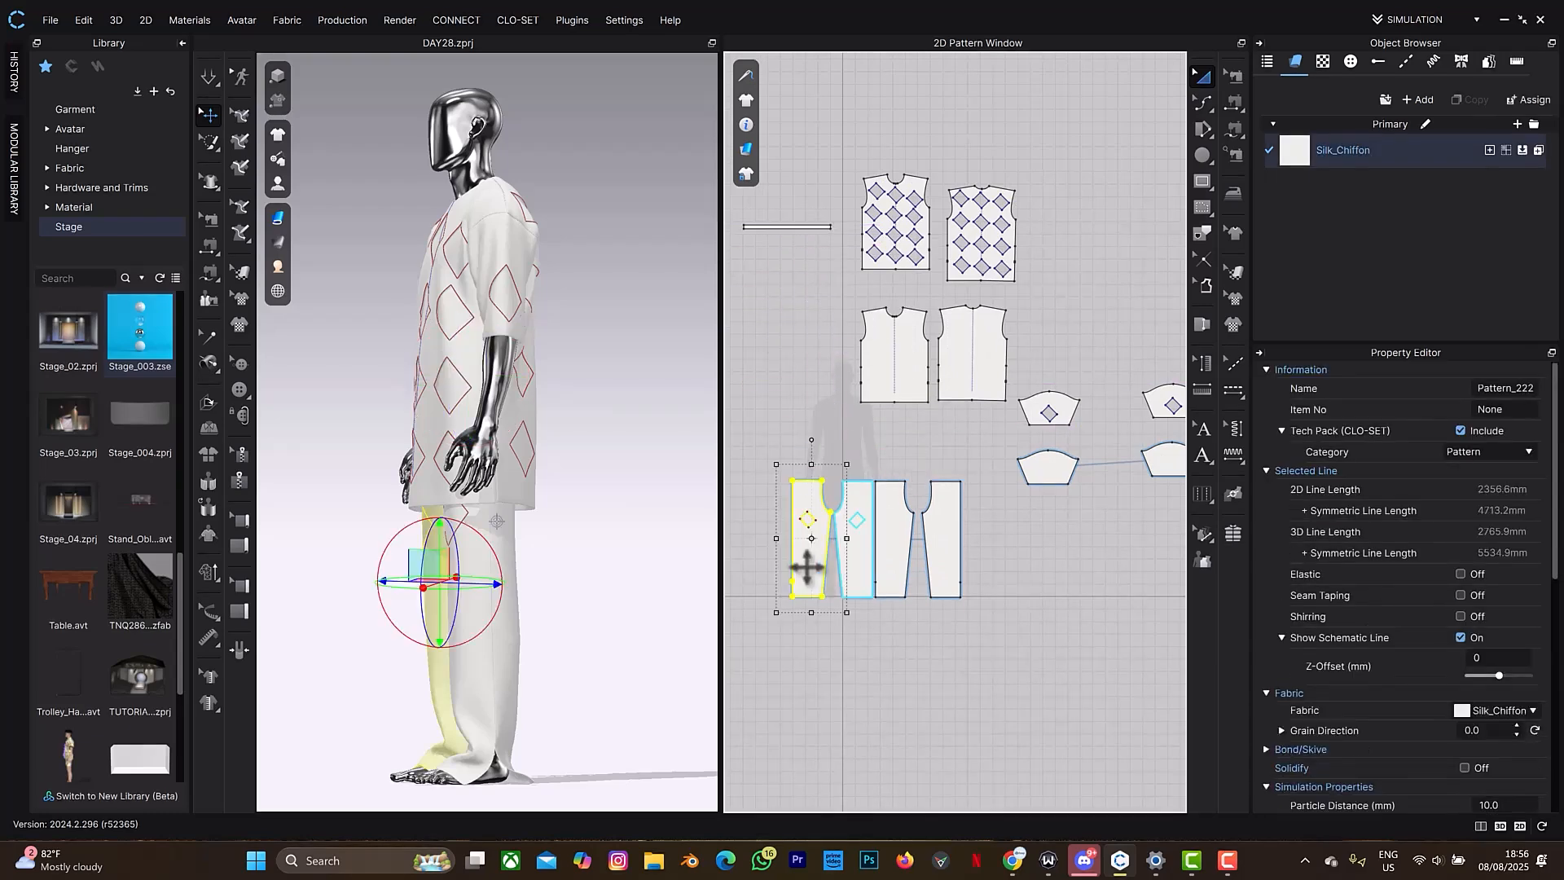
pyautogui.rightClick(807, 568)
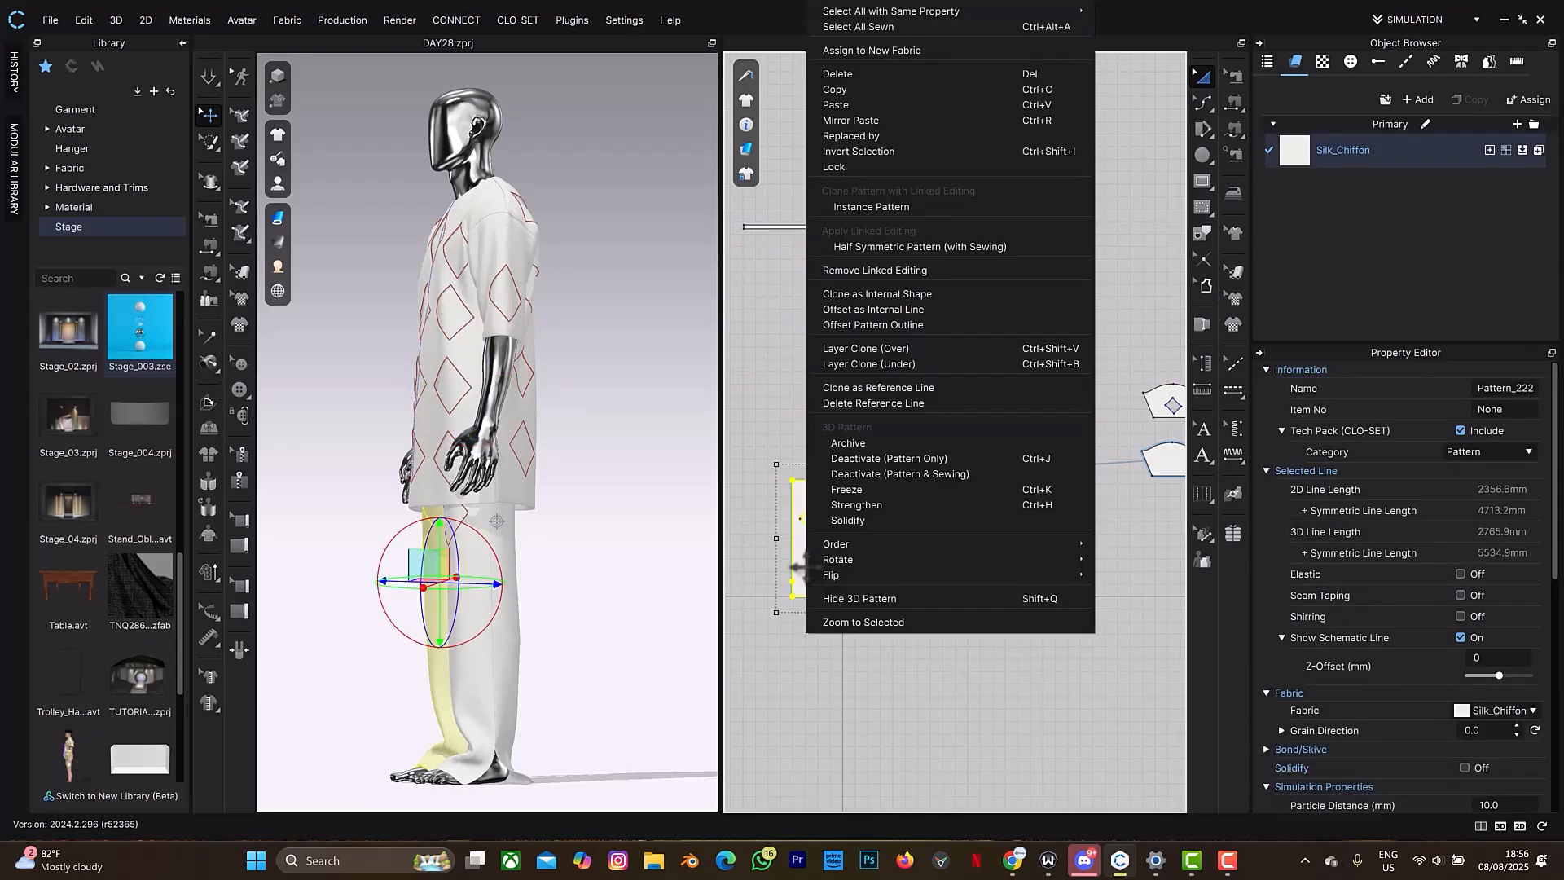
pyautogui.click(878, 348)
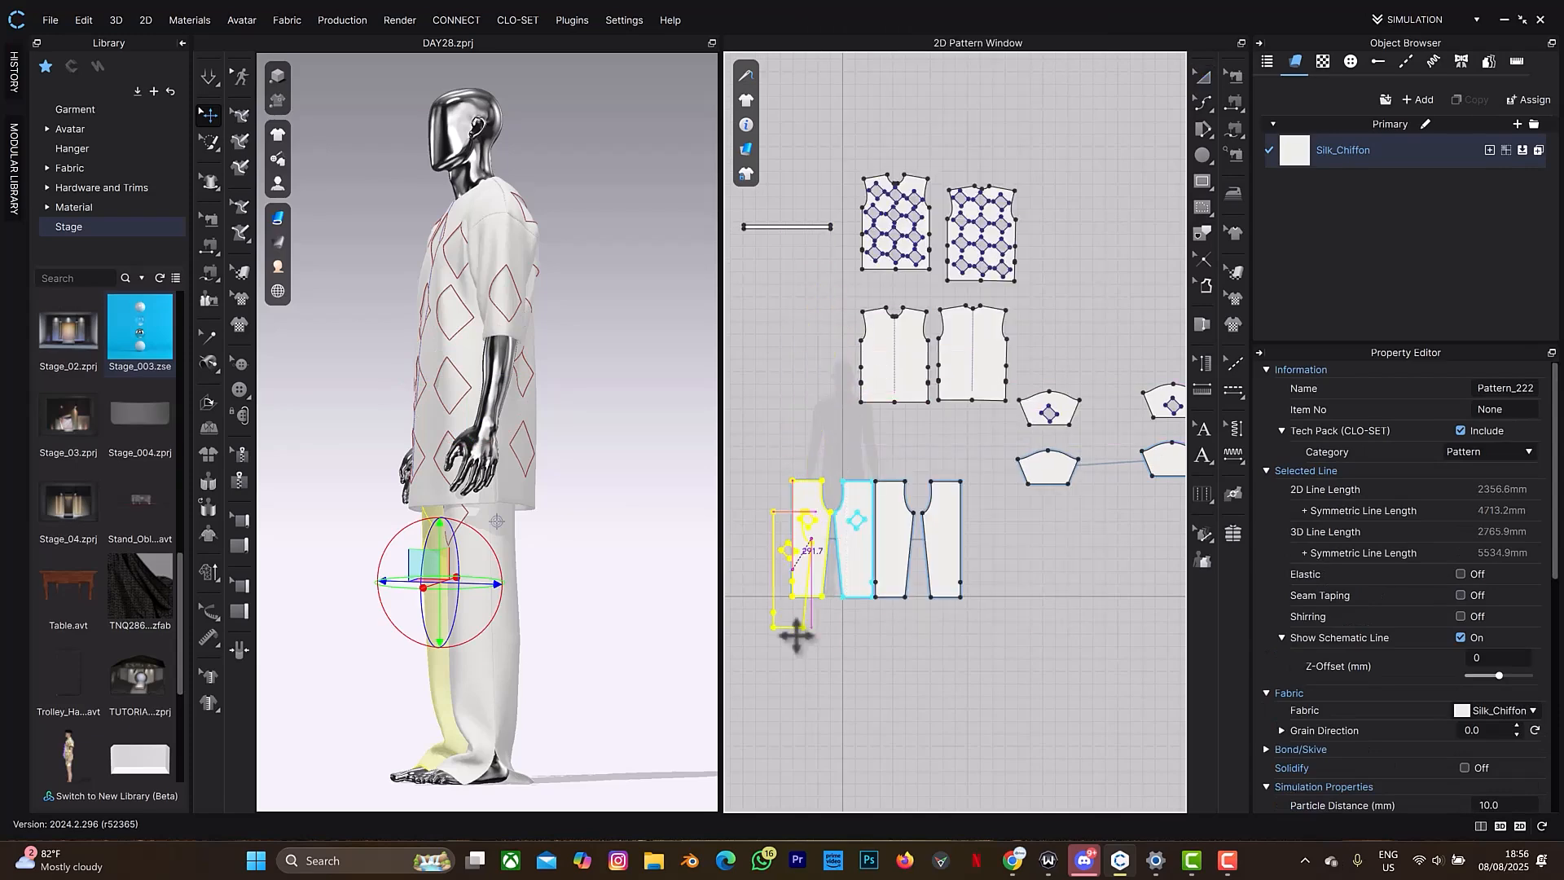
pyautogui.click(809, 680)
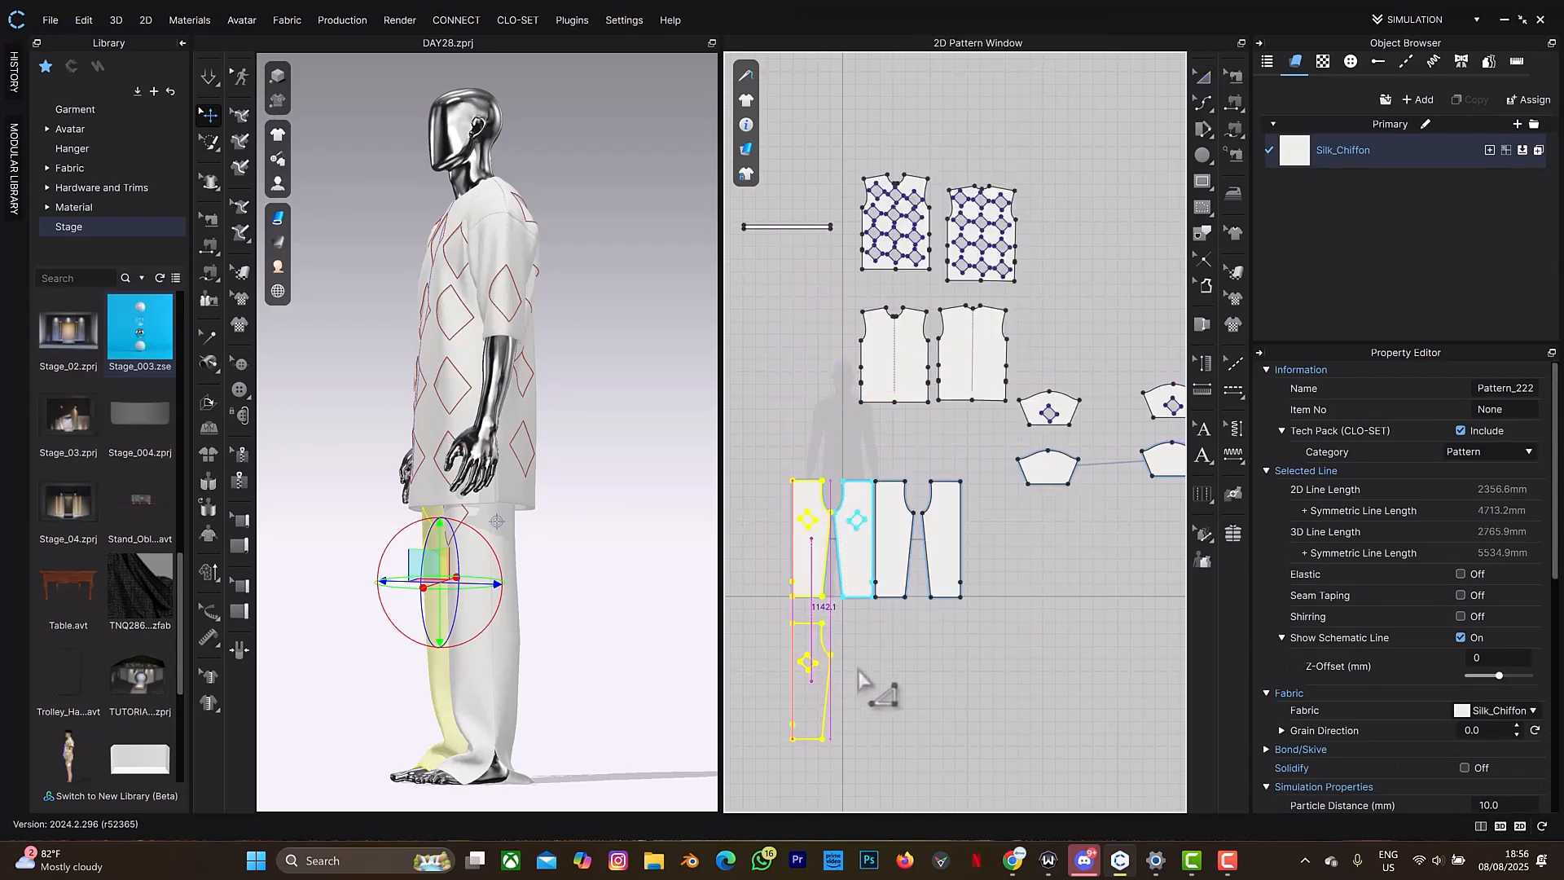
pyautogui.click(853, 565)
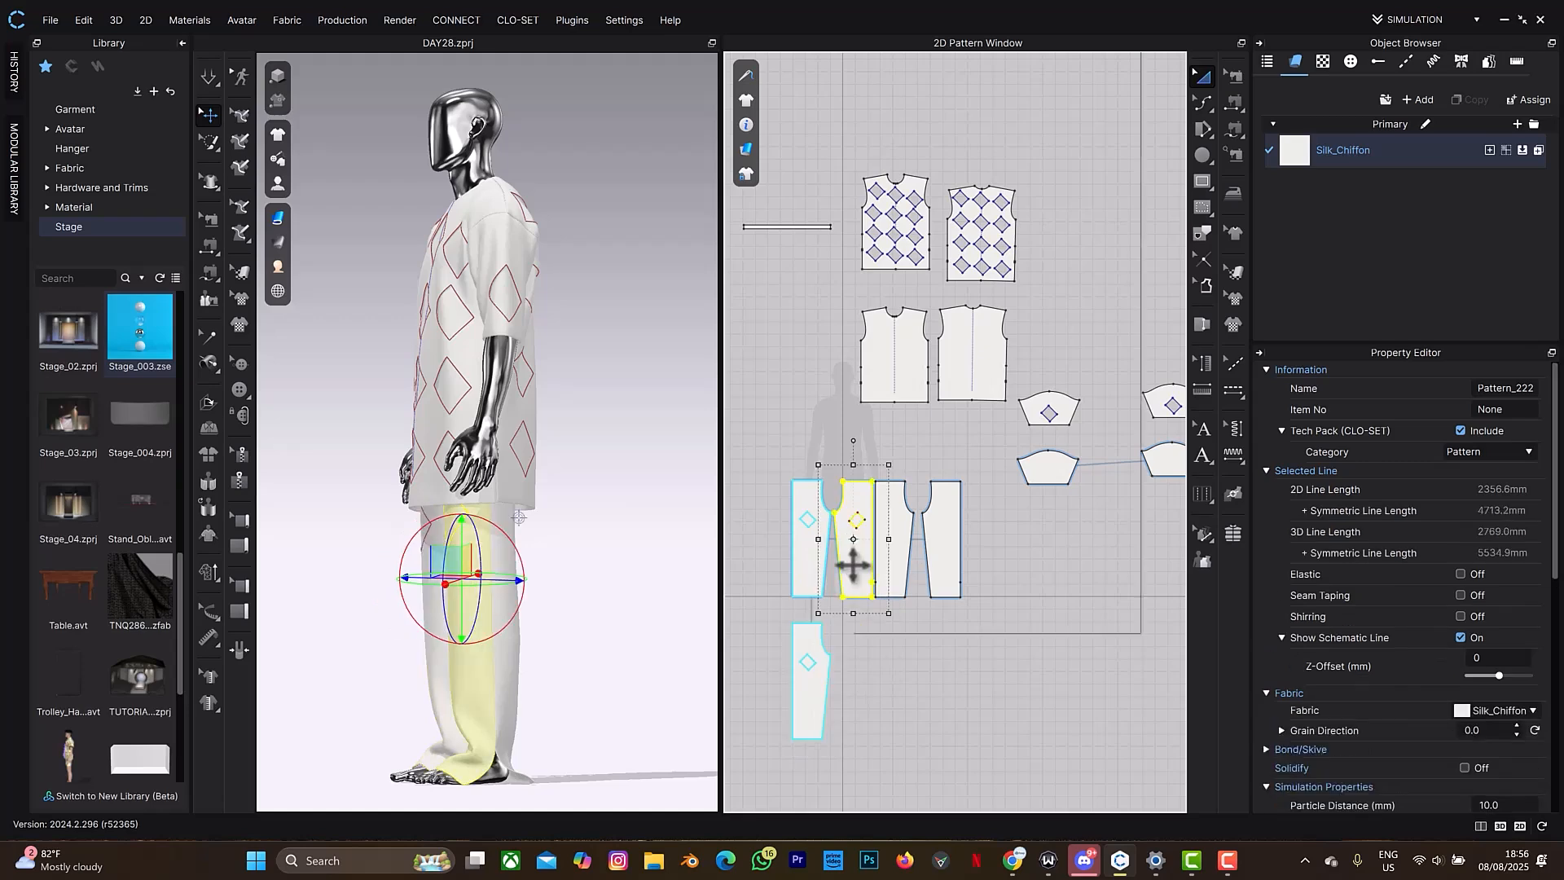
pyautogui.rightClick(851, 560)
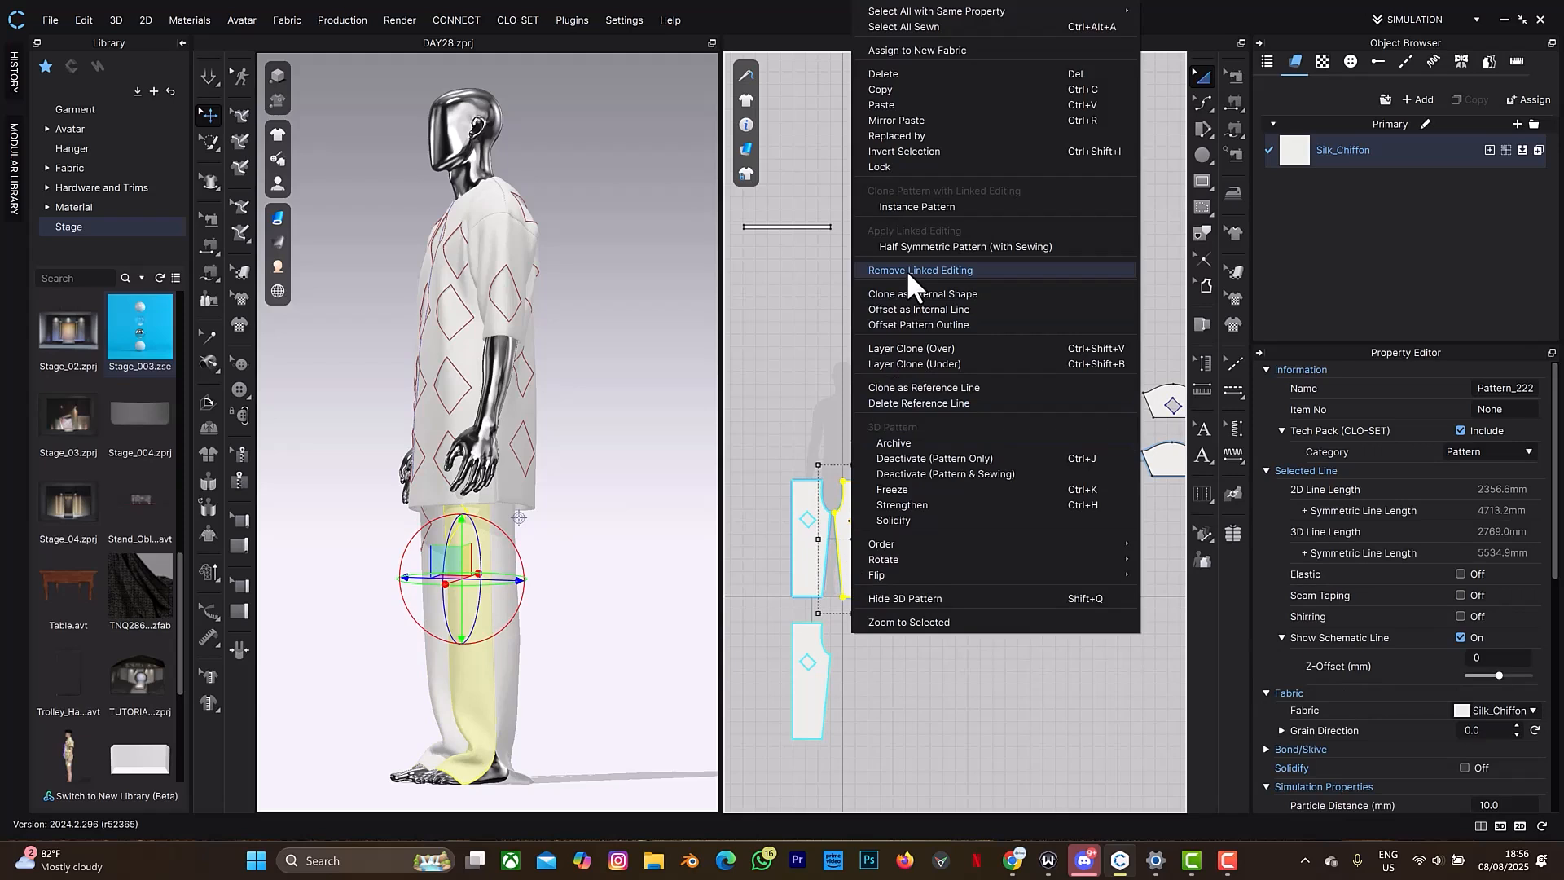
pyautogui.click(917, 349)
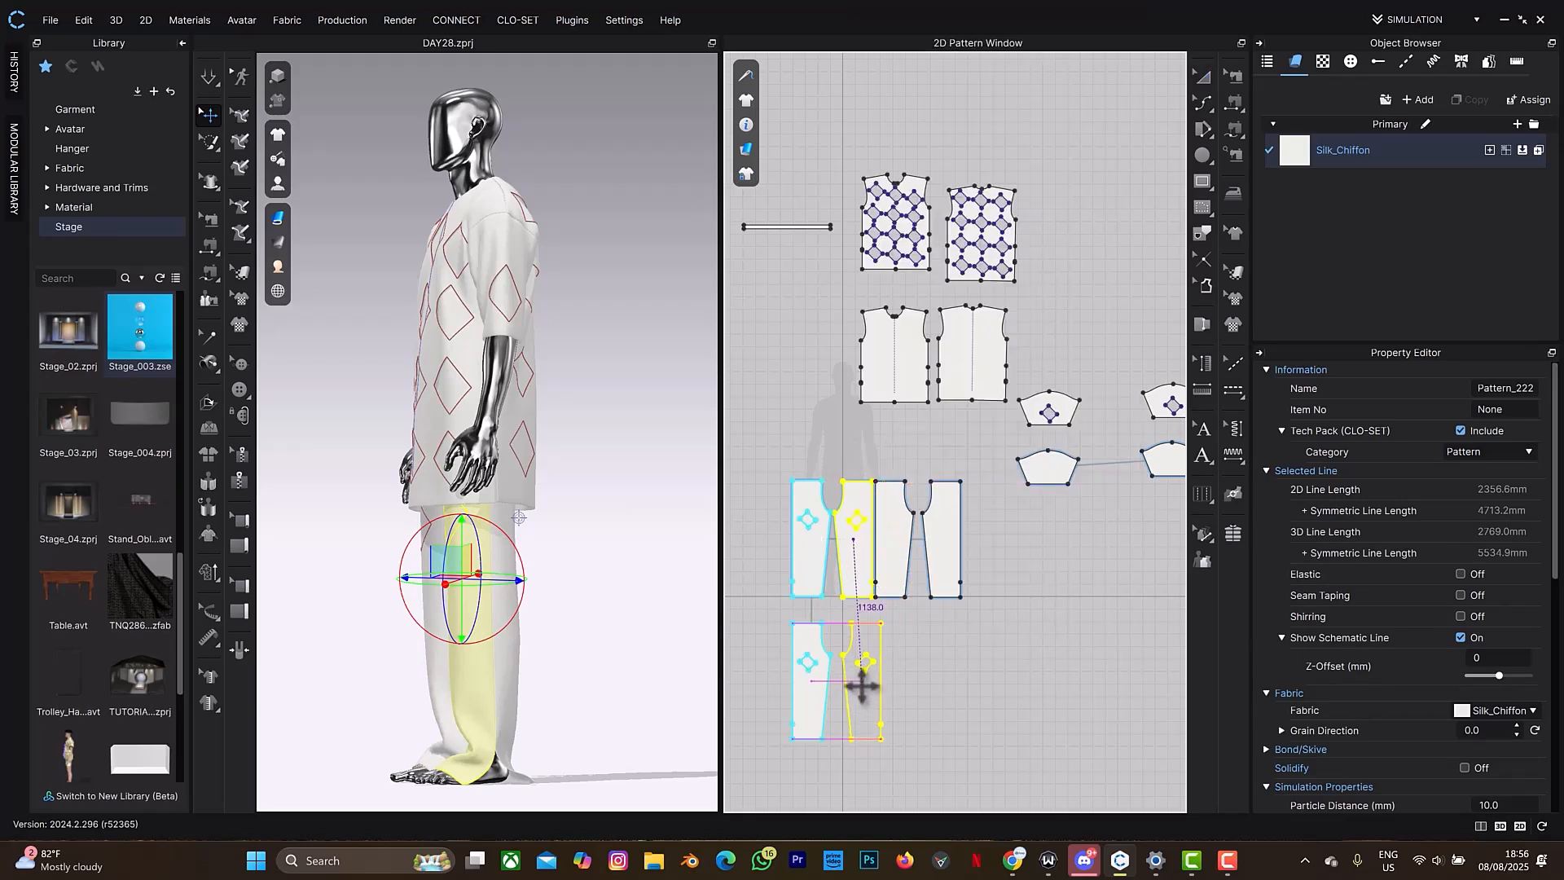
pyautogui.click(860, 689)
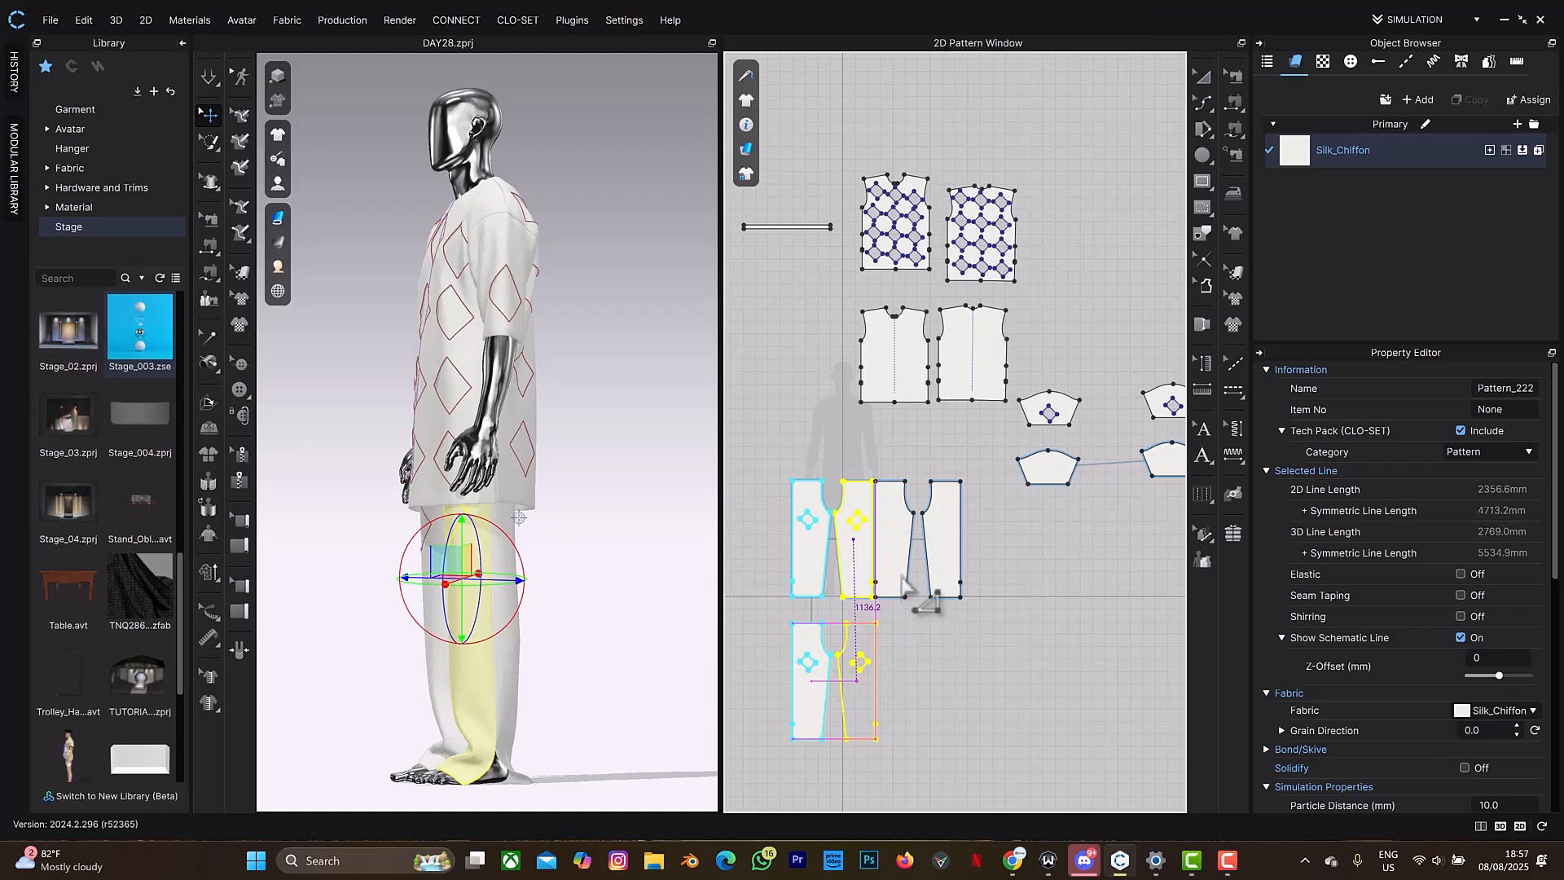
# Layer-clone (Over) the two plain trouser leg pieces and place the copies below them, beside the other cloned legs.
pyautogui.click(900, 570)
pyautogui.rightClick(900, 570)
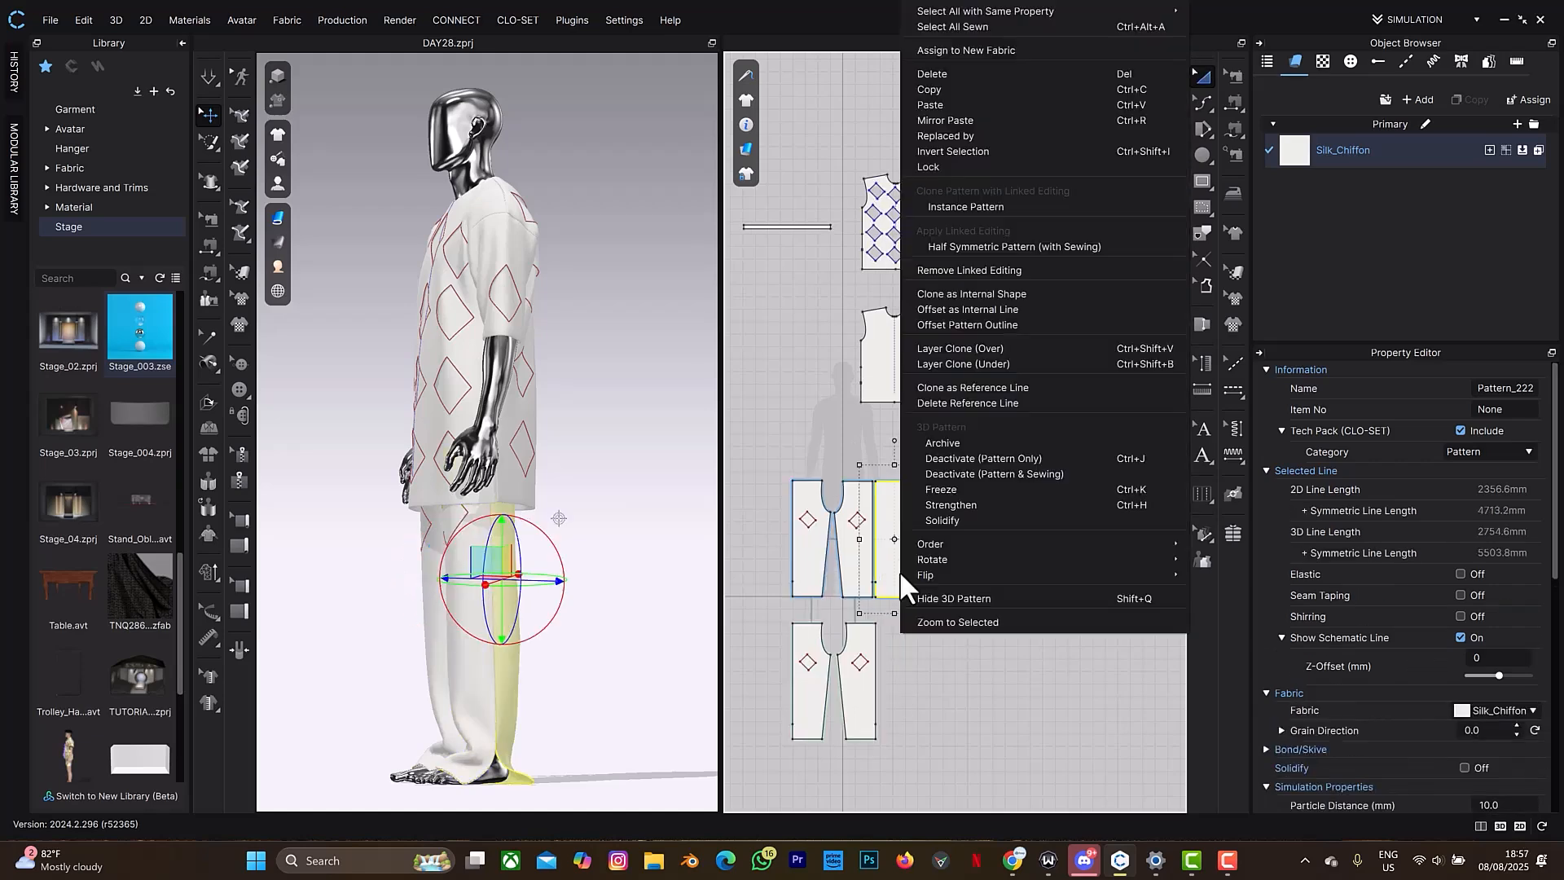
pyautogui.click(995, 348)
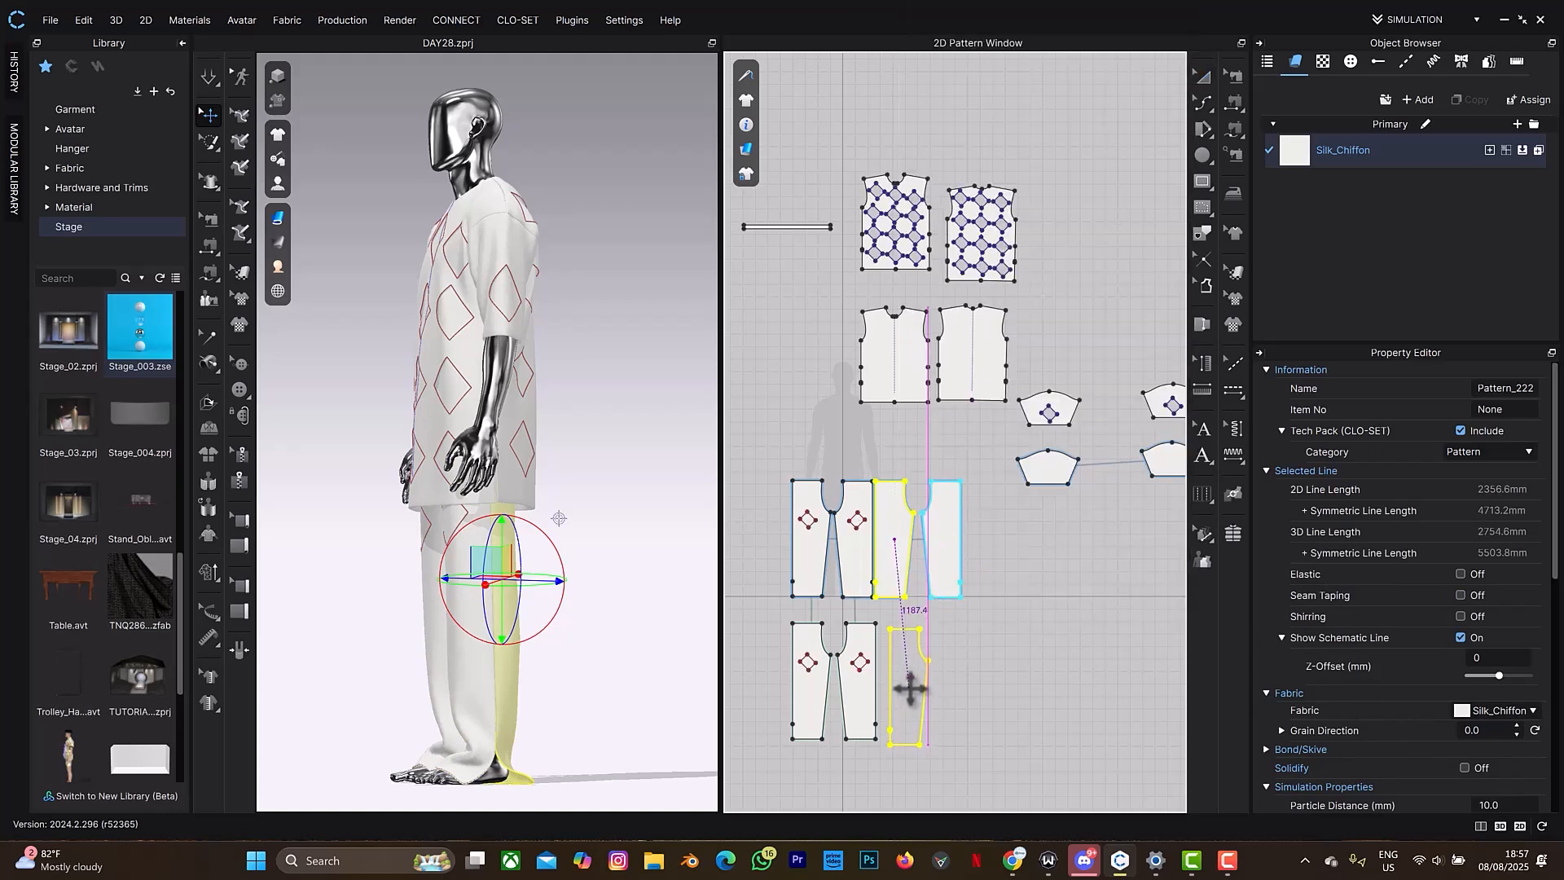
pyautogui.click(960, 560)
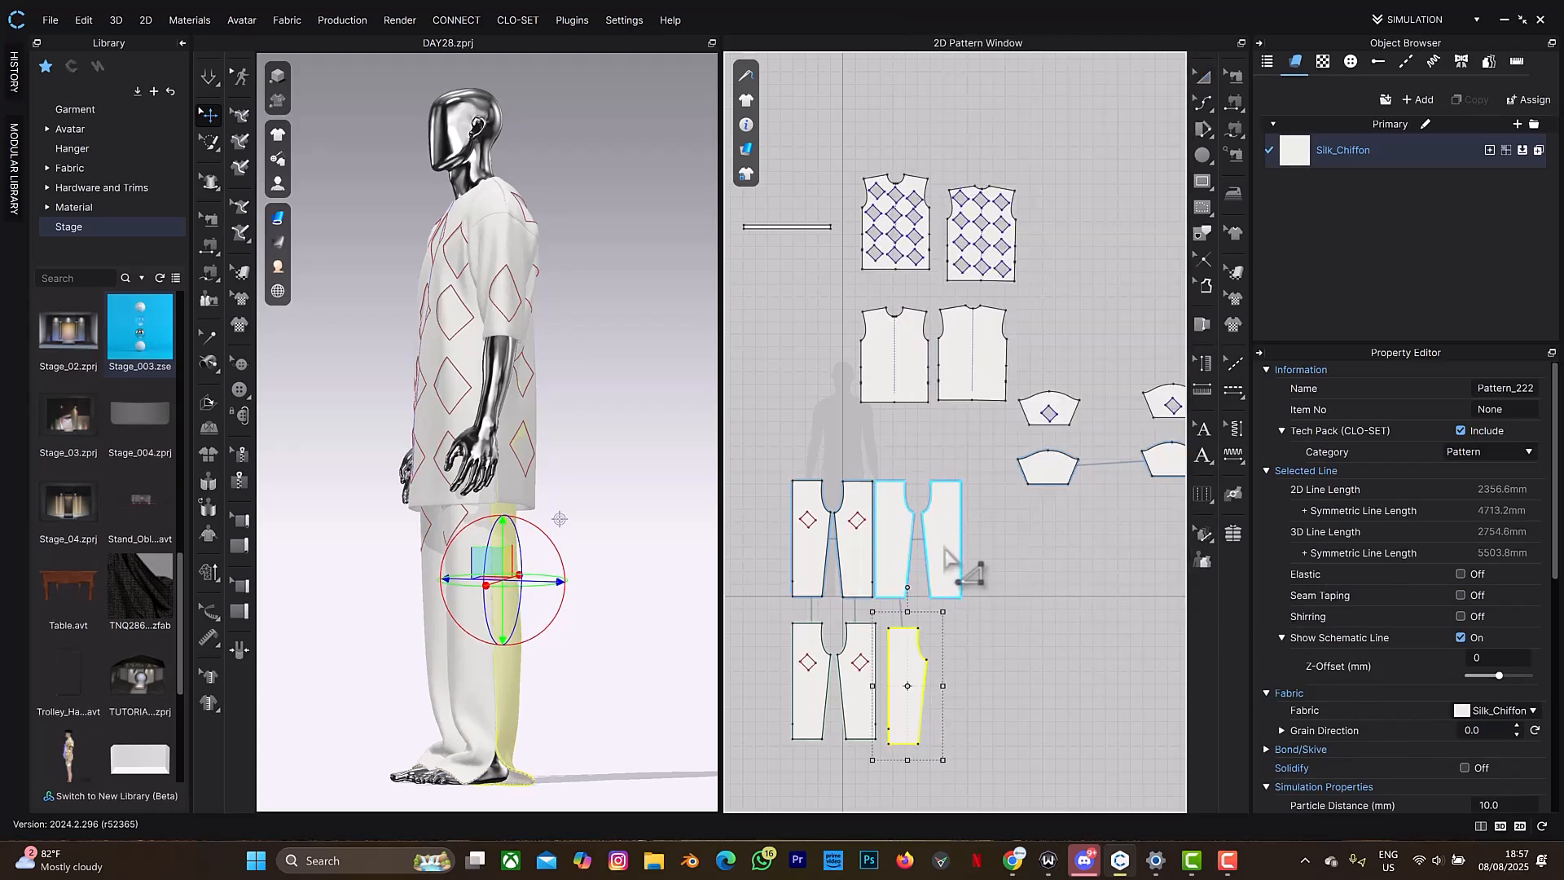
pyautogui.click(943, 548)
pyautogui.rightClick(942, 544)
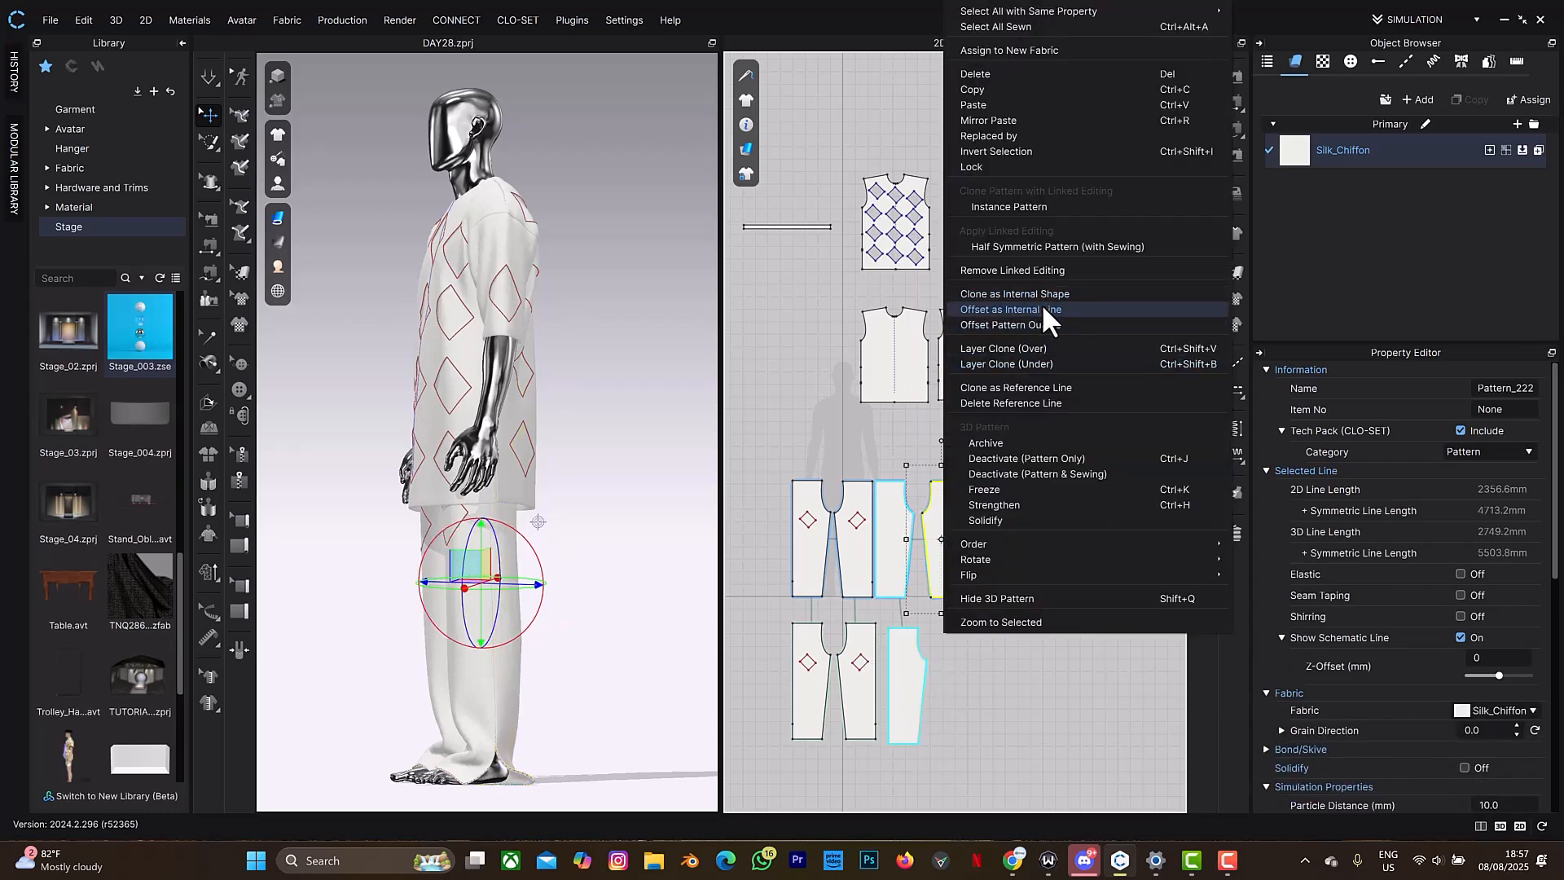
pyautogui.click(1033, 353)
pyautogui.moveTo(943, 540); pyautogui.dragTo(956, 686)
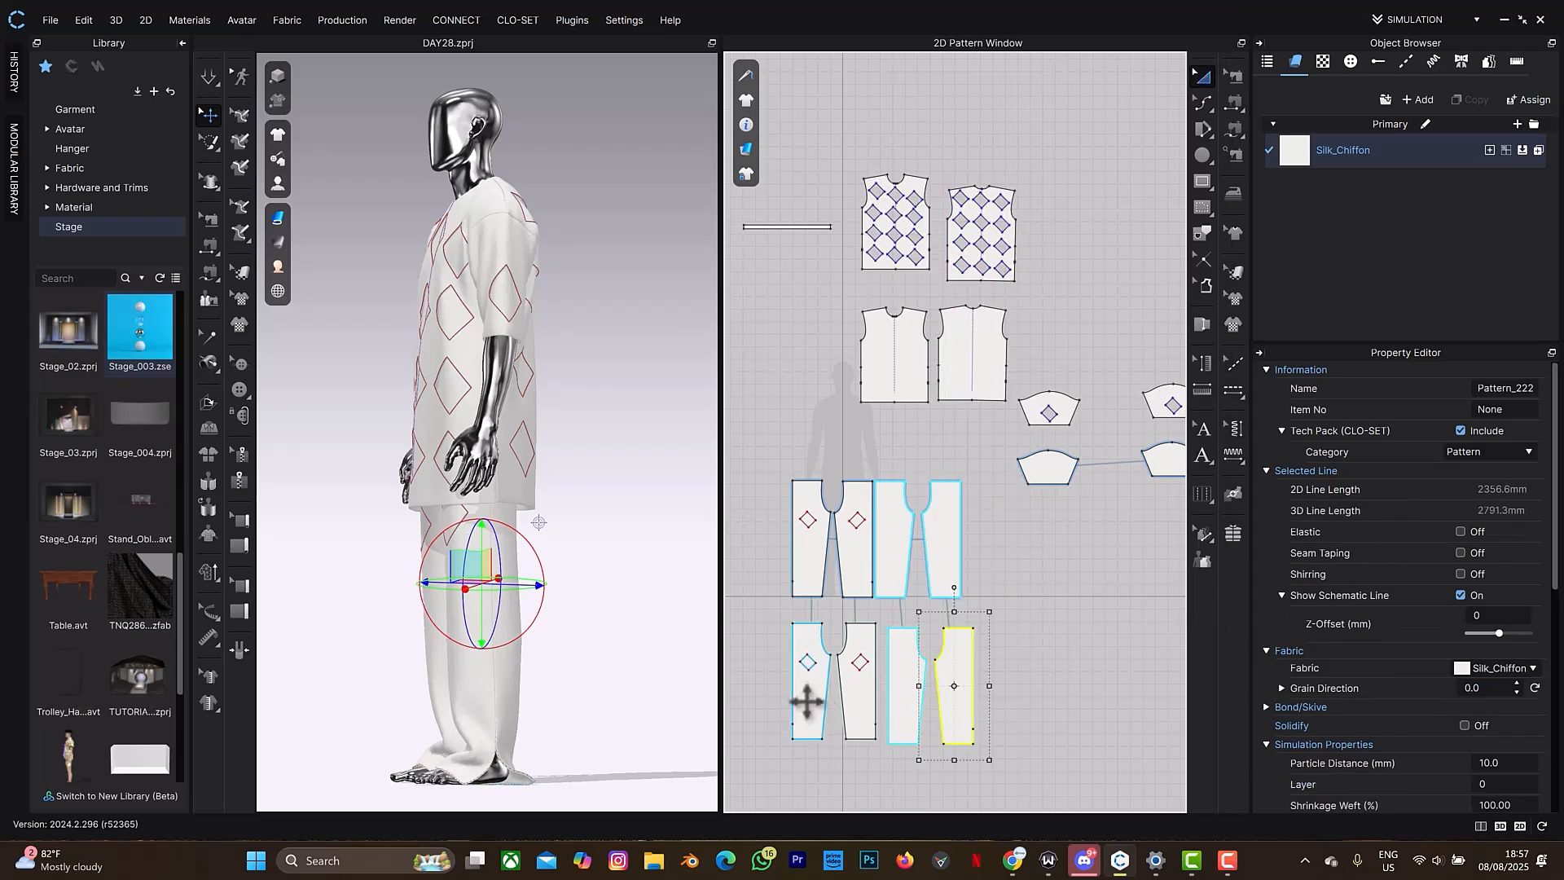
# Select all four cloned trouser leg pieces and remove their linked editing.
pyautogui.keyDown('shift'); pyautogui.click(812, 705); pyautogui.keyUp('shift')
pyautogui.keyDown('shift'); pyautogui.click(863, 695); pyautogui.keyUp('shift')
pyautogui.keyDown('shift'); pyautogui.click(903, 695); pyautogui.keyUp('shift')
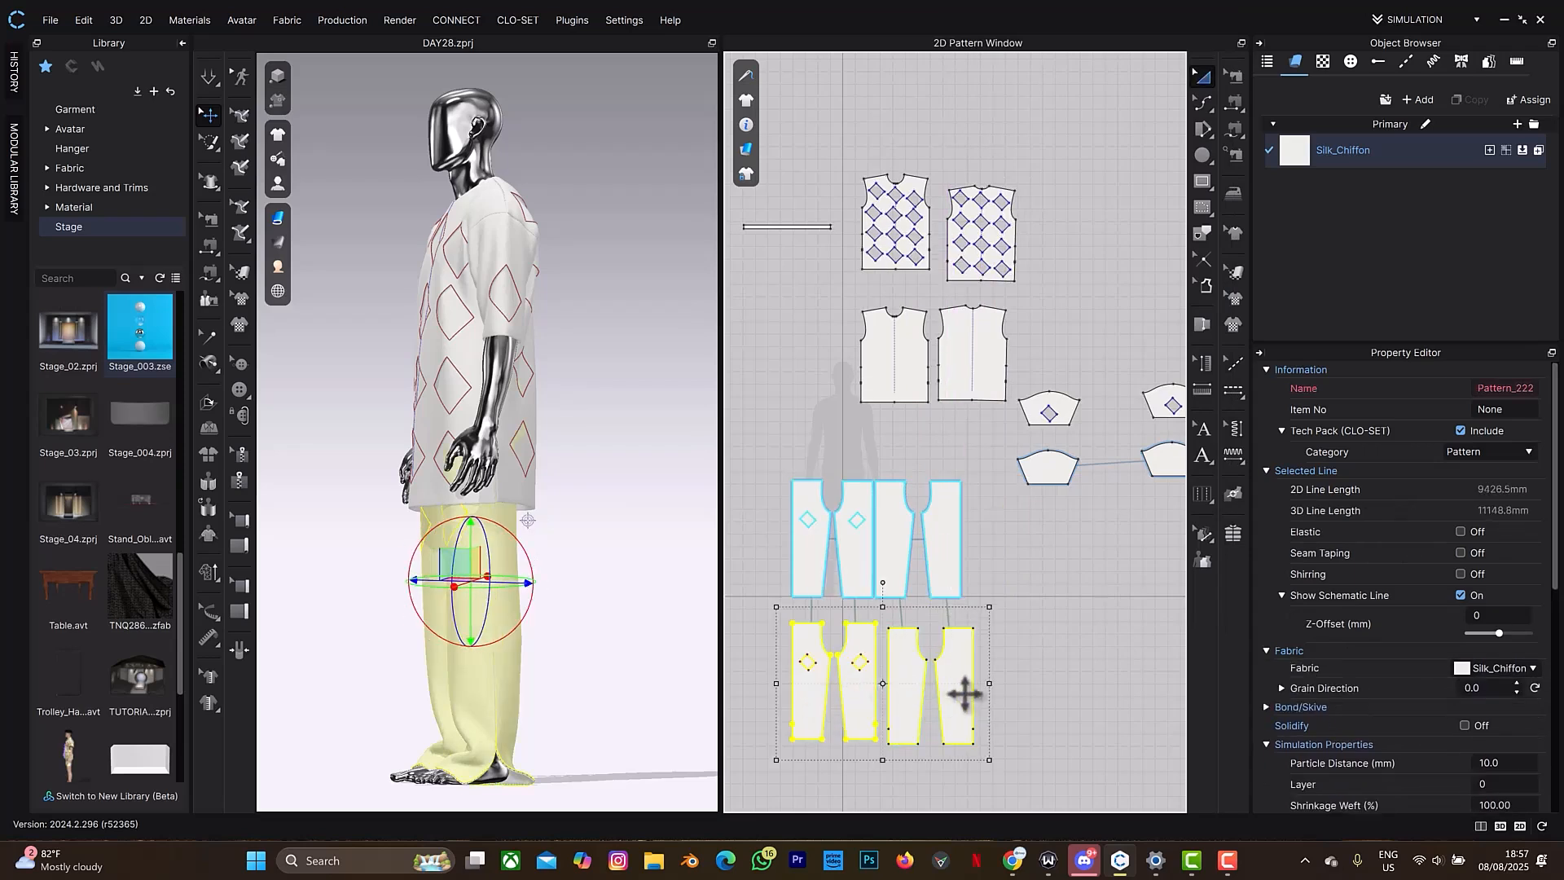
pyautogui.rightClick(964, 693)
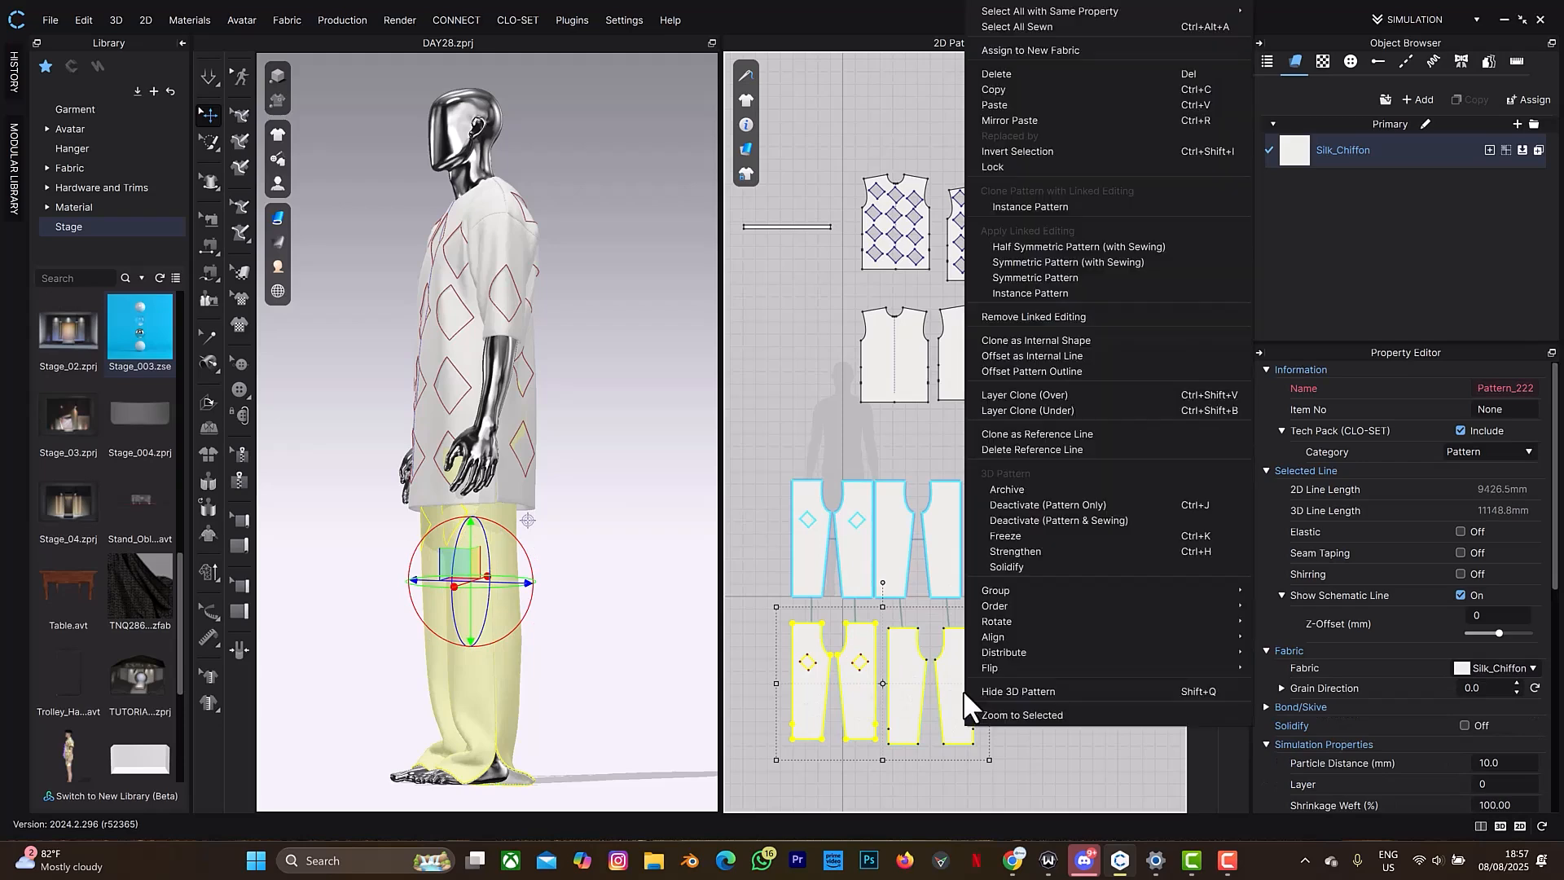
pyautogui.click(1033, 320)
pyautogui.click(1001, 722)
# Delete the diamonds from the original trouser legs and move the first cloned leg's diamond up above crotch level.
pyautogui.scroll(4, 795, 638)
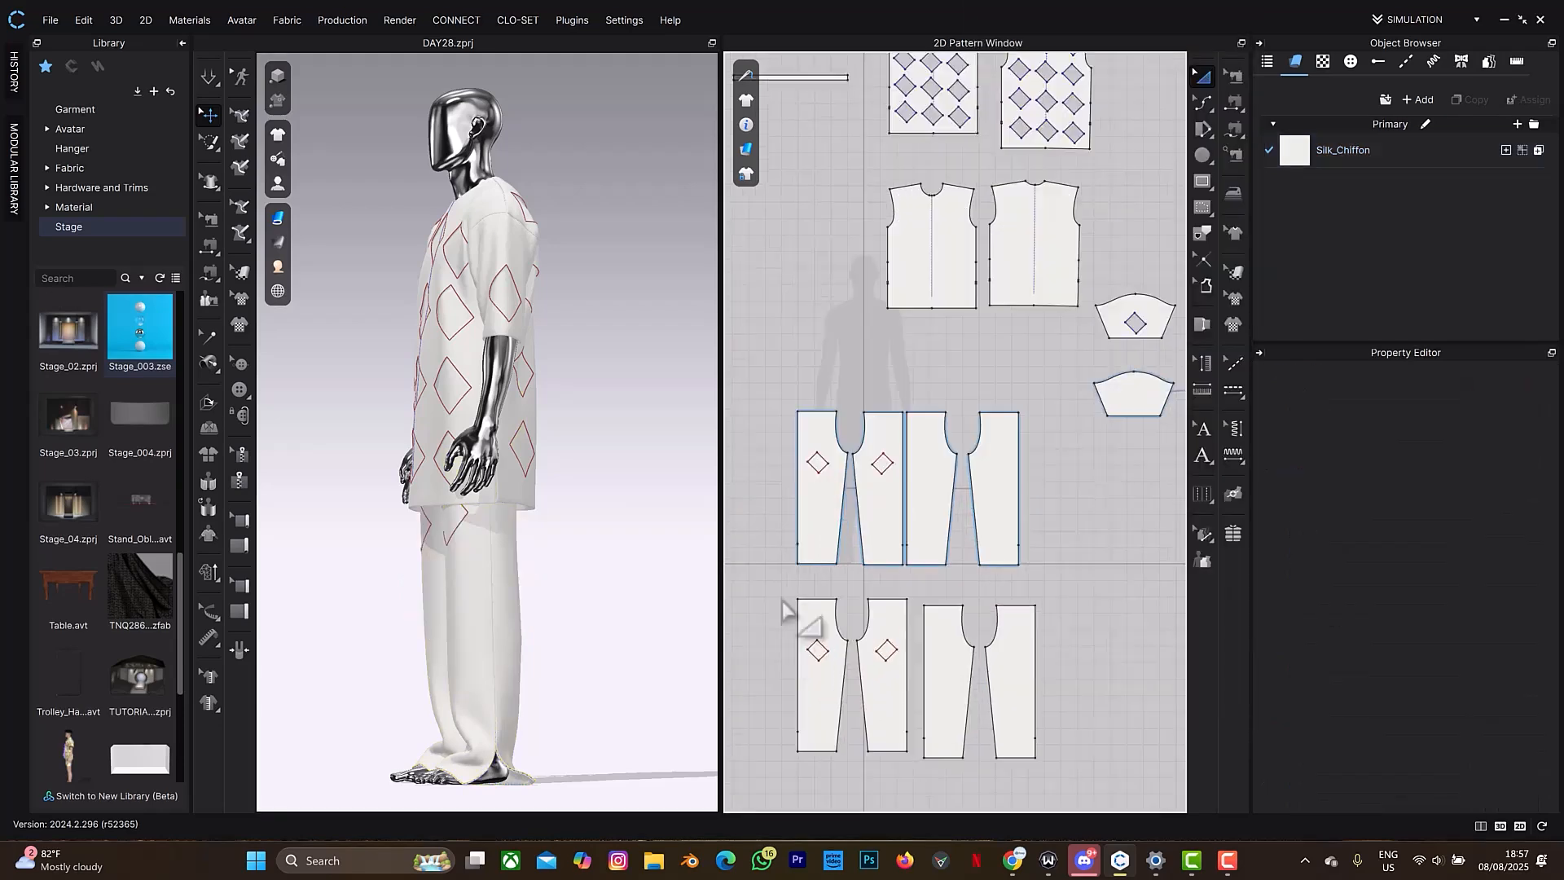
pyautogui.click(841, 402)
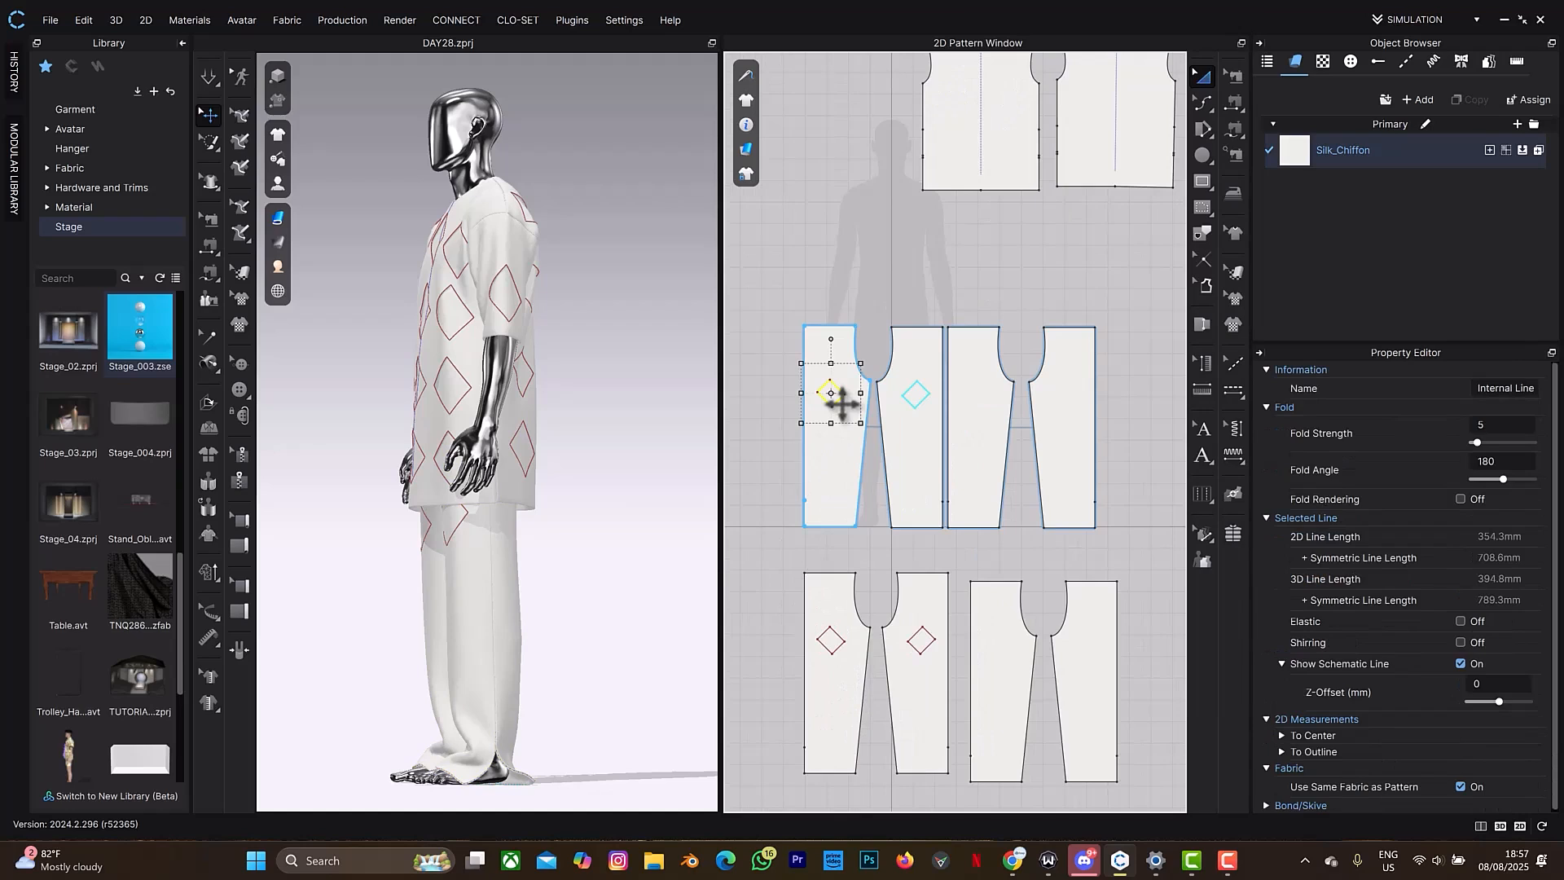
pyautogui.press('Delete')
pyautogui.scroll(3, 830, 641)
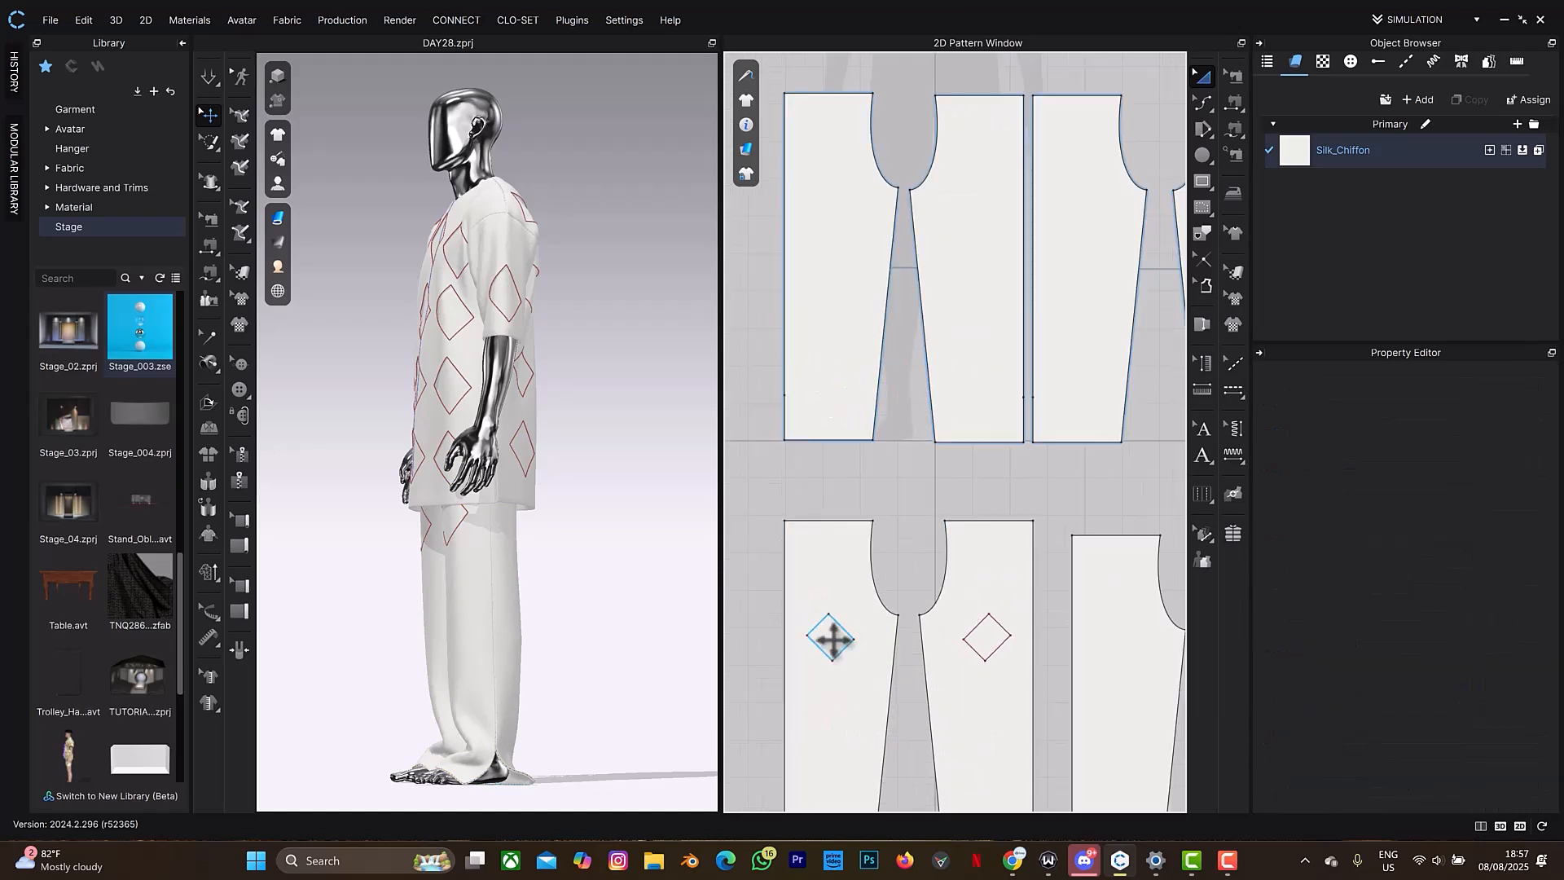
pyautogui.moveTo(837, 632); pyautogui.dragTo(839, 582)
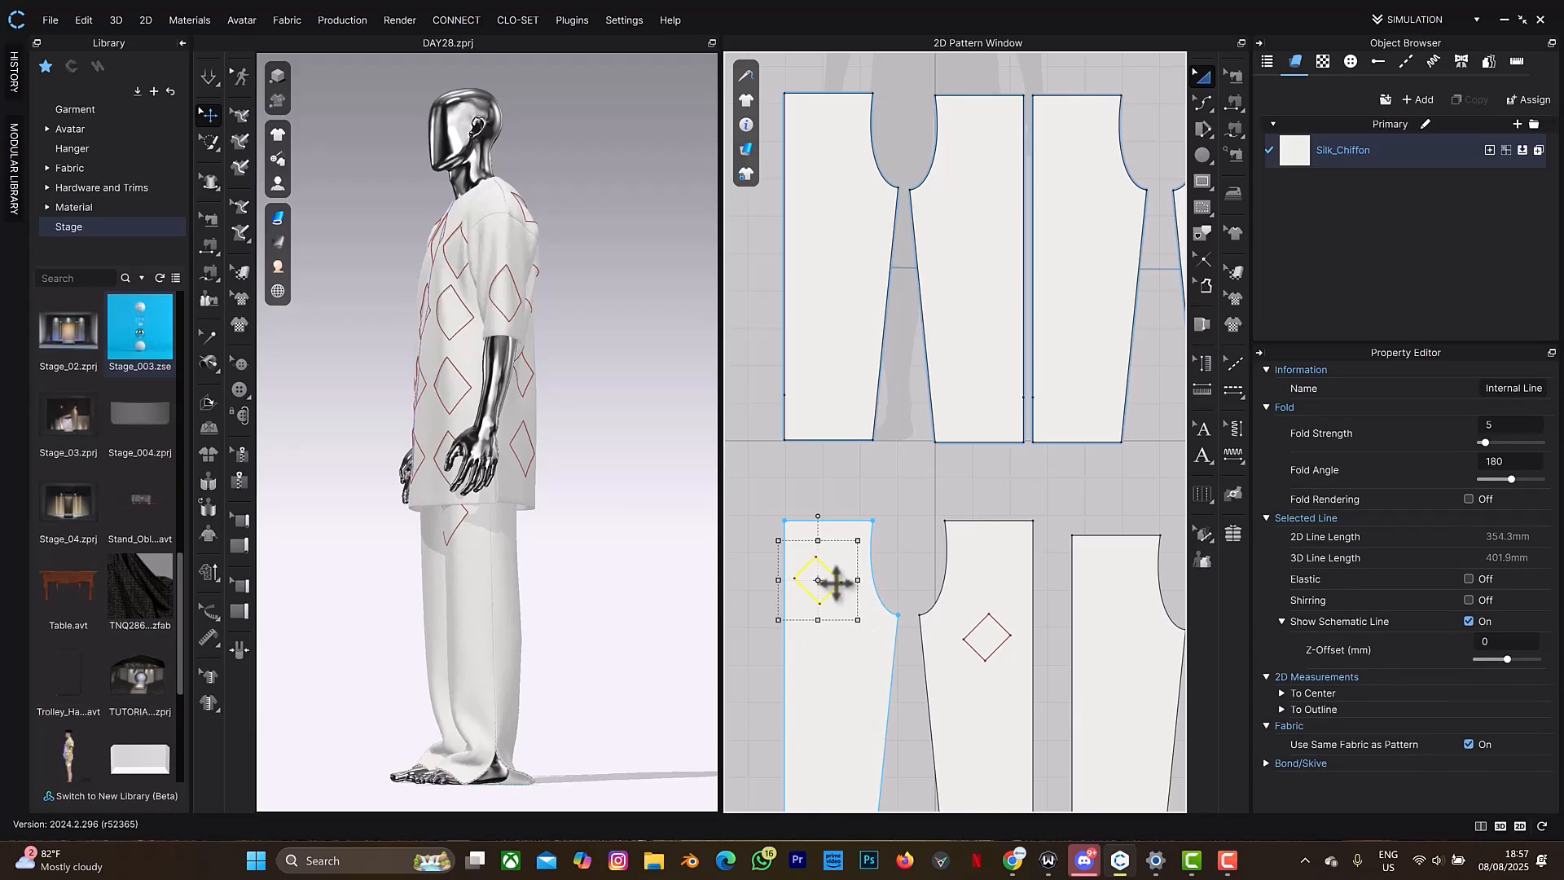
# Try to link the two cloned trouser legs with diamonds as a Symmetric Pattern.
pyautogui.click(883, 684)
pyautogui.keyDown('shift'); pyautogui.click(953, 714); pyautogui.keyUp('shift')
pyautogui.rightClick(959, 715)
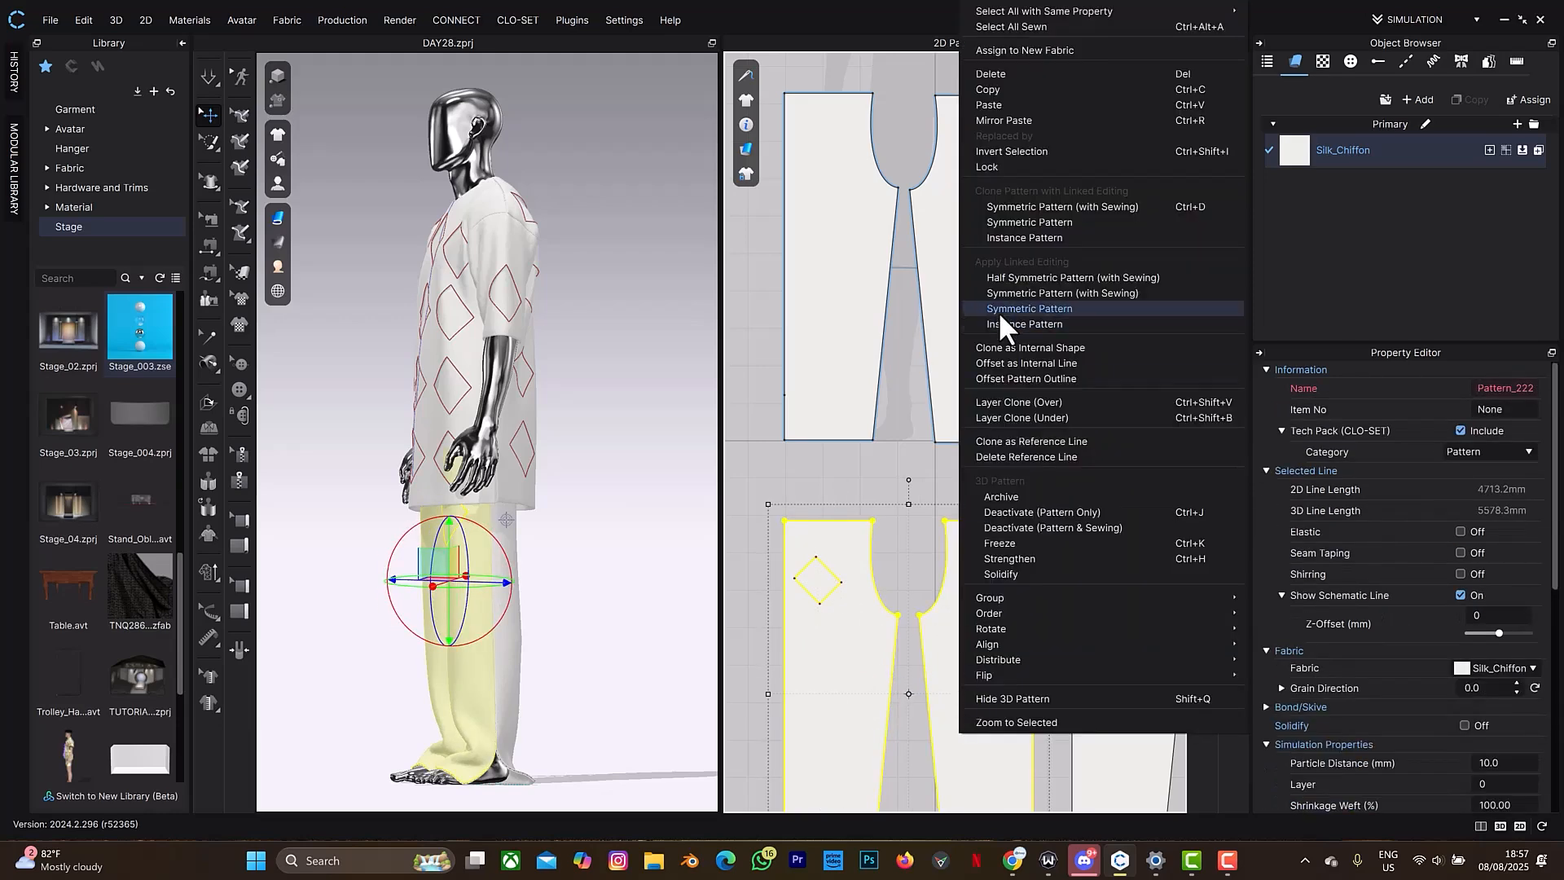
pyautogui.click(1068, 307)
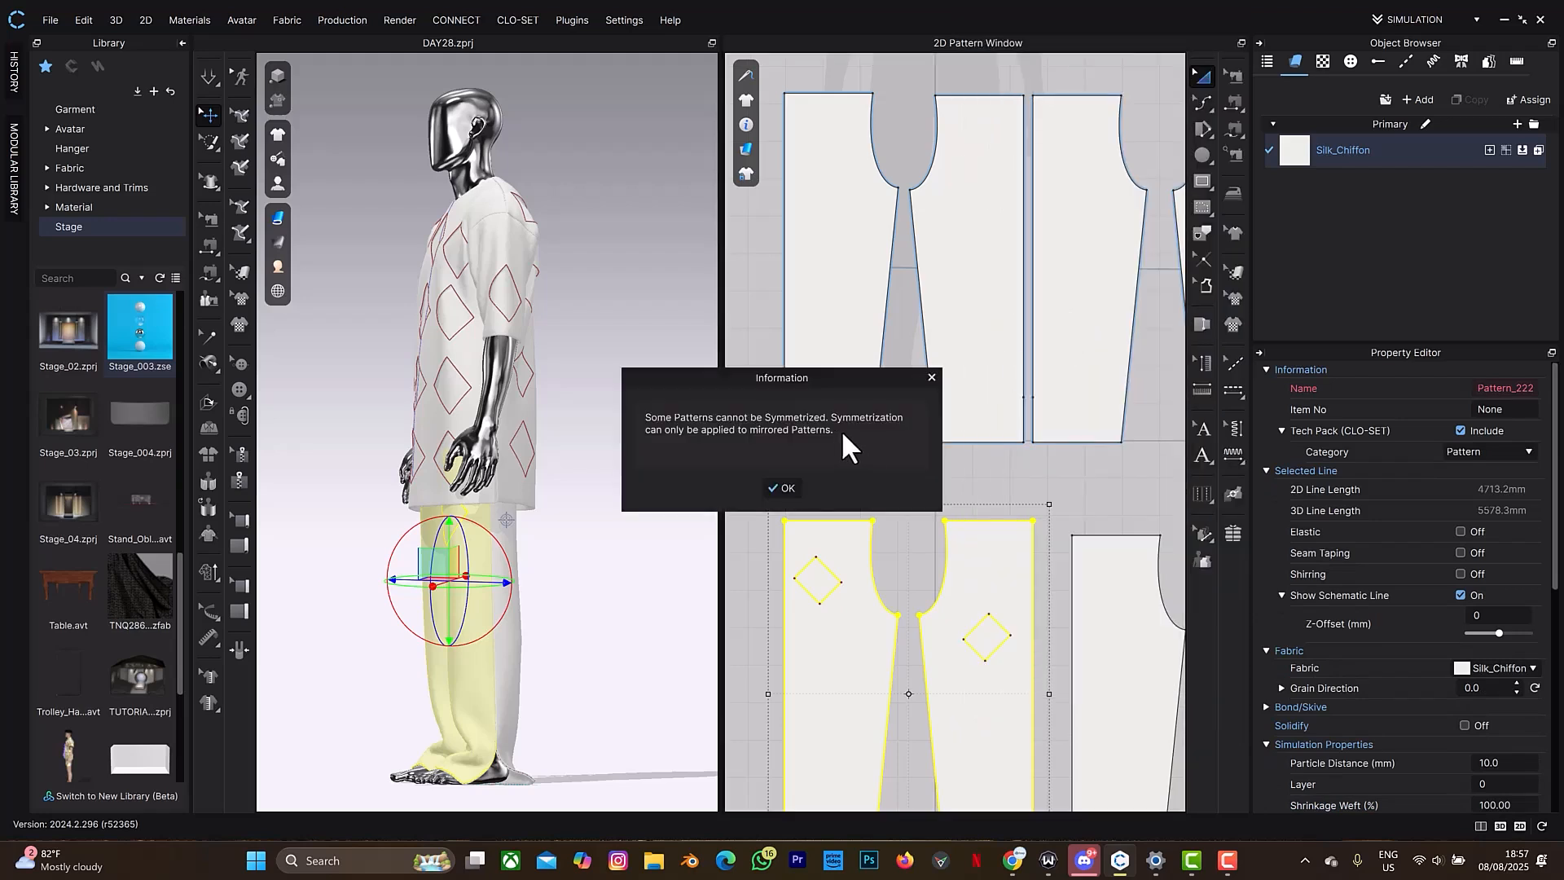
pyautogui.click(931, 378)
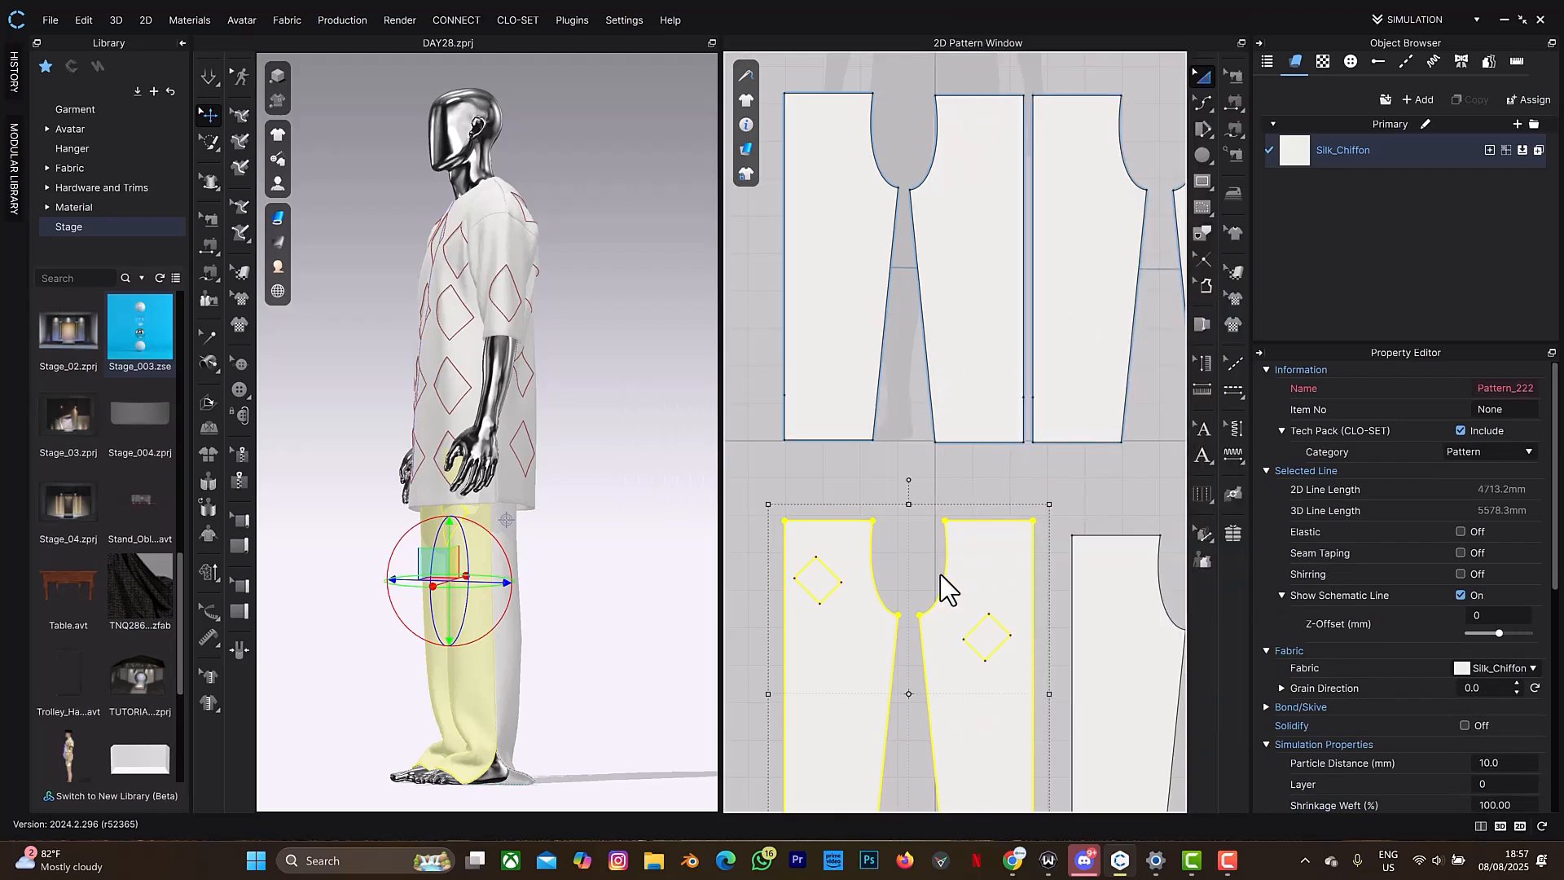
# Delete the second cloned leg's diamond and move the first cloned leg's diamond up onto the original leg above it.
pyautogui.click(981, 625)
pyautogui.press('Delete')
pyautogui.click(811, 570)
pyautogui.hotkey('ctrl', 'c')
pyautogui.hotkey('ctrl', 'v')
pyautogui.click(833, 322)
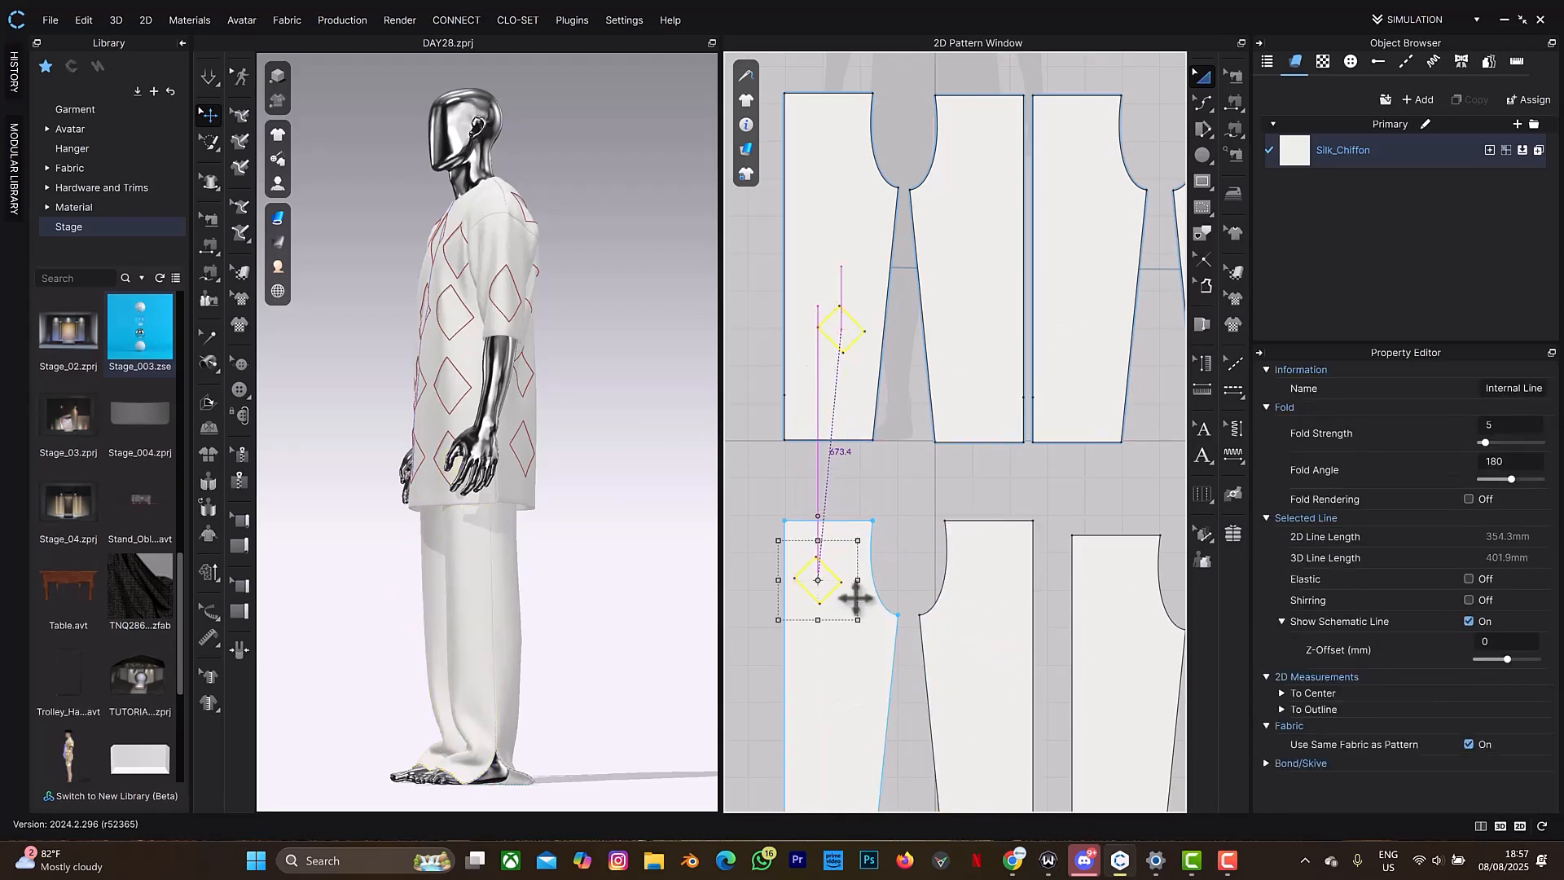
# Try again to apply Symmetric Pattern linked editing to the two cloned trouser legs, now without diamonds.
pyautogui.keyDown('shift'); pyautogui.click(865, 652); pyautogui.keyUp('shift')
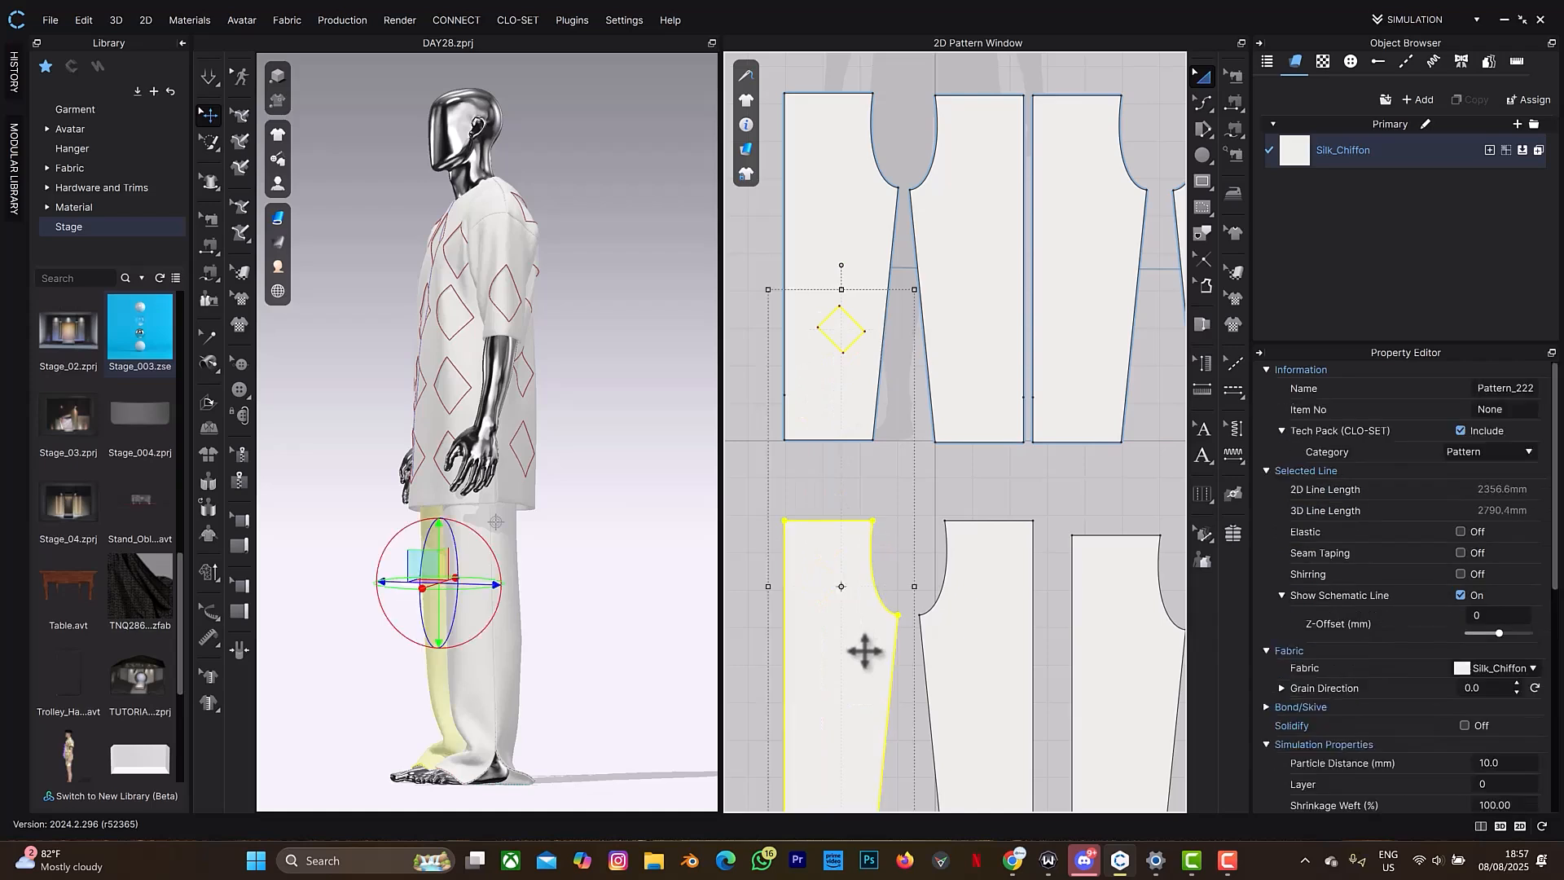
pyautogui.keyDown('shift'); pyautogui.click(998, 636); pyautogui.keyUp('shift')
pyautogui.rightClick(999, 636)
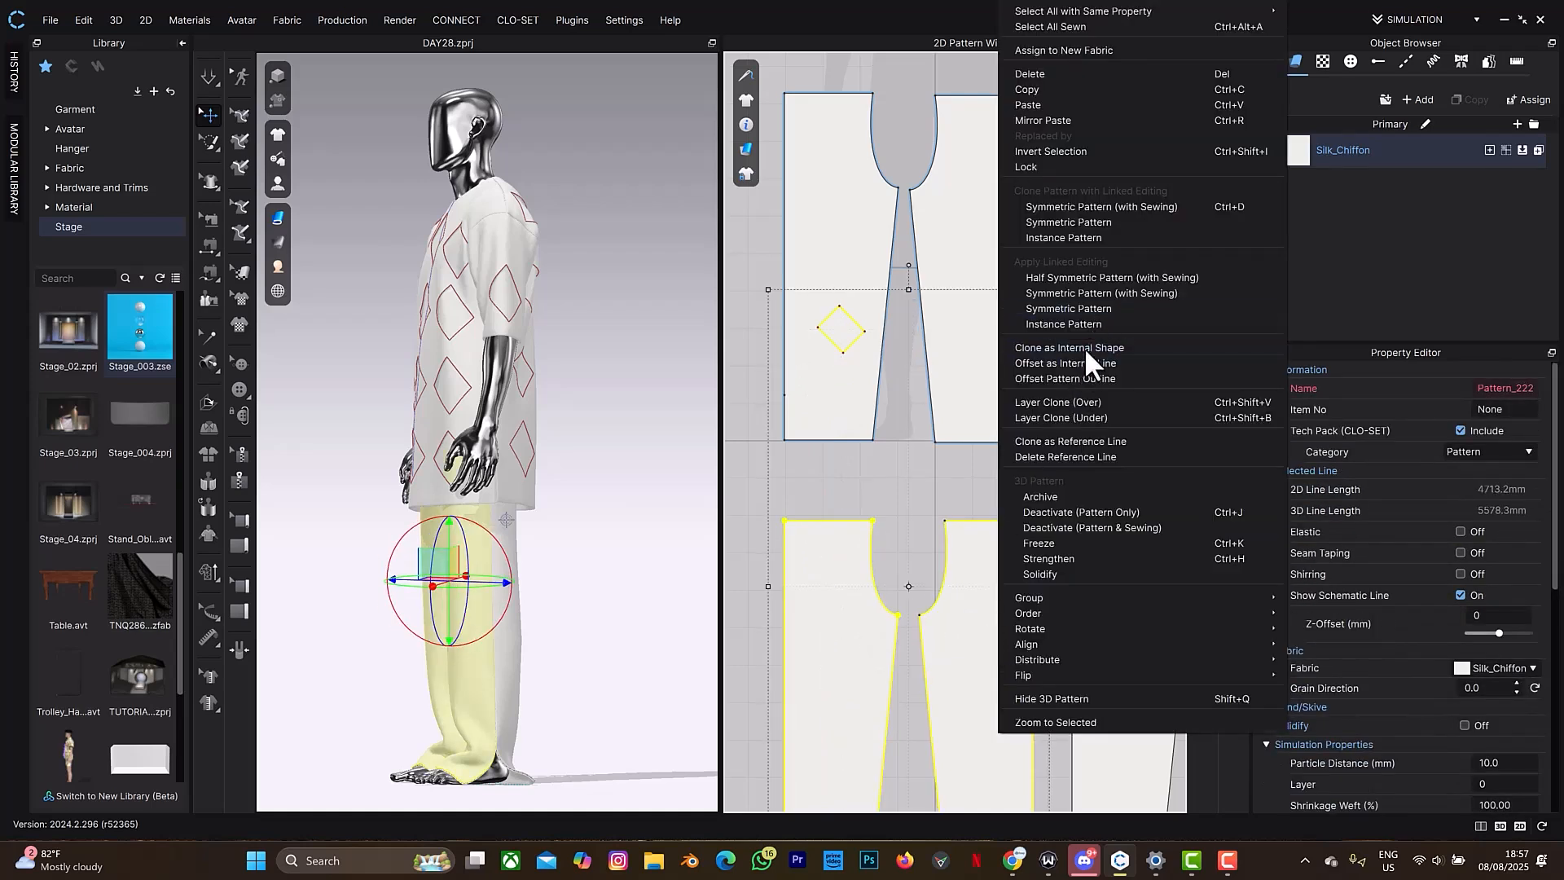
pyautogui.click(1091, 307)
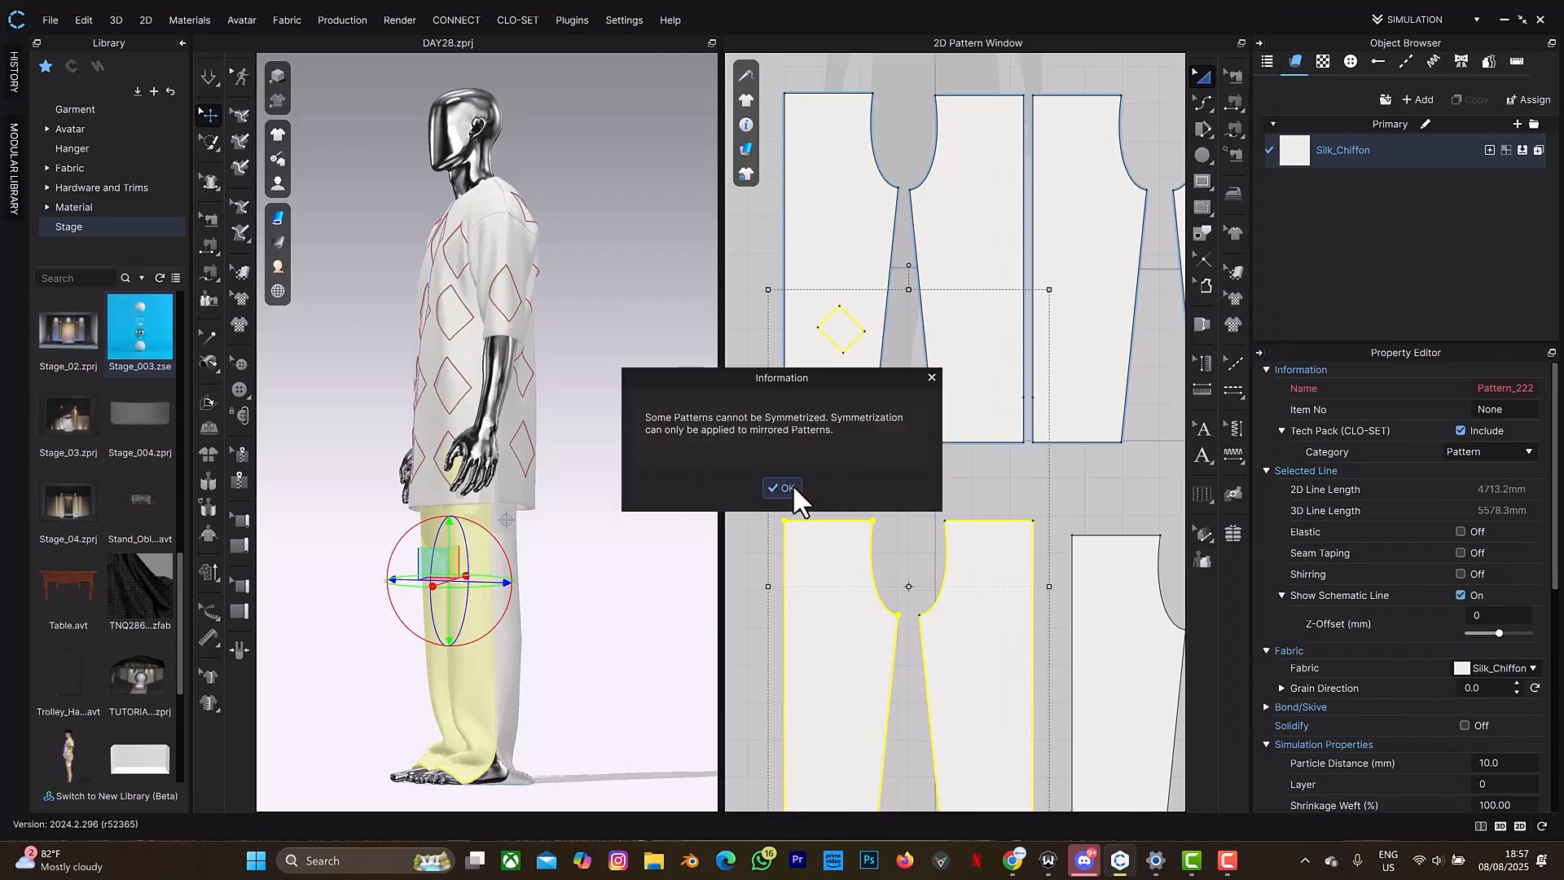
pyautogui.click(784, 488)
pyautogui.scroll(-4, 925, 590)
pyautogui.moveTo(939, 593); pyautogui.dragTo(900, 417, button='middle')
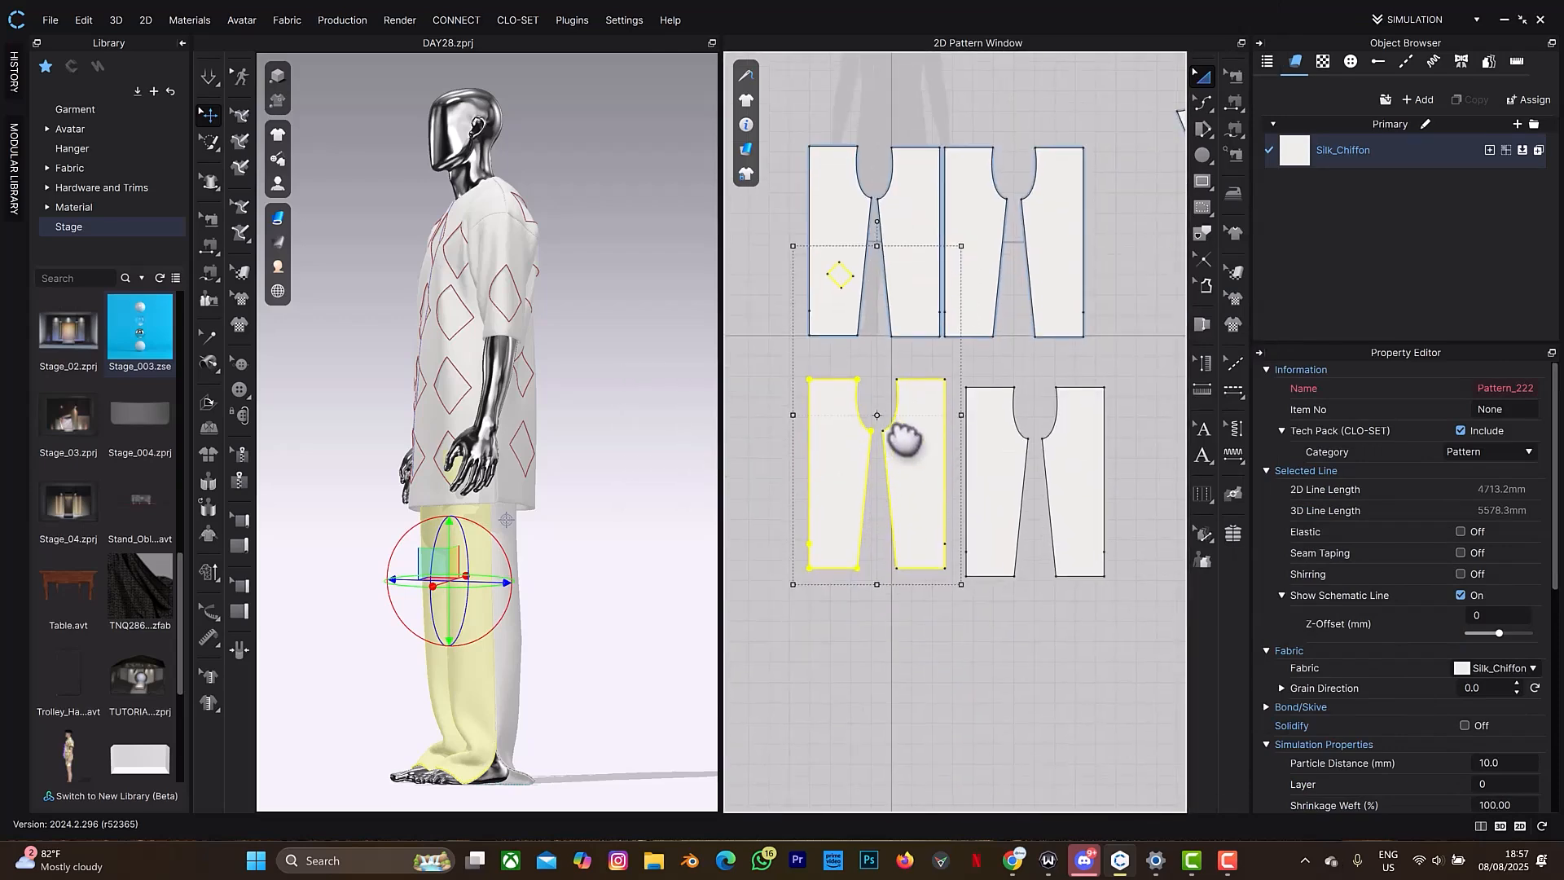
# Move the diamond from the original trouser leg onto the first cloned leg and add a second diamond diagonally below it.
pyautogui.click(848, 627)
pyautogui.click(838, 275)
pyautogui.moveTo(838, 276); pyautogui.dragTo(828, 419)
pyautogui.press('z')
pyautogui.moveTo(848, 297); pyautogui.dragTo(855, 445)
pyautogui.click(853, 444)
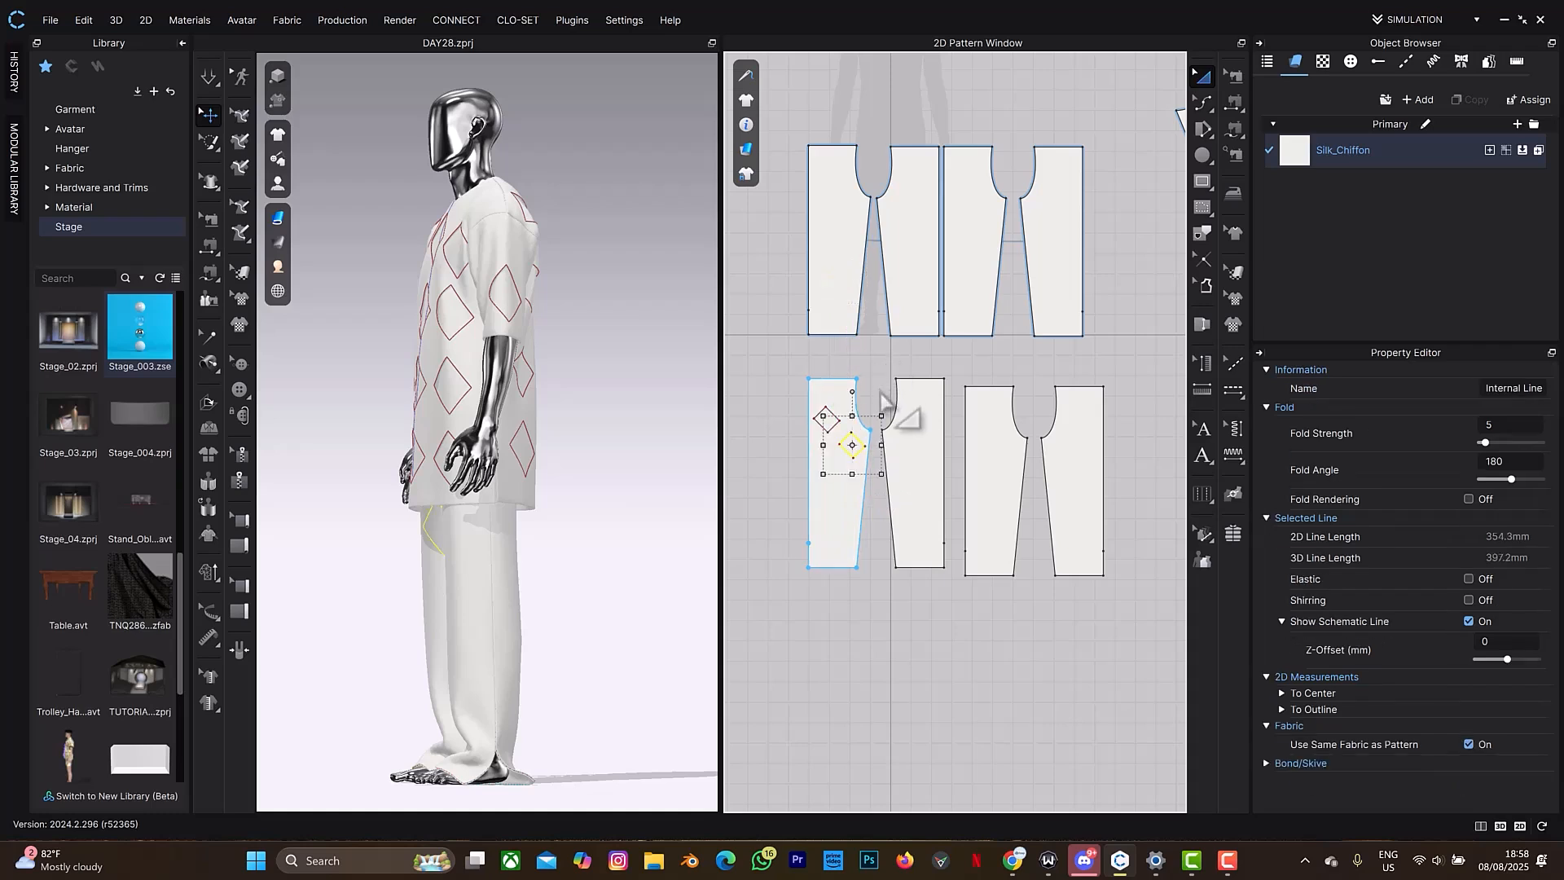
# Move both diamonds up toward the cloned leg's waistline, one near the outer edge and one beside the crotch curve.
pyautogui.scroll(5, 882, 398)
pyautogui.moveTo(800, 448); pyautogui.dragTo(970, 394, button='middle')
pyautogui.moveTo(908, 407); pyautogui.dragTo(904, 342)
pyautogui.moveTo(977, 485); pyautogui.dragTo(892, 395)
pyautogui.click(890, 397)
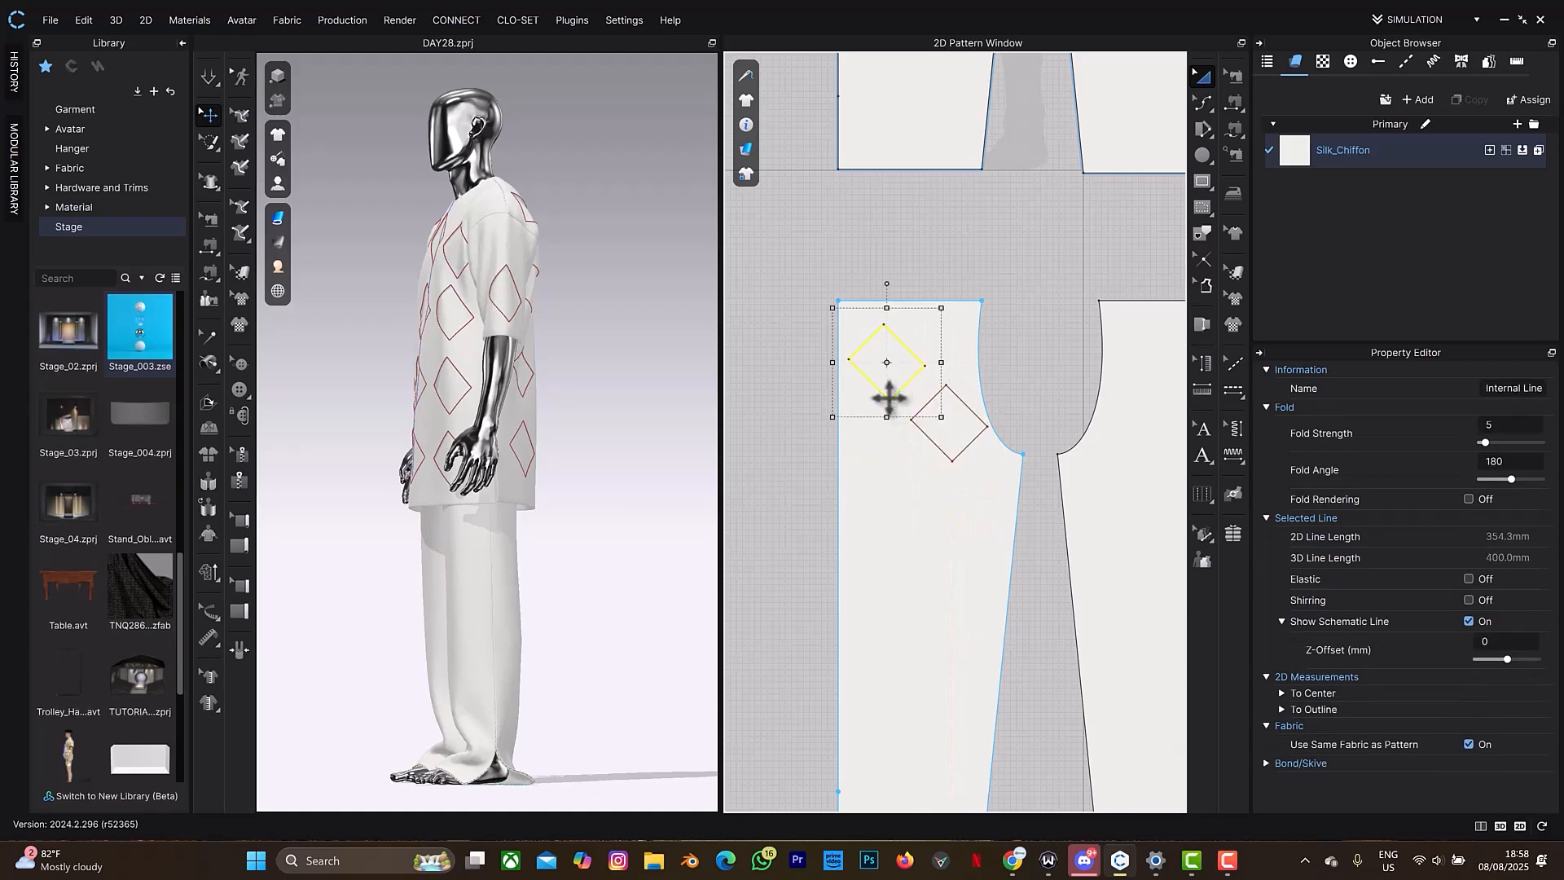
# Paste a copy of the crotch-side diamond directly below the upper outer diamond.
pyautogui.click(929, 438)
pyautogui.moveTo(929, 438); pyautogui.dragTo(887, 466)
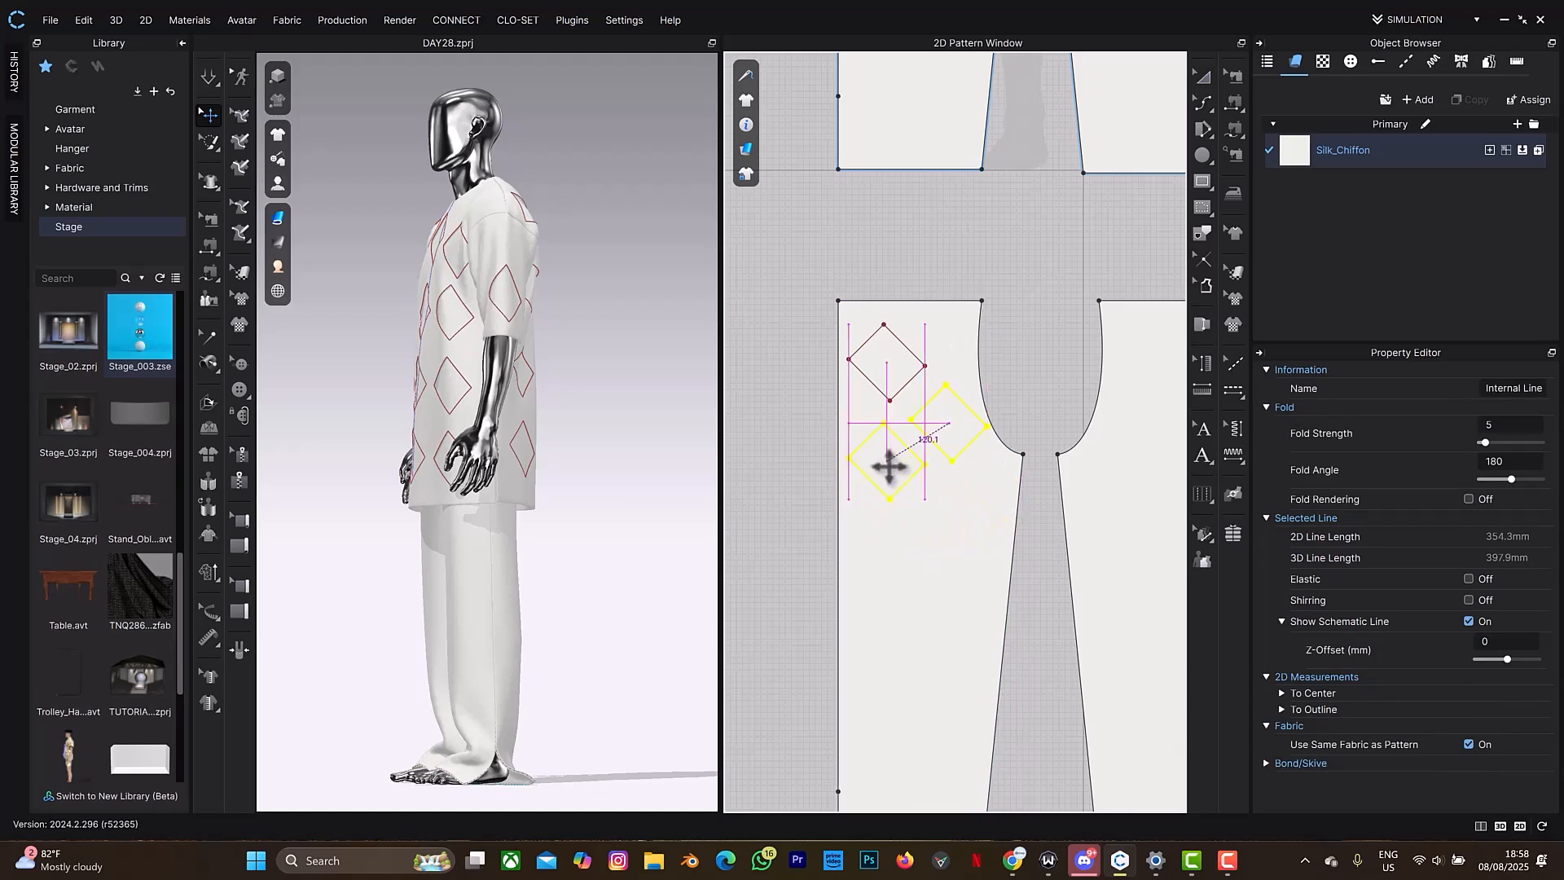
pyautogui.click(888, 473)
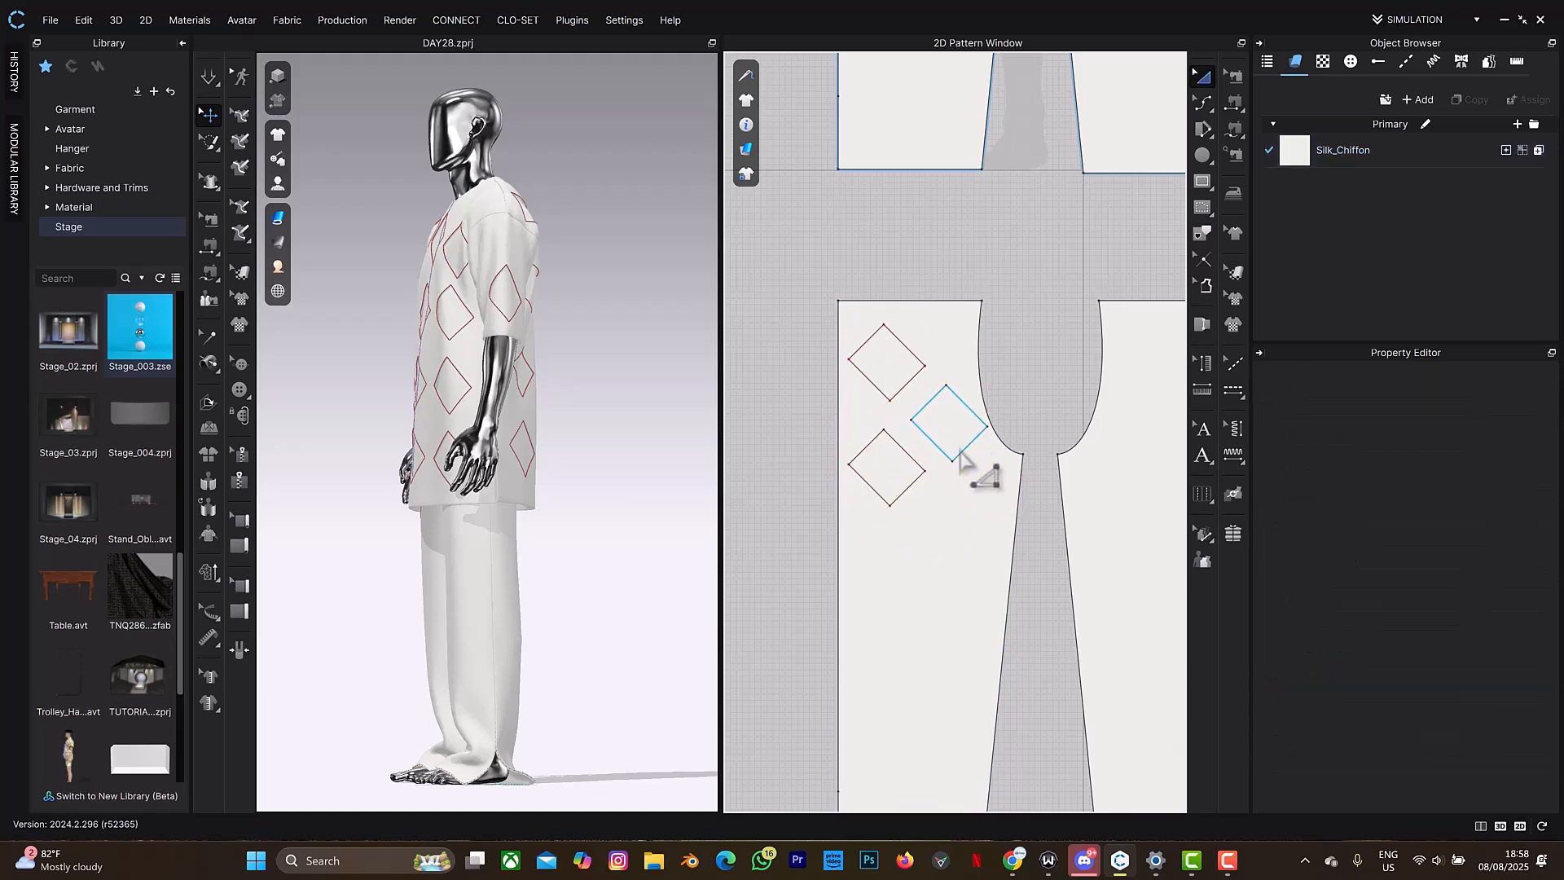
# Paste a copy of the crotch-side and lower outer diamonds as a pair further down the first cloned leg.
pyautogui.click(960, 449)
pyautogui.keyDown('shift'); pyautogui.click(913, 484); pyautogui.keyUp('shift')
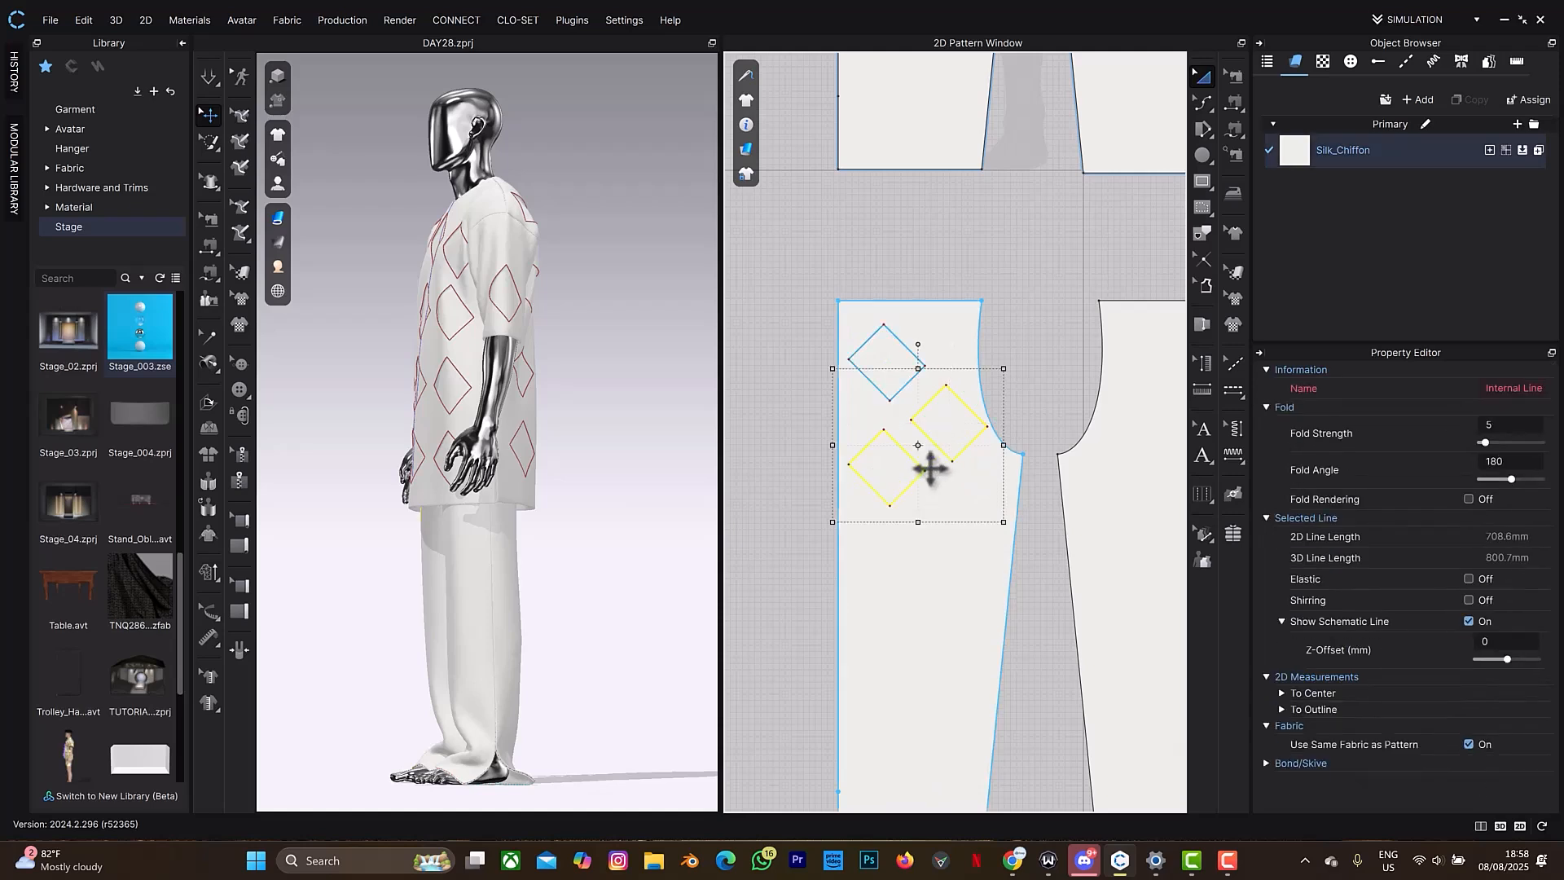
pyautogui.hotkey('ctrl', 'v')
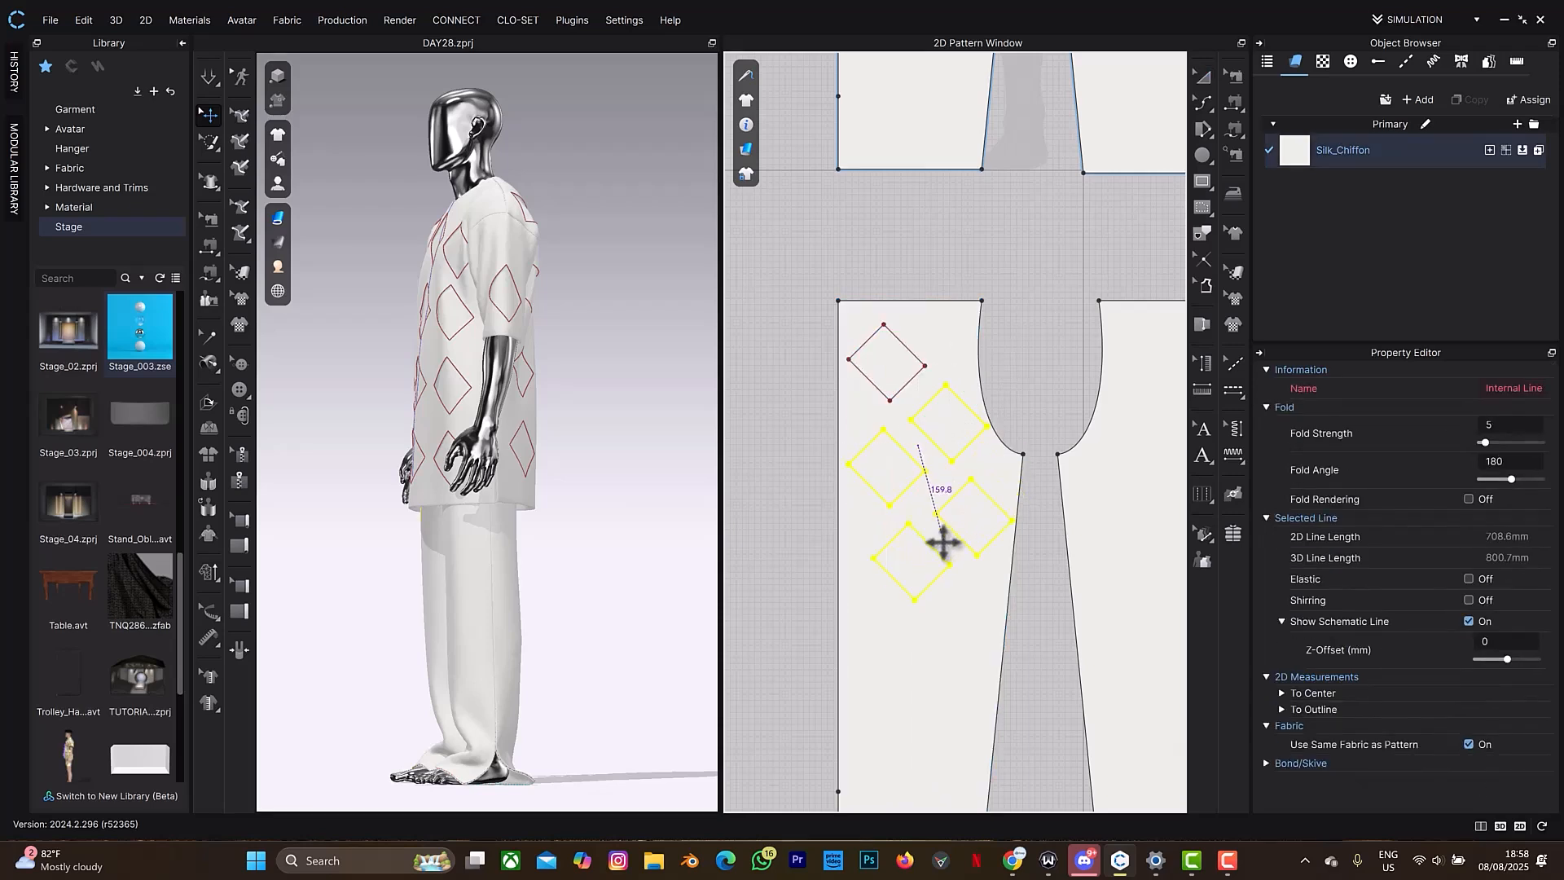
pyautogui.click(934, 550)
# Paste the lowest diamond pair down to the hem with Number of Shapes 2 and Right position 121.4 mm.
pyautogui.moveTo(1041, 626); pyautogui.dragTo(1071, 366, button='middle')
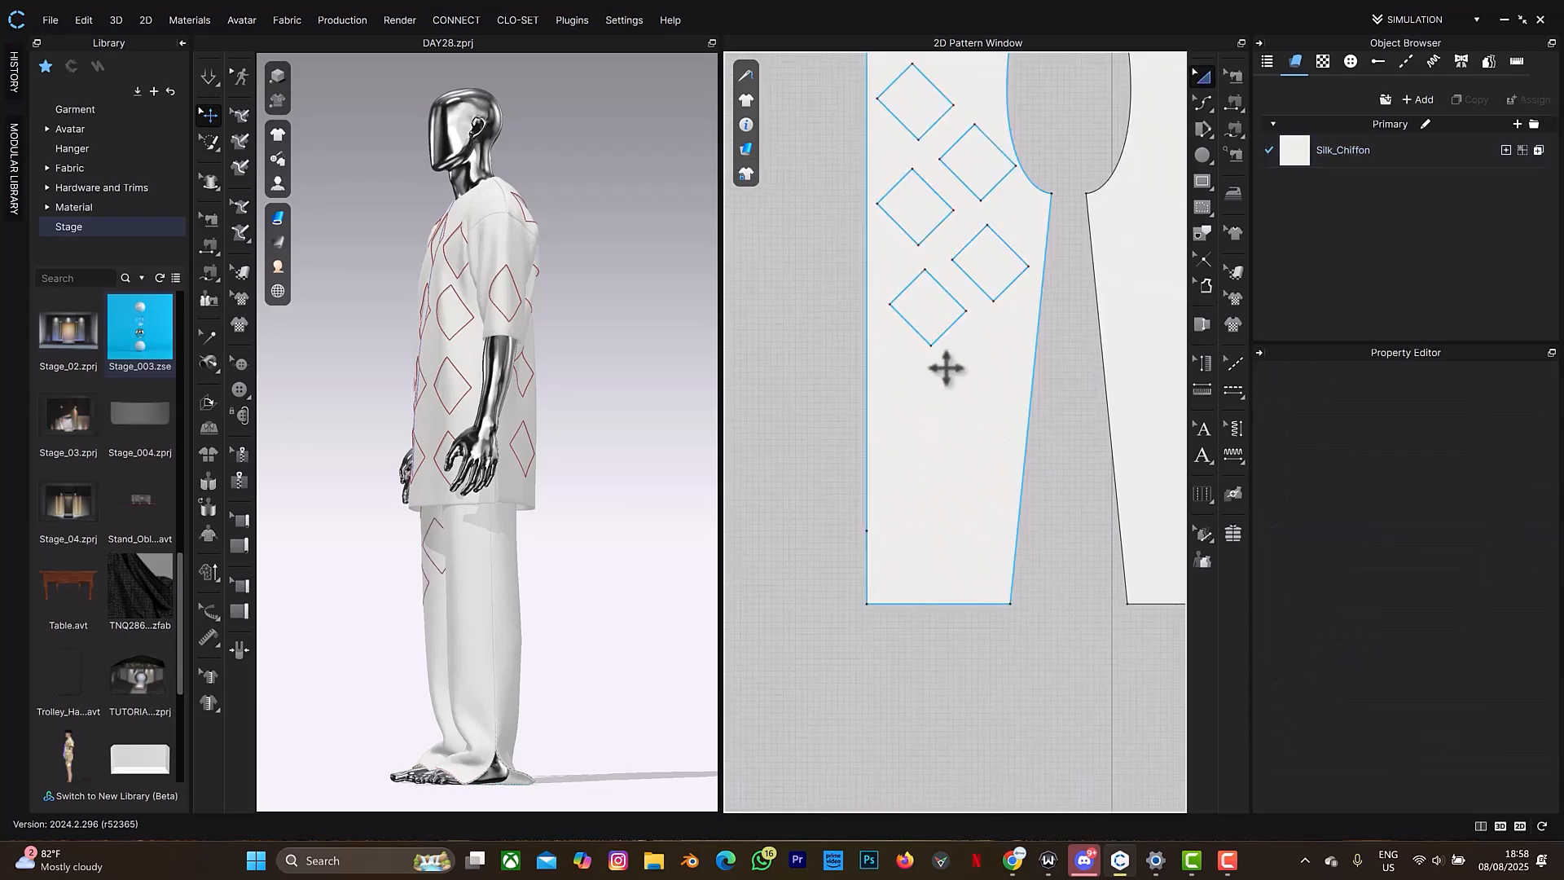
pyautogui.click(962, 313)
pyautogui.keyDown('shift'); pyautogui.click(978, 278); pyautogui.keyUp('shift')
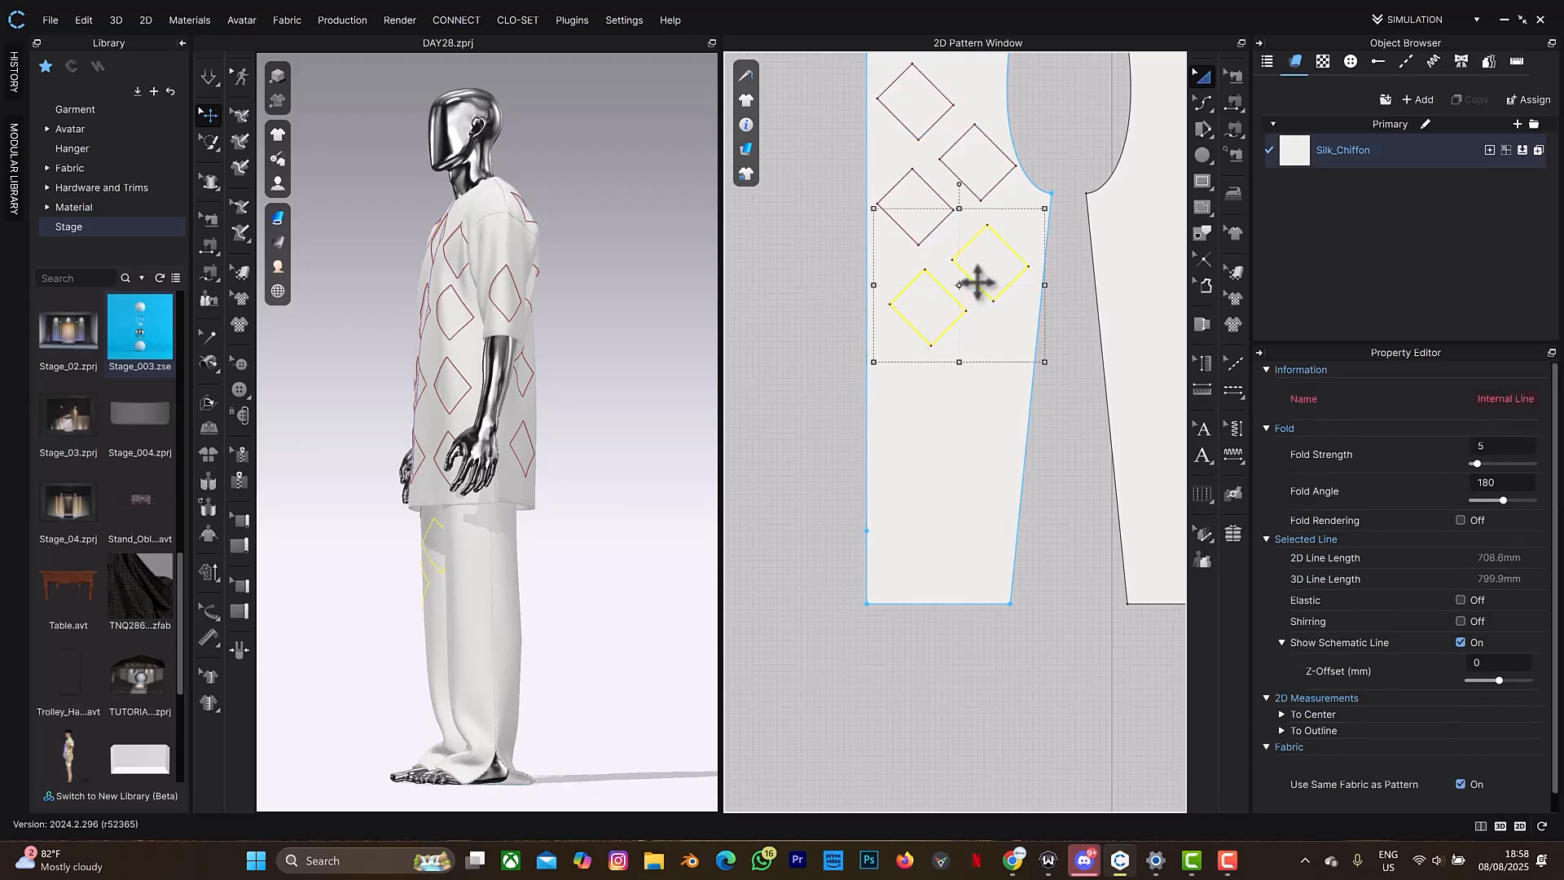
pyautogui.moveTo(977, 282); pyautogui.dragTo(945, 413)
pyautogui.rightClick(945, 413)
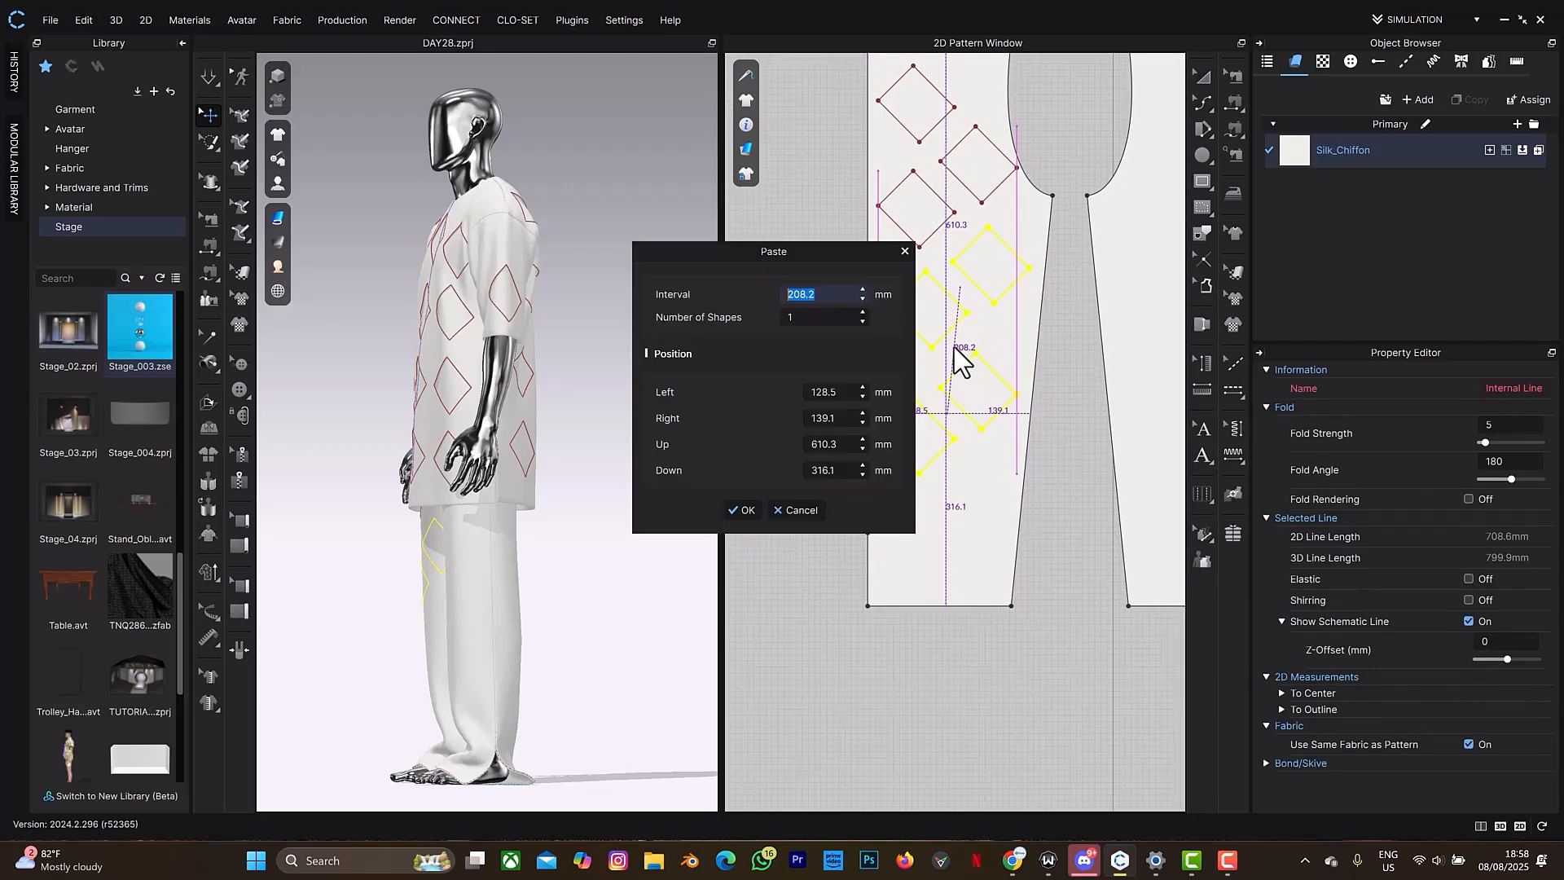
pyautogui.click(863, 313)
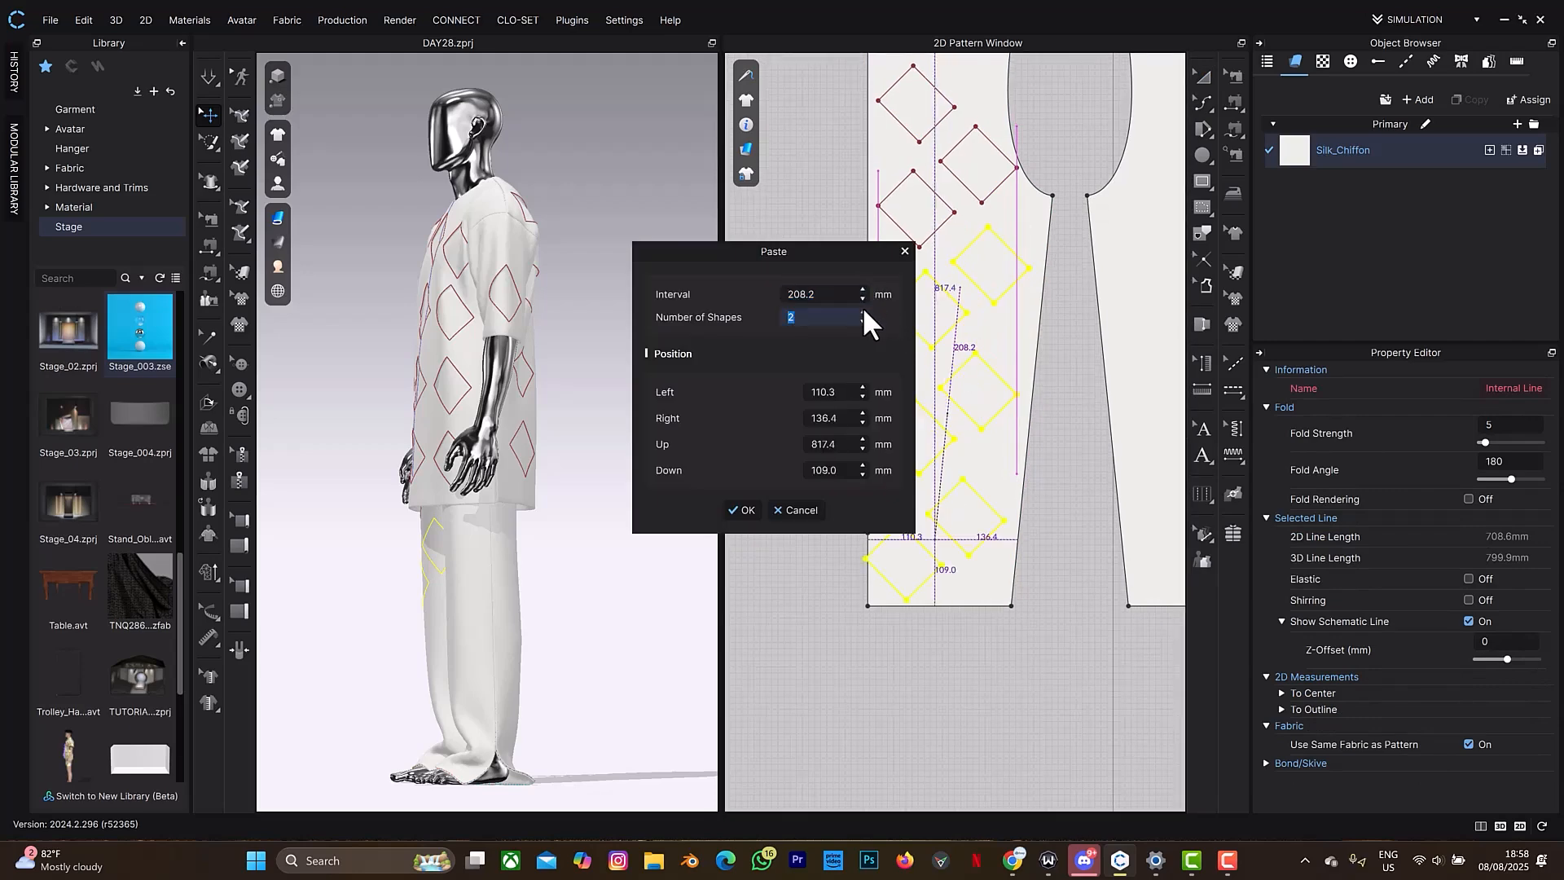
pyautogui.click(862, 410)
pyautogui.click(863, 420)
pyautogui.click(862, 420)
pyautogui.click(862, 420)
pyautogui.click(863, 420)
pyautogui.click(863, 421)
pyautogui.click(863, 420)
pyautogui.click(862, 420)
pyautogui.click(862, 420)
pyautogui.click(863, 421)
pyautogui.click(863, 421)
pyautogui.click(862, 420)
pyautogui.click(863, 420)
pyautogui.click(862, 420)
pyautogui.click(863, 420)
pyautogui.click(862, 421)
pyautogui.click(863, 420)
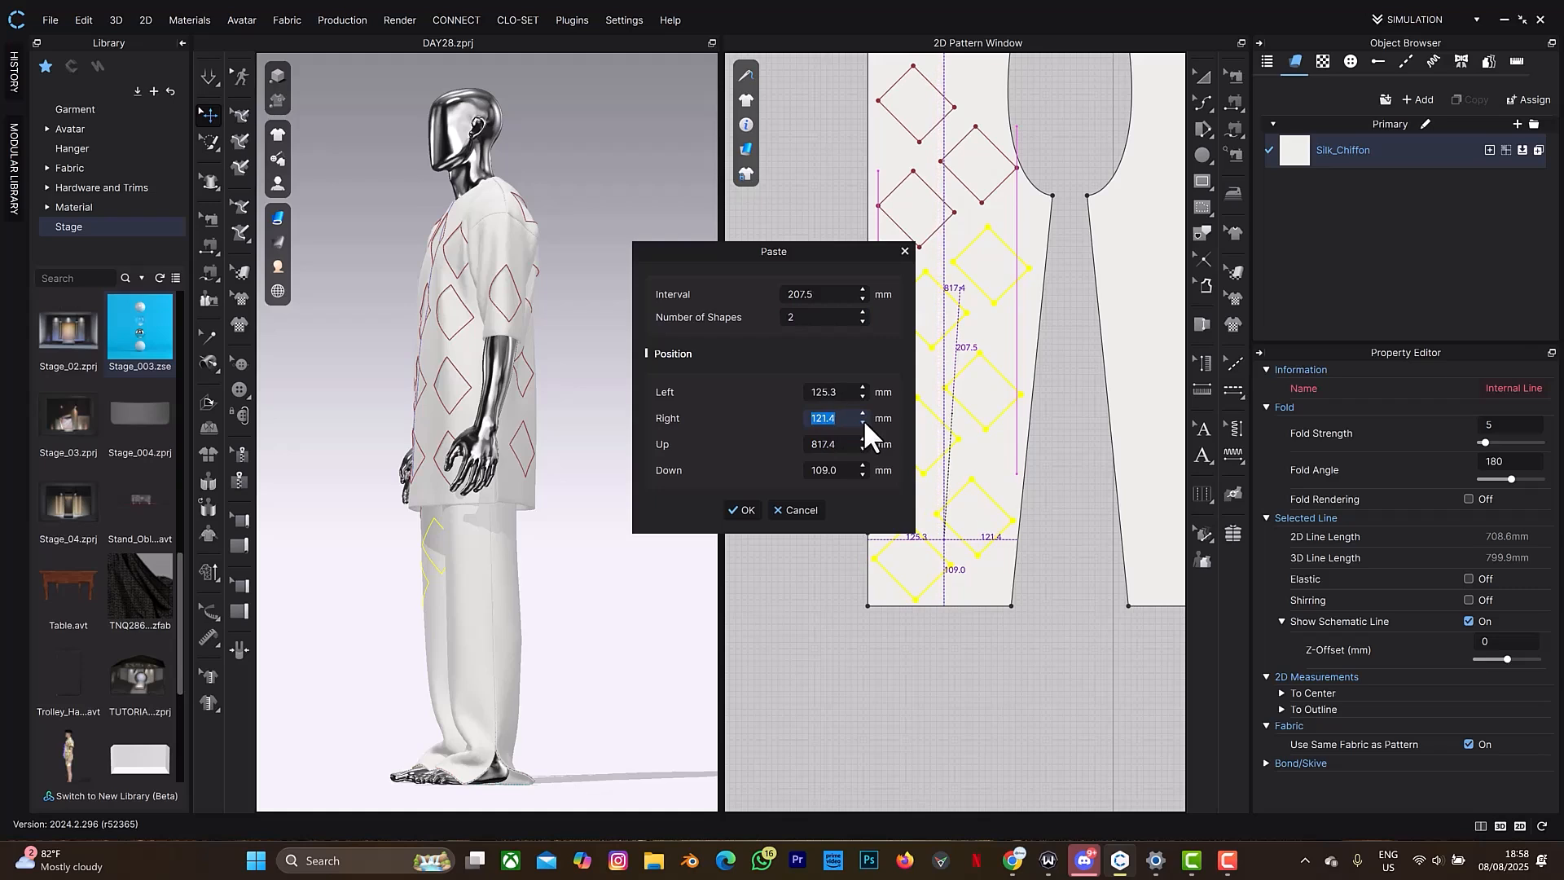
pyautogui.click(747, 509)
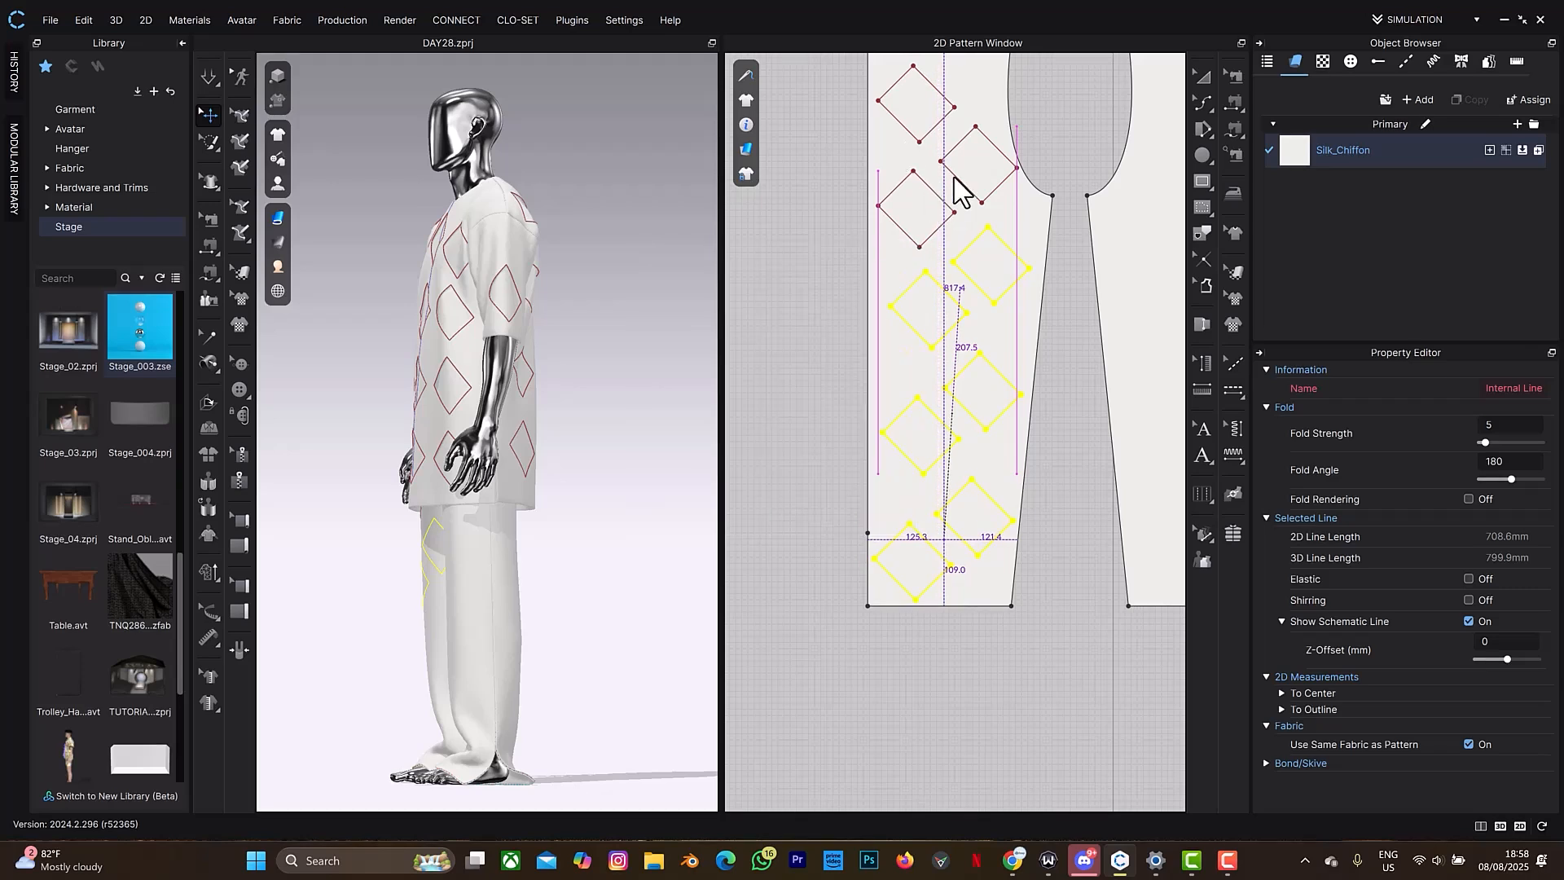
# Copy all nine diamonds from the first cloned leg onto the same-shaped panel of the other cloned pair.
pyautogui.scroll(-5, 926, 279)
pyautogui.moveTo(944, 283); pyautogui.dragTo(936, 325, button='middle')
pyautogui.click(913, 245)
pyautogui.keyDown('shift'); pyautogui.click(921, 283); pyautogui.keyUp('shift')
pyautogui.keyDown('shift'); pyautogui.click(943, 281); pyautogui.keyUp('shift')
pyautogui.keyDown('shift'); pyautogui.click(932, 353); pyautogui.keyUp('shift')
pyautogui.keyDown('shift'); pyautogui.click(950, 339); pyautogui.keyUp('shift')
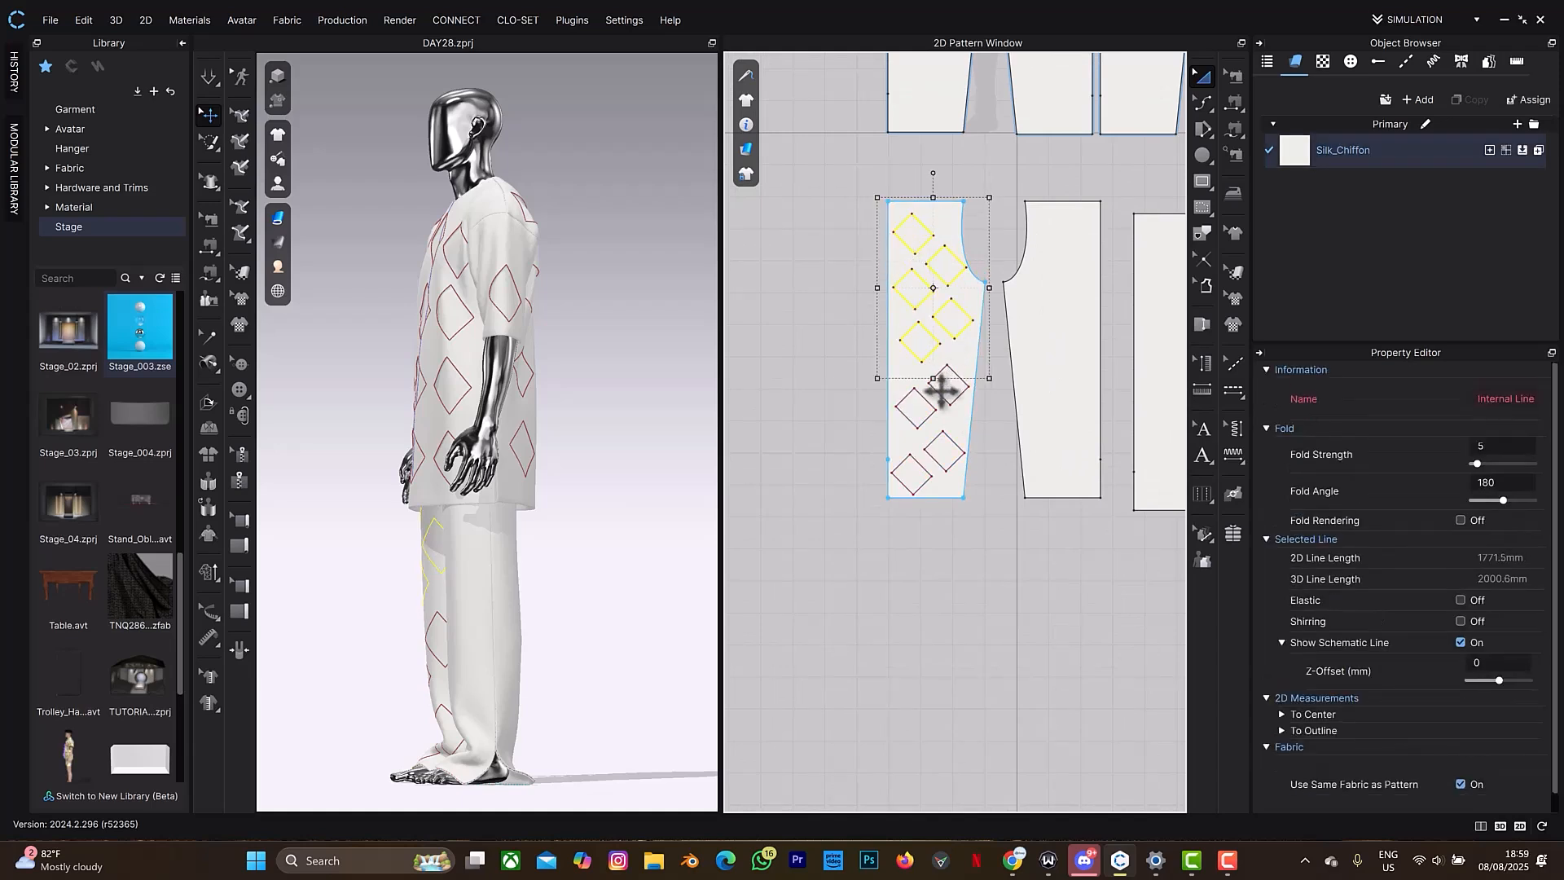
pyautogui.keyDown('shift'); pyautogui.click(929, 407); pyautogui.keyUp('shift')
pyautogui.keyDown('shift'); pyautogui.click(938, 466); pyautogui.keyUp('shift')
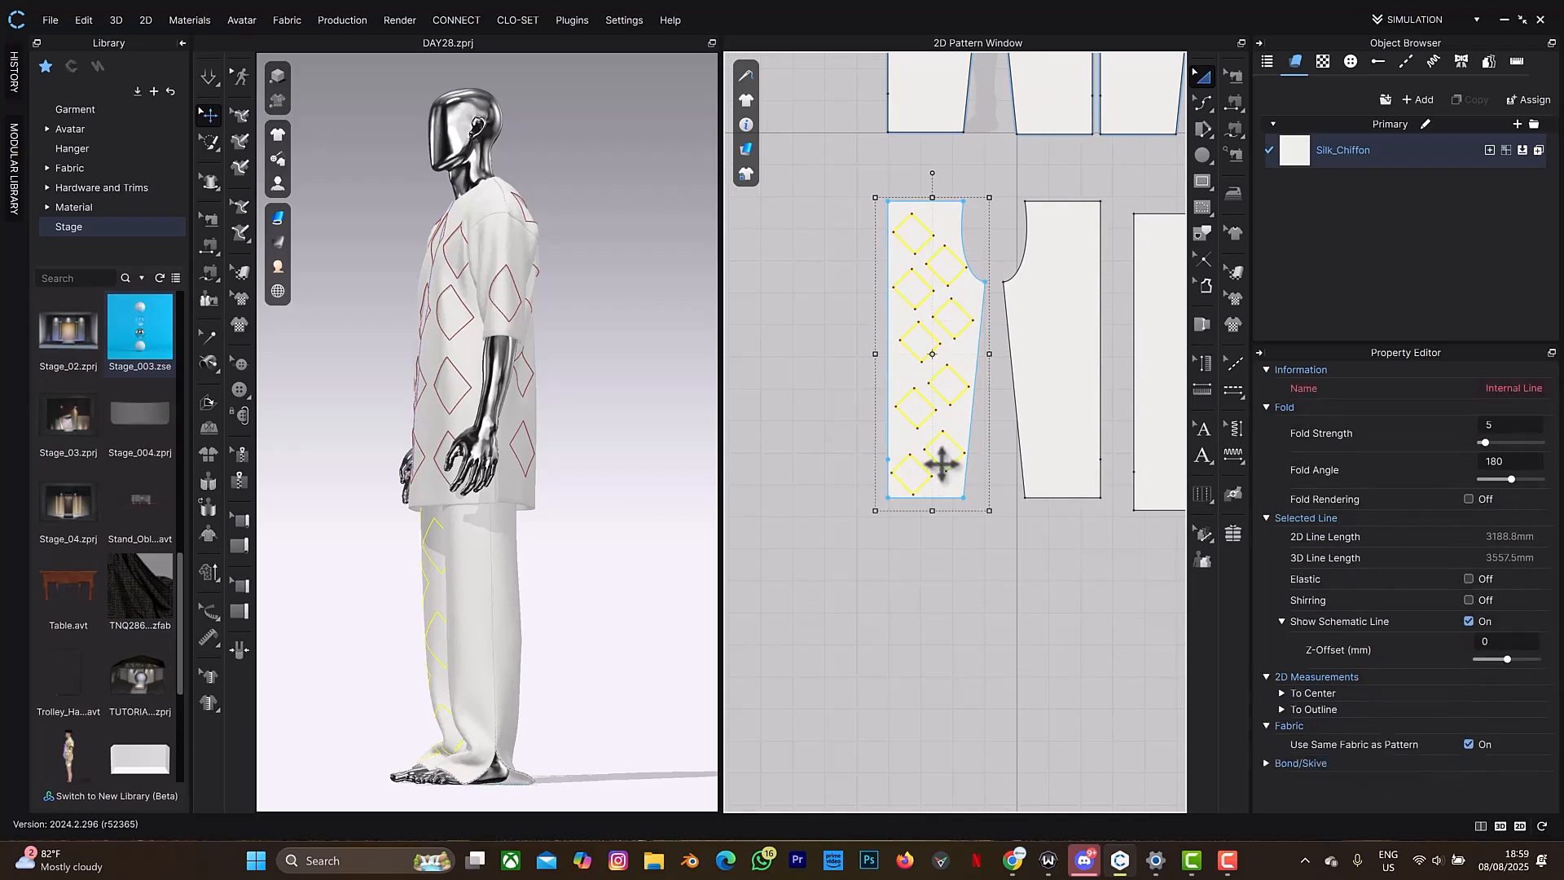
pyautogui.moveTo(942, 464); pyautogui.dragTo(1020, 404)
pyautogui.click(1004, 392)
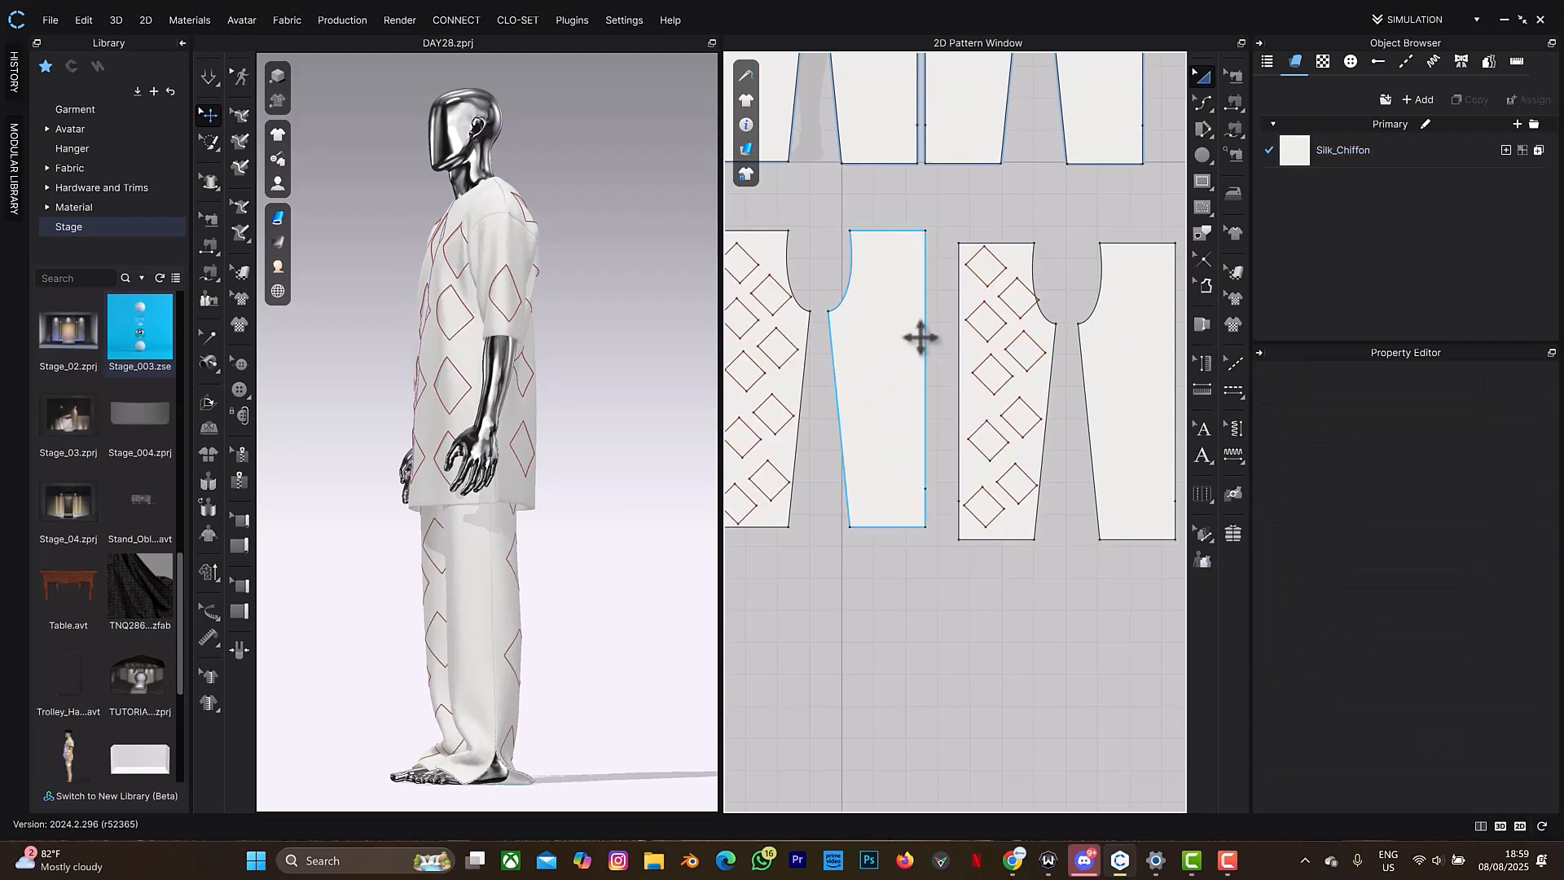
# Move the diamond that crosses the crotch curve on the other pair's panel inward so it sits inside the outline.
pyautogui.scroll(3, 995, 314)
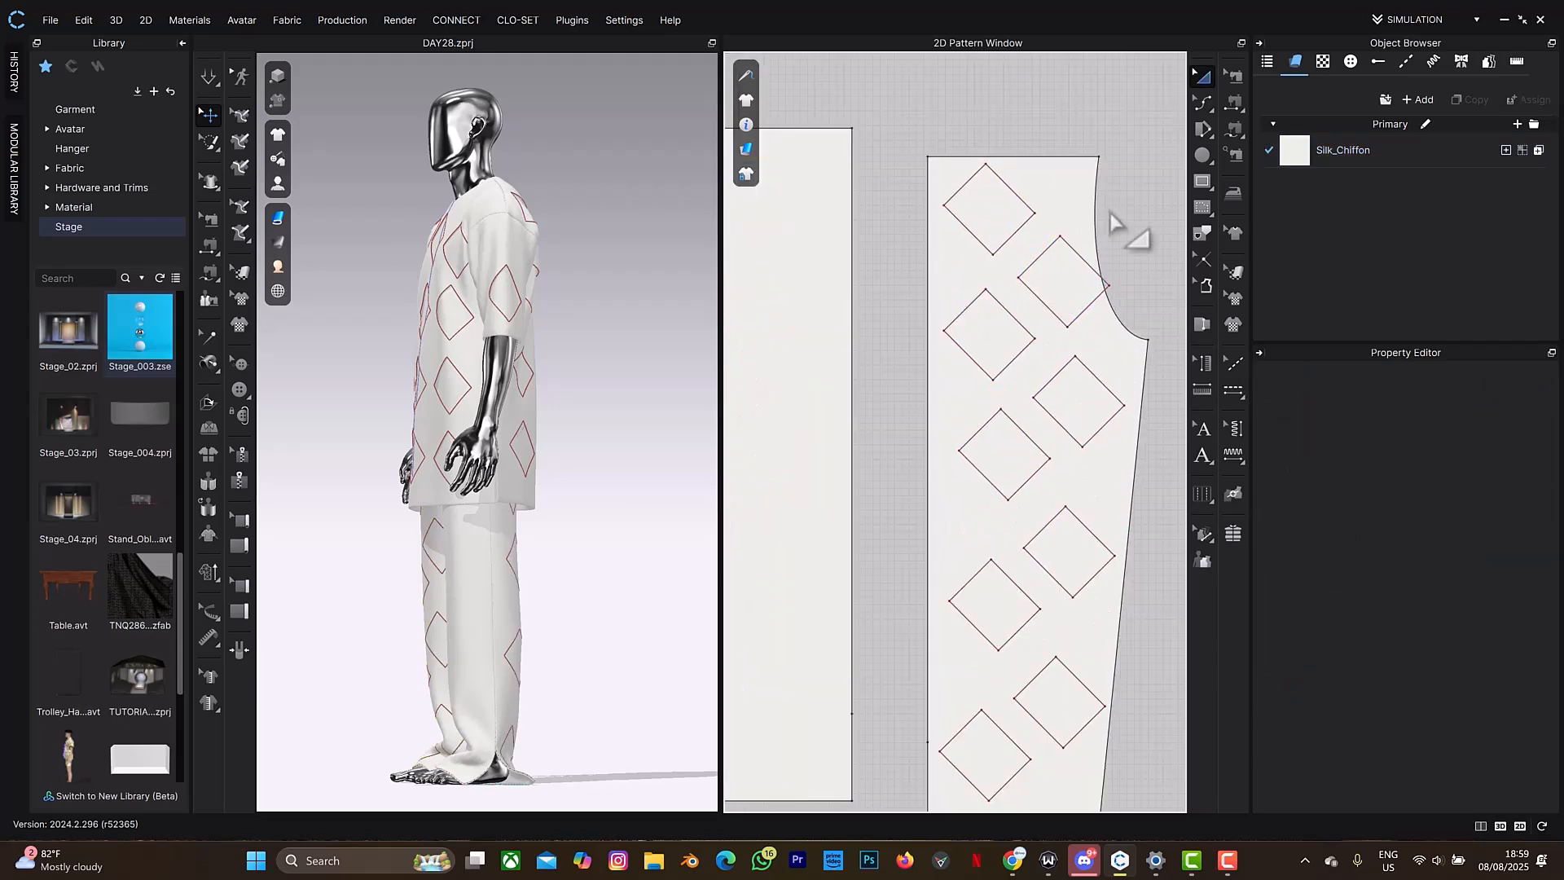
pyautogui.moveTo(1002, 324); pyautogui.dragTo(1034, 310)
pyautogui.click(1110, 272)
pyautogui.scroll(-3, 1062, 444)
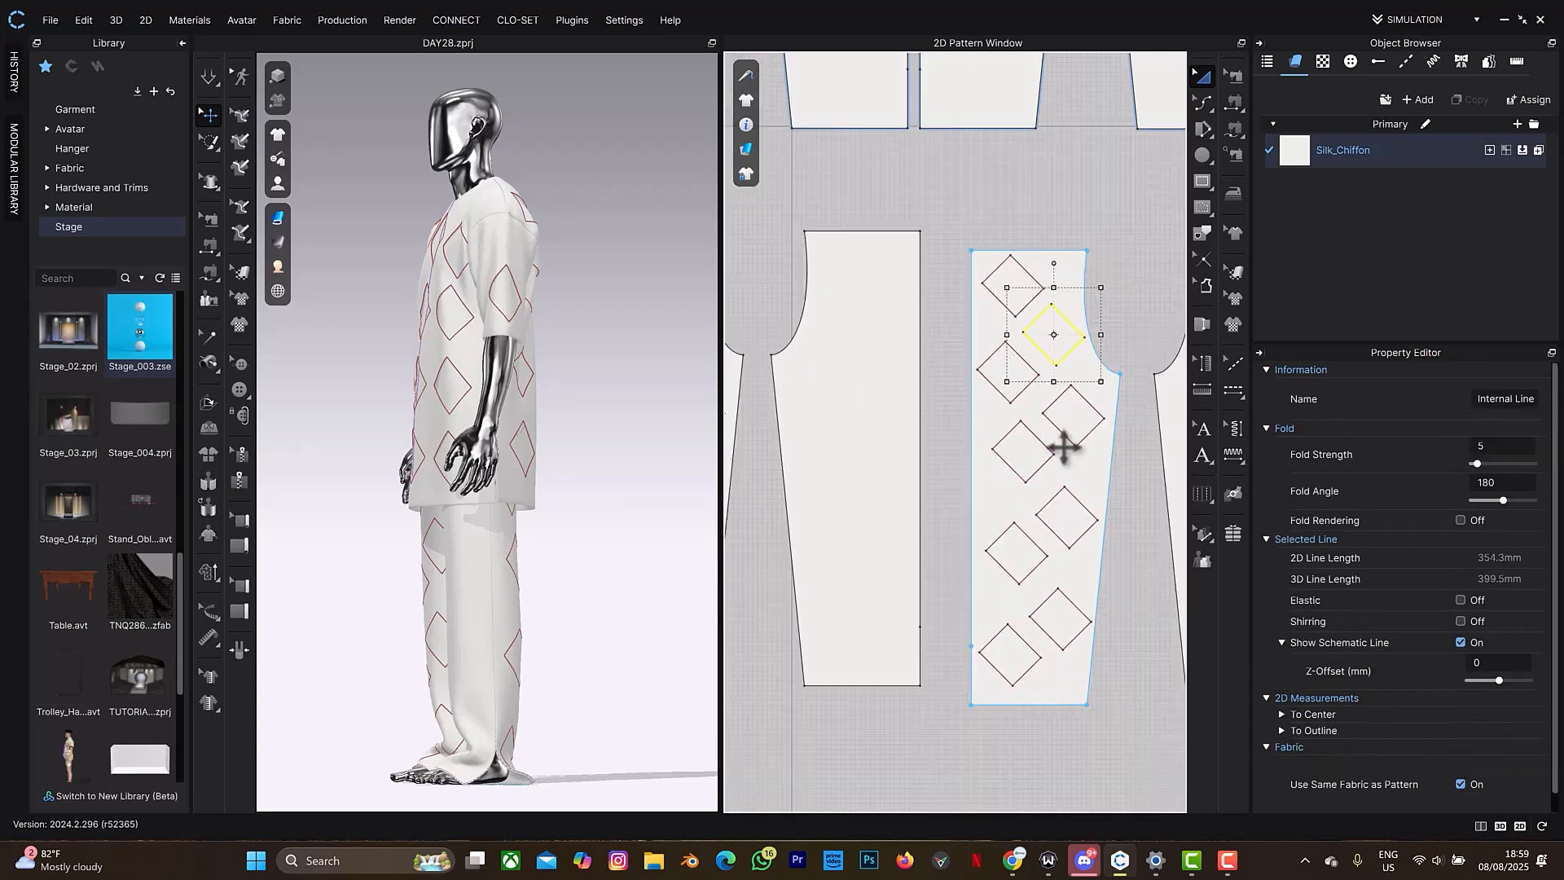
# Paste the nine diamonds onto the blank second panel of the first cloned pair.
pyautogui.hotkey('ctrl', 'v')
pyautogui.click(906, 462)
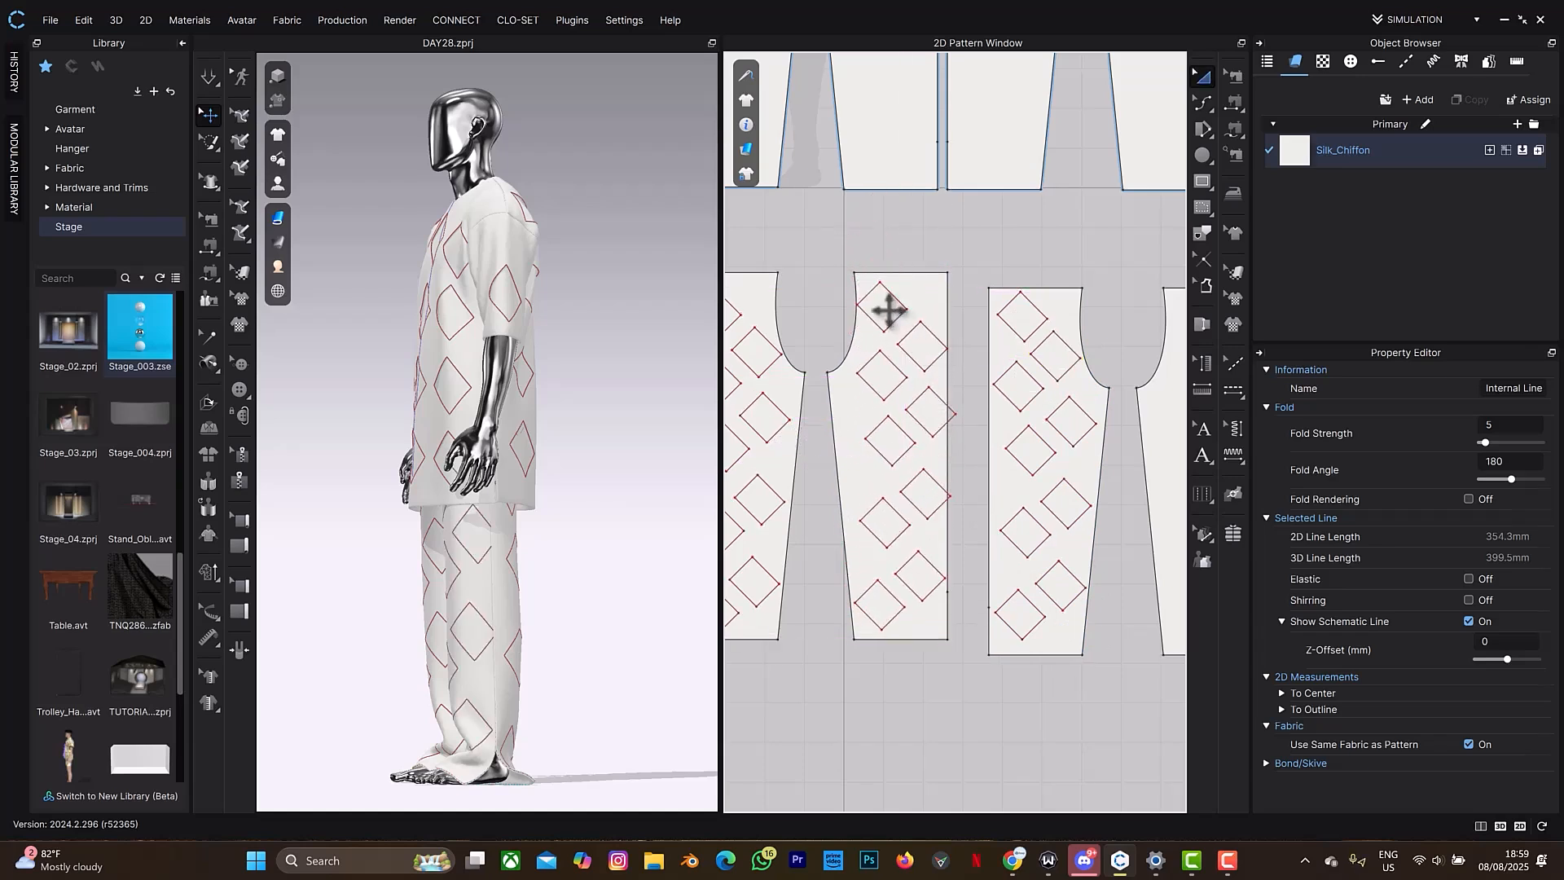
pyautogui.click(843, 316)
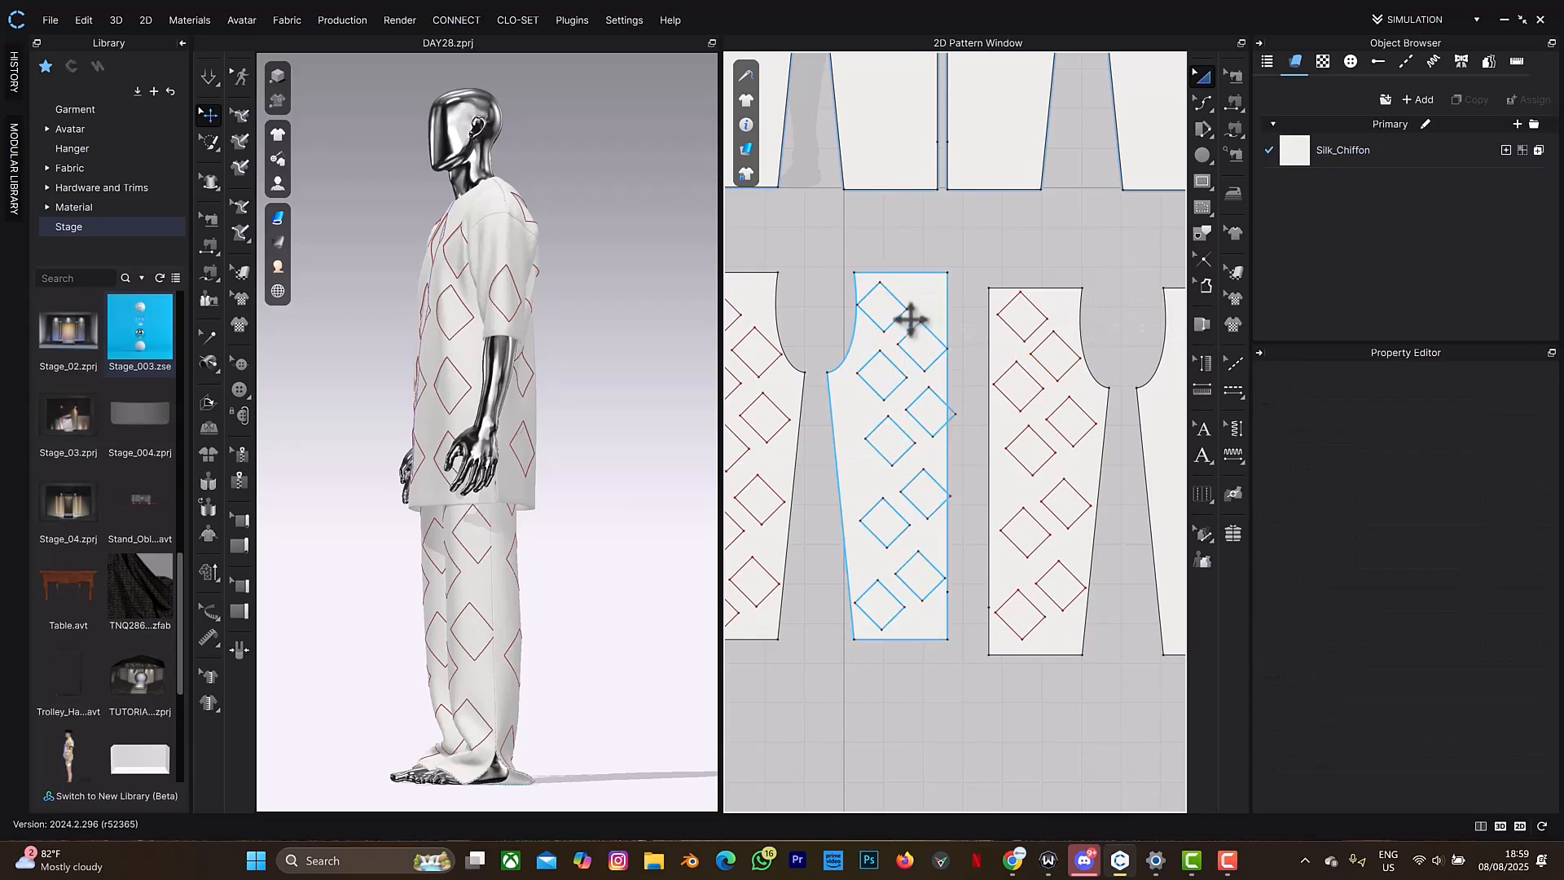
pyautogui.press('v')
pyautogui.moveTo(833, 278); pyautogui.dragTo(942, 623)
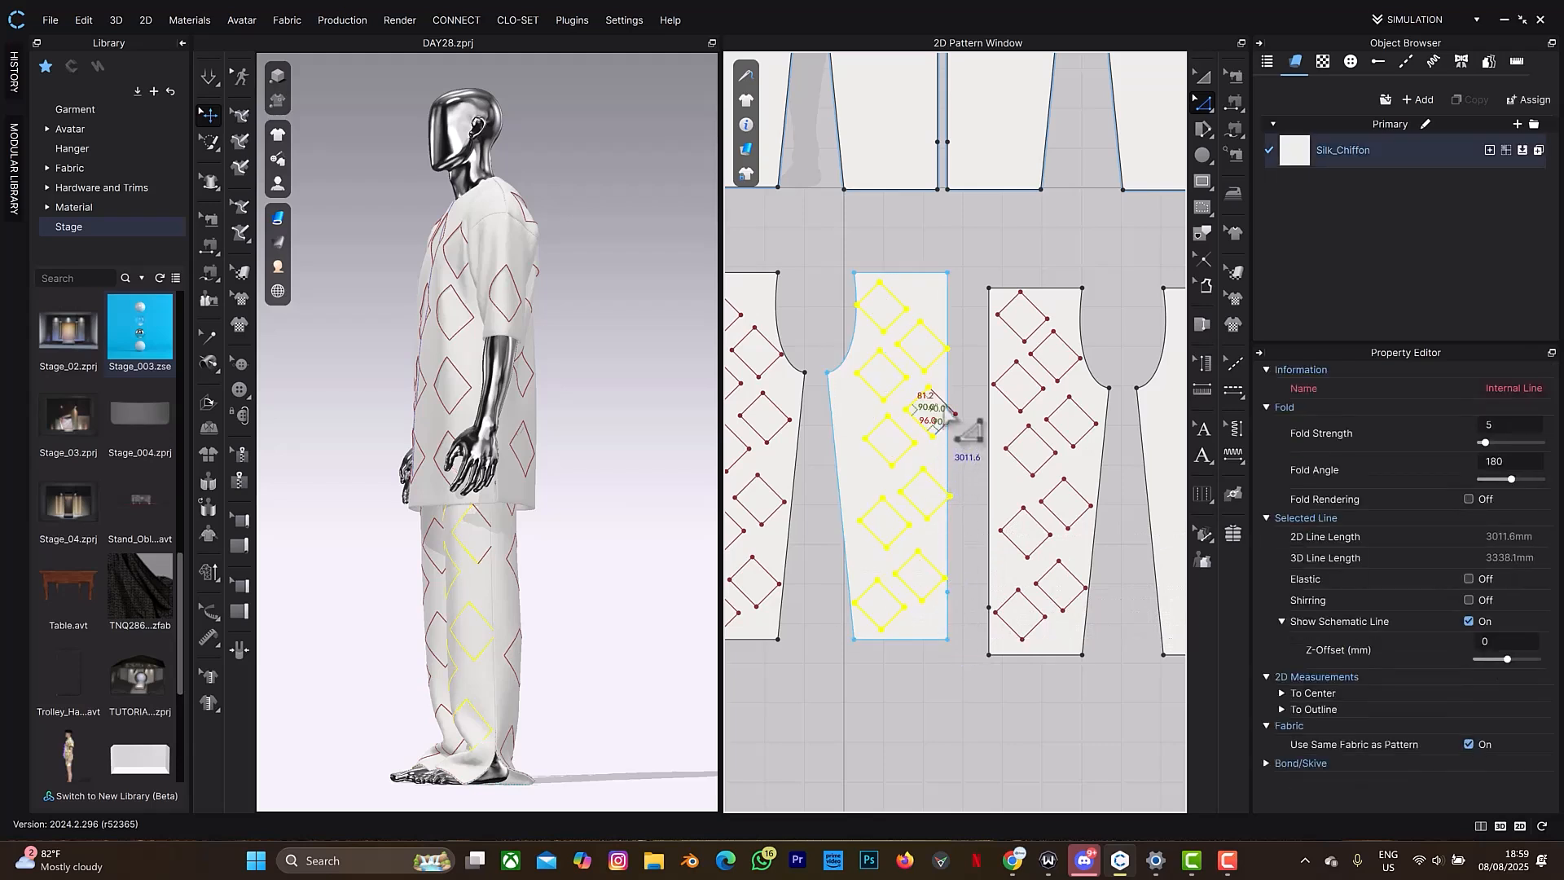
pyautogui.press('a')
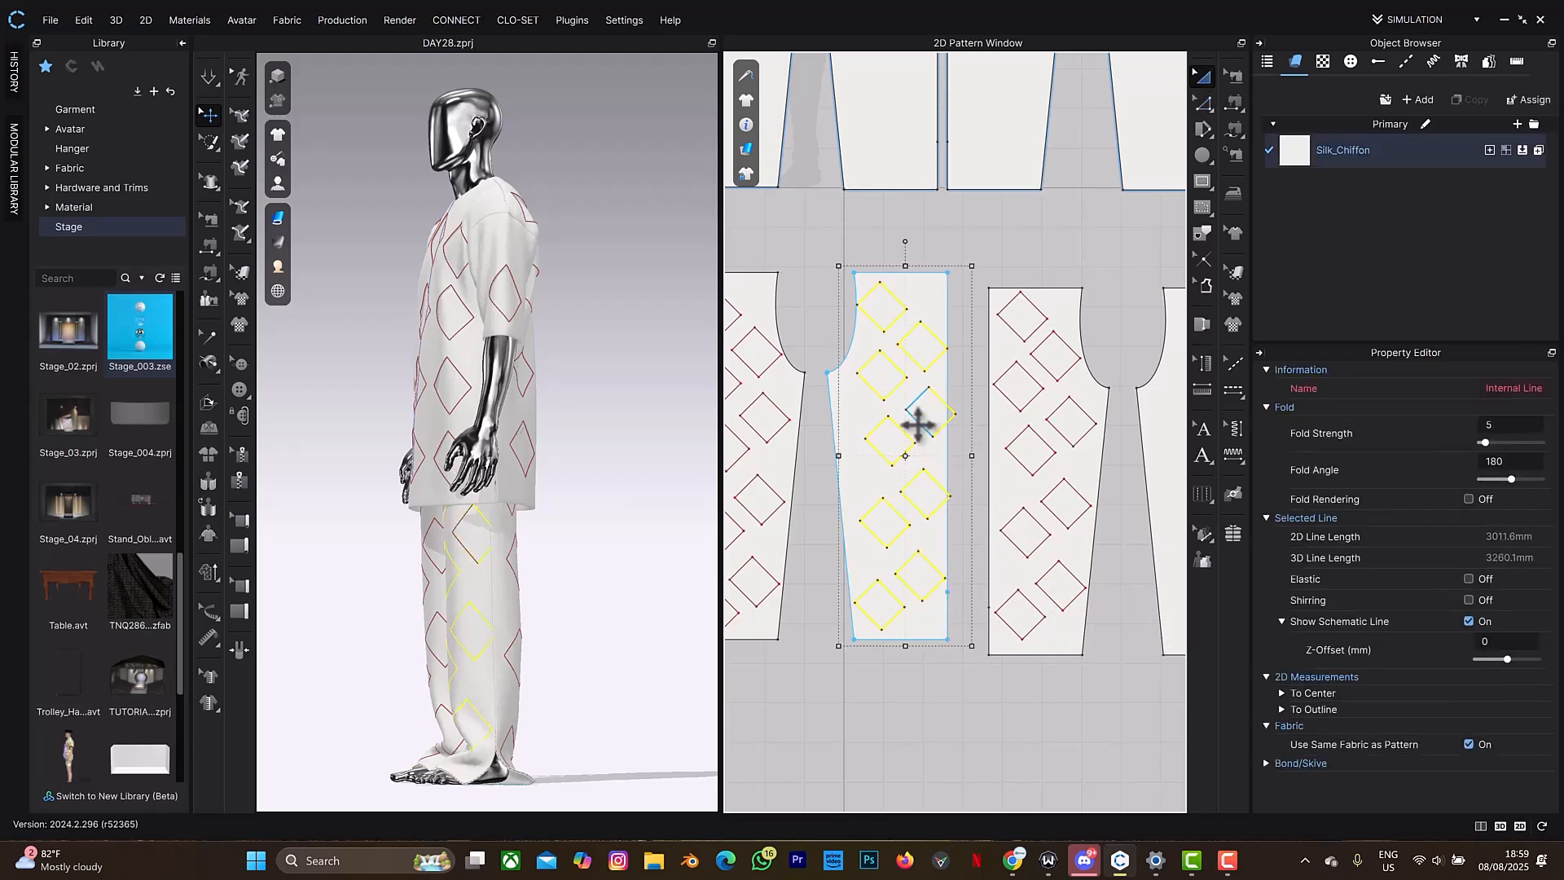
pyautogui.click(978, 395)
# Select all nine diamonds on the first cloned pair's second panel and flip them horizontally as a group.
pyautogui.click(896, 320)
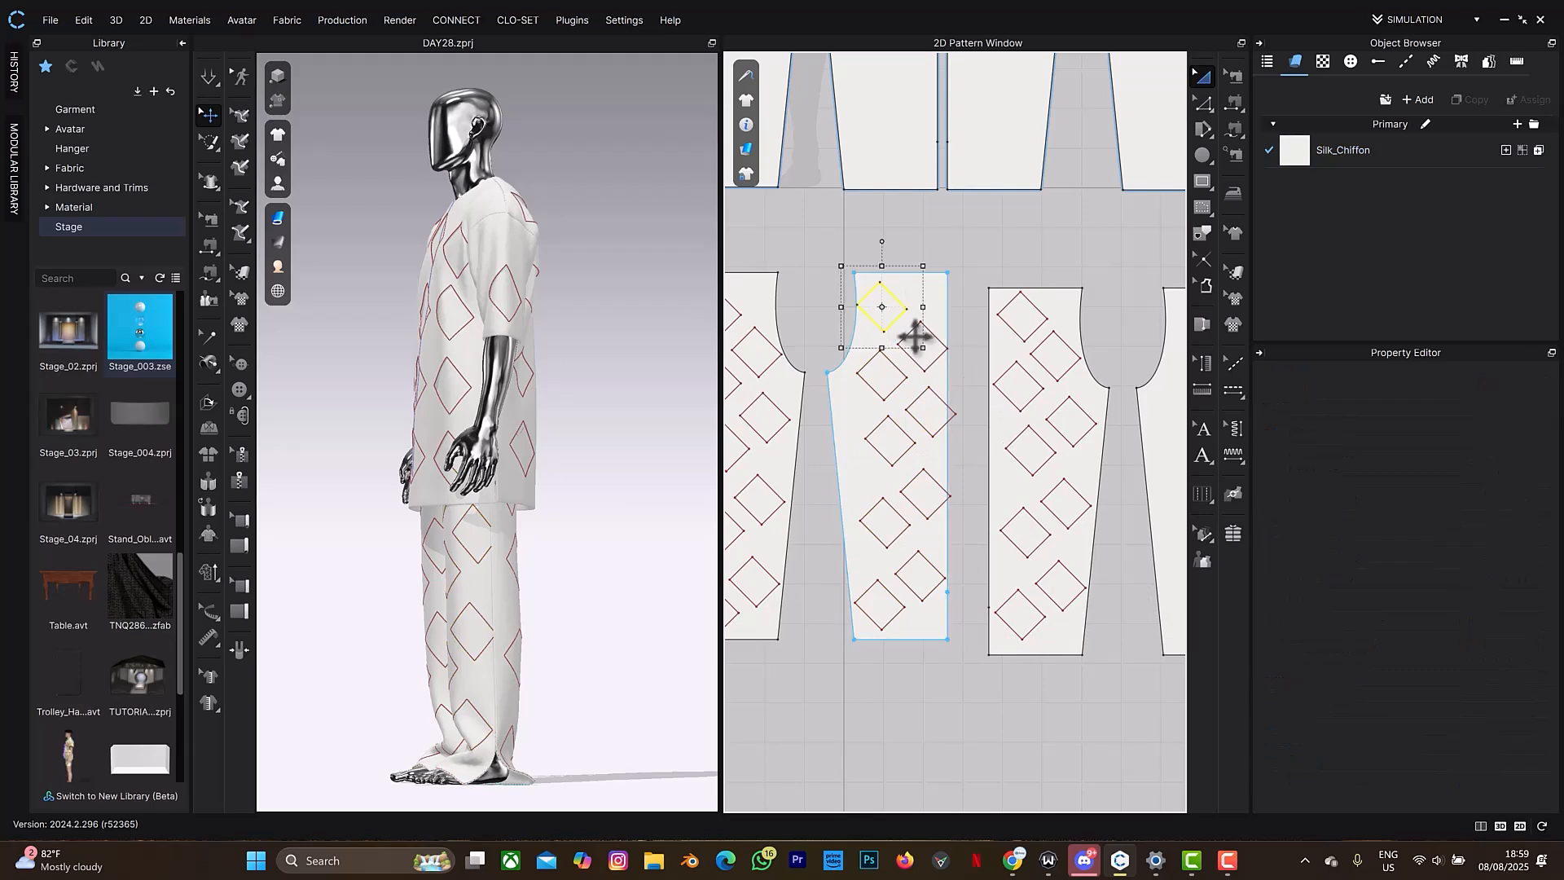
pyautogui.keyDown('shift'); pyautogui.click(911, 356); pyautogui.keyUp('shift')
pyautogui.keyDown('shift'); pyautogui.click(903, 376); pyautogui.keyUp('shift')
pyautogui.keyDown('shift'); pyautogui.click(915, 428); pyautogui.keyUp('shift')
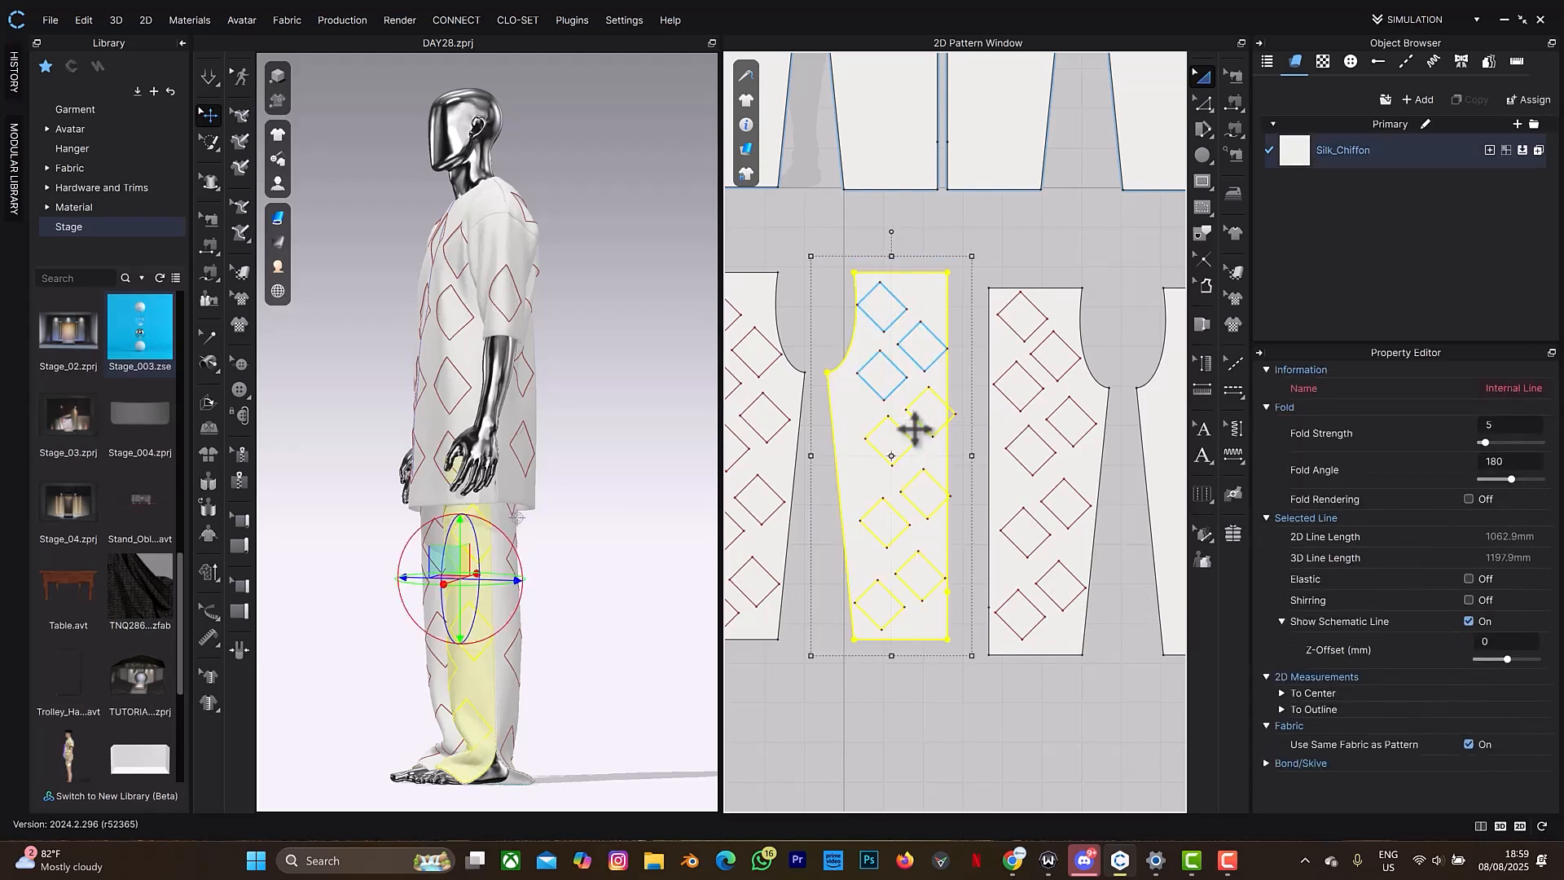
pyautogui.click(977, 401)
pyautogui.click(960, 391)
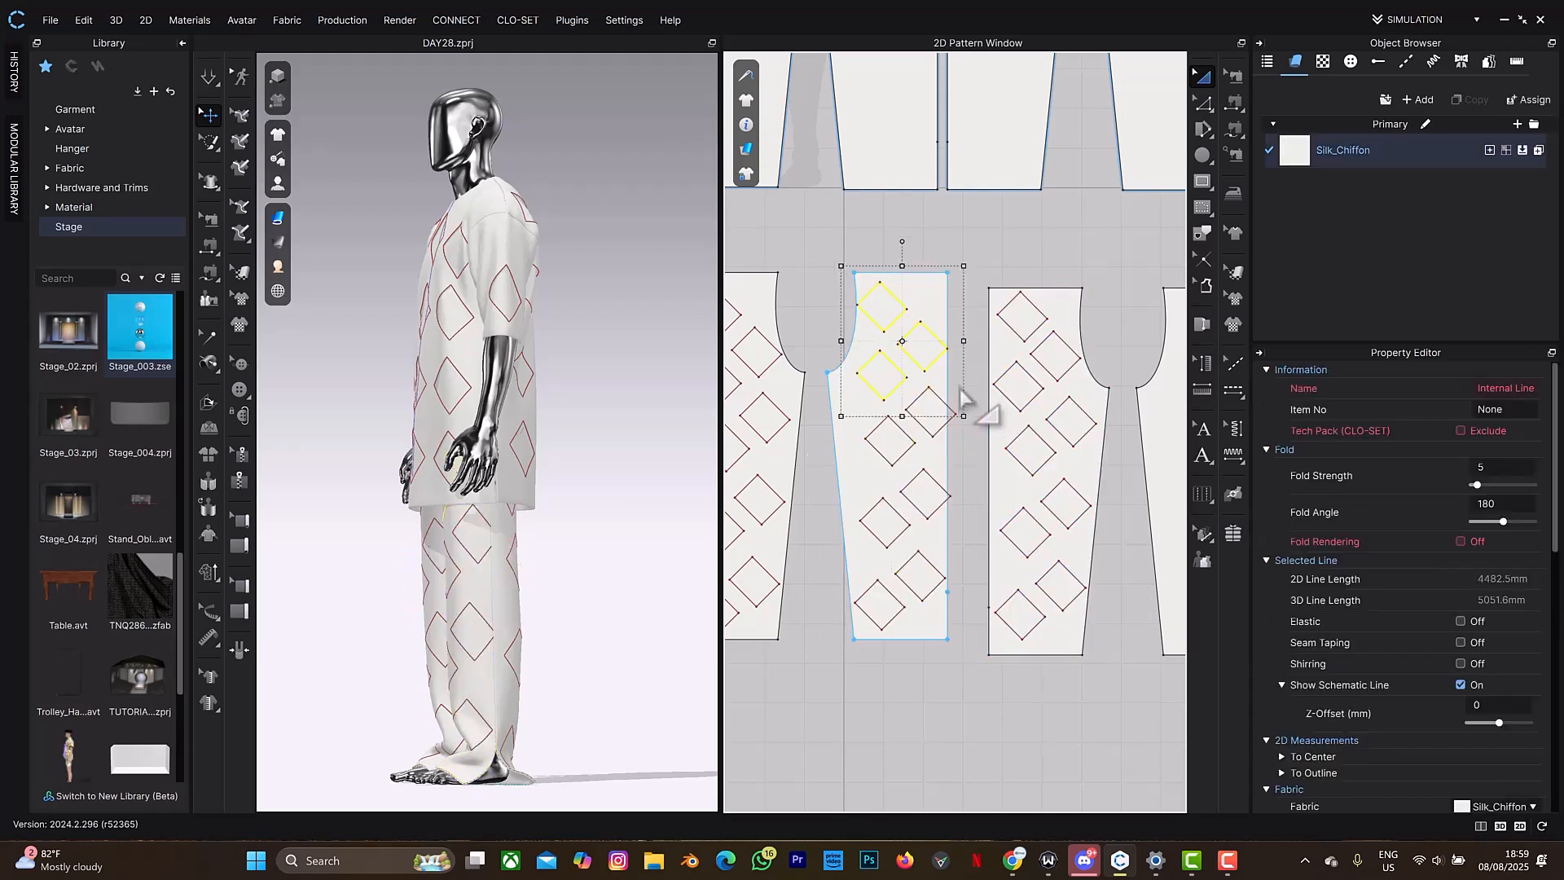
pyautogui.hotkey('ctrl', 'z')
pyautogui.keyDown('shift'); pyautogui.click(918, 442); pyautogui.keyUp('shift')
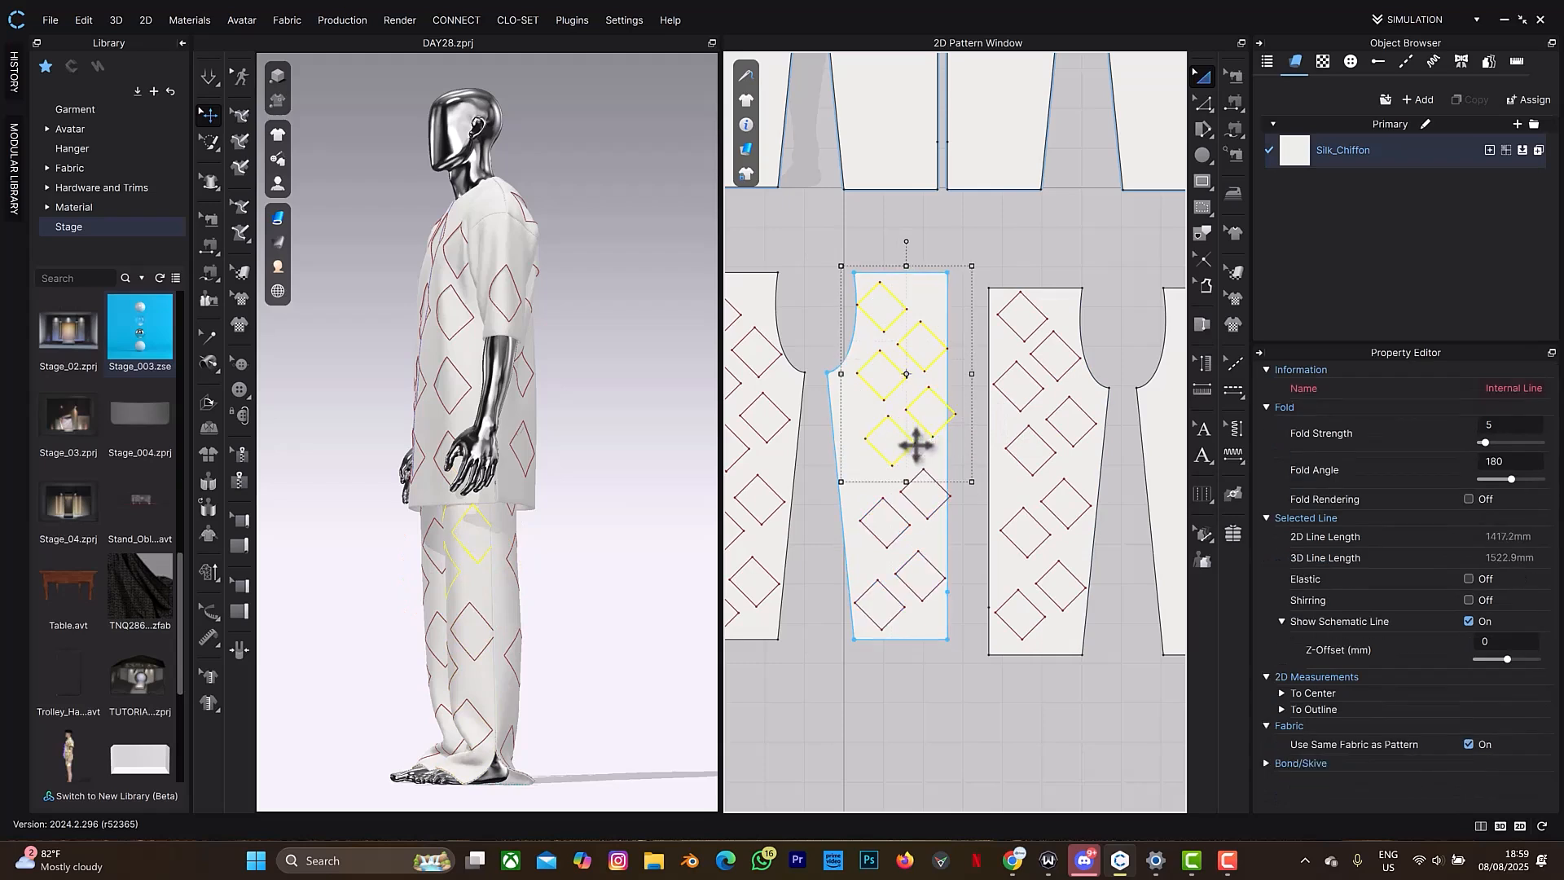
pyautogui.keyDown('shift'); pyautogui.click(911, 505); pyautogui.keyUp('shift')
pyautogui.keyDown('shift'); pyautogui.click(891, 583); pyautogui.keyUp('shift')
pyautogui.keyDown('shift'); pyautogui.click(914, 592); pyautogui.keyUp('shift')
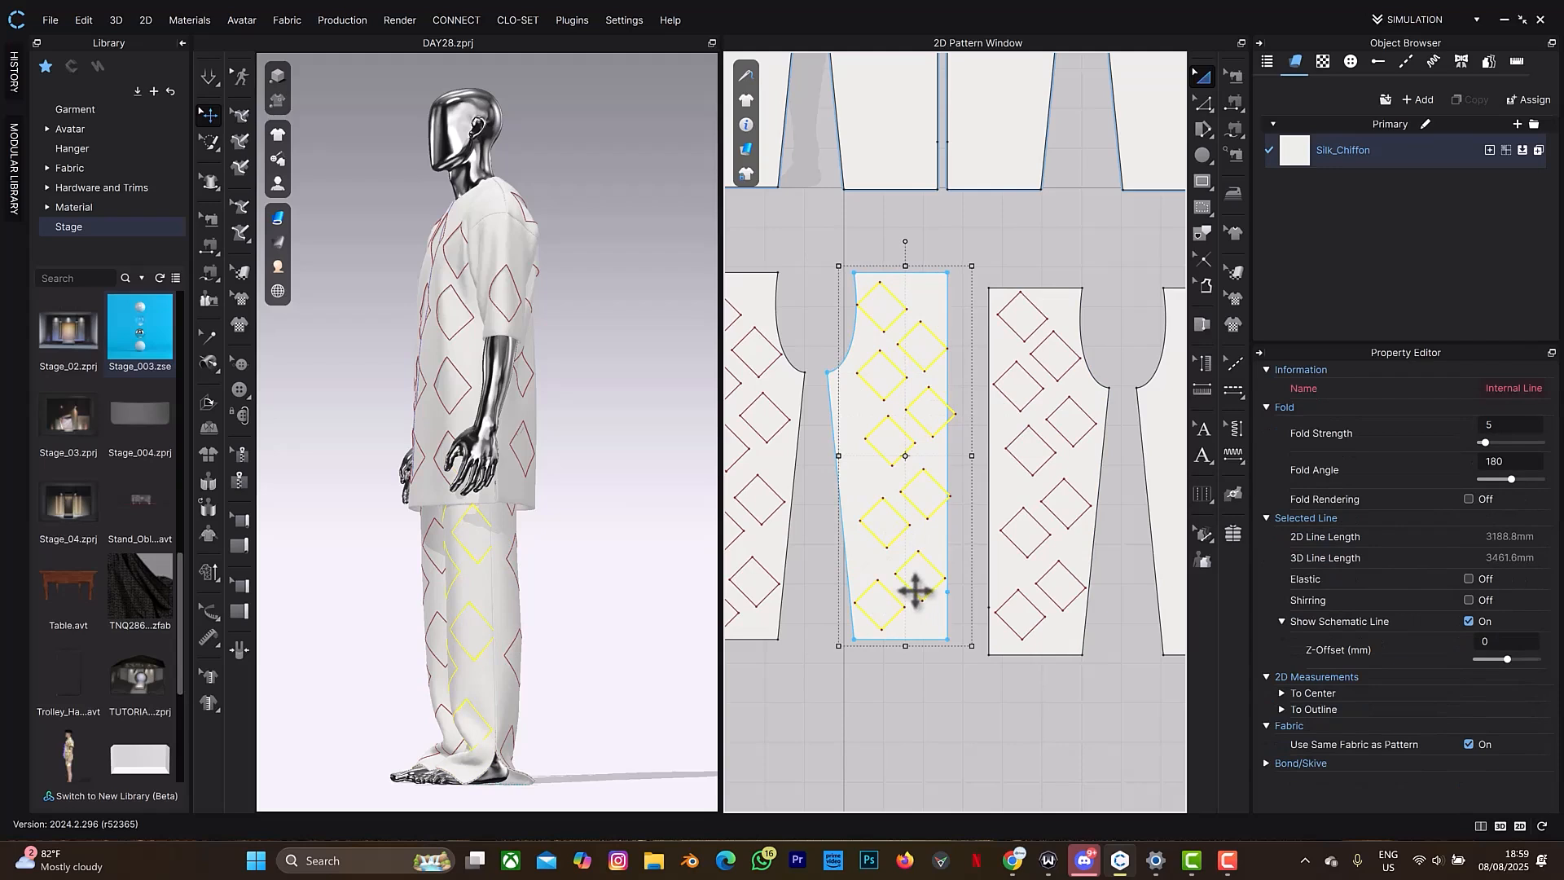
pyautogui.rightClick(914, 593)
pyautogui.moveTo(989, 492)
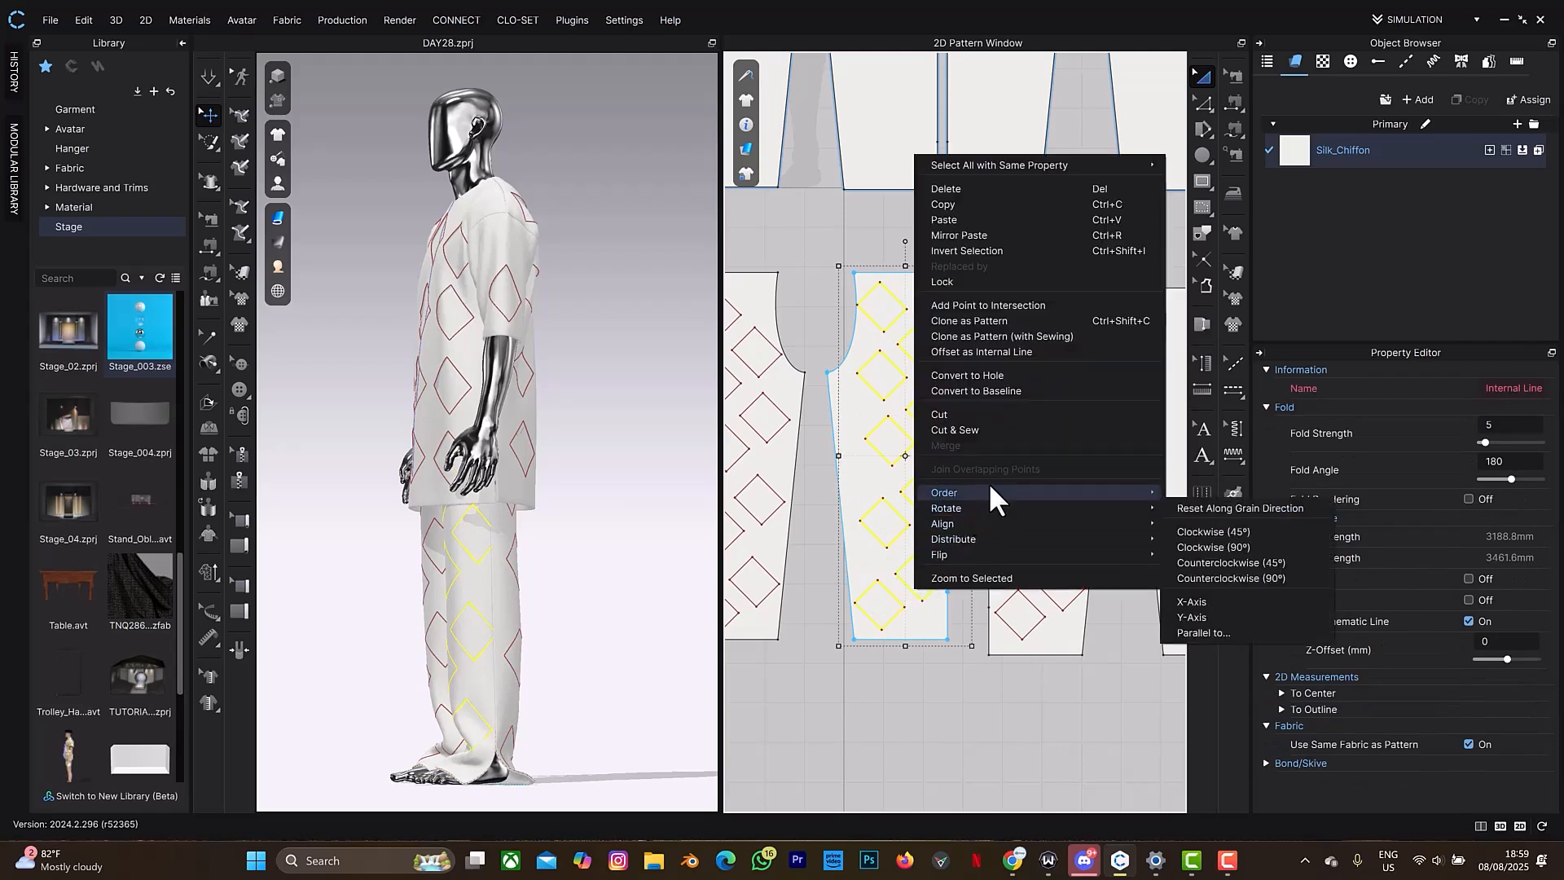
pyautogui.moveTo(1028, 553)
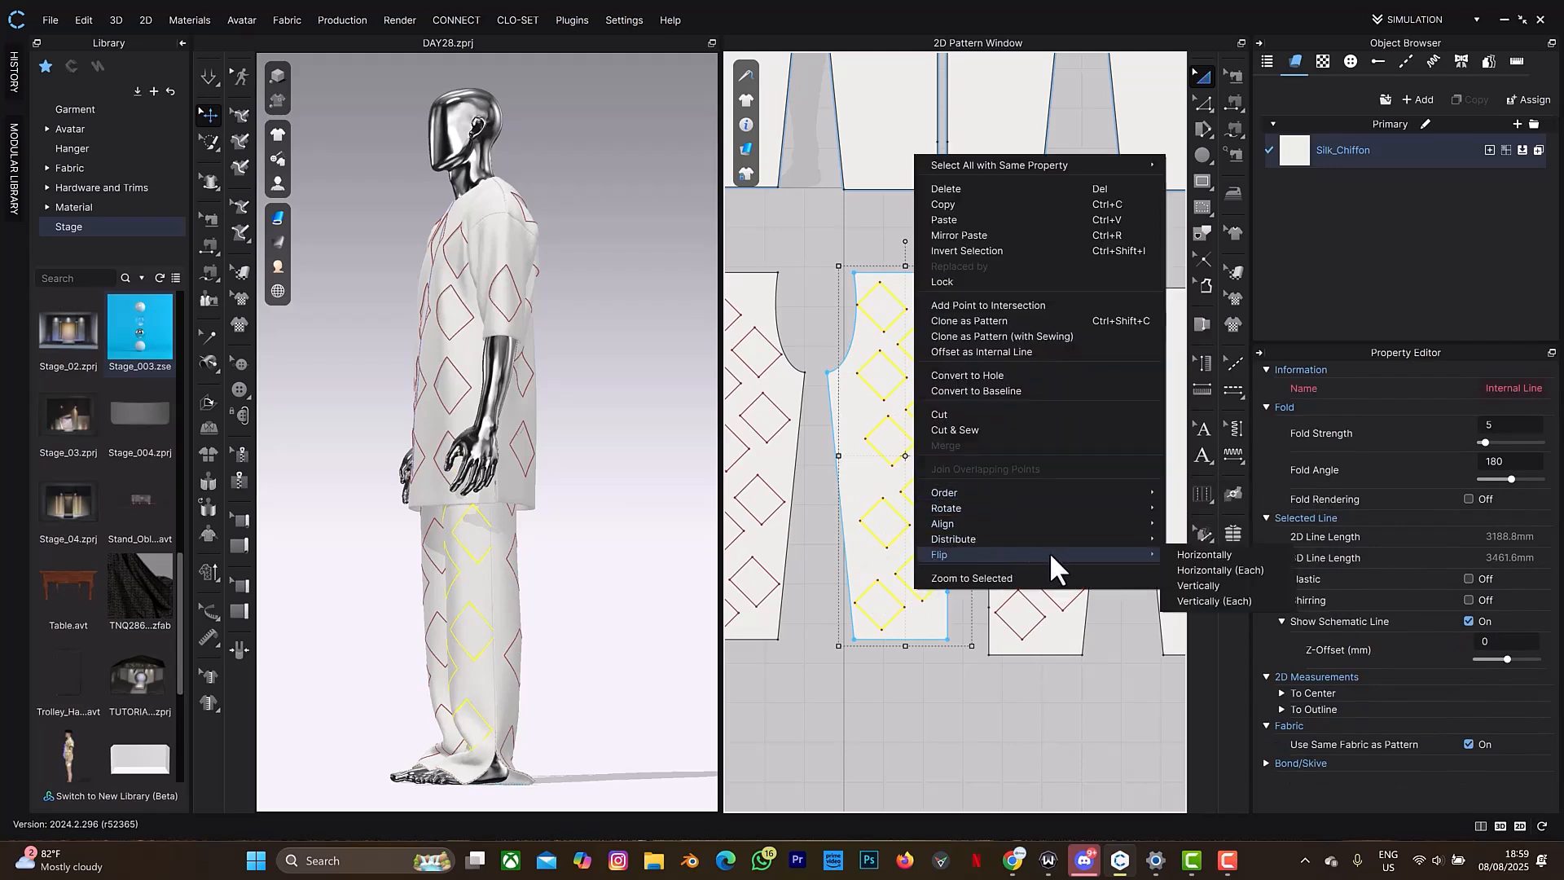
pyautogui.click(1203, 557)
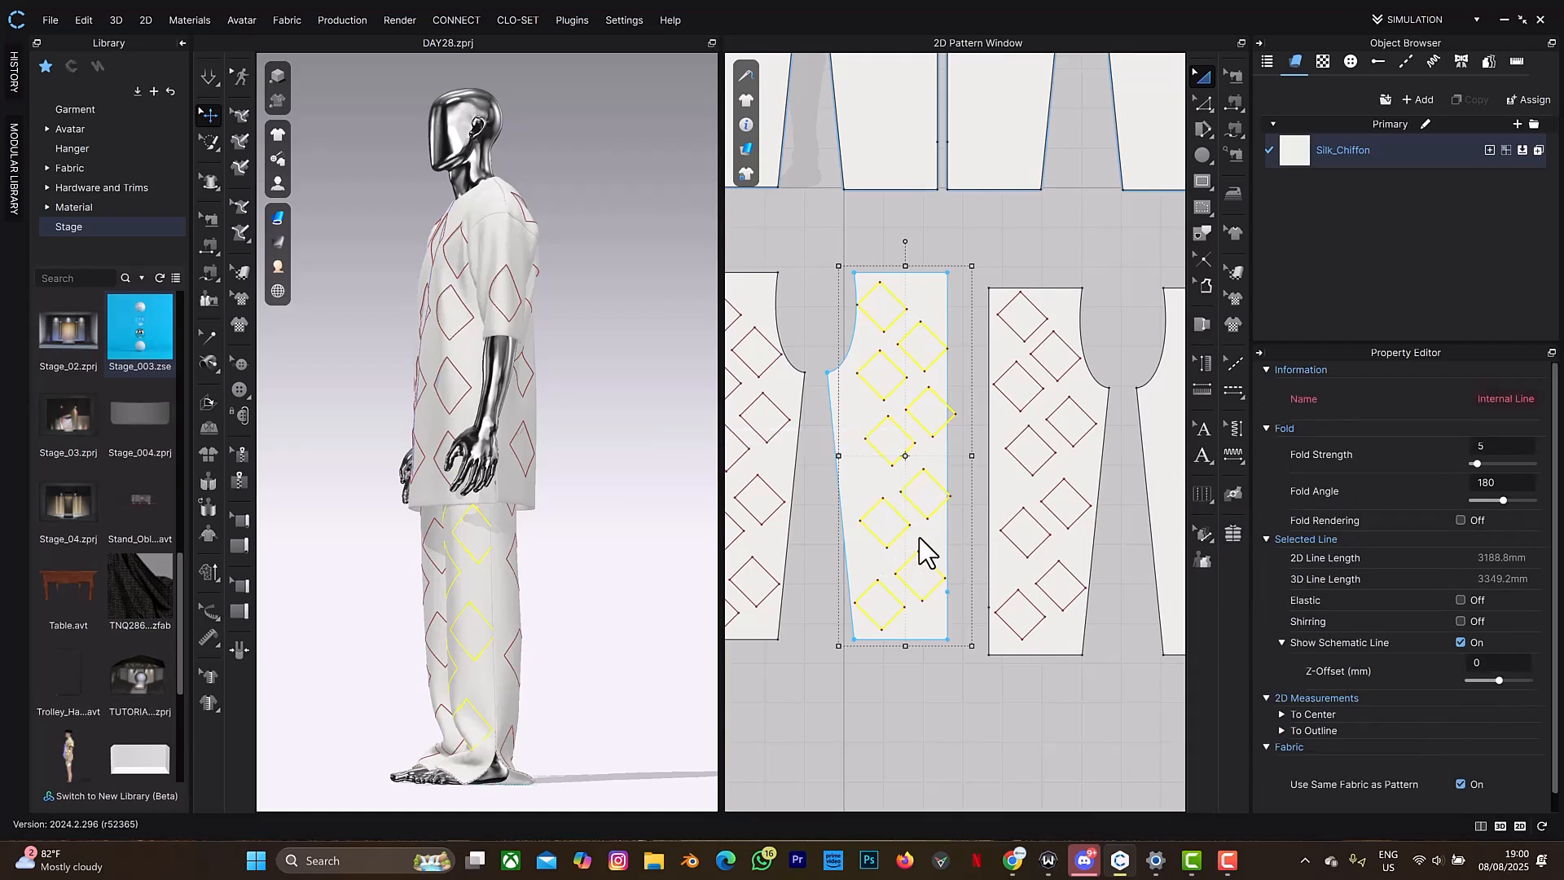
# Shift the flipped diamonds into place on their panel and nudge the one beside the crotch curve inside the outline.
pyautogui.scroll(2, 918, 537)
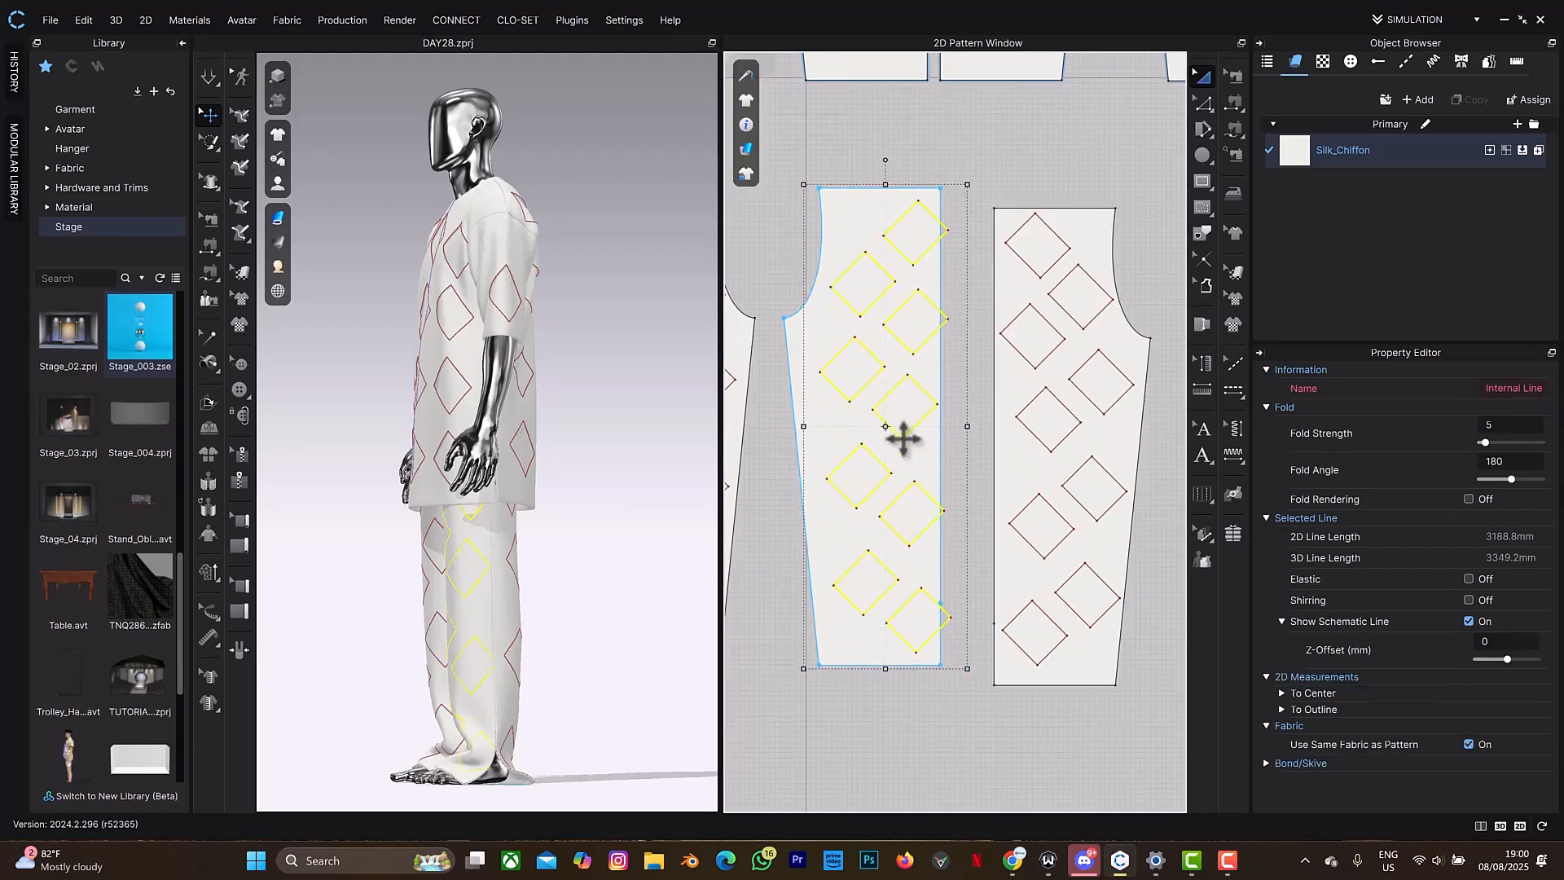
pyautogui.moveTo(902, 438); pyautogui.dragTo(890, 423)
pyautogui.scroll(6, 890, 423)
pyautogui.click(989, 312)
pyautogui.scroll(-6, 992, 359)
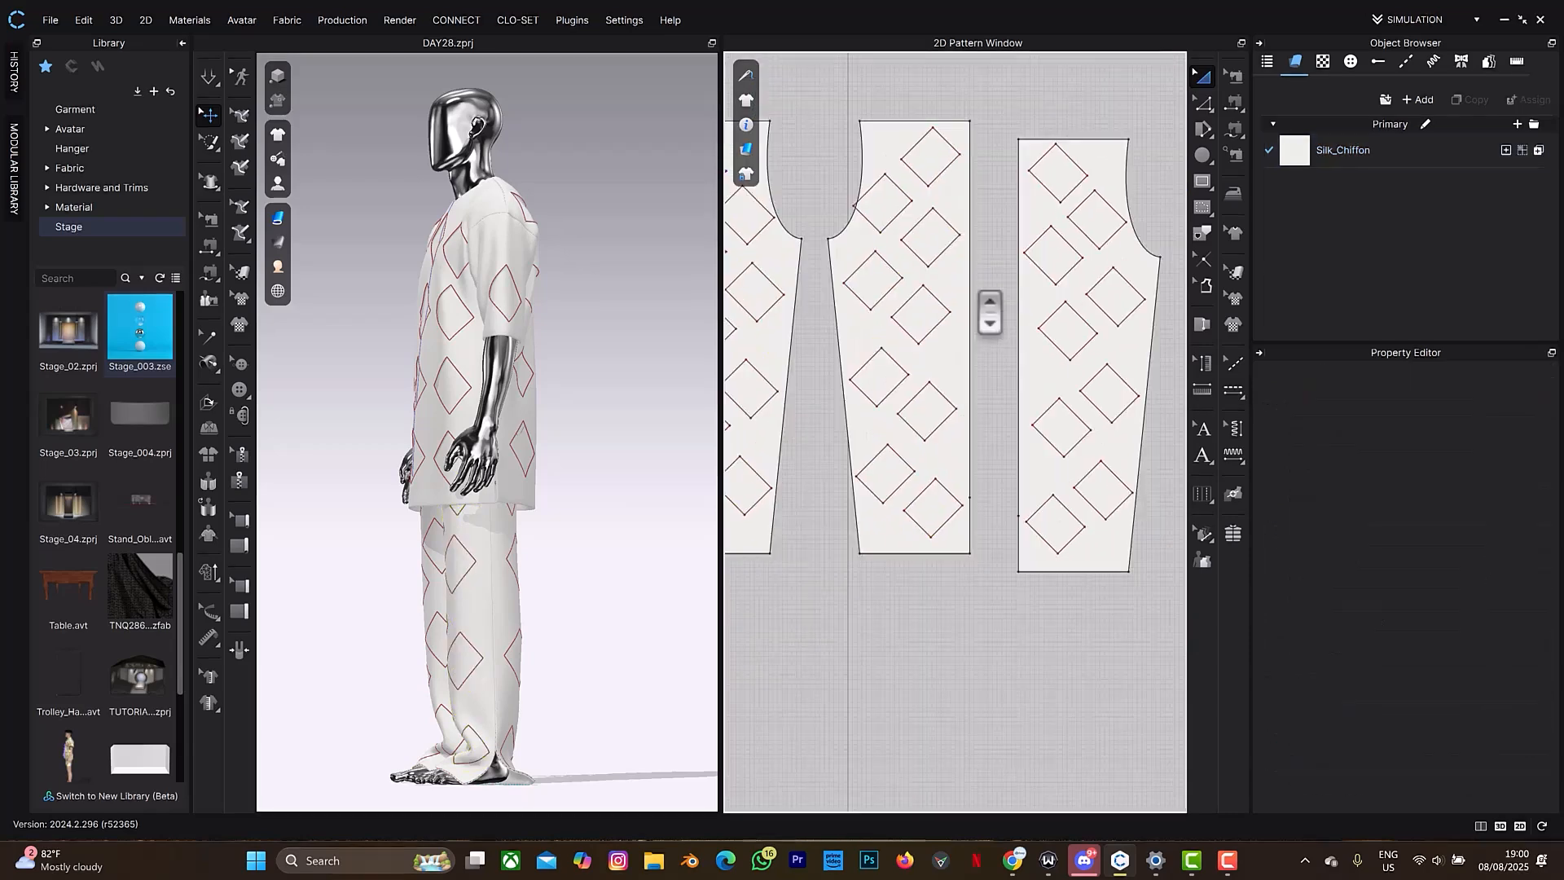
pyautogui.click(943, 324)
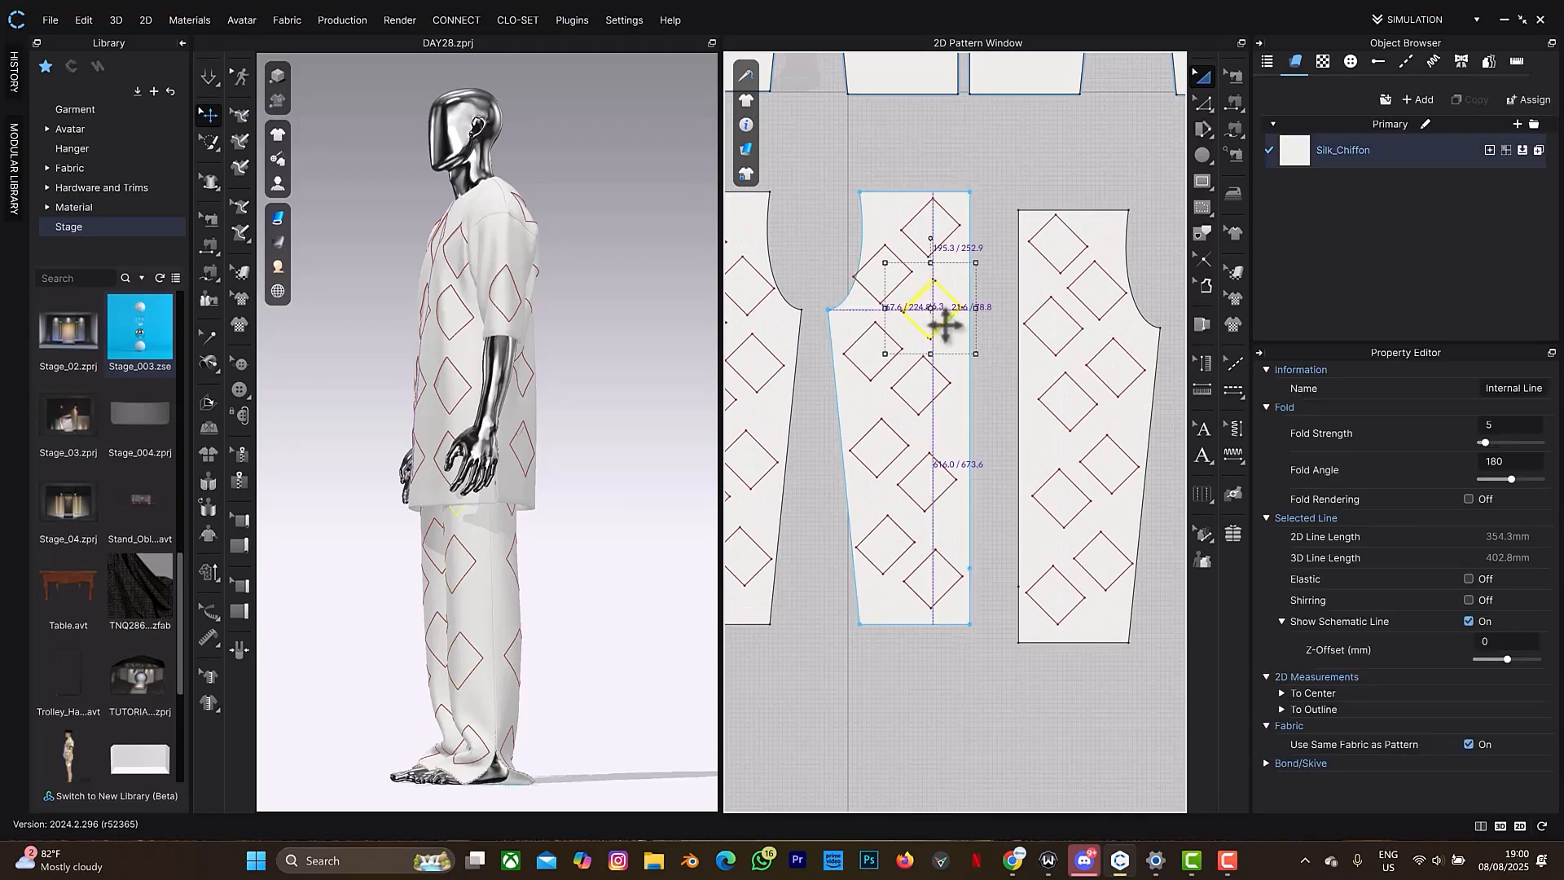
pyautogui.moveTo(902, 285); pyautogui.dragTo(908, 286)
# Copy the nine diamonds from the first cloned pair's second panel and paste them onto the blank second panel of the other pair.
pyautogui.click(945, 497)
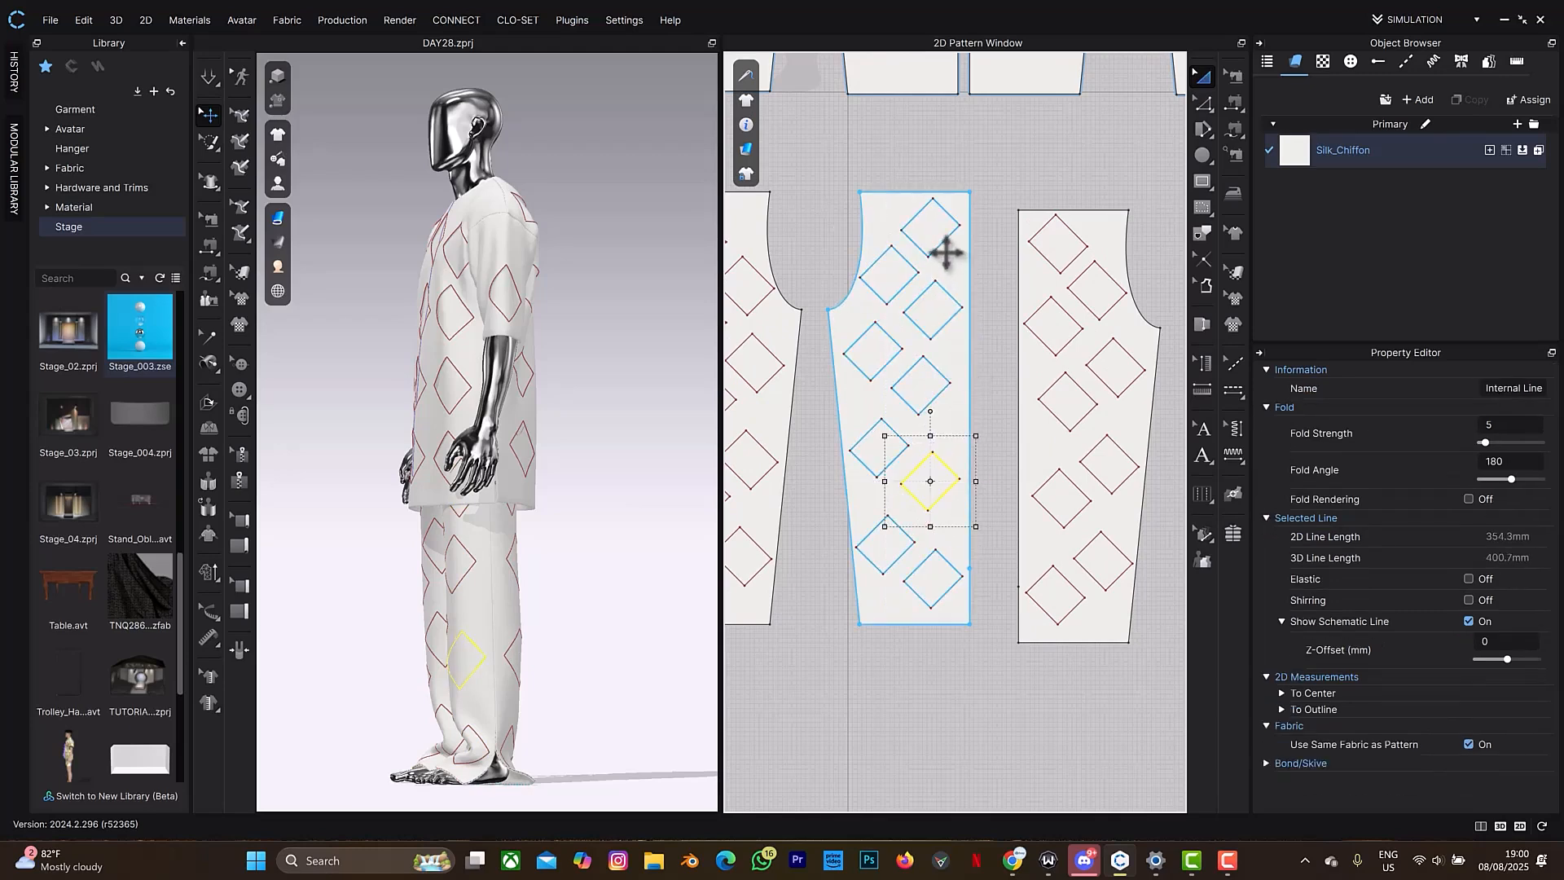
pyautogui.keyDown('shift'); pyautogui.click(912, 259); pyautogui.keyUp('shift')
pyautogui.keyDown('shift'); pyautogui.click(910, 265); pyautogui.keyUp('shift')
pyautogui.keyDown('shift'); pyautogui.click(939, 289); pyautogui.keyUp('shift')
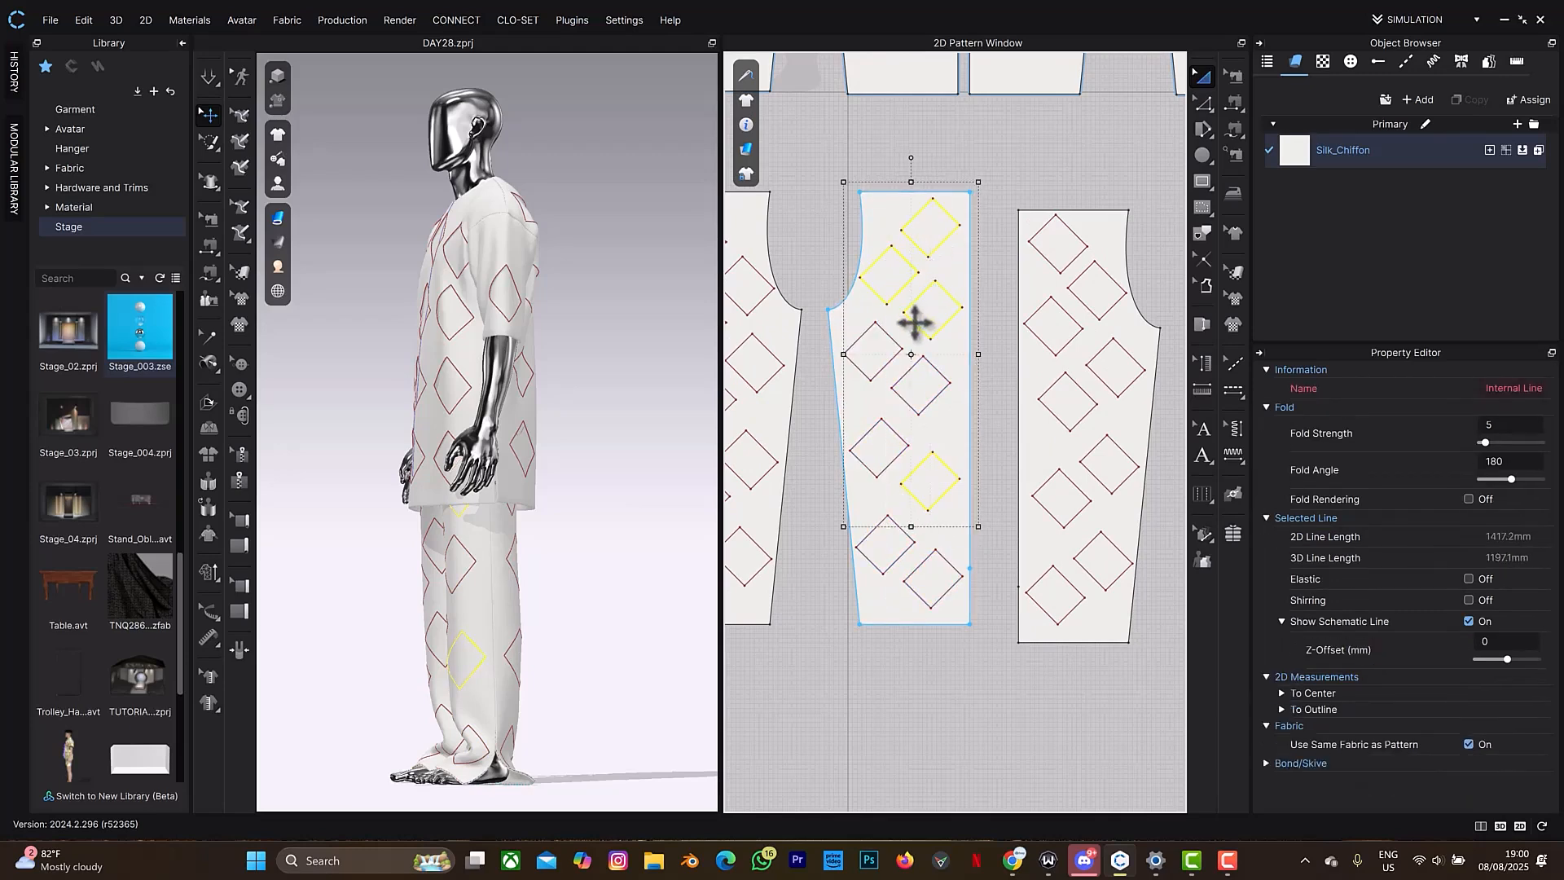
pyautogui.keyDown('shift'); pyautogui.click(896, 432); pyautogui.keyUp('shift')
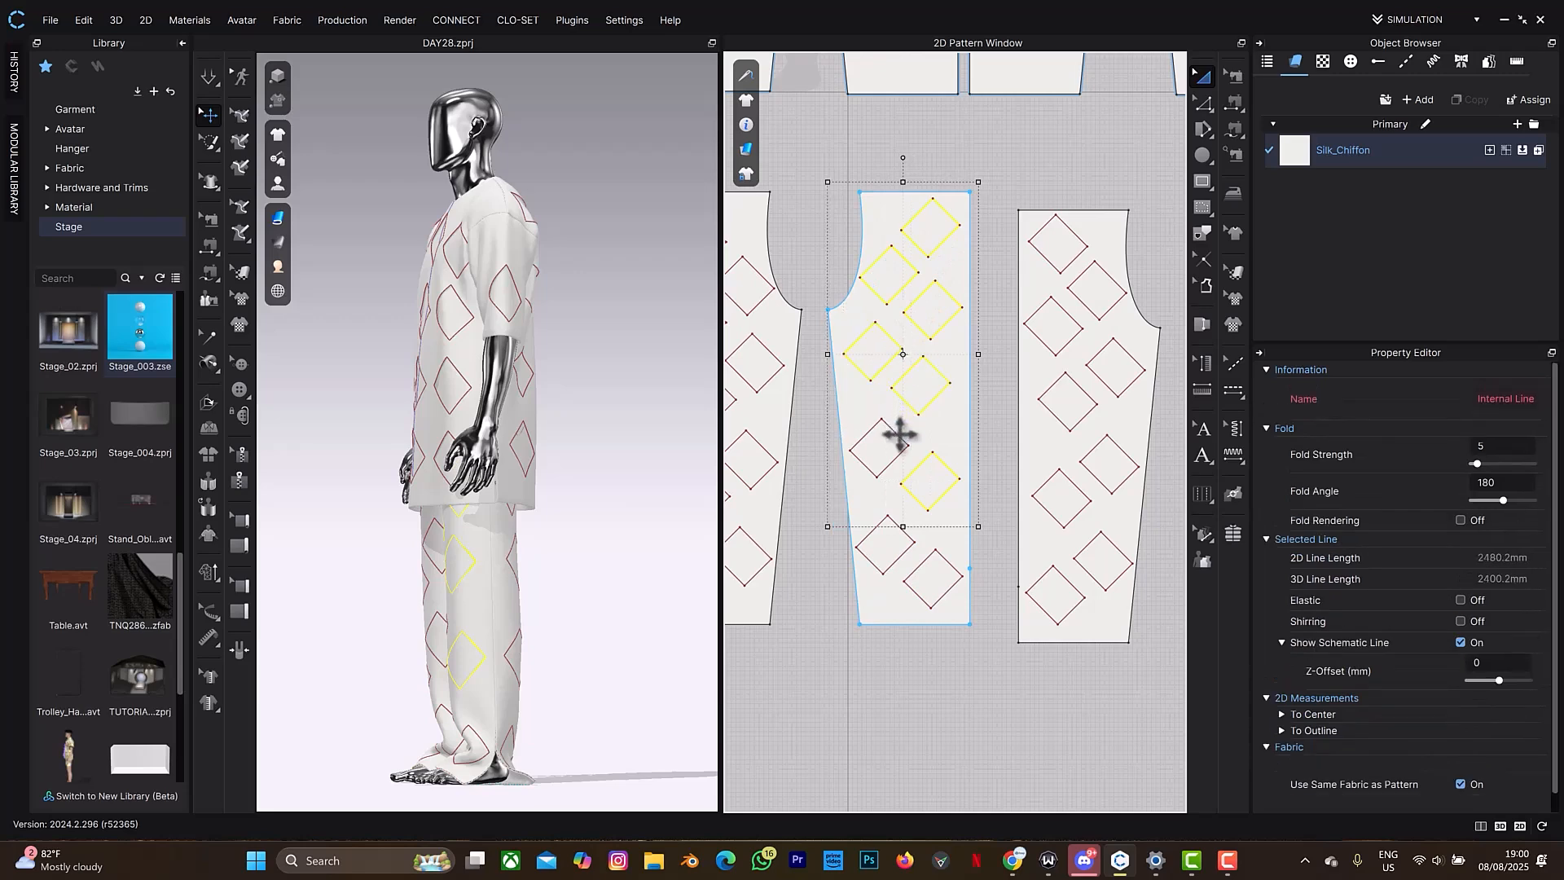
pyautogui.keyDown('shift'); pyautogui.click(909, 544); pyautogui.keyUp('shift')
pyautogui.keyDown('shift'); pyautogui.click(905, 580); pyautogui.keyUp('shift')
pyautogui.hotkey('ctrl', 'v')
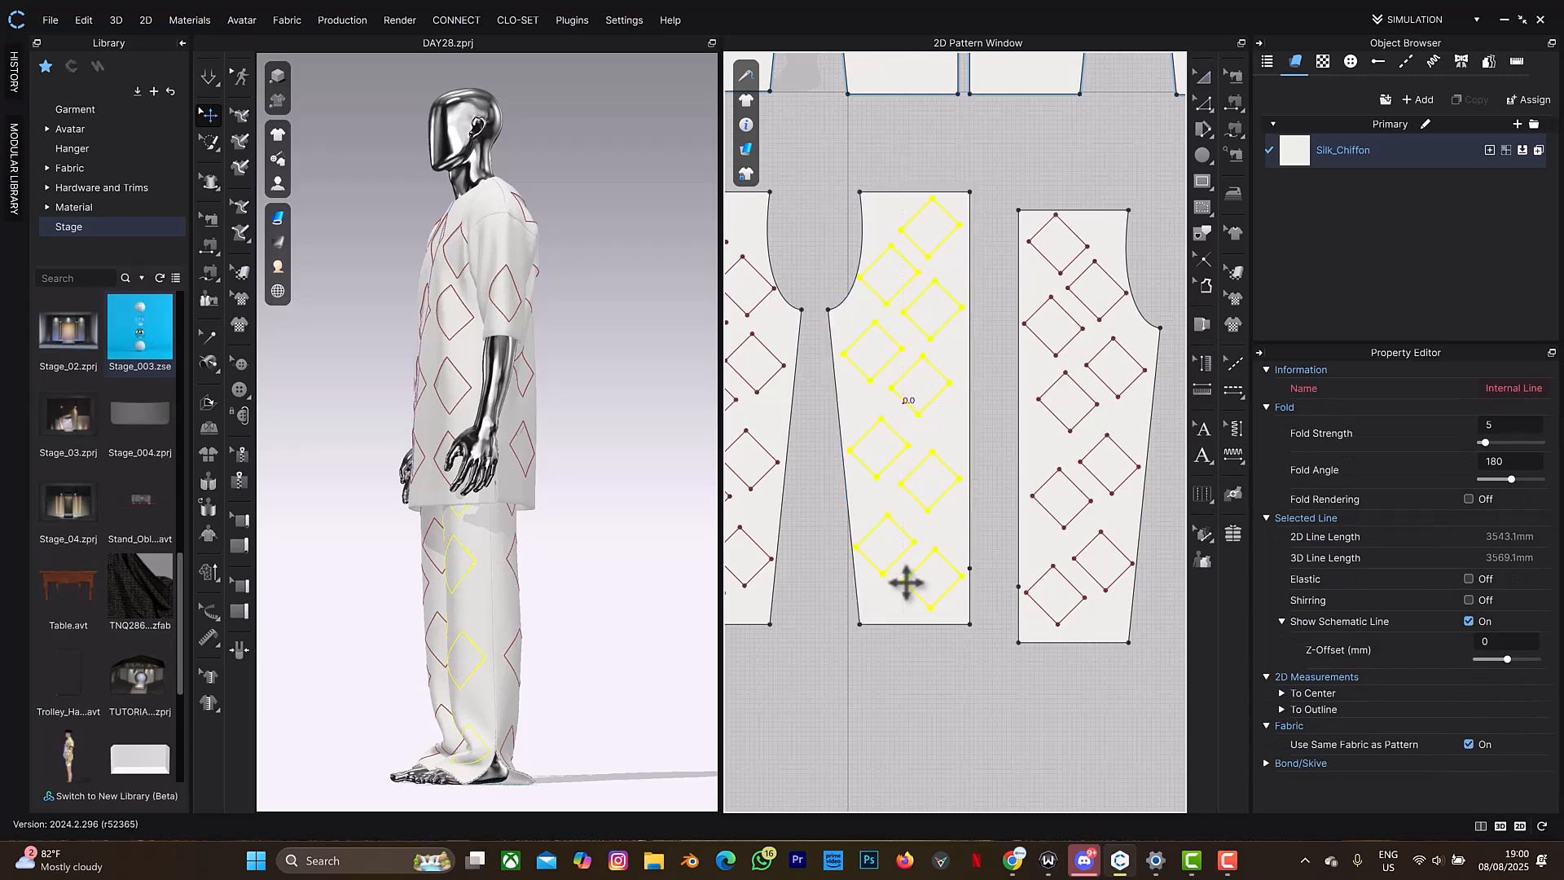
pyautogui.moveTo(1161, 441); pyautogui.dragTo(871, 468, button='middle')
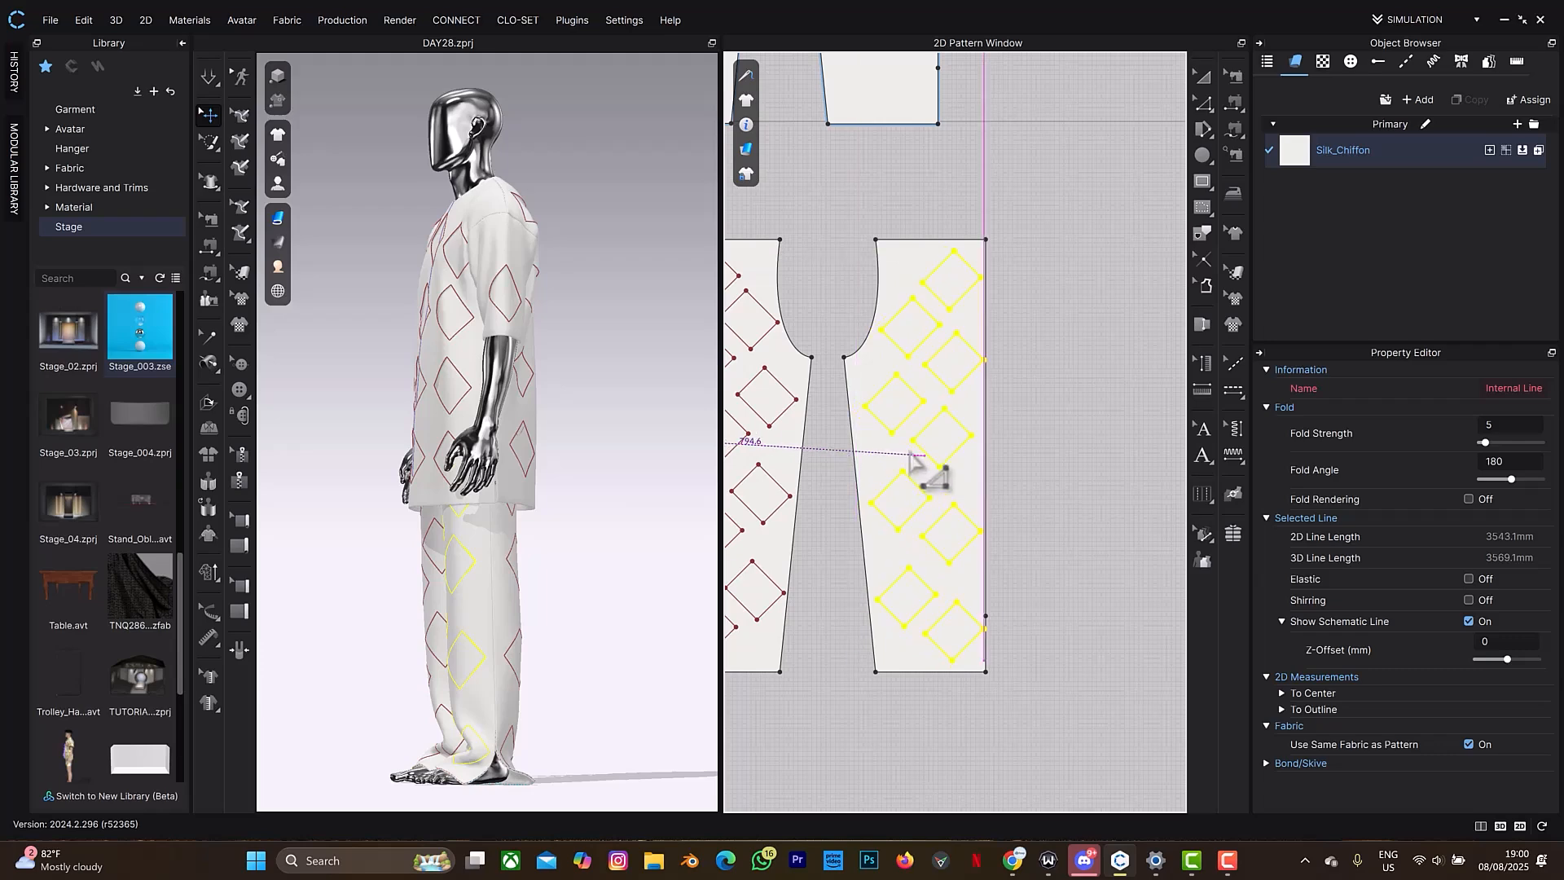
pyautogui.click(986, 341)
# Shift the pasted diamonds closest to the straight outer edge slightly inward on the other pair's second panel.
pyautogui.scroll(3, 960, 786)
pyautogui.click(978, 741)
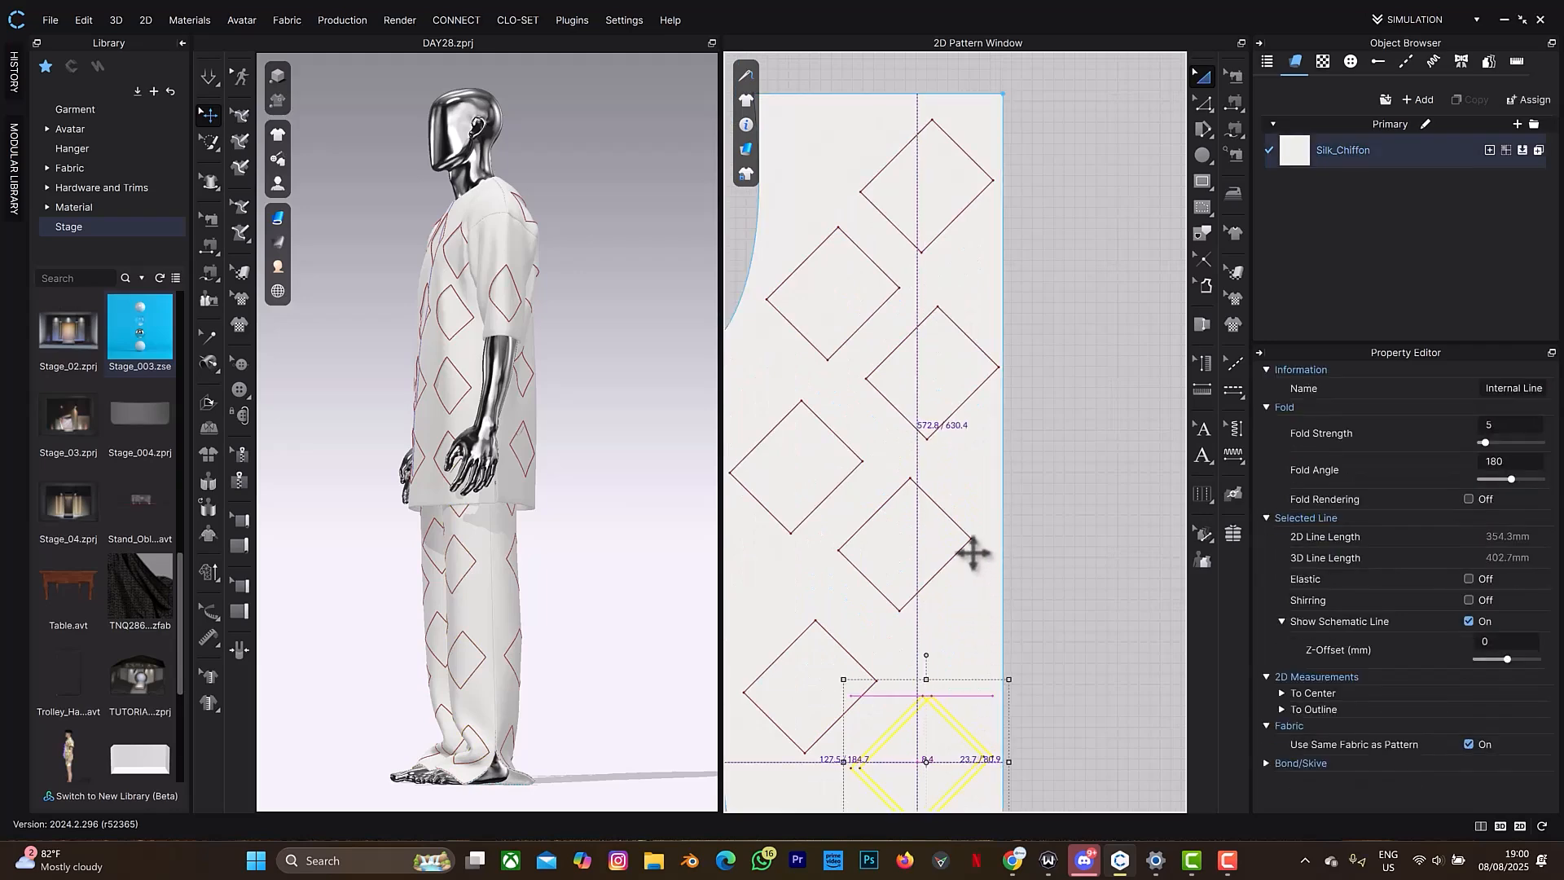
pyautogui.scroll(-3, 970, 548)
pyautogui.click(966, 437)
pyautogui.moveTo(966, 438); pyautogui.dragTo(965, 436)
pyautogui.moveTo(1133, 499); pyautogui.dragTo(1133, 499)
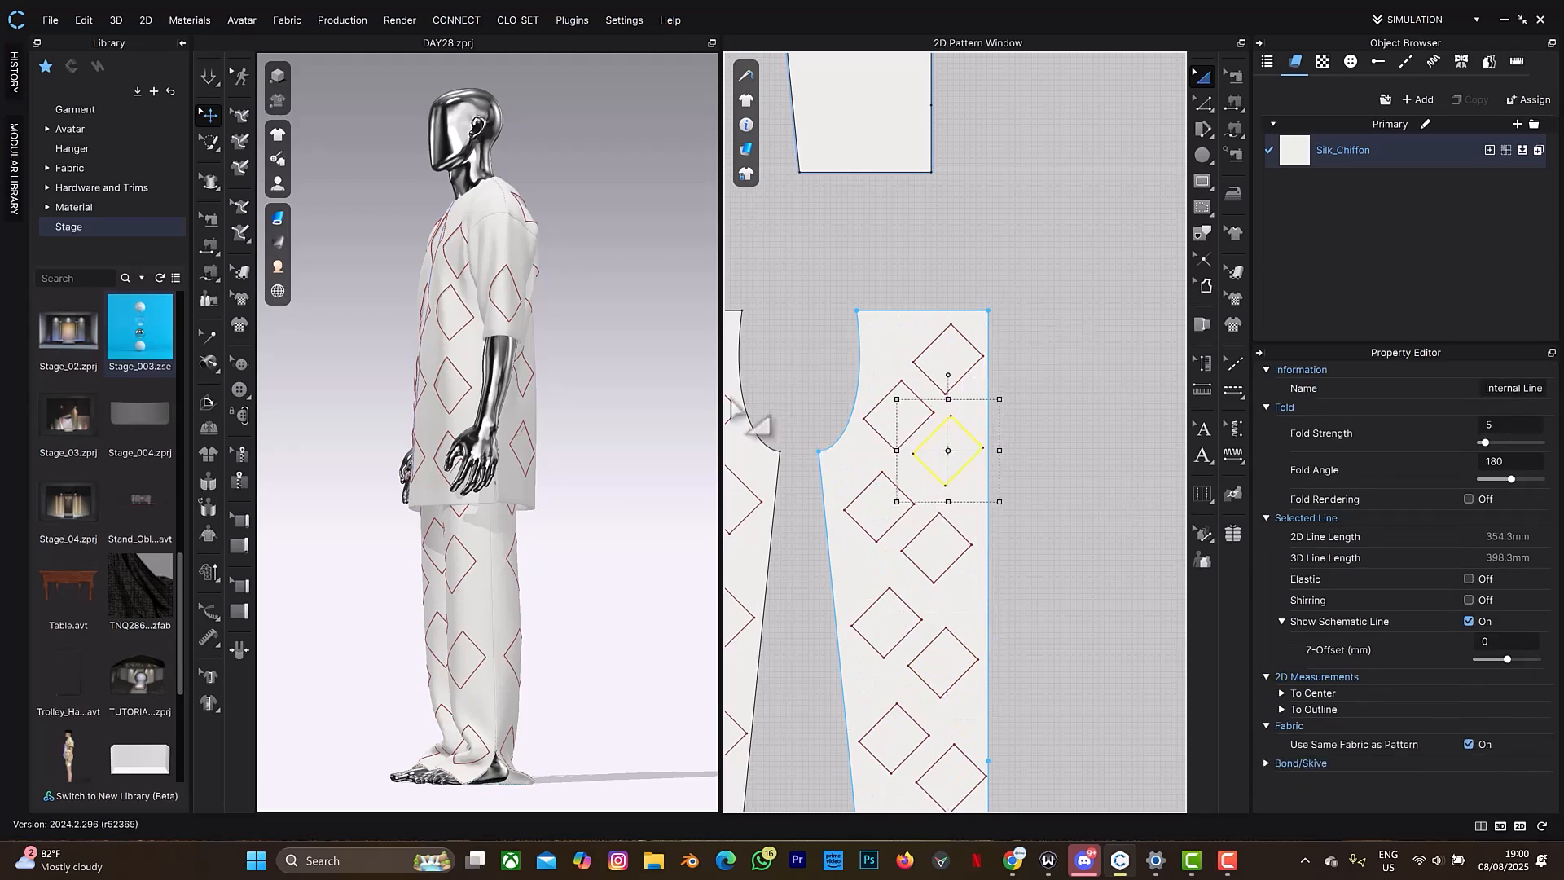
# Select all nine diamonds on the other pair's second panel and cut the panel along their outlines.
pyautogui.moveTo(571, 436); pyautogui.dragTo(636, 460, button='right')
pyautogui.scroll(-5, 1072, 570)
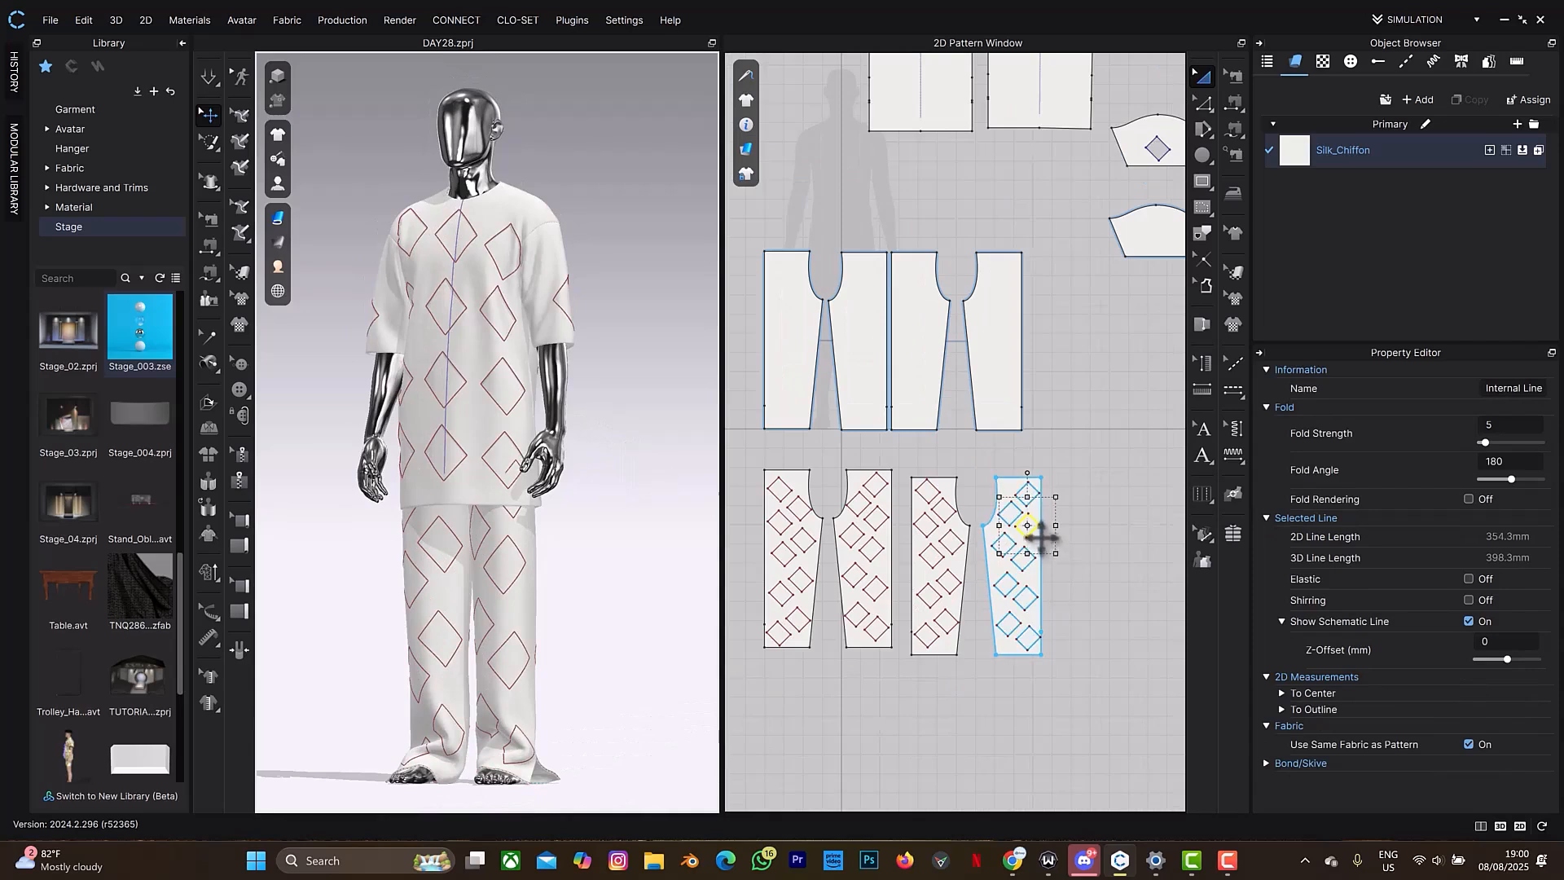
pyautogui.scroll(3, 1037, 552)
pyautogui.keyDown('shift'); pyautogui.click(1023, 559); pyautogui.keyUp('shift')
pyautogui.keyDown('shift'); pyautogui.click(1031, 625); pyautogui.keyUp('shift')
pyautogui.keyDown('shift'); pyautogui.click(1019, 693); pyautogui.keyUp('shift')
pyautogui.keyDown('shift'); pyautogui.click(1017, 695); pyautogui.keyUp('shift')
pyautogui.keyDown('shift'); pyautogui.click(995, 690); pyautogui.keyUp('shift')
pyautogui.keyDown('shift'); pyautogui.click(988, 622); pyautogui.keyUp('shift')
pyautogui.keyDown('shift'); pyautogui.click(967, 551); pyautogui.keyUp('shift')
pyautogui.keyDown('shift'); pyautogui.click(984, 511); pyautogui.keyUp('shift')
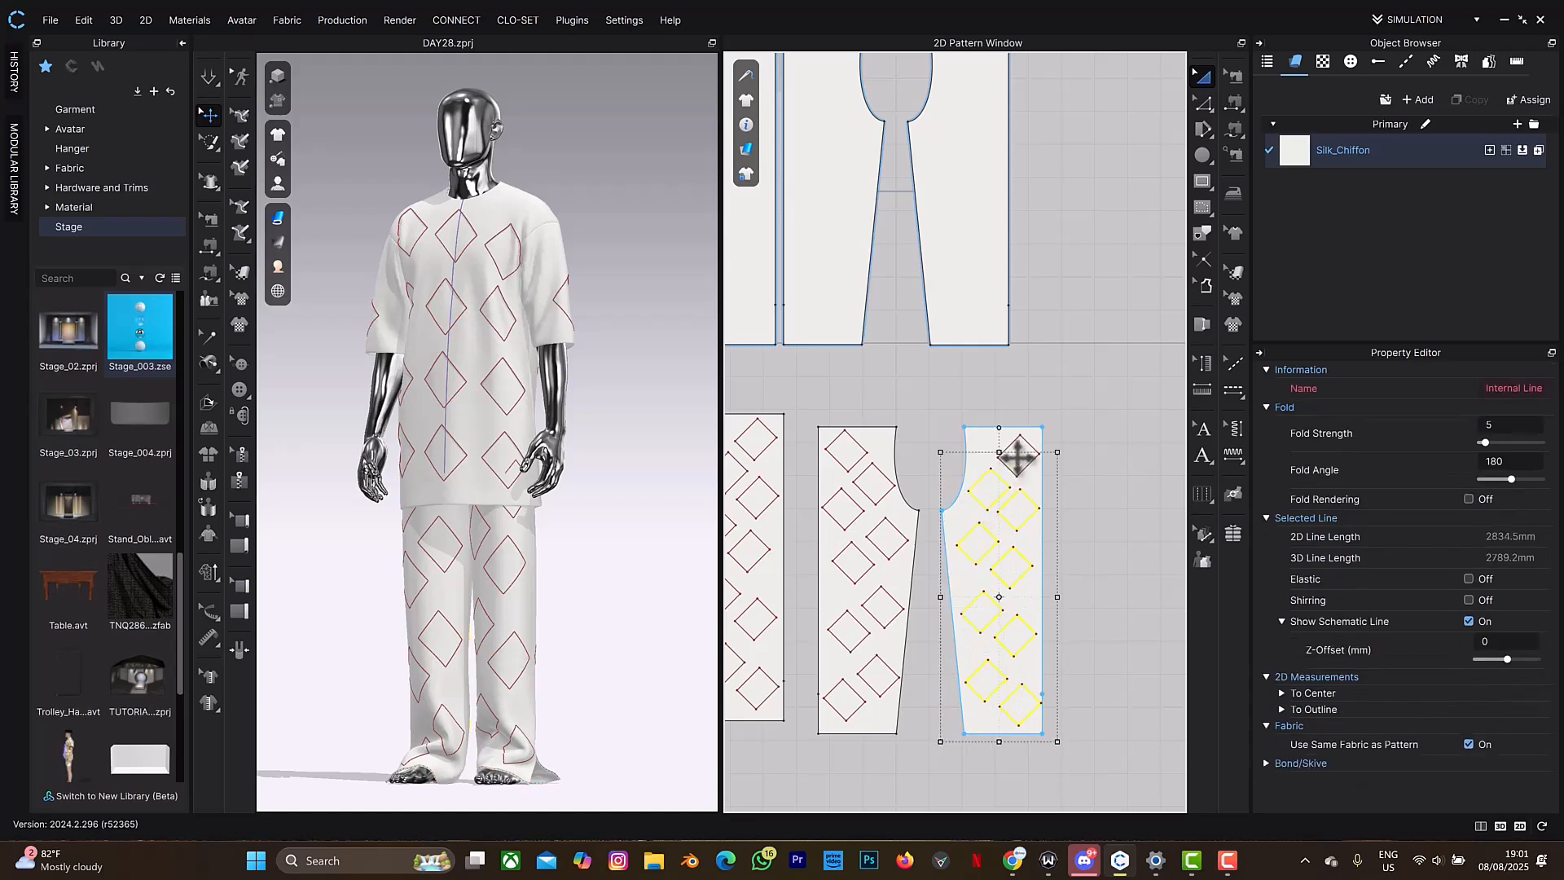
pyautogui.keyDown('shift'); pyautogui.click(1012, 447); pyautogui.keyUp('shift')
pyautogui.rightClick(1011, 447)
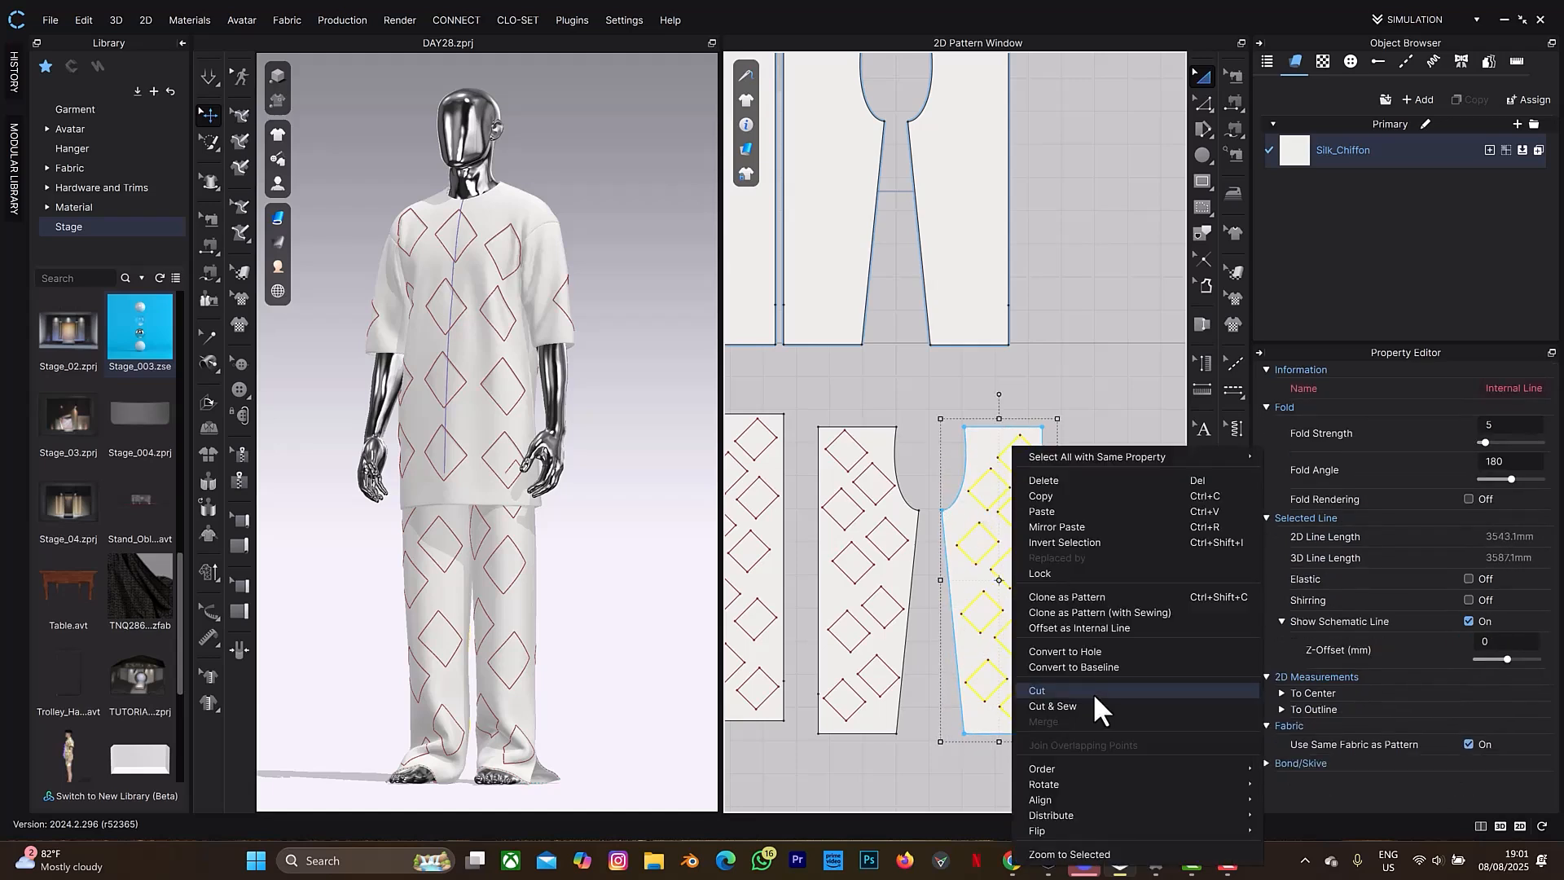
pyautogui.click(1071, 691)
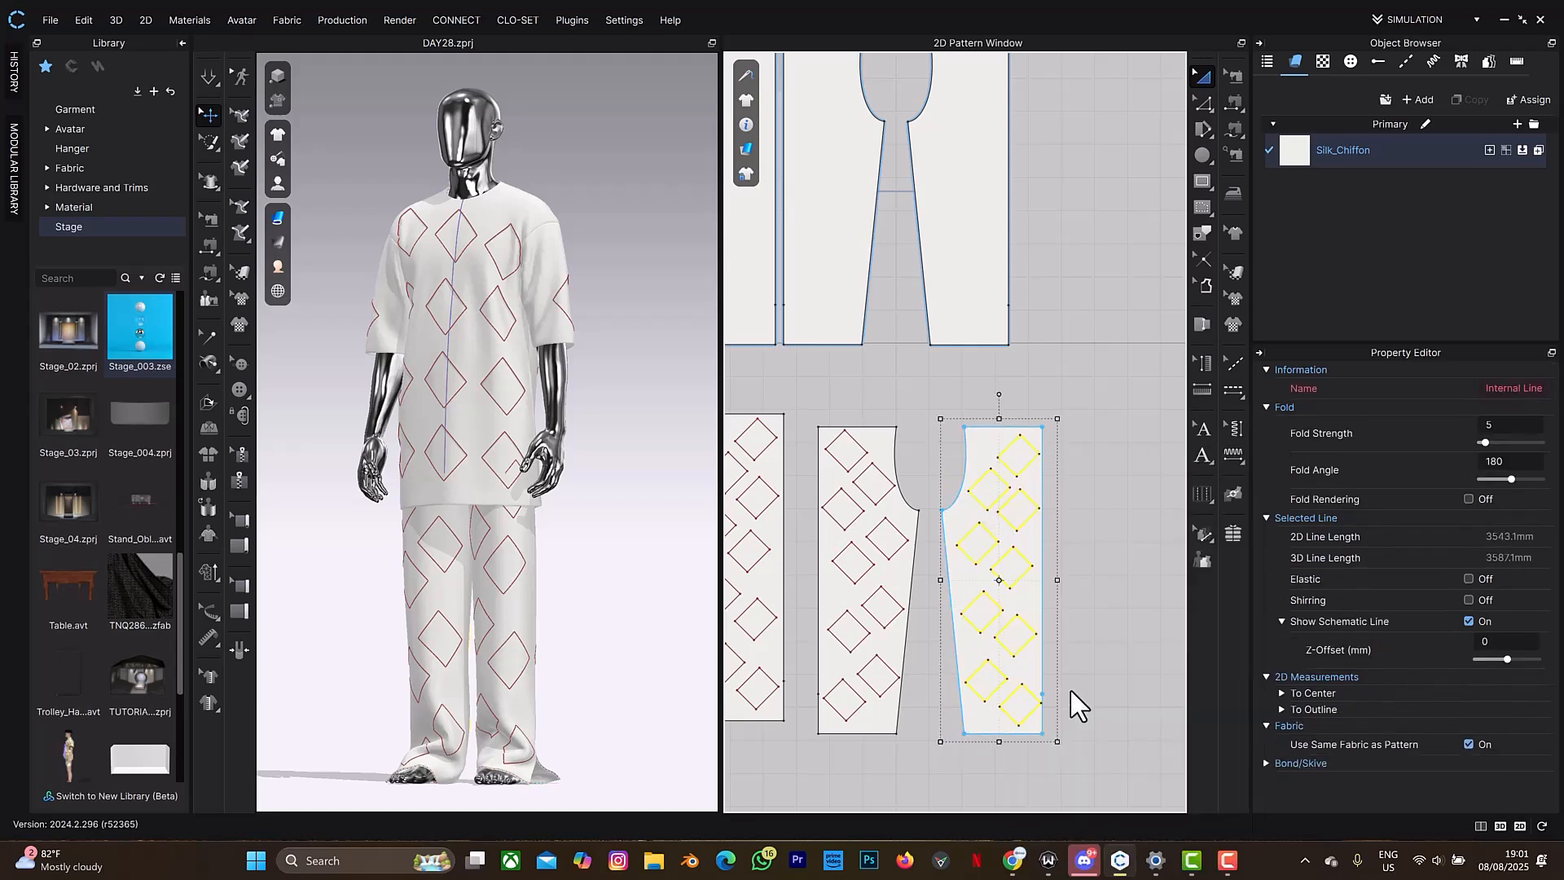
pyautogui.click(1016, 681)
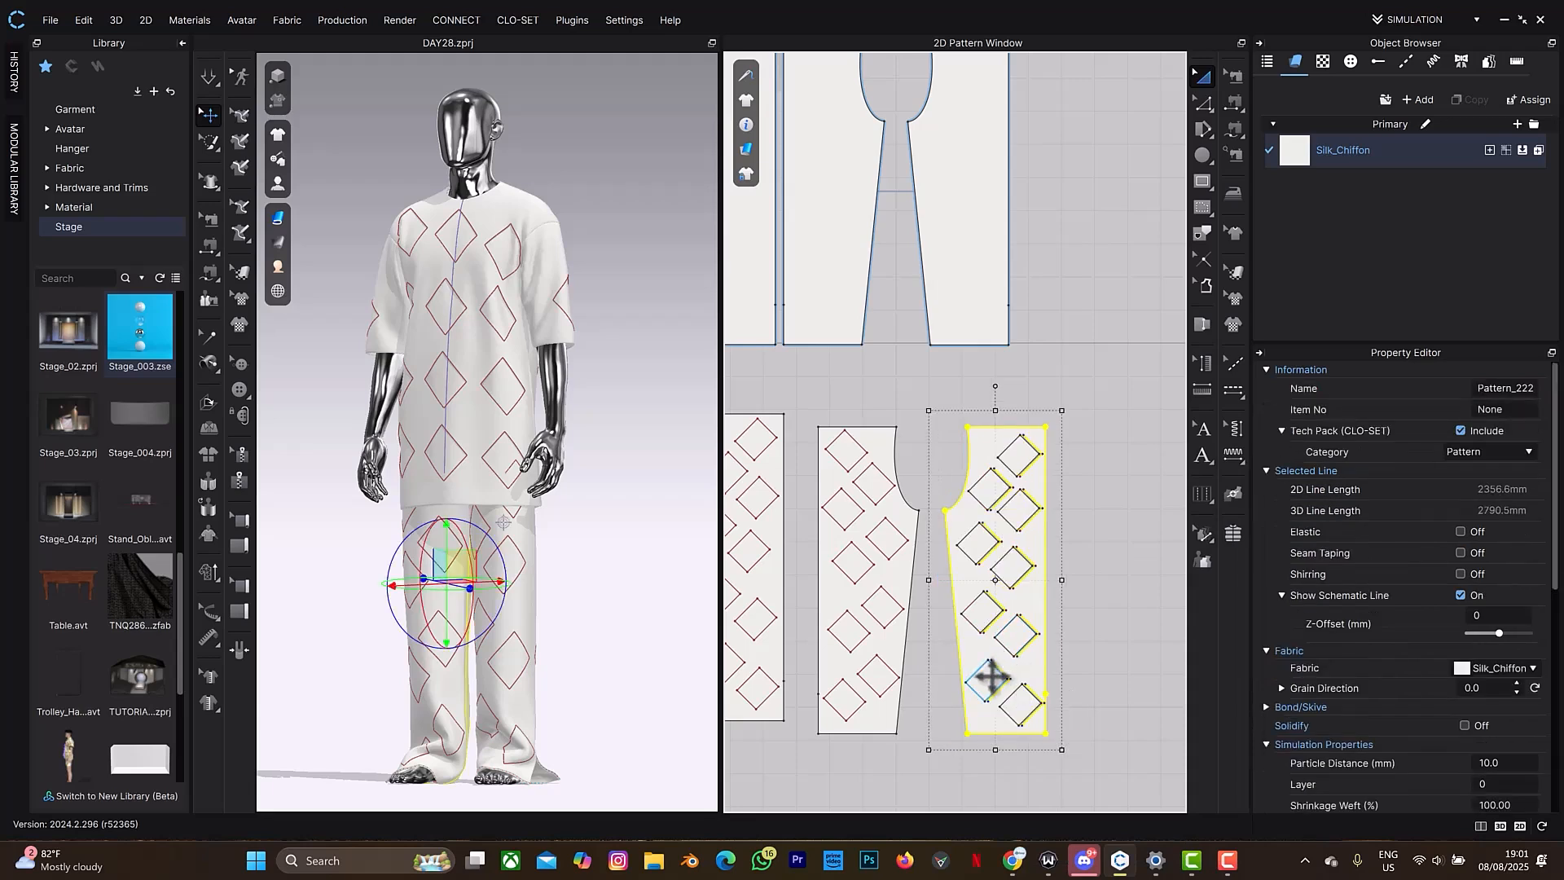
# Delete the nine cut diamond pieces from the other pair's second panel to leave open holes.
pyautogui.keyDown('shift'); pyautogui.click(992, 677); pyautogui.keyUp('shift')
pyautogui.keyDown('shift'); pyautogui.click(1022, 702); pyautogui.keyUp('shift')
pyautogui.keyDown('shift'); pyautogui.click(1019, 635); pyautogui.keyUp('shift')
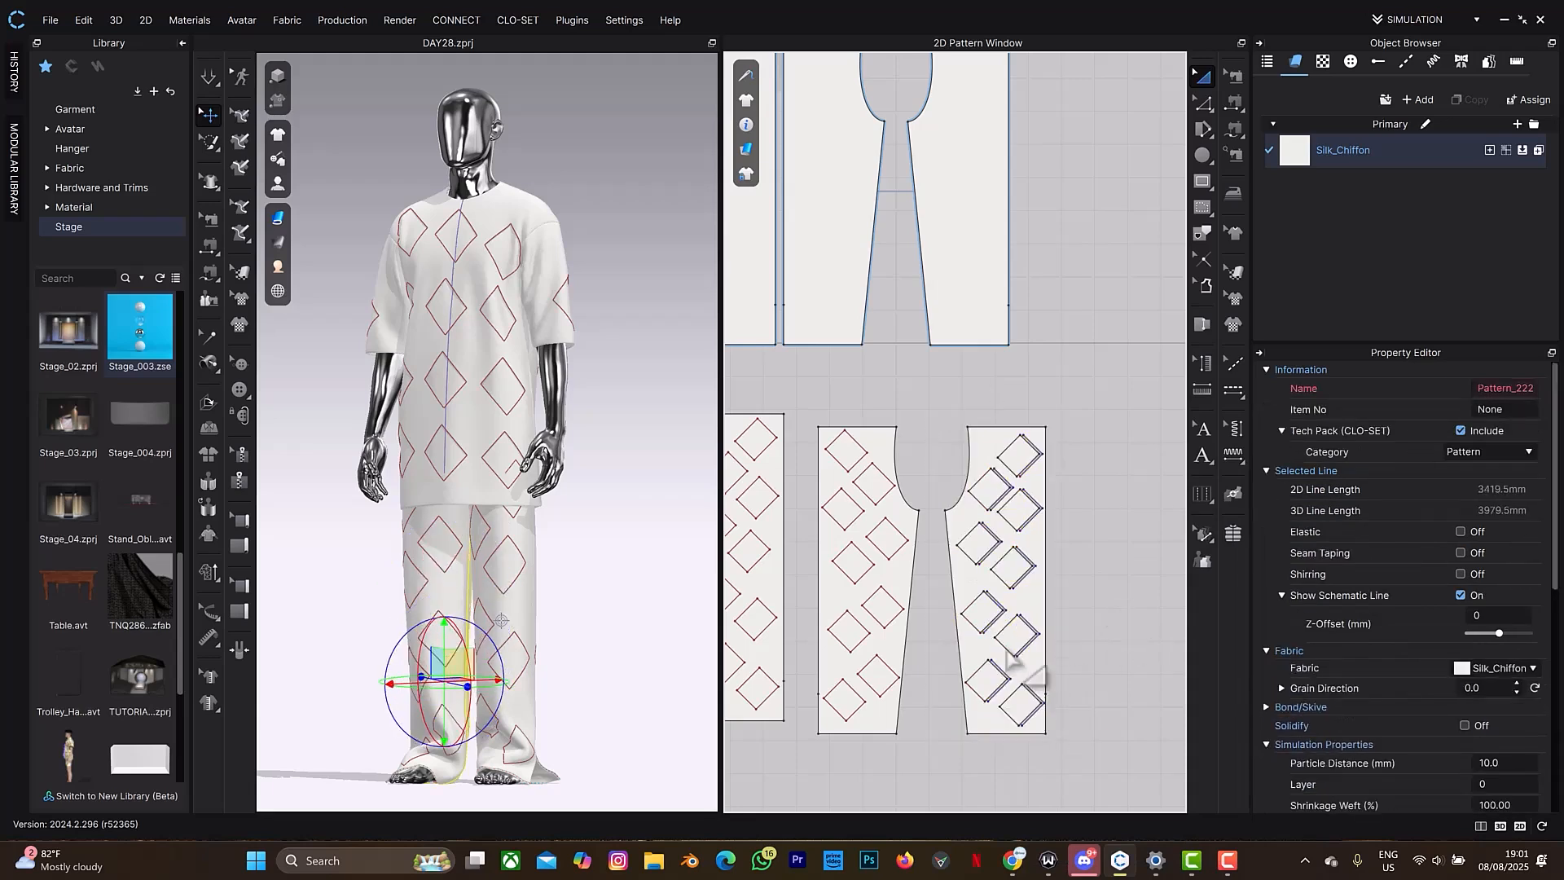
pyautogui.click(982, 613)
pyautogui.keyDown('shift'); pyautogui.click(1010, 569); pyautogui.keyUp('shift')
pyautogui.keyDown('shift'); pyautogui.click(978, 546); pyautogui.keyUp('shift')
pyautogui.keyDown('shift'); pyautogui.click(989, 500); pyautogui.keyUp('shift')
pyautogui.keyDown('shift'); pyautogui.click(1019, 453); pyautogui.keyUp('shift')
pyautogui.keyDown('shift'); pyautogui.click(1018, 505); pyautogui.keyUp('shift')
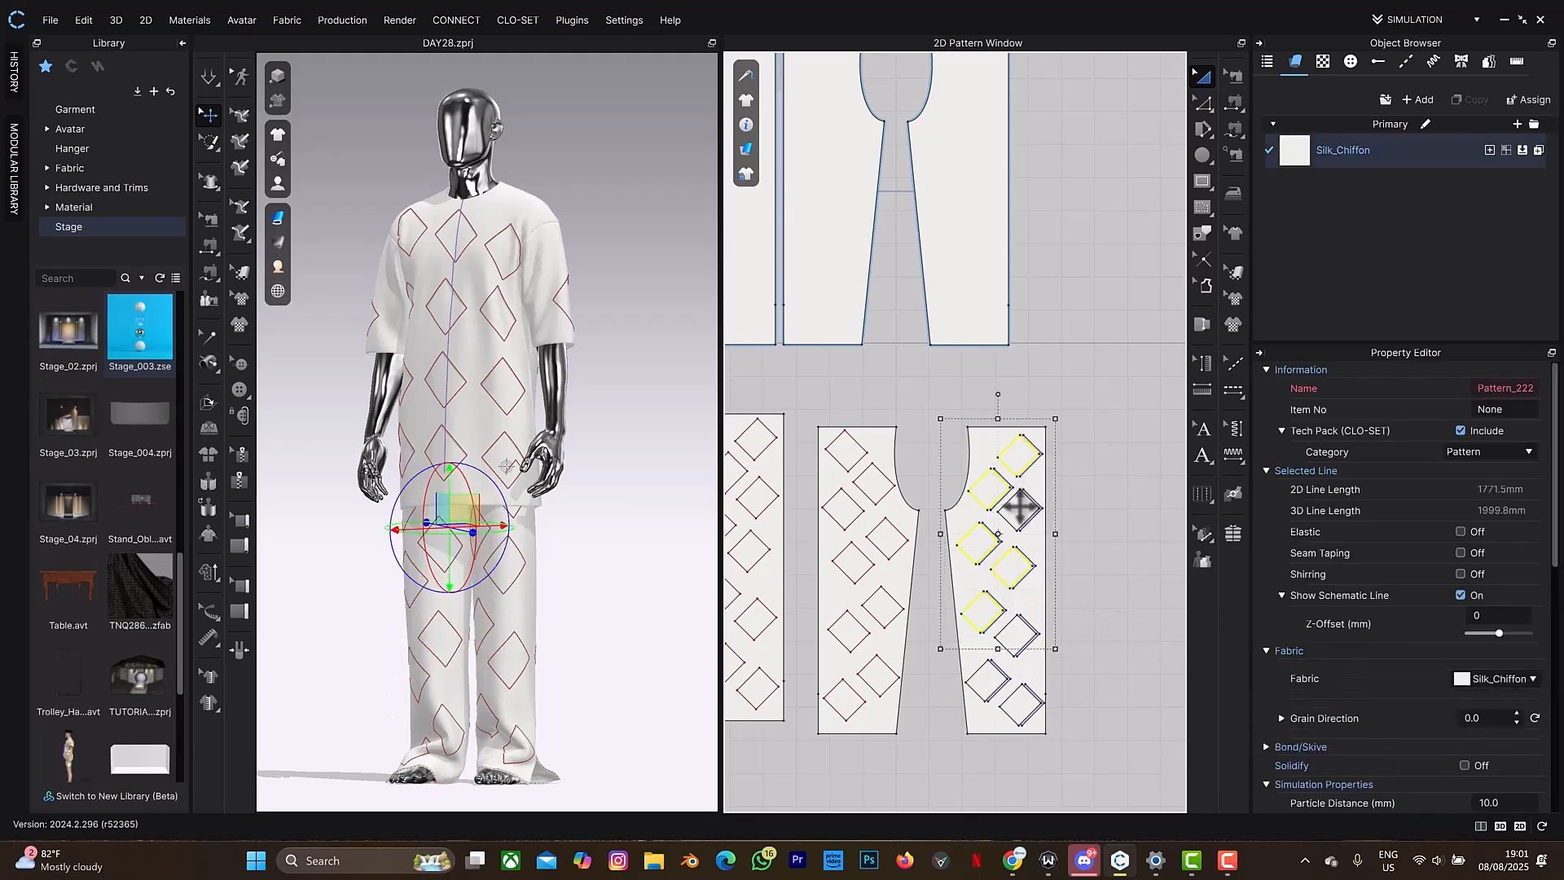
pyautogui.keyDown('shift'); pyautogui.click(1018, 636); pyautogui.keyUp('shift')
pyautogui.keyDown('shift'); pyautogui.click(988, 681); pyautogui.keyUp('shift')
pyautogui.keyDown('shift'); pyautogui.click(1018, 705); pyautogui.keyUp('shift')
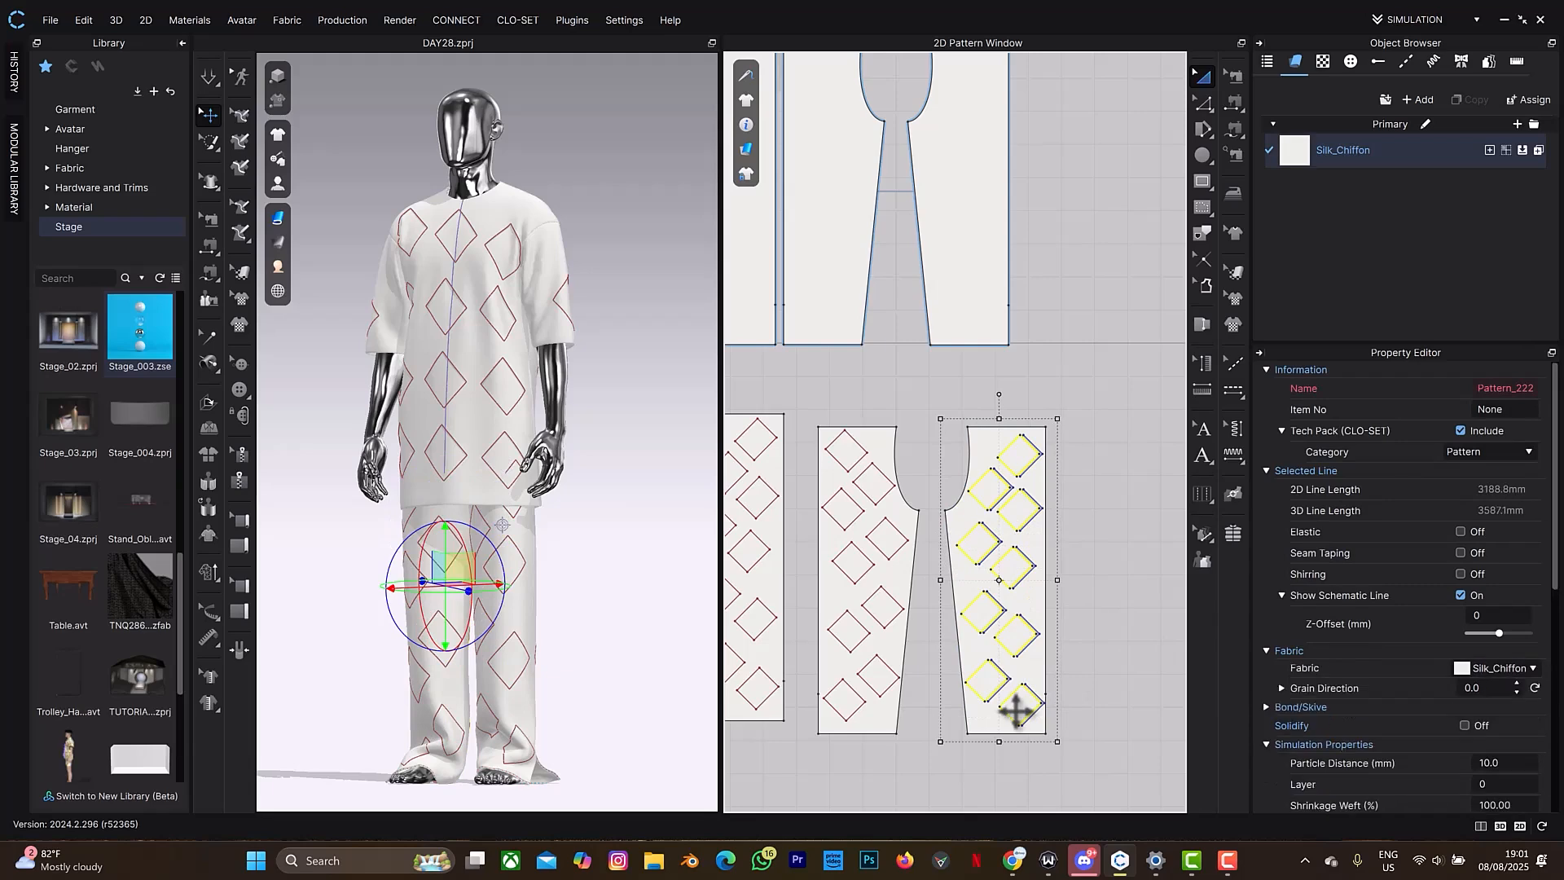
pyautogui.press('Delete')
# Select all nine diamonds on the other pair's first panel and cut the panel along their outlines.
pyautogui.moveTo(542, 586); pyautogui.dragTo(556, 647, button='right')
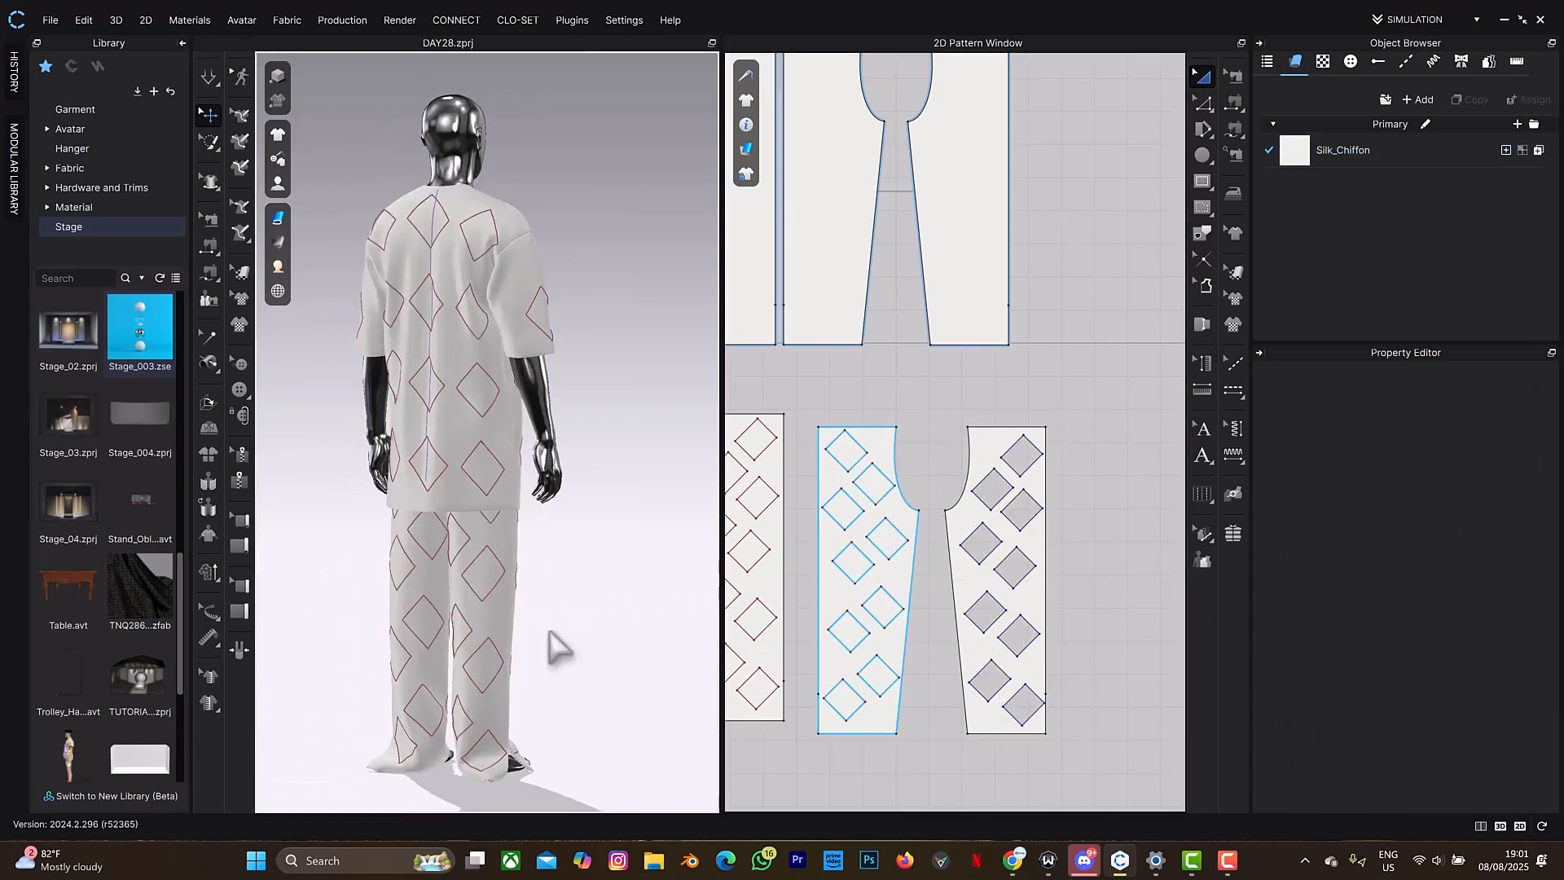
pyautogui.click(853, 690)
pyautogui.keyDown('shift'); pyautogui.click(870, 675); pyautogui.keyUp('shift')
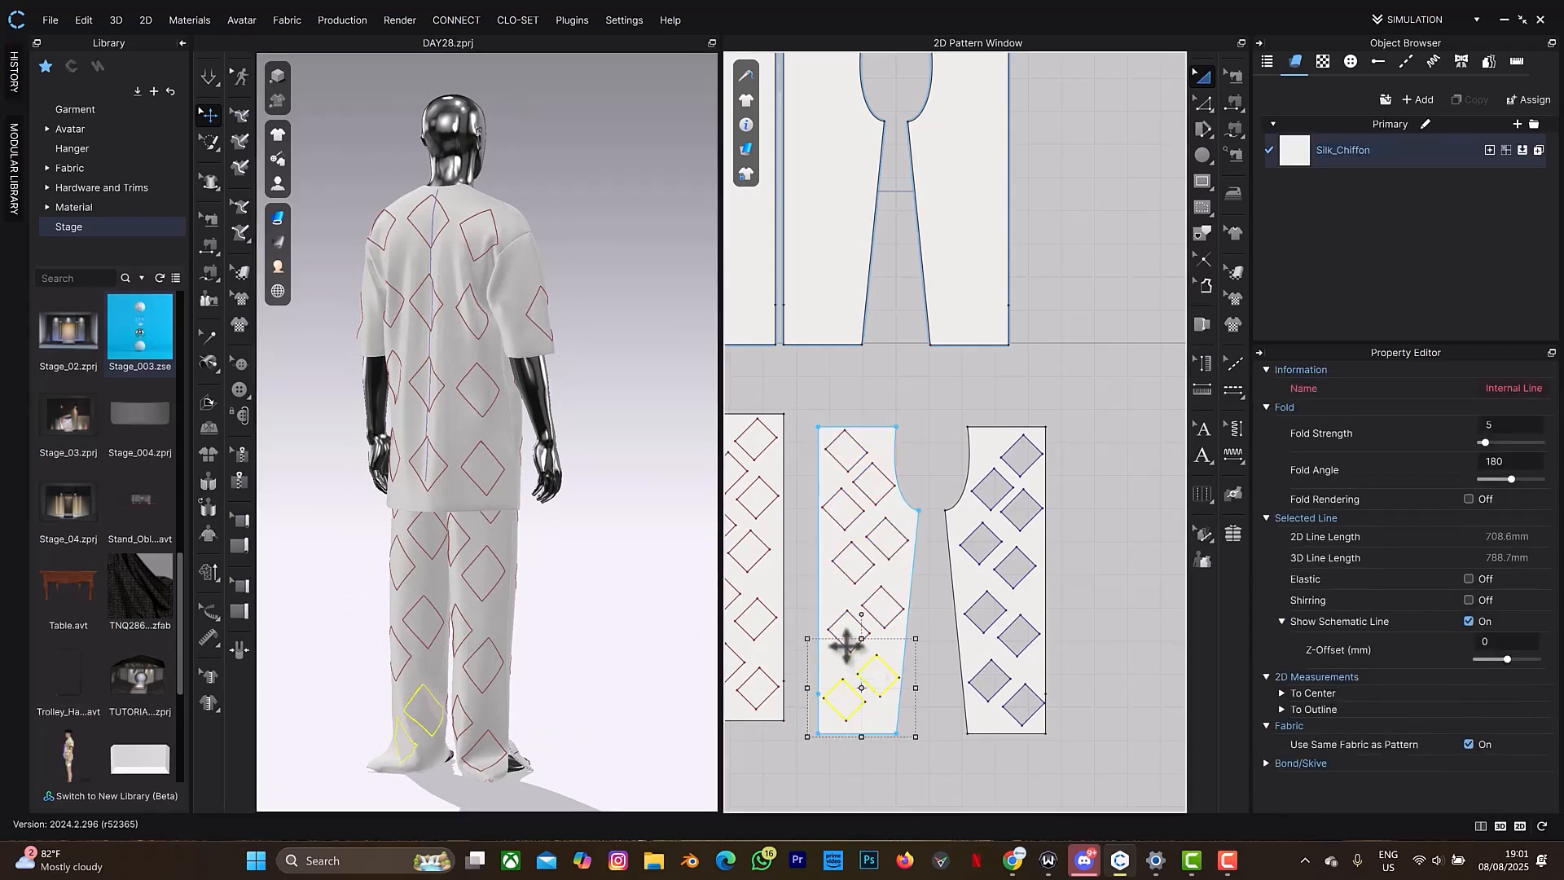
pyautogui.keyDown('shift'); pyautogui.click(847, 645); pyautogui.keyUp('shift')
pyautogui.keyDown('shift'); pyautogui.click(863, 603); pyautogui.keyUp('shift')
pyautogui.keyDown('shift'); pyautogui.click(873, 554); pyautogui.keyUp('shift')
pyautogui.keyDown('shift'); pyautogui.click(874, 544); pyautogui.keyUp('shift')
pyautogui.keyDown('shift'); pyautogui.click(834, 517); pyautogui.keyUp('shift')
pyautogui.keyDown('shift'); pyautogui.click(866, 489); pyautogui.keyUp('shift')
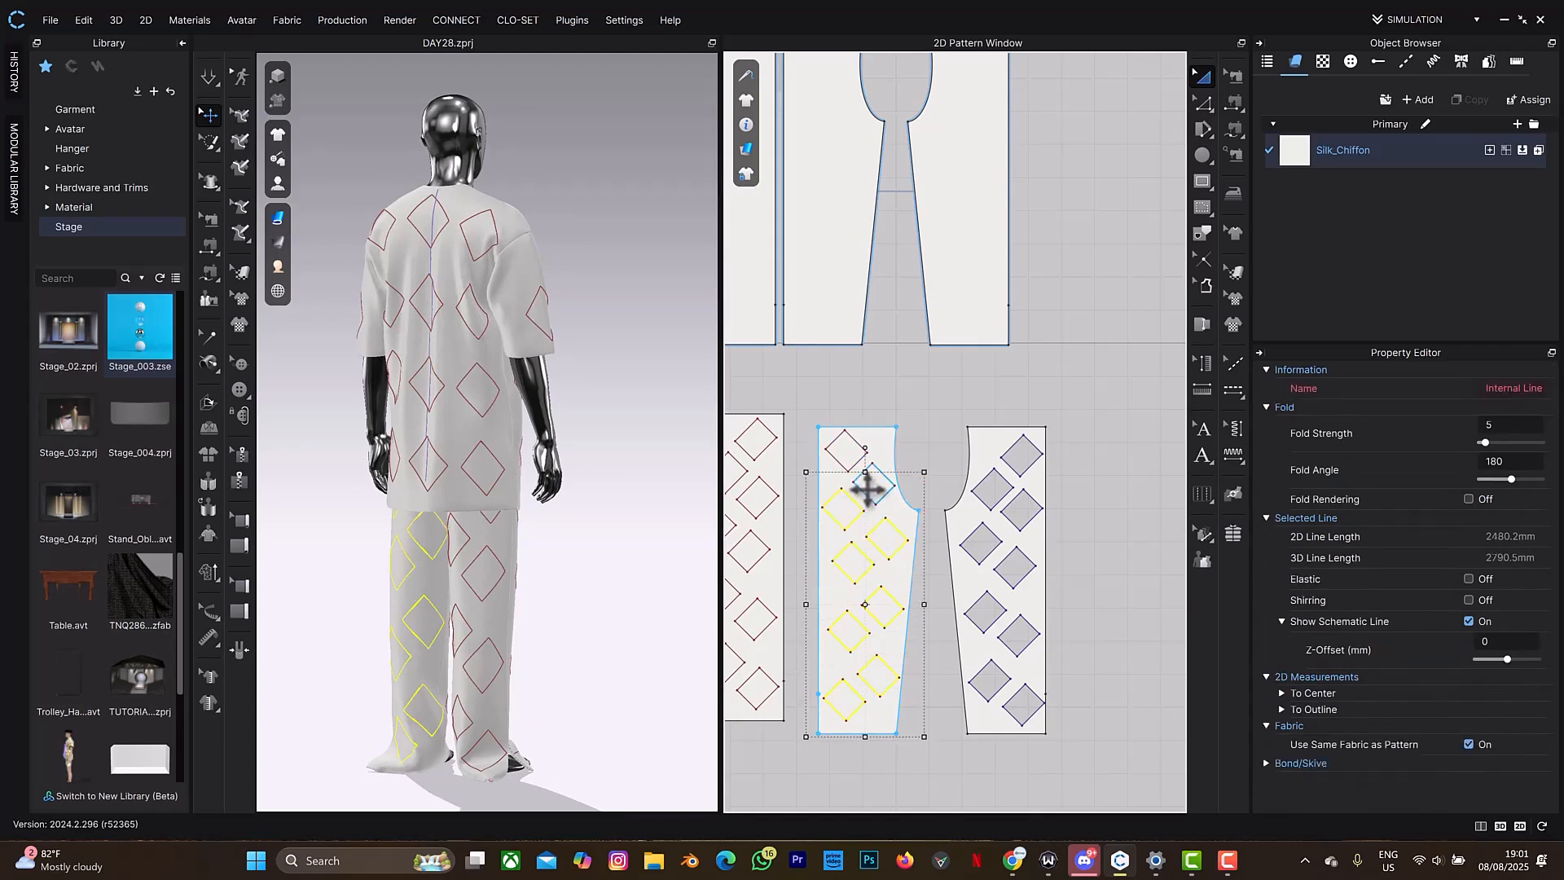
pyautogui.keyDown('shift'); pyautogui.click(839, 462); pyautogui.keyUp('shift')
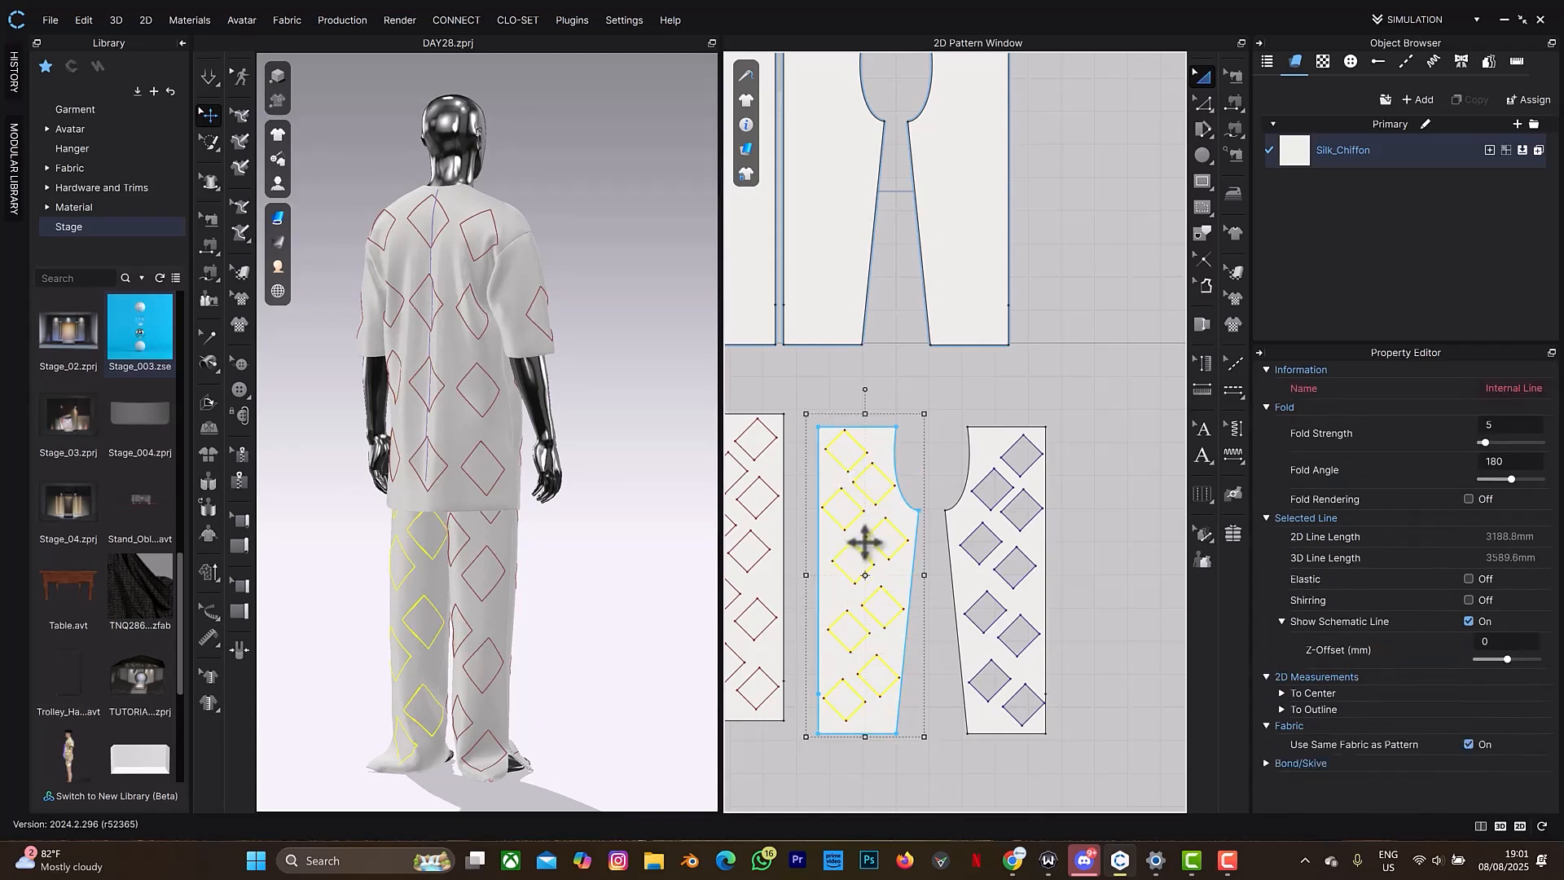
pyautogui.rightClick(873, 548)
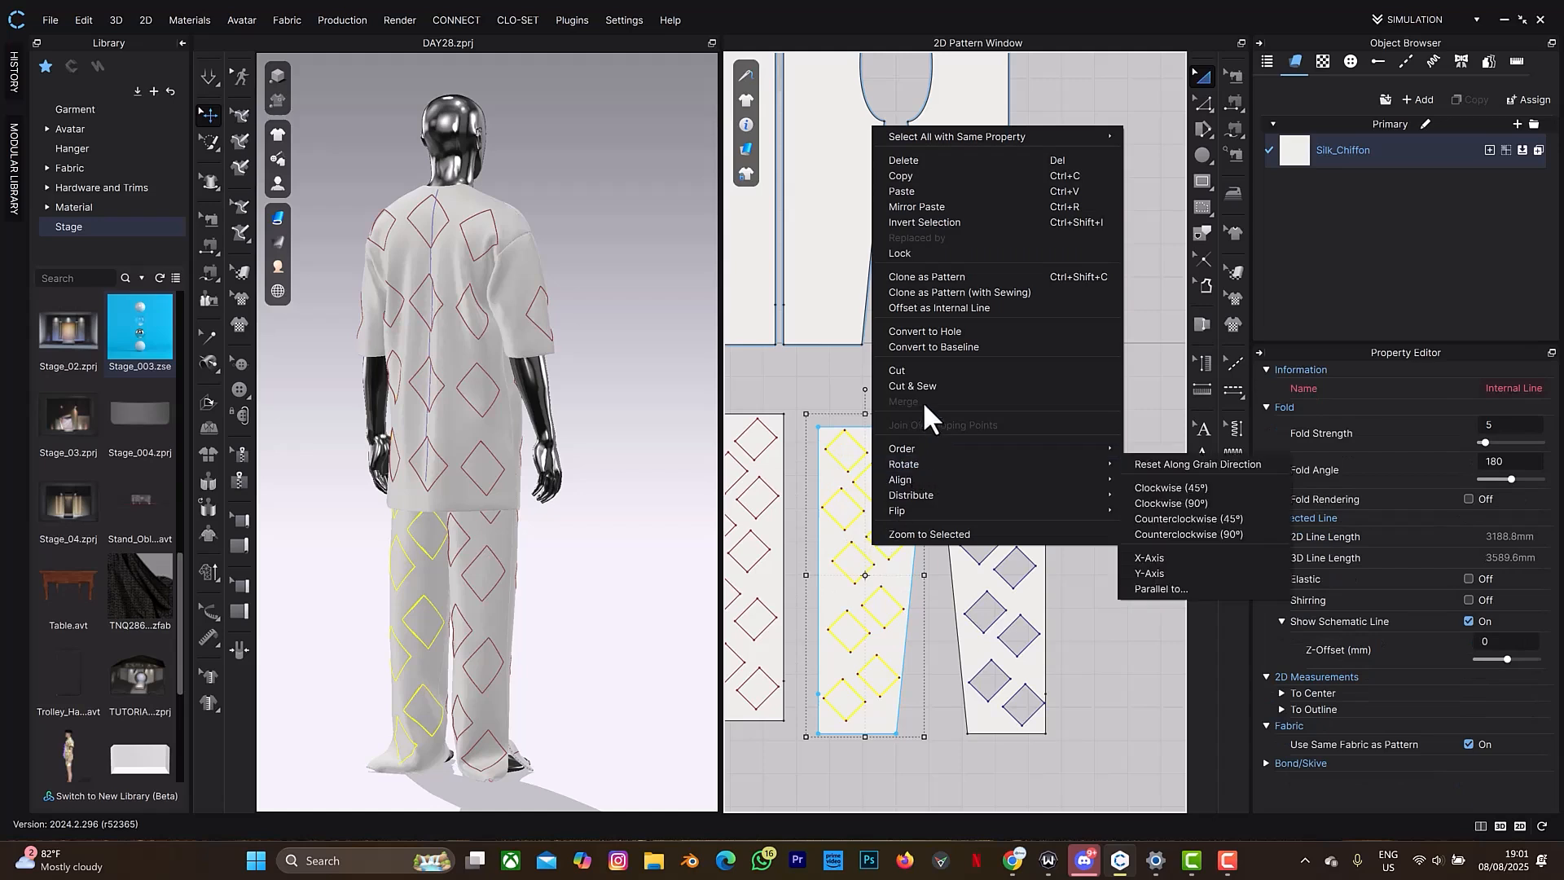
pyautogui.click(940, 373)
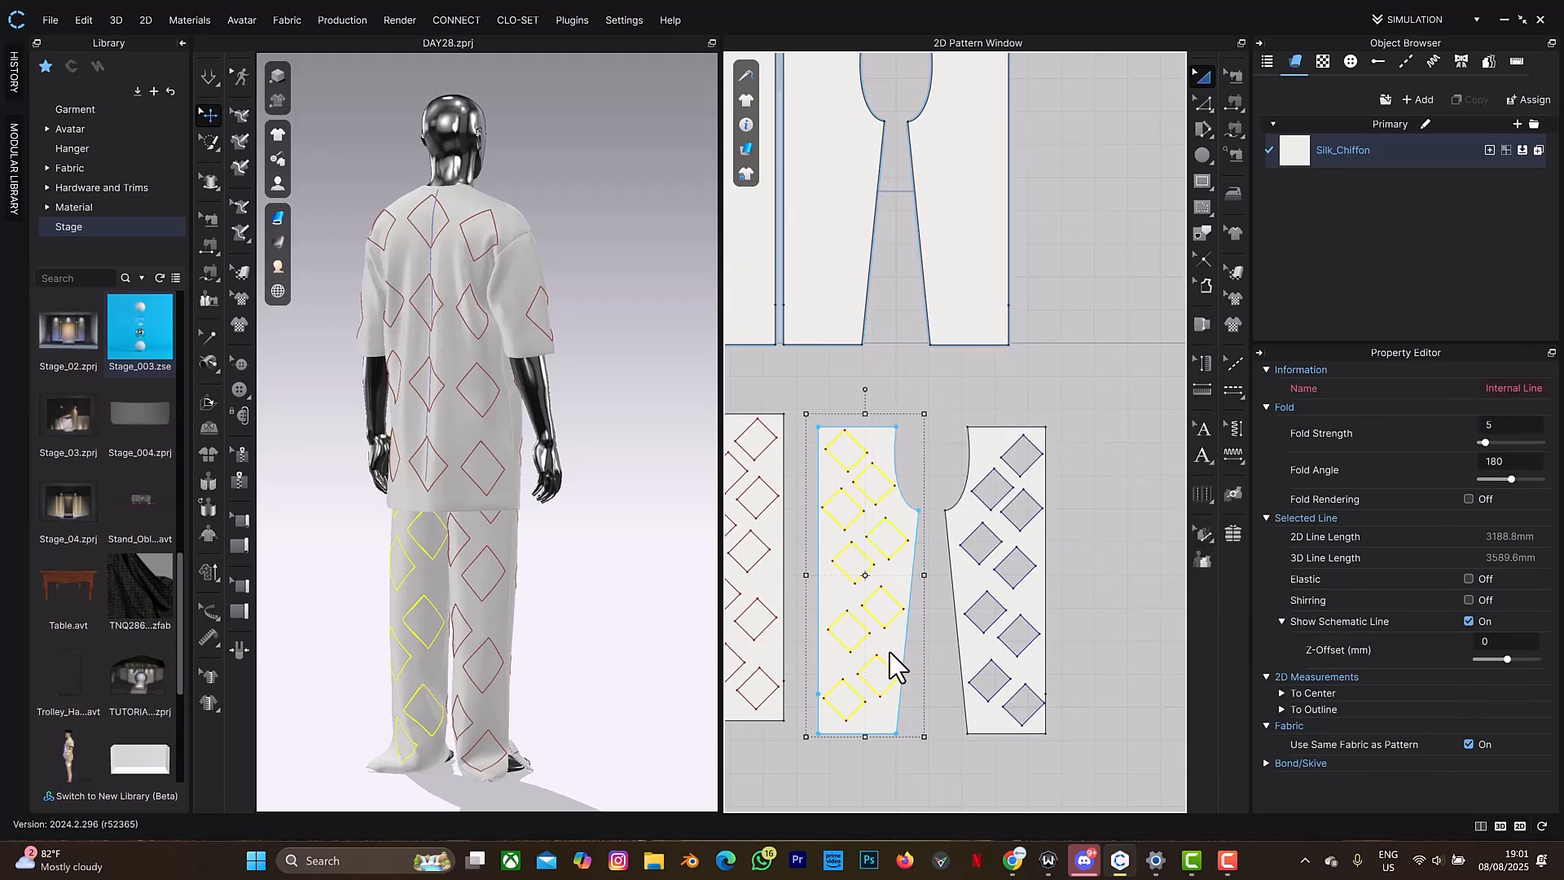
pyautogui.click(912, 776)
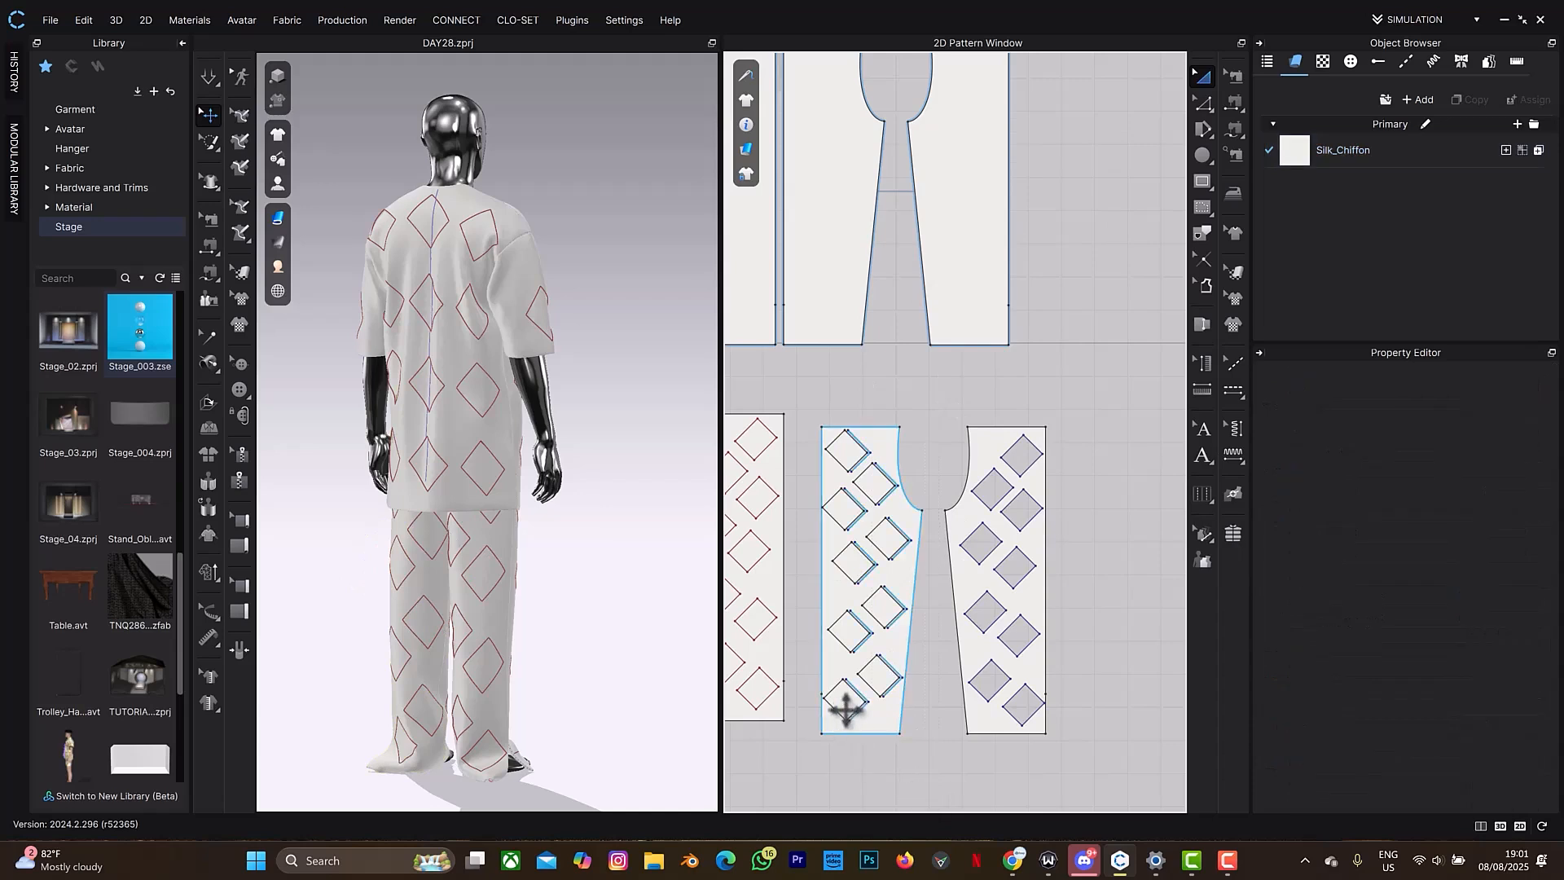
# Delete the nine cut diamond pieces from the other pair's first panel.
pyautogui.click(840, 708)
pyautogui.keyDown('shift'); pyautogui.click(873, 674); pyautogui.keyUp('shift')
pyautogui.keyDown('shift'); pyautogui.click(851, 635); pyautogui.keyUp('shift')
pyautogui.keyDown('shift'); pyautogui.click(886, 609); pyautogui.keyUp('shift')
pyautogui.keyDown('shift'); pyautogui.click(888, 539); pyautogui.keyUp('shift')
pyautogui.keyDown('shift'); pyautogui.click(851, 562); pyautogui.keyUp('shift')
pyautogui.keyDown('shift'); pyautogui.click(843, 509); pyautogui.keyUp('shift')
pyautogui.keyDown('shift'); pyautogui.click(873, 484); pyautogui.keyUp('shift')
pyautogui.keyDown('shift'); pyautogui.click(841, 450); pyautogui.keyUp('shift')
pyautogui.press('Delete')
# Select all nine diamonds on the first cloned pair's second panel and cut the panel along their outlines.
pyautogui.moveTo(836, 486); pyautogui.dragTo(1096, 443, button='middle')
pyautogui.click(1010, 649)
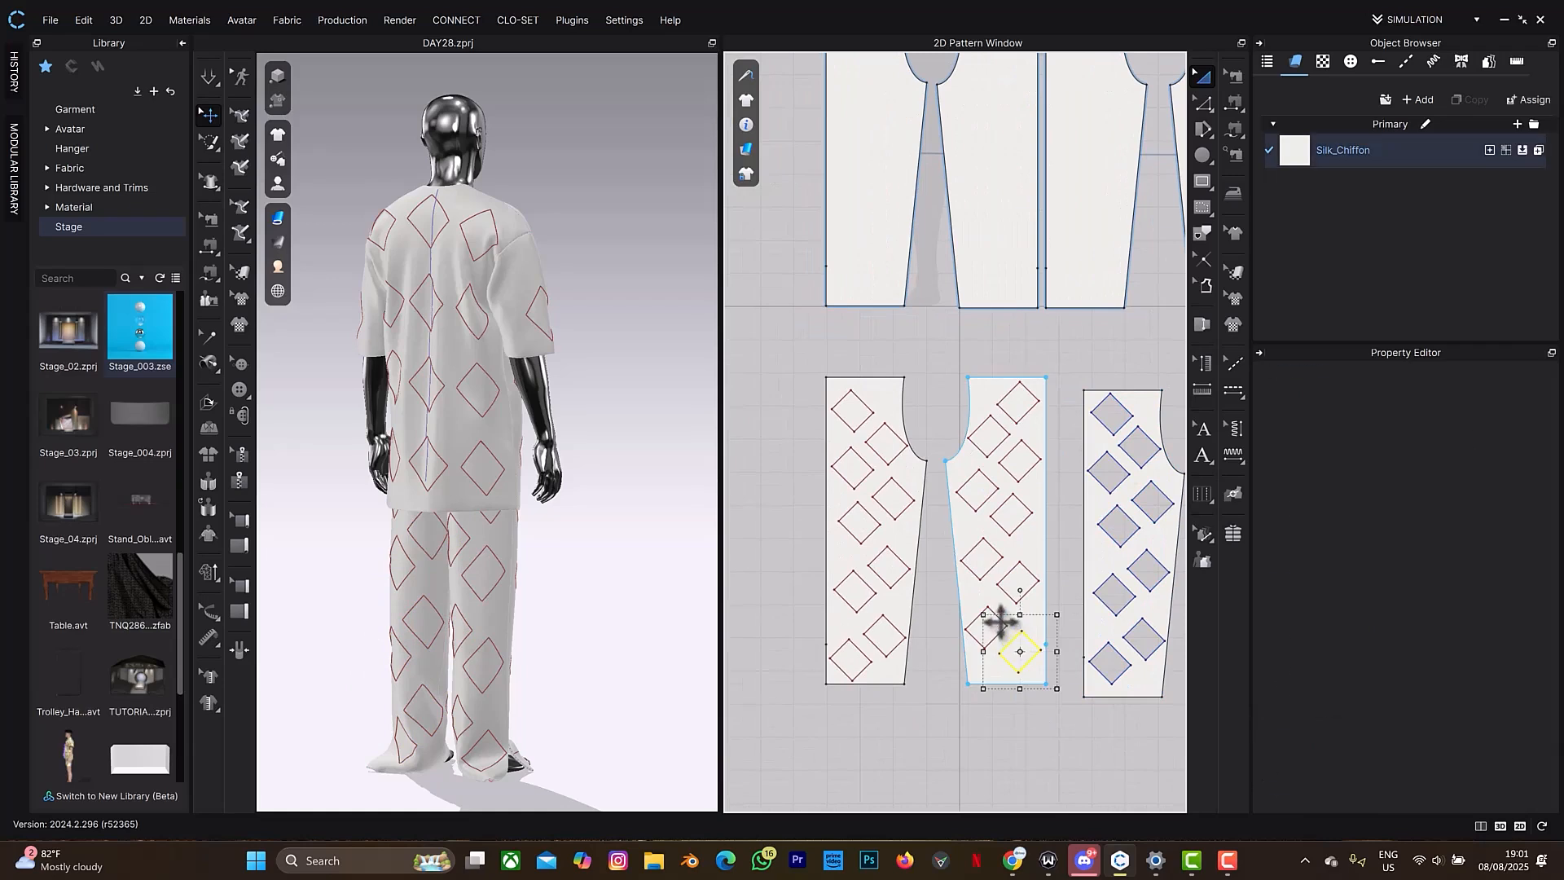
pyautogui.keyDown('shift'); pyautogui.click(997, 615); pyautogui.keyUp('shift')
pyautogui.keyDown('shift'); pyautogui.click(1005, 580); pyautogui.keyUp('shift')
pyautogui.keyDown('shift'); pyautogui.click(991, 546); pyautogui.keyUp('shift')
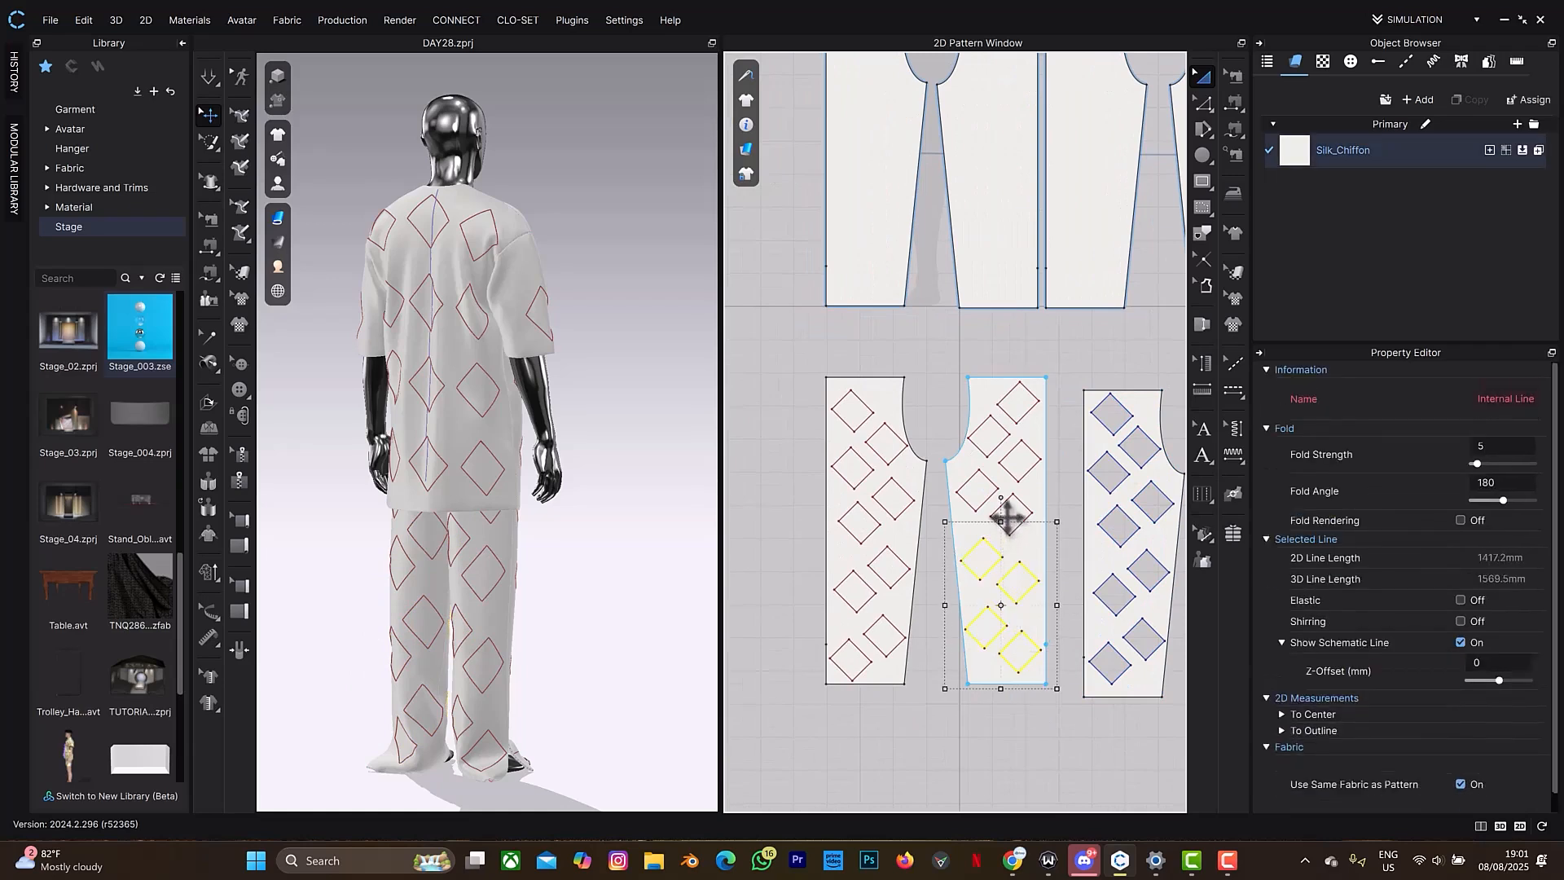
pyautogui.keyDown('shift'); pyautogui.click(1007, 505); pyautogui.keyUp('shift')
pyautogui.keyDown('shift'); pyautogui.click(984, 500); pyautogui.keyUp('shift')
pyautogui.keyDown('shift'); pyautogui.click(1007, 469); pyautogui.keyUp('shift')
pyautogui.keyDown('shift'); pyautogui.click(998, 437); pyautogui.keyUp('shift')
pyautogui.keyDown('shift'); pyautogui.click(1009, 415); pyautogui.keyUp('shift')
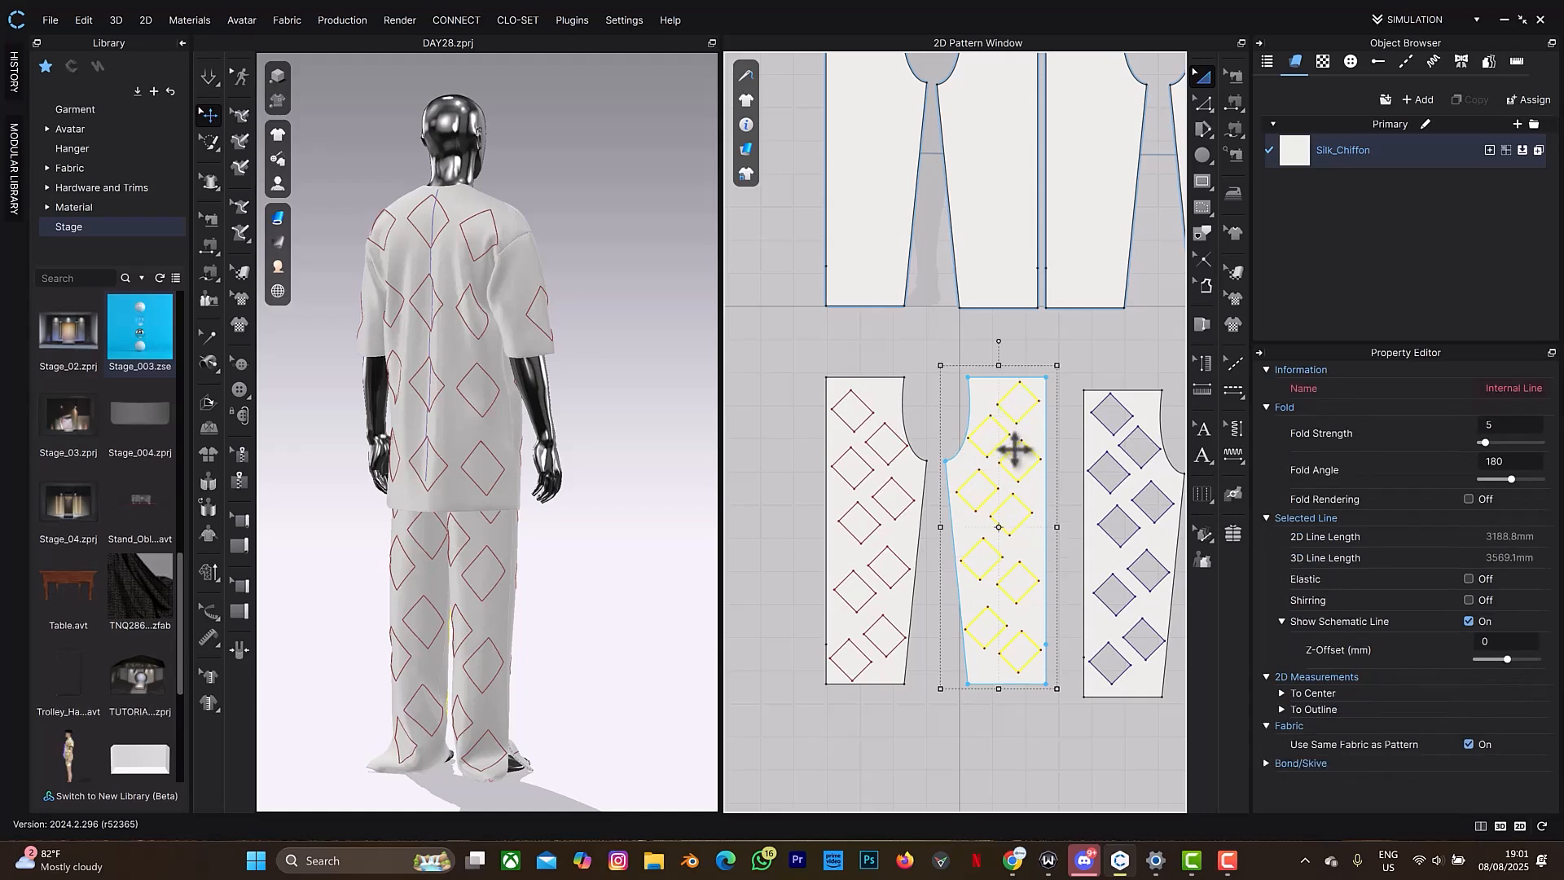
pyautogui.rightClick(1011, 452)
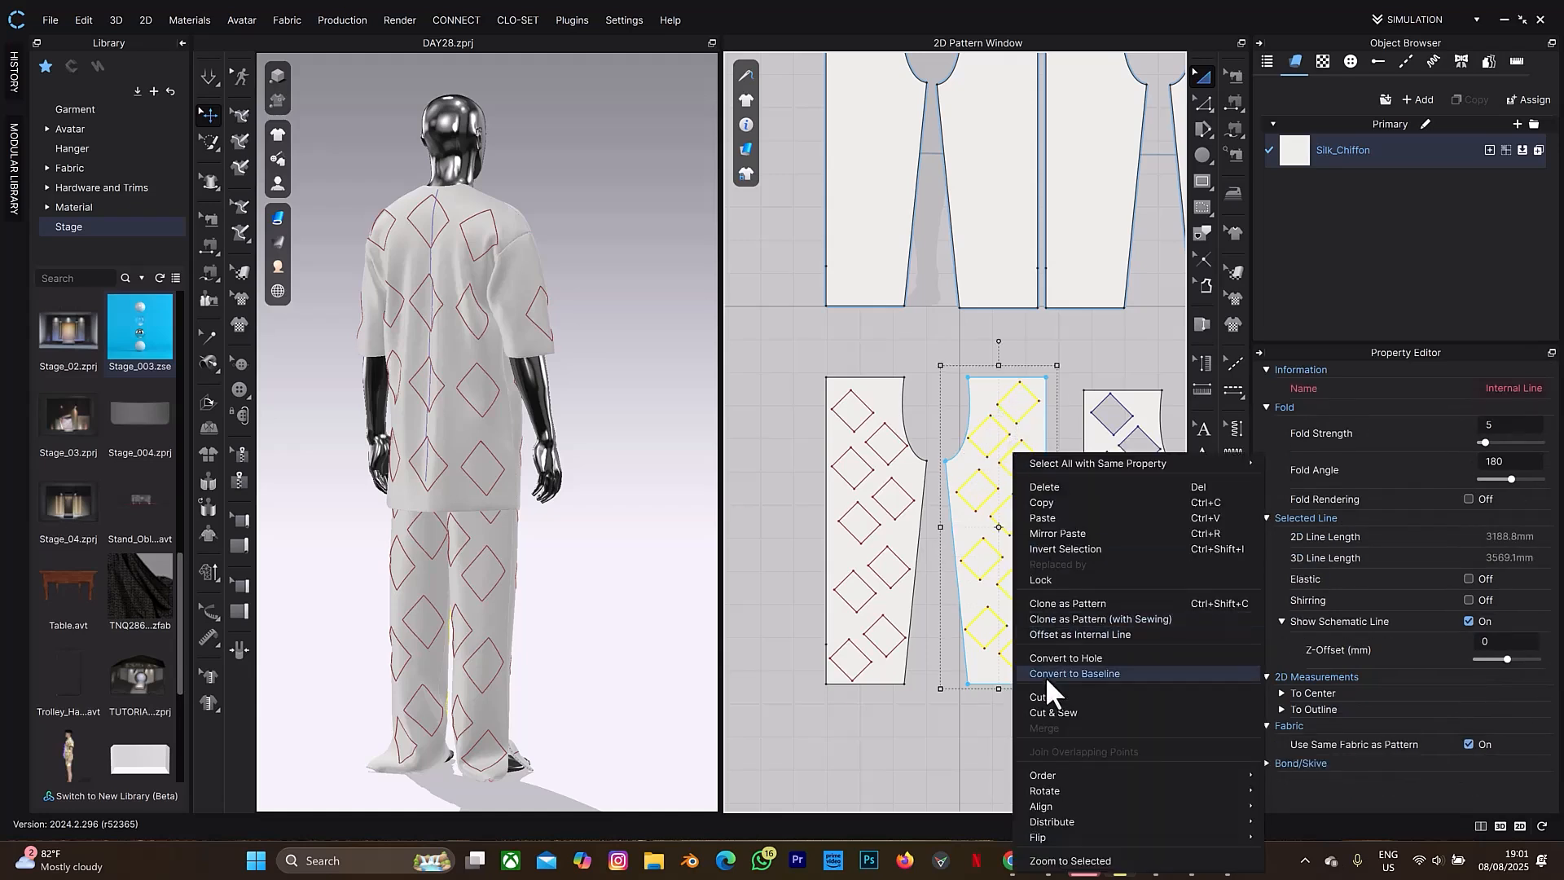
pyautogui.click(1048, 697)
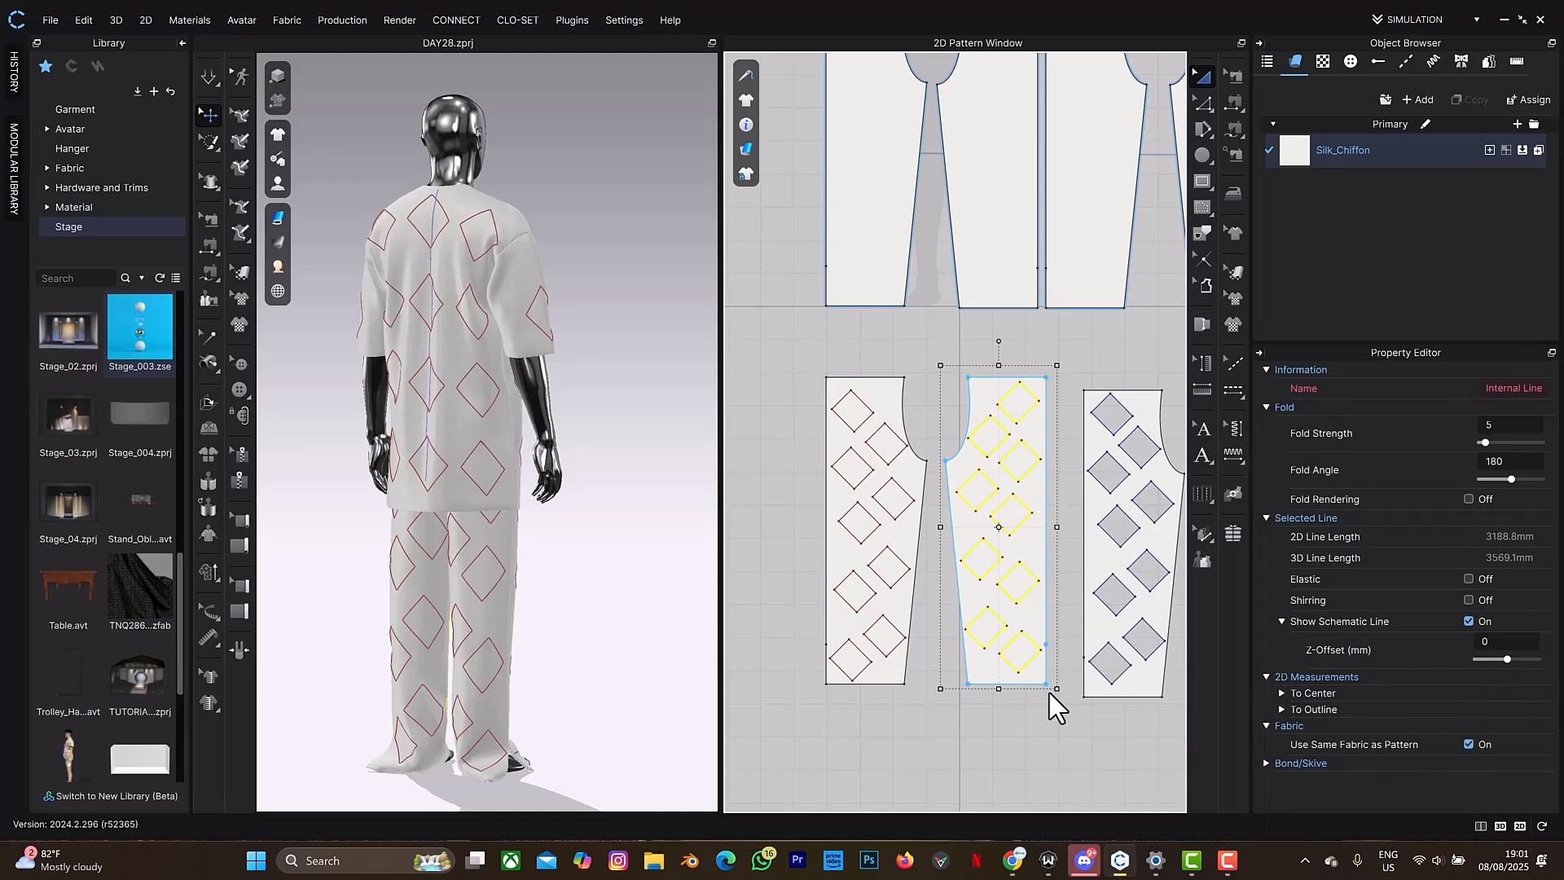
pyautogui.click(1049, 687)
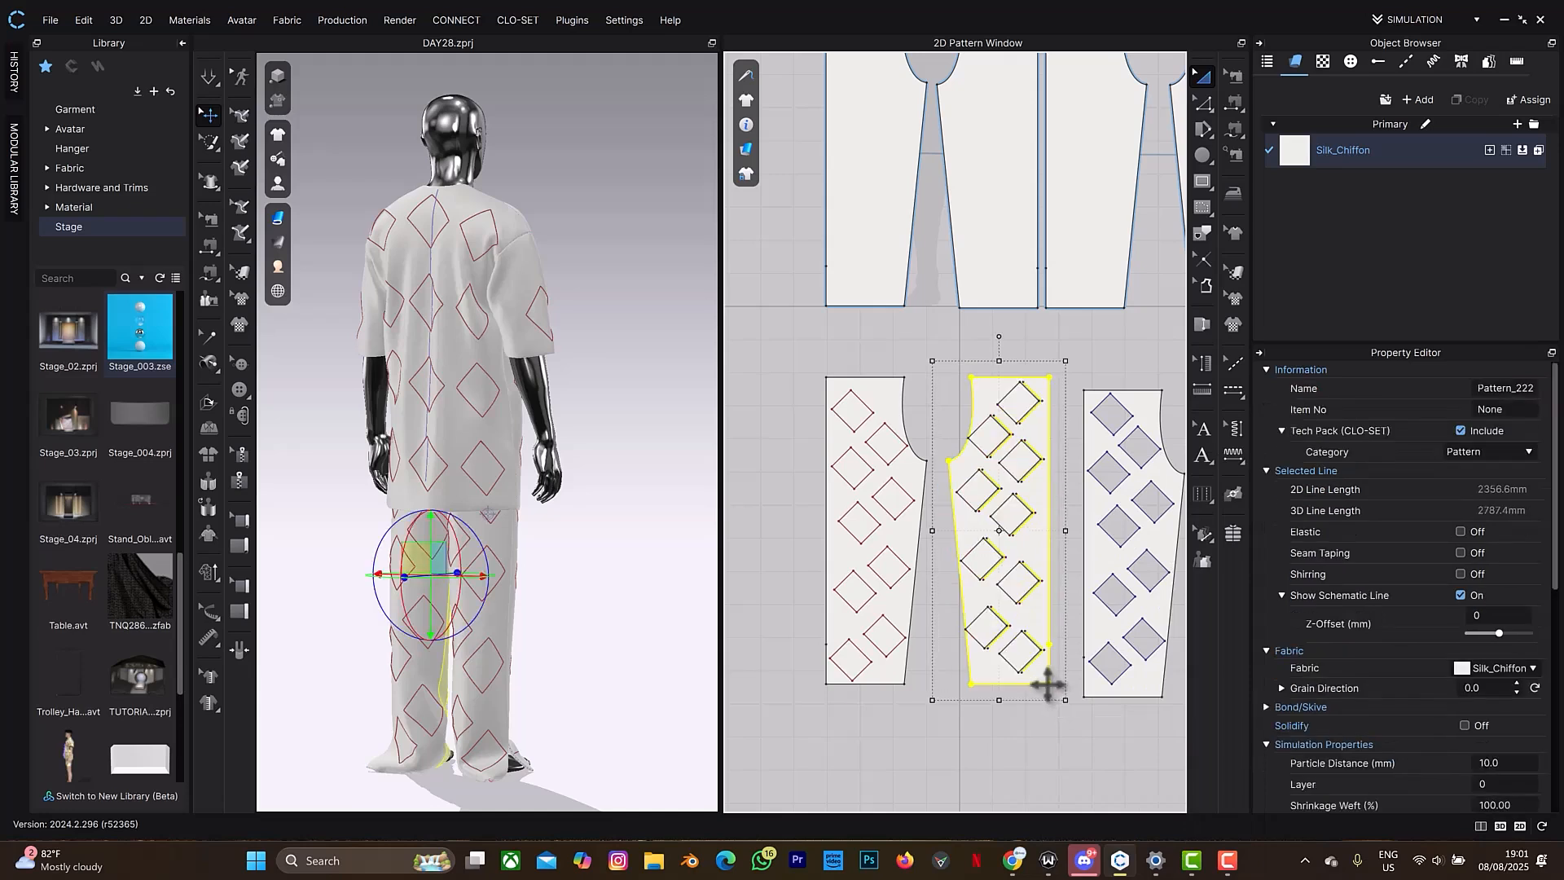
# Delete the nine cut diamond pieces from the first cloned pair's second panel.
pyautogui.click(1017, 651)
pyautogui.keyDown('shift'); pyautogui.click(989, 630); pyautogui.keyUp('shift')
pyautogui.keyDown('shift'); pyautogui.click(1021, 583); pyautogui.keyUp('shift')
pyautogui.keyDown('shift'); pyautogui.click(978, 556); pyautogui.keyUp('shift')
pyautogui.keyDown('shift'); pyautogui.click(1010, 515); pyautogui.keyUp('shift')
pyautogui.keyDown('shift'); pyautogui.click(977, 491); pyautogui.keyUp('shift')
pyautogui.keyDown('shift'); pyautogui.click(1020, 459); pyautogui.keyUp('shift')
pyautogui.keyDown('shift'); pyautogui.click(985, 433); pyautogui.keyUp('shift')
pyautogui.keyDown('shift'); pyautogui.click(1018, 405); pyautogui.keyUp('shift')
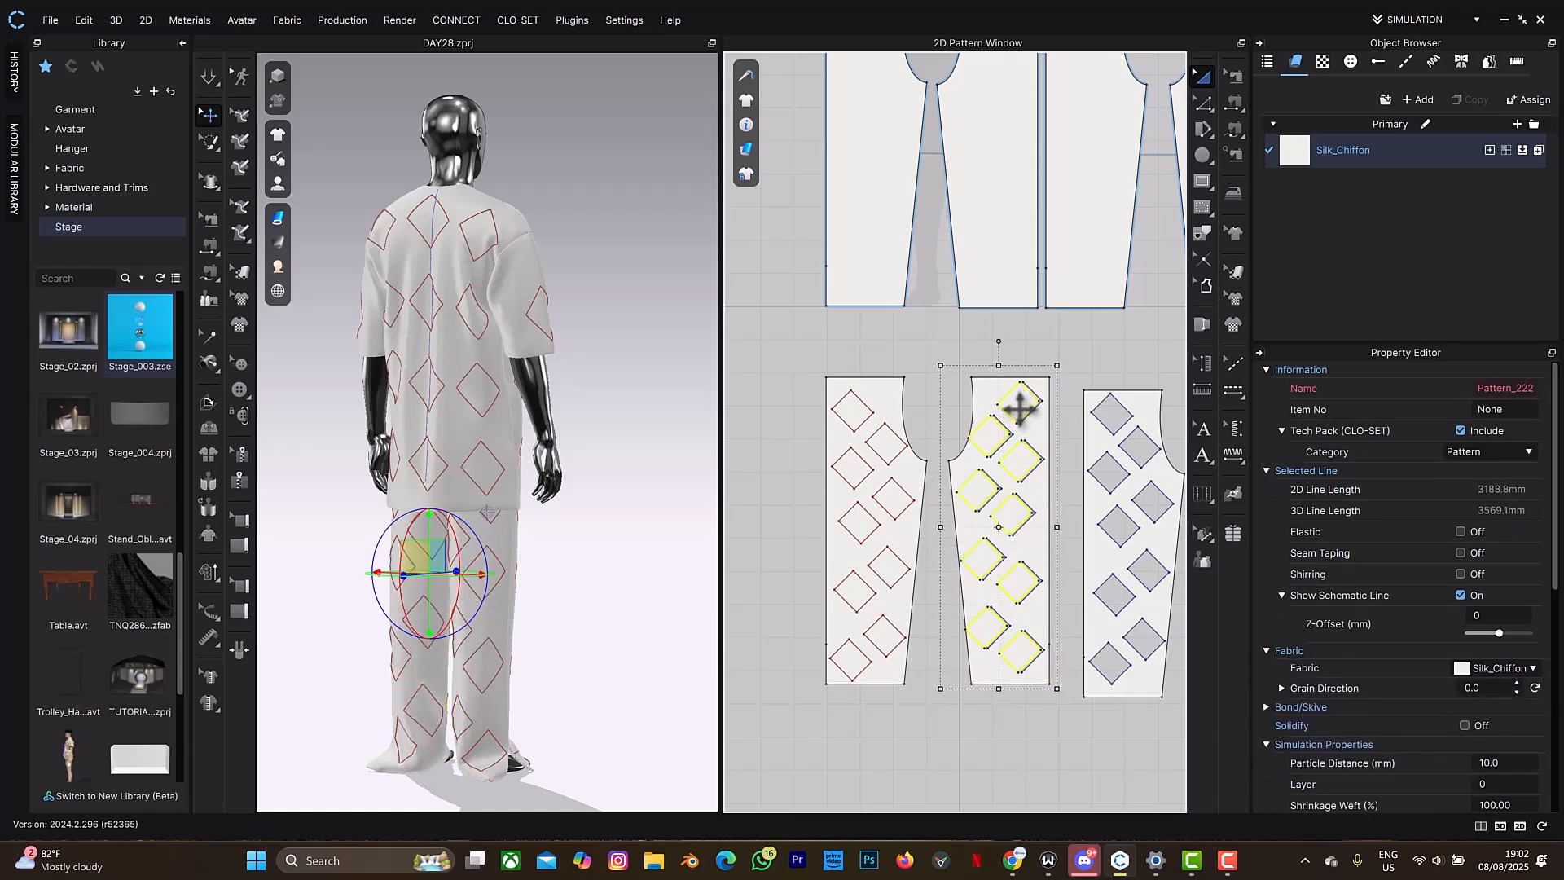
pyautogui.press('Delete')
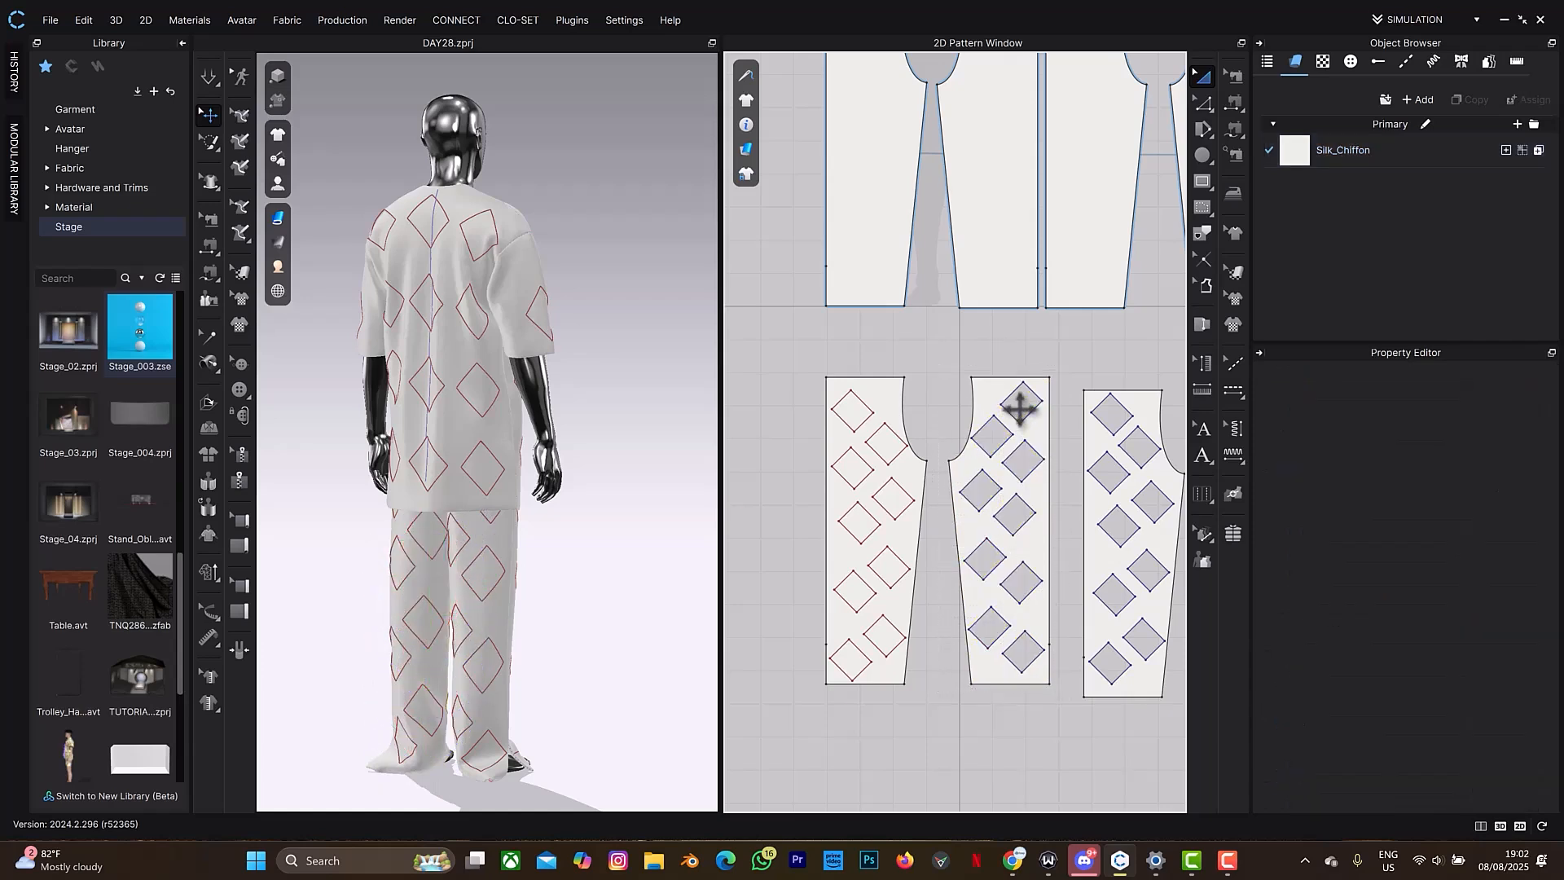
# Select all nine diamonds on the first cloned pair's first panel and cut the panel along their outlines.
pyautogui.click(871, 641)
pyautogui.keyDown('shift'); pyautogui.click(860, 650); pyautogui.keyUp('shift')
pyautogui.keyDown('shift'); pyautogui.click(853, 603); pyautogui.keyUp('shift')
pyautogui.keyDown('shift'); pyautogui.click(870, 555); pyautogui.keyUp('shift')
pyautogui.keyDown('shift'); pyautogui.click(859, 530); pyautogui.keyUp('shift')
pyautogui.keyDown('shift'); pyautogui.click(883, 500); pyautogui.keyUp('shift')
pyautogui.keyDown('shift'); pyautogui.click(852, 481); pyautogui.keyUp('shift')
pyautogui.keyDown('shift'); pyautogui.click(865, 441); pyautogui.keyUp('shift')
pyautogui.keyDown('shift'); pyautogui.click(844, 412); pyautogui.keyUp('shift')
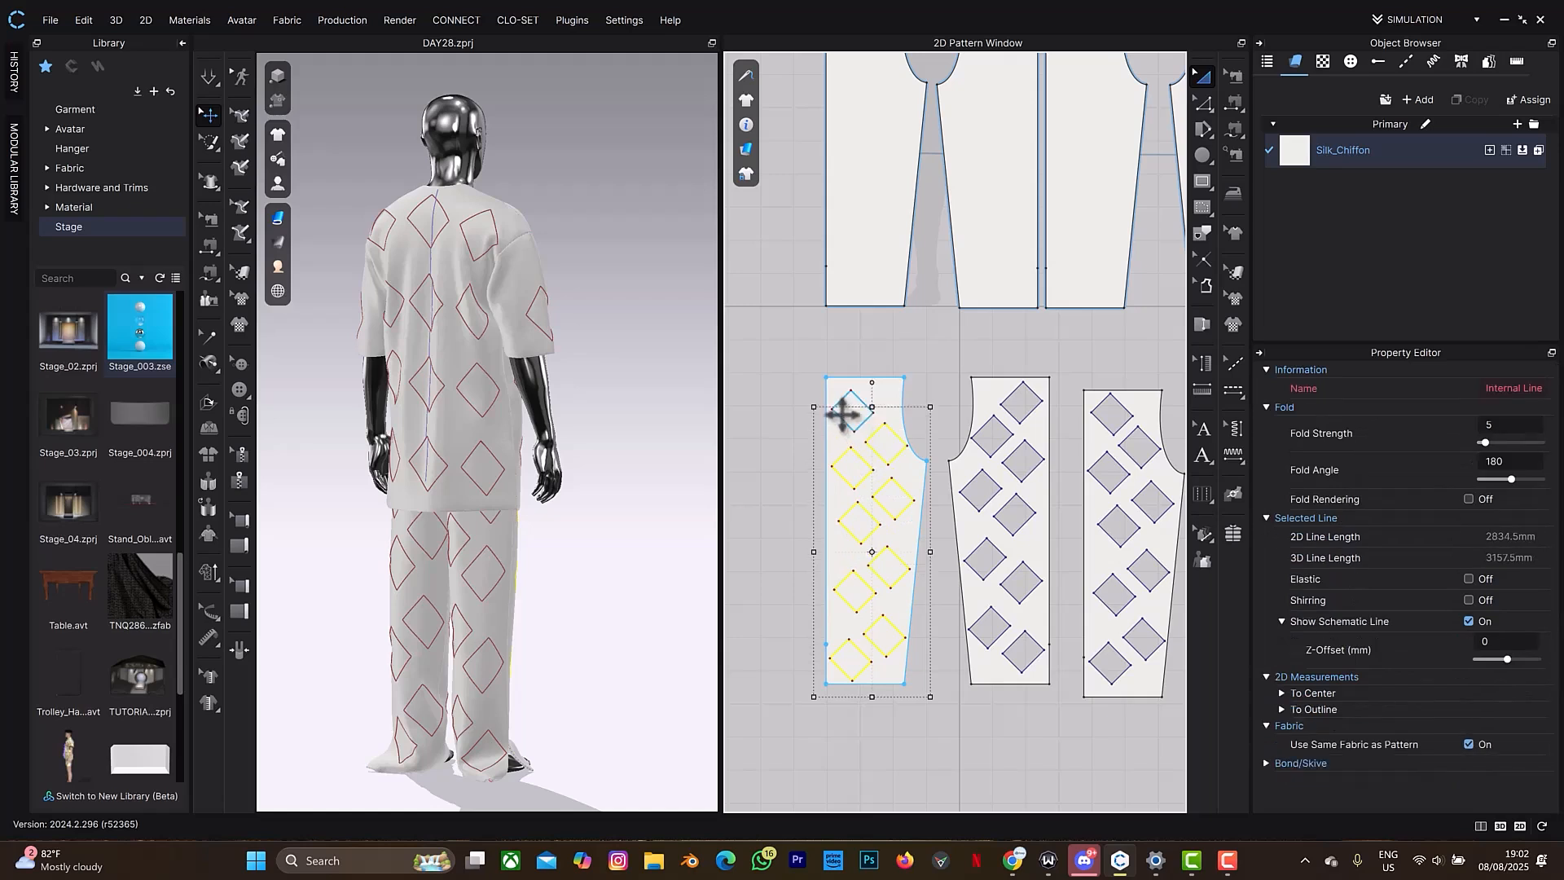
pyautogui.rightClick(885, 511)
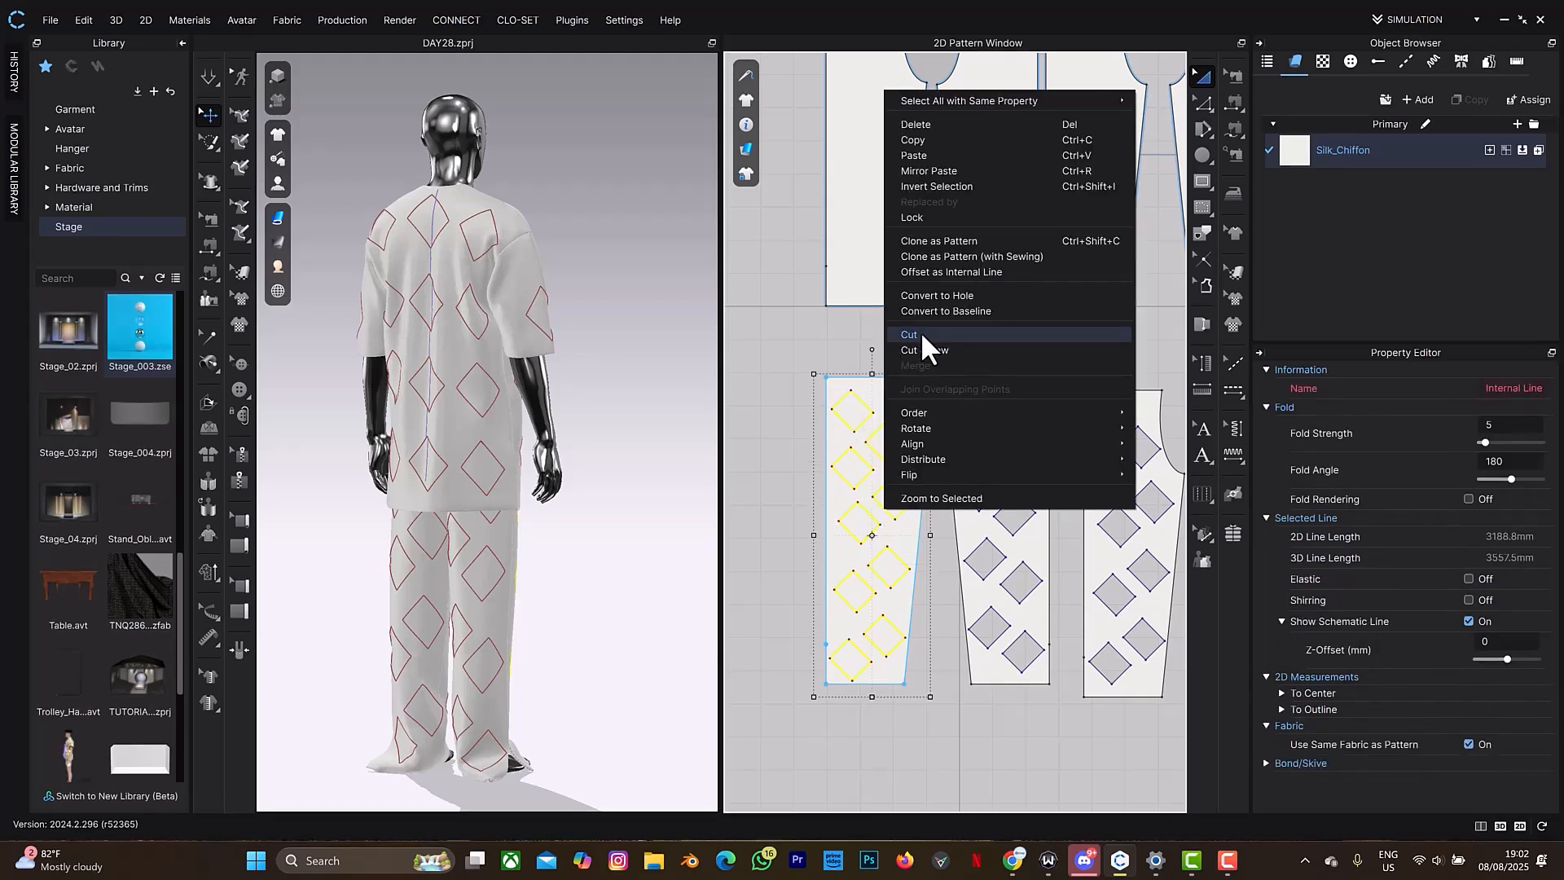
pyautogui.click(922, 334)
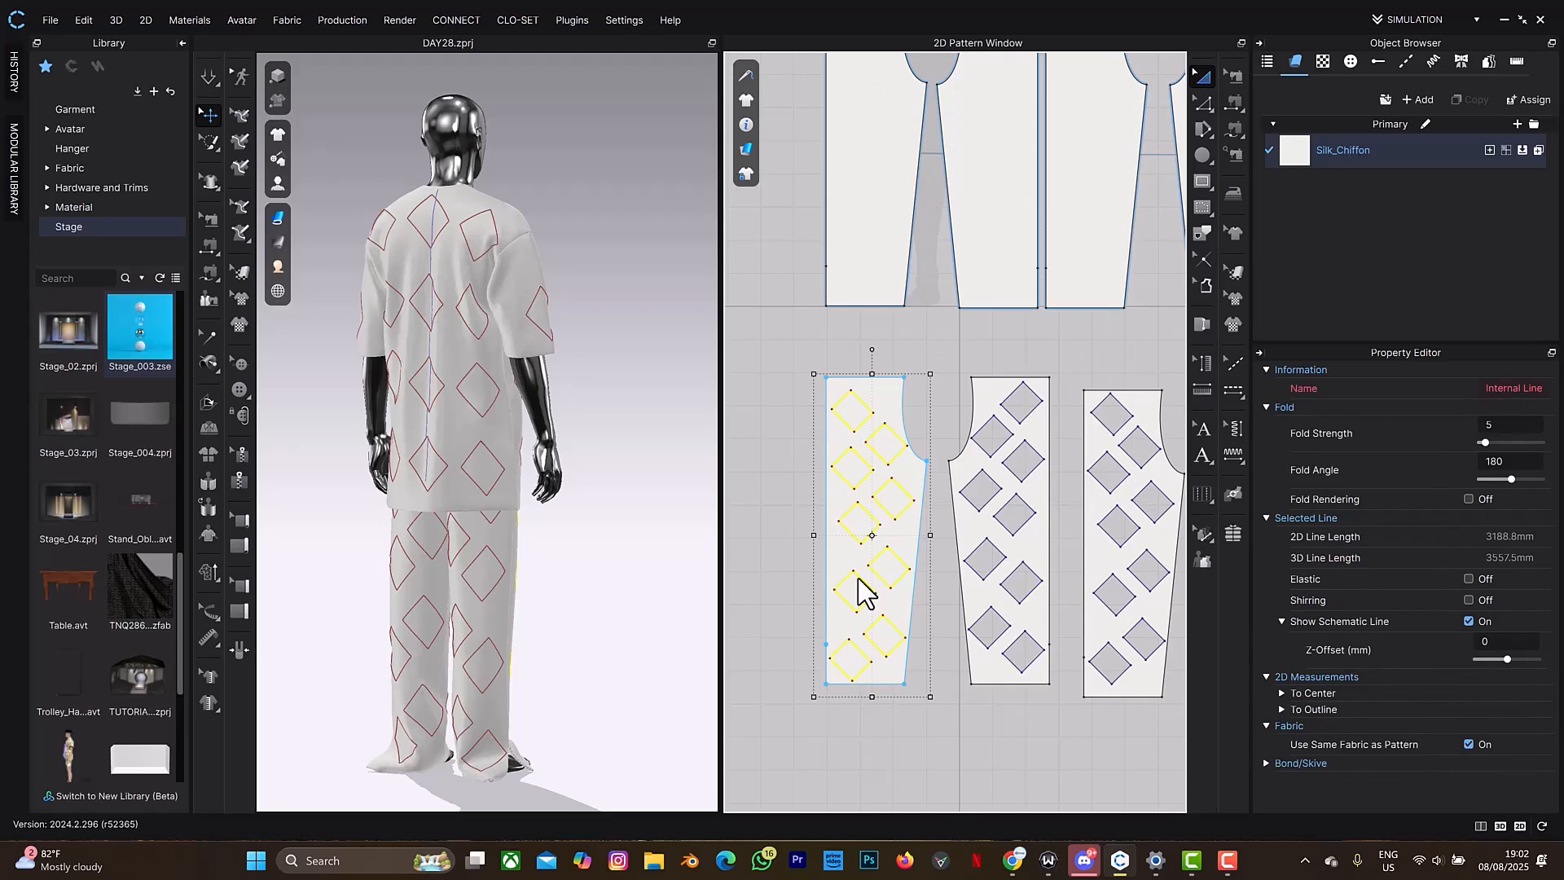
pyautogui.click(892, 677)
# Delete the nine cut diamond pieces from the first cloned pair's first panel.
pyautogui.scroll(3, 876, 721)
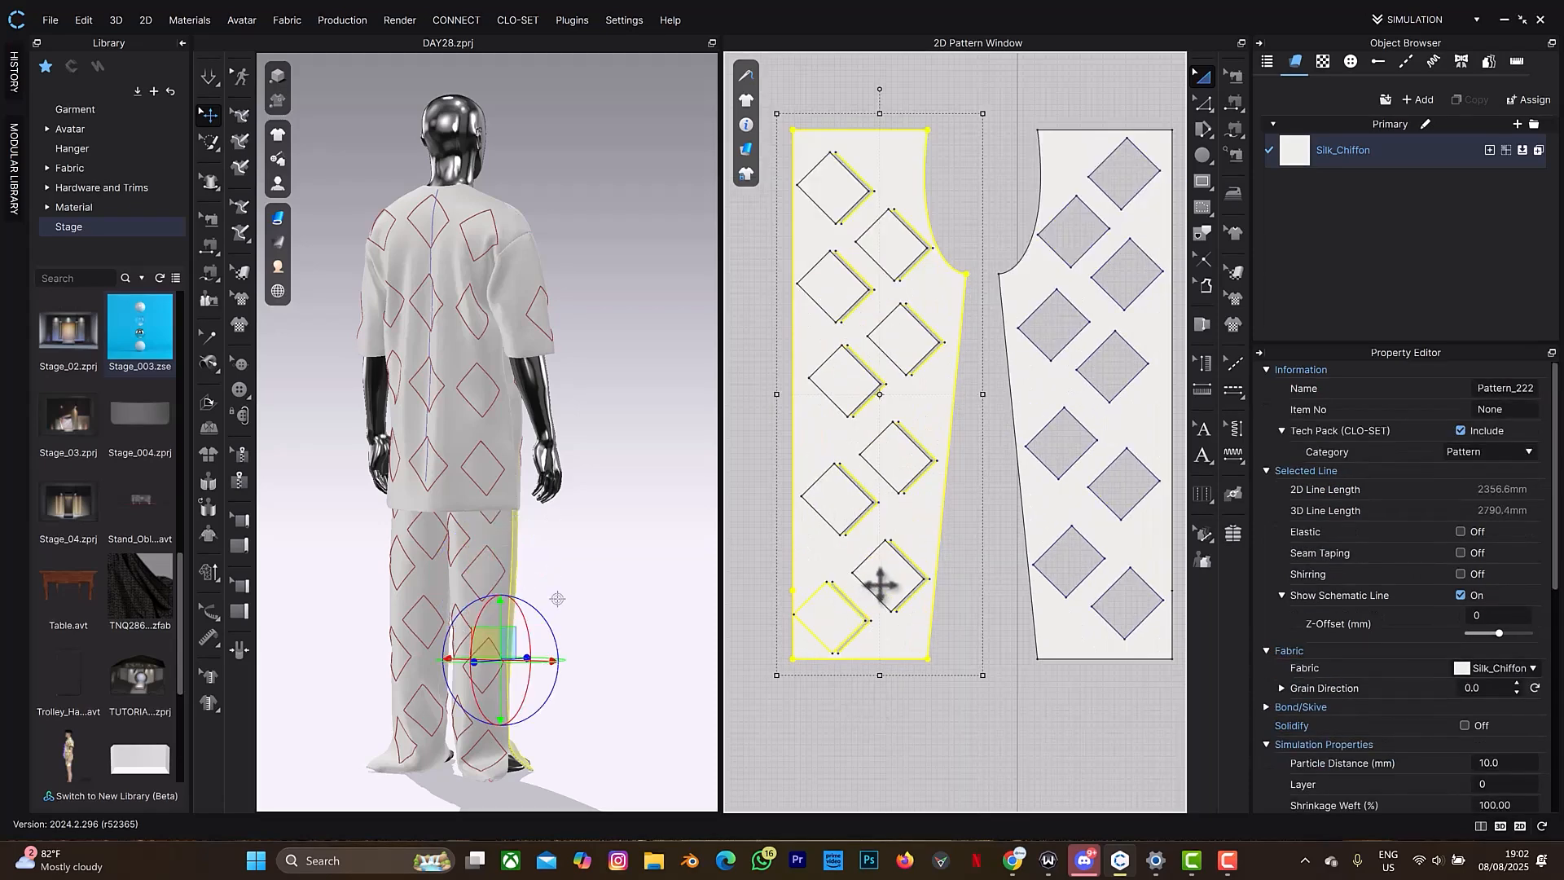
pyautogui.click(912, 689)
pyautogui.click(848, 600)
pyautogui.keyDown('shift'); pyautogui.click(868, 557); pyautogui.keyUp('shift')
pyautogui.keyDown('shift'); pyautogui.click(843, 527); pyautogui.keyUp('shift')
pyautogui.keyDown('shift'); pyautogui.click(876, 468); pyautogui.keyUp('shift')
pyautogui.keyDown('shift'); pyautogui.click(834, 403); pyautogui.keyUp('shift')
pyautogui.keyDown('shift'); pyautogui.click(881, 346); pyautogui.keyUp('shift')
pyautogui.keyDown('shift'); pyautogui.click(822, 308); pyautogui.keyUp('shift')
pyautogui.keyDown('shift'); pyautogui.click(874, 224); pyautogui.keyUp('shift')
pyautogui.keyDown('shift'); pyautogui.click(843, 214); pyautogui.keyUp('shift')
pyautogui.press('Delete')
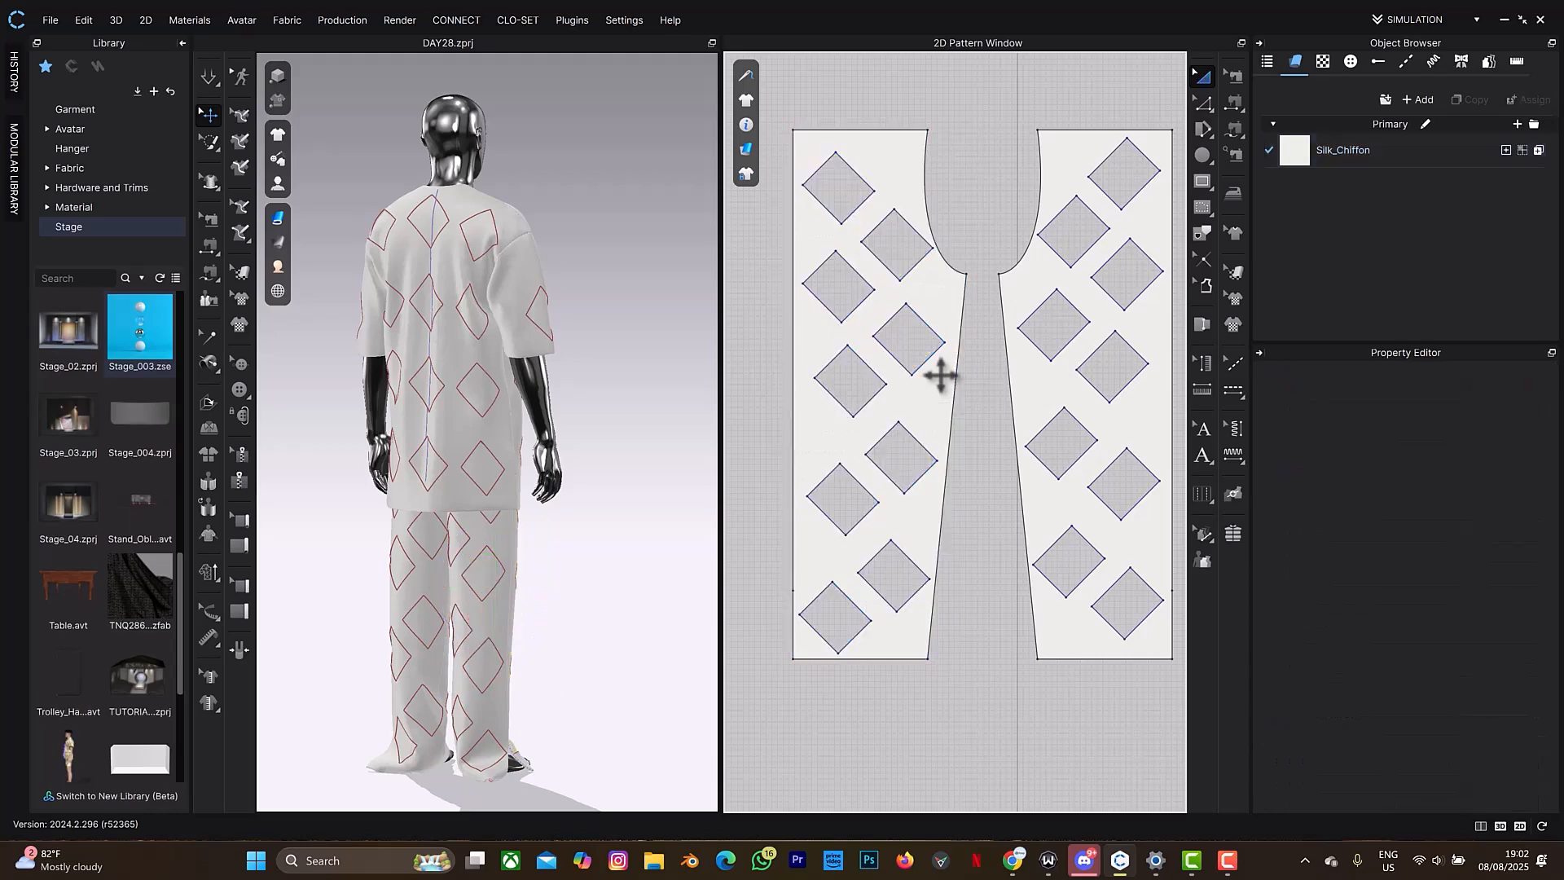
# Duplicate the Silk_Chiffon fabric so the outfit's inner and outer layers can carry different colours.
pyautogui.moveTo(570, 587); pyautogui.dragTo(379, 556, button='right')
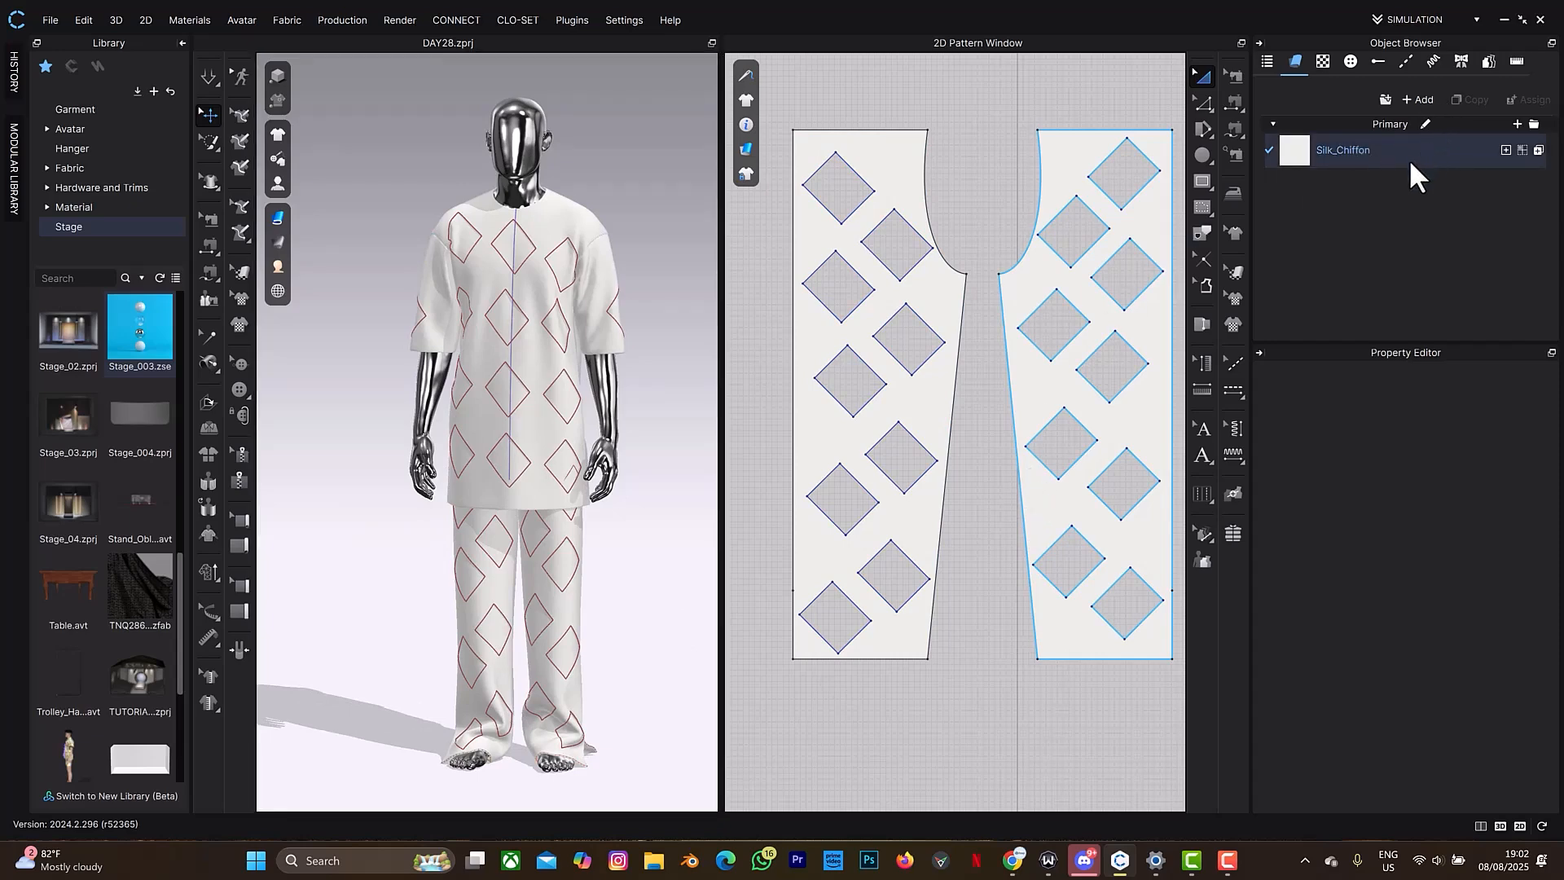
pyautogui.click(1452, 153)
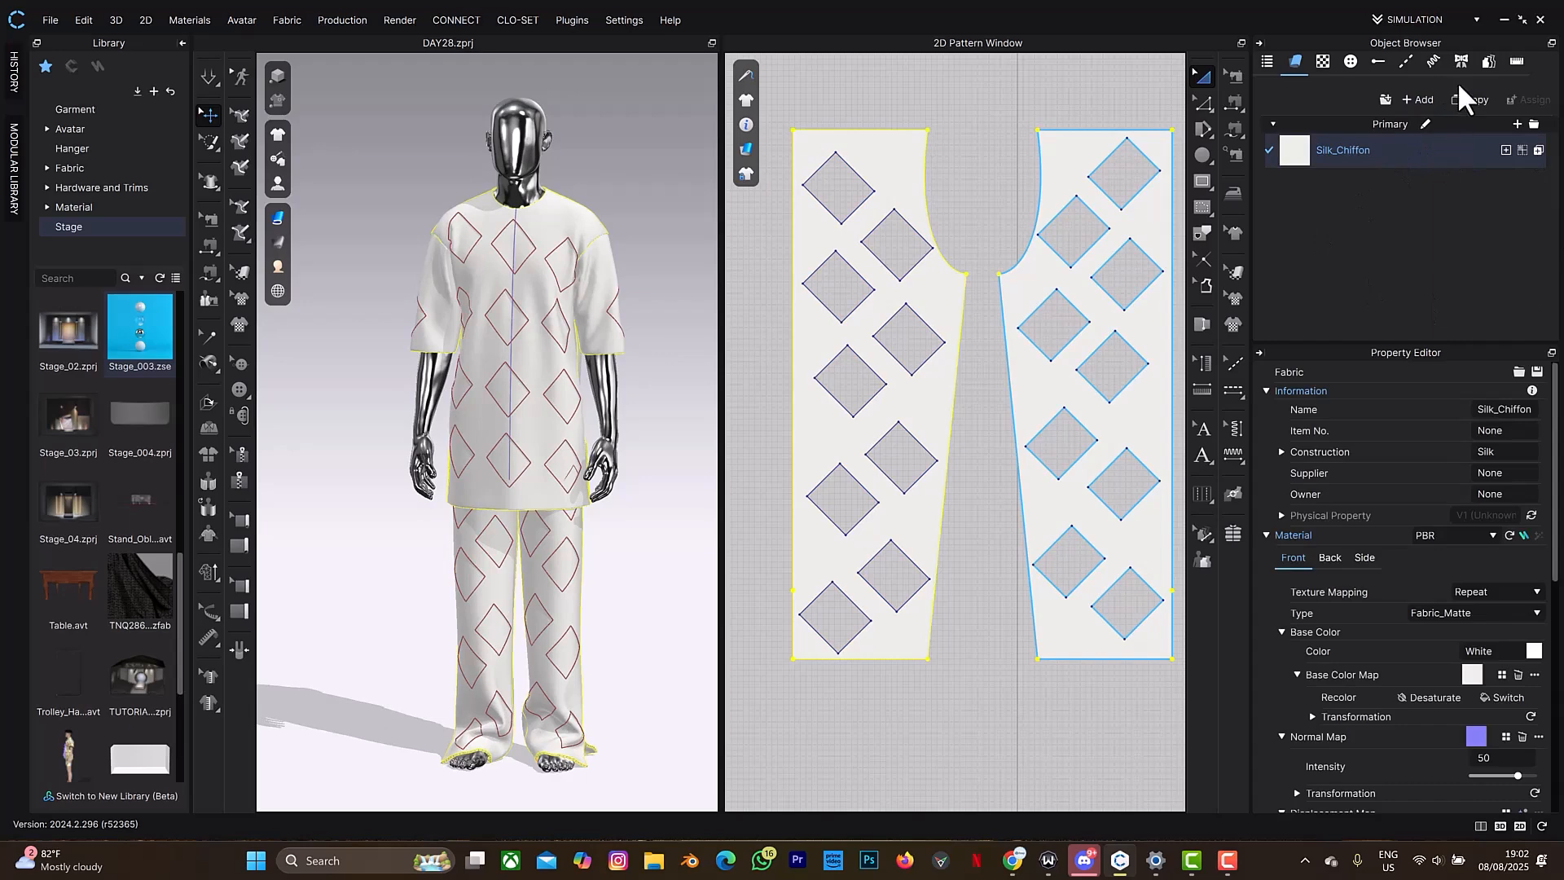
pyautogui.click(1463, 98)
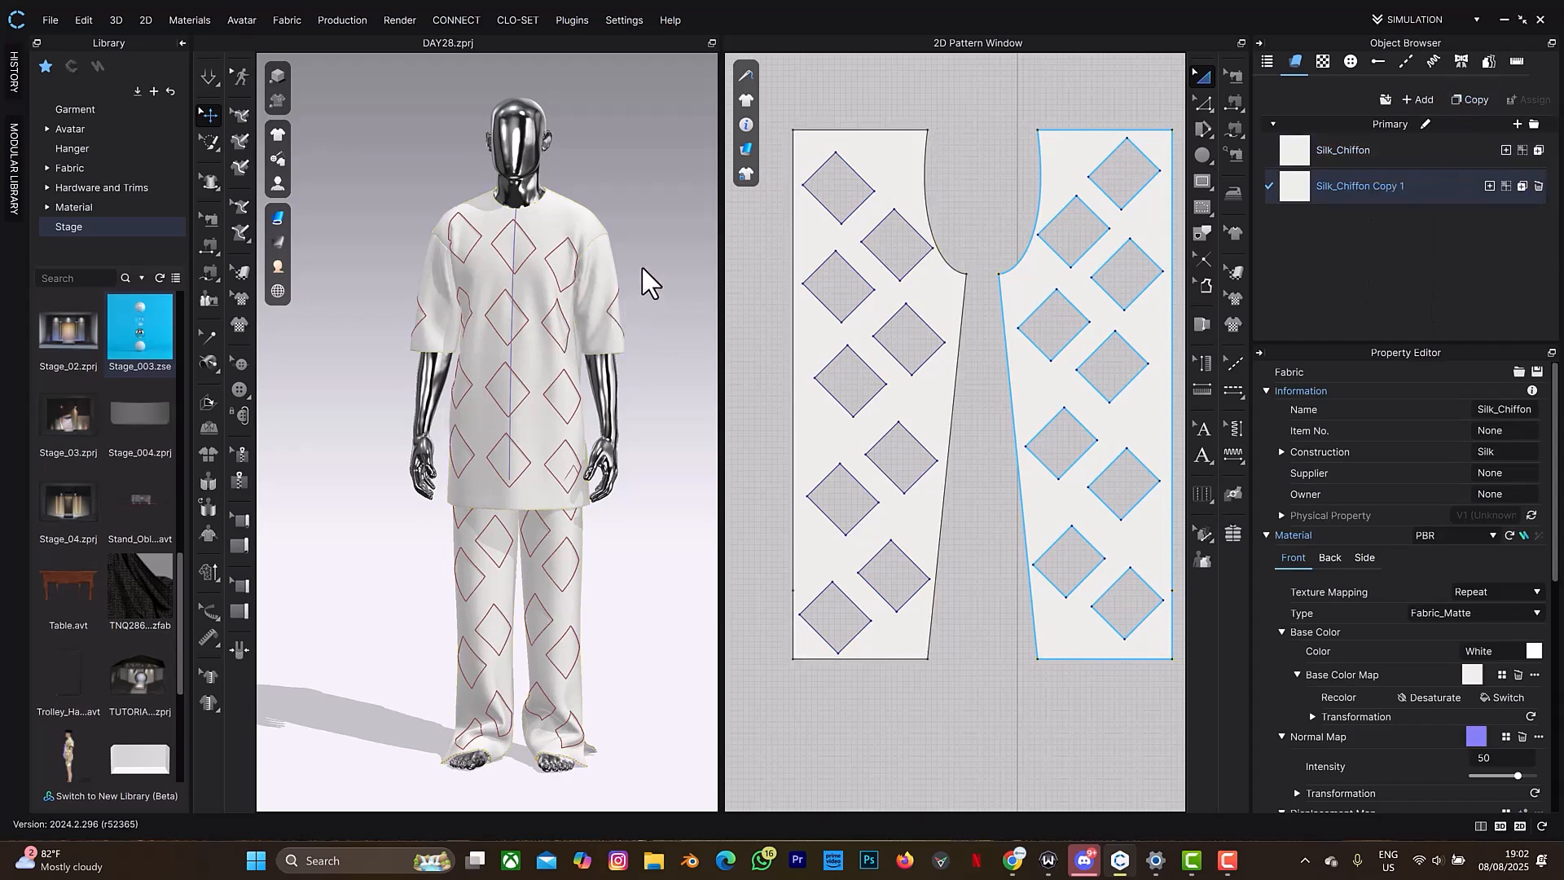
pyautogui.press('space')
# Switch to ChatGPT in the browser and submit the prompt "SUGGEST TWO KAFTAN COLOURFUL FABRIC COLOUR WITH COLOUR CODE".
pyautogui.click(1018, 861)
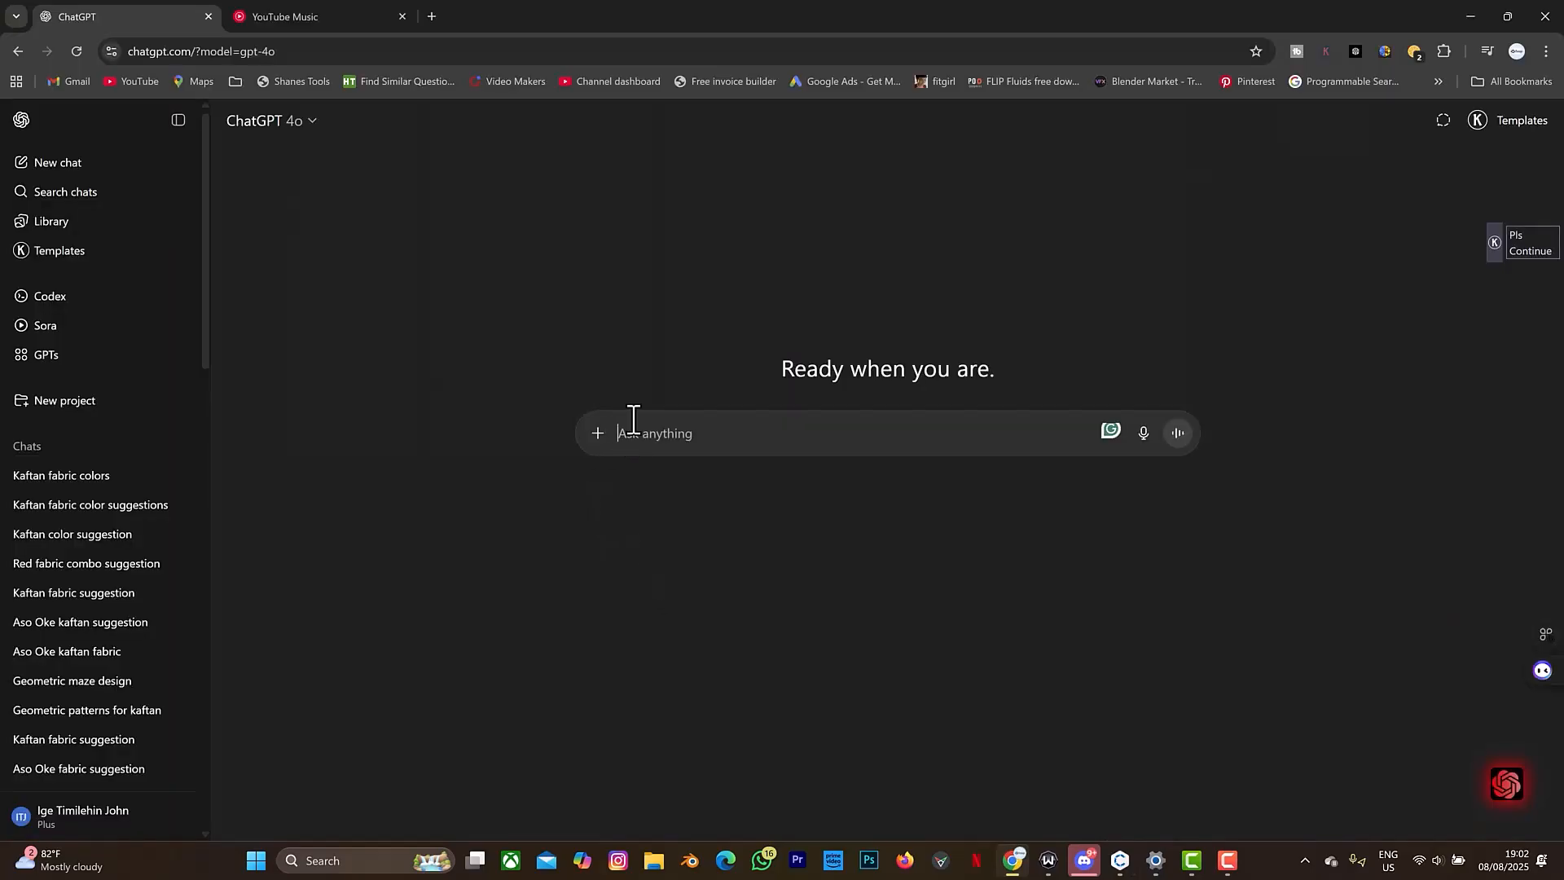
pyautogui.write('Ses')
pyautogui.write('GES')
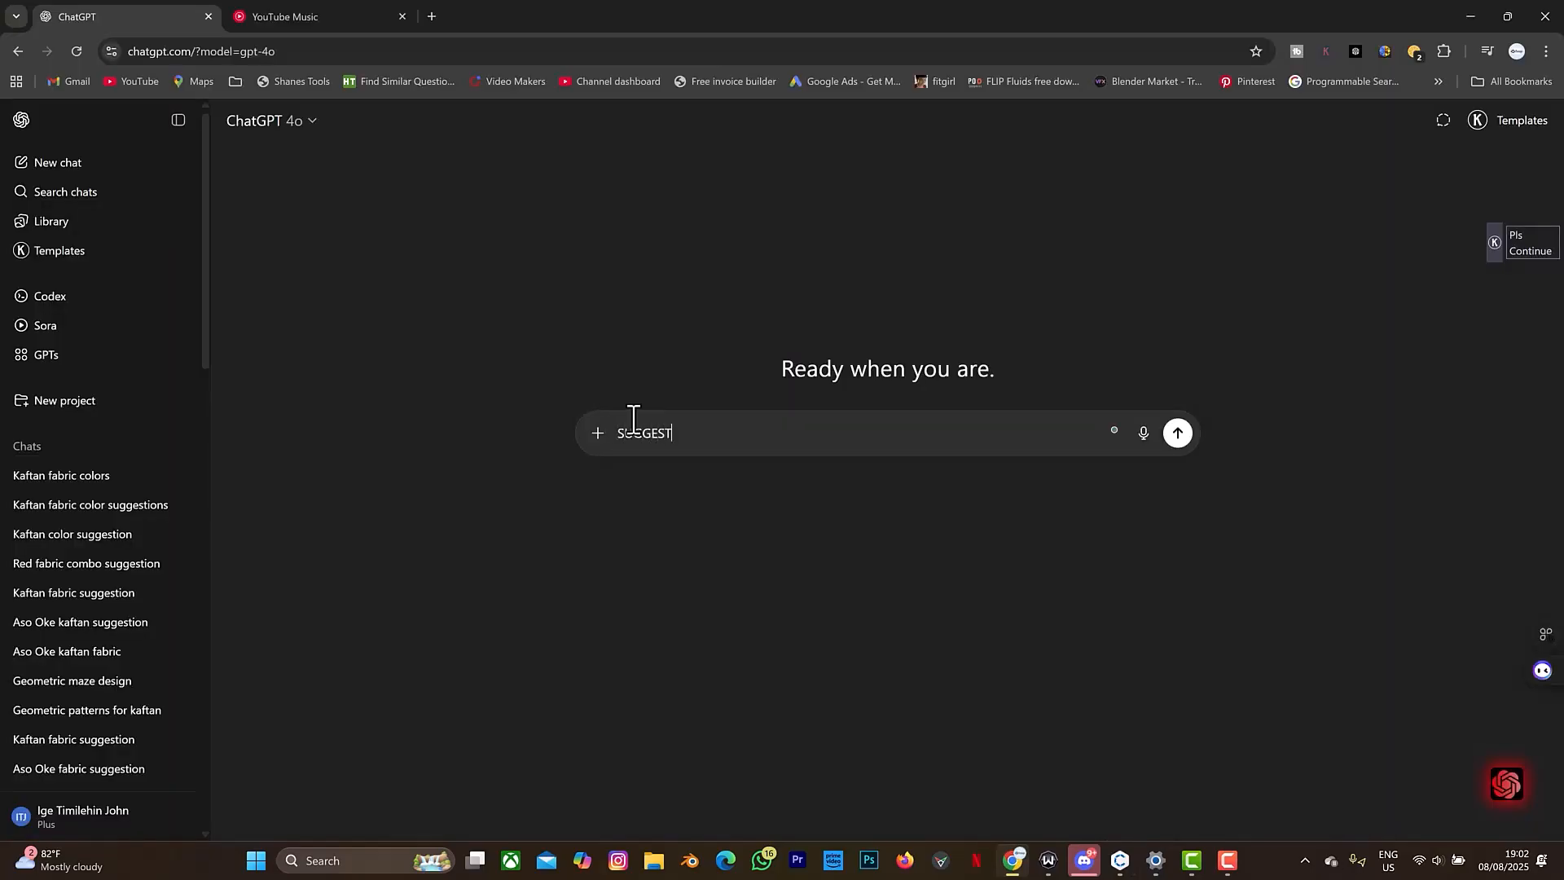
pyautogui.write('T ')
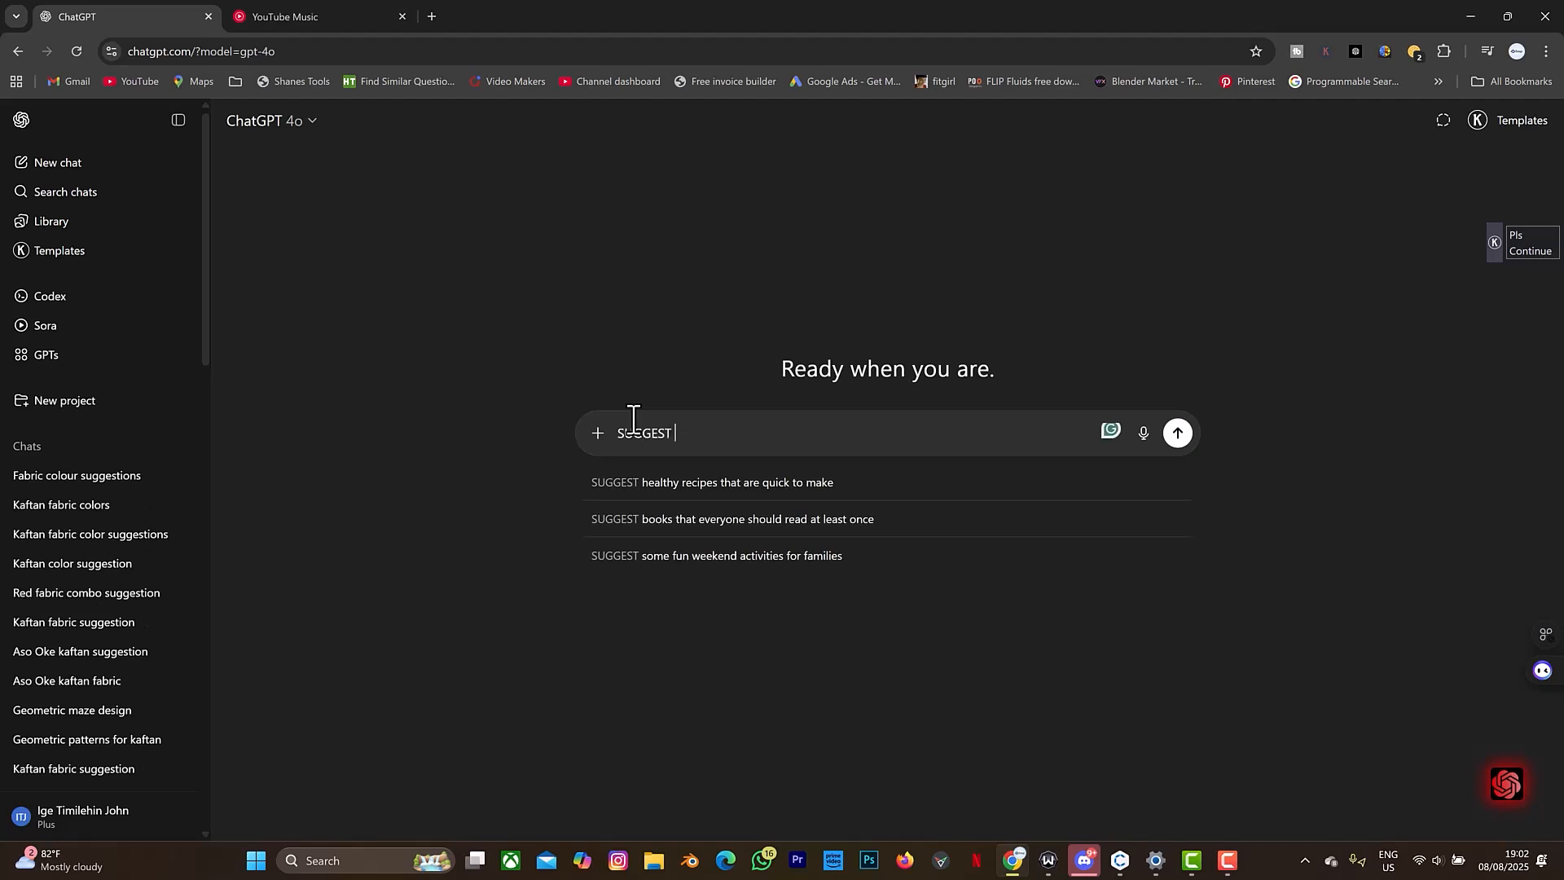
pyautogui.write('TWO KAF')
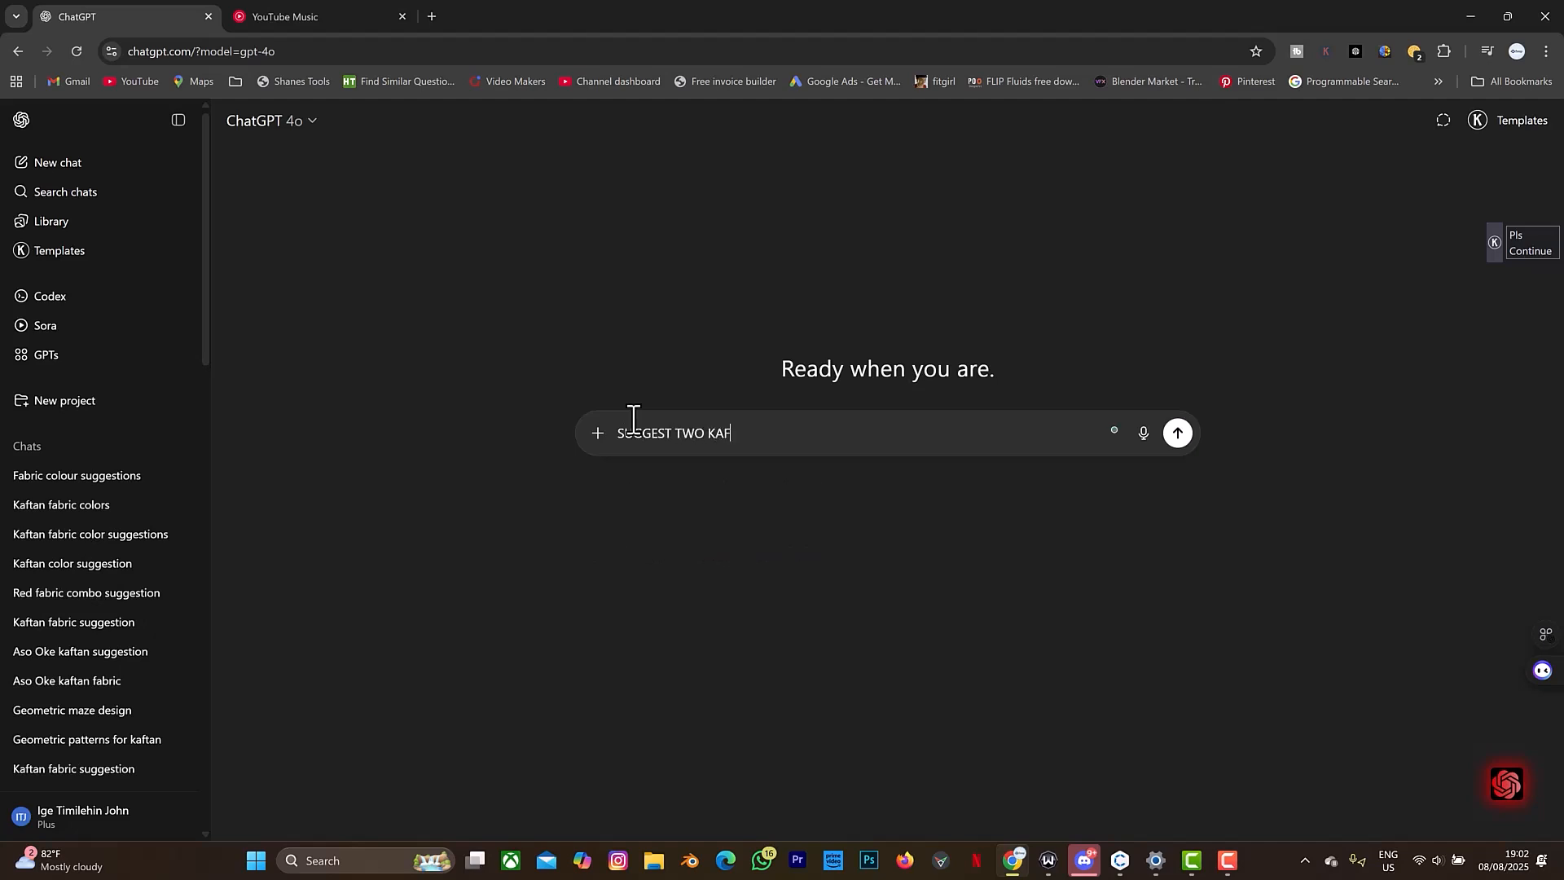
pyautogui.write('TAN COLOURFUL FABRIC COLOUR WITH COL')
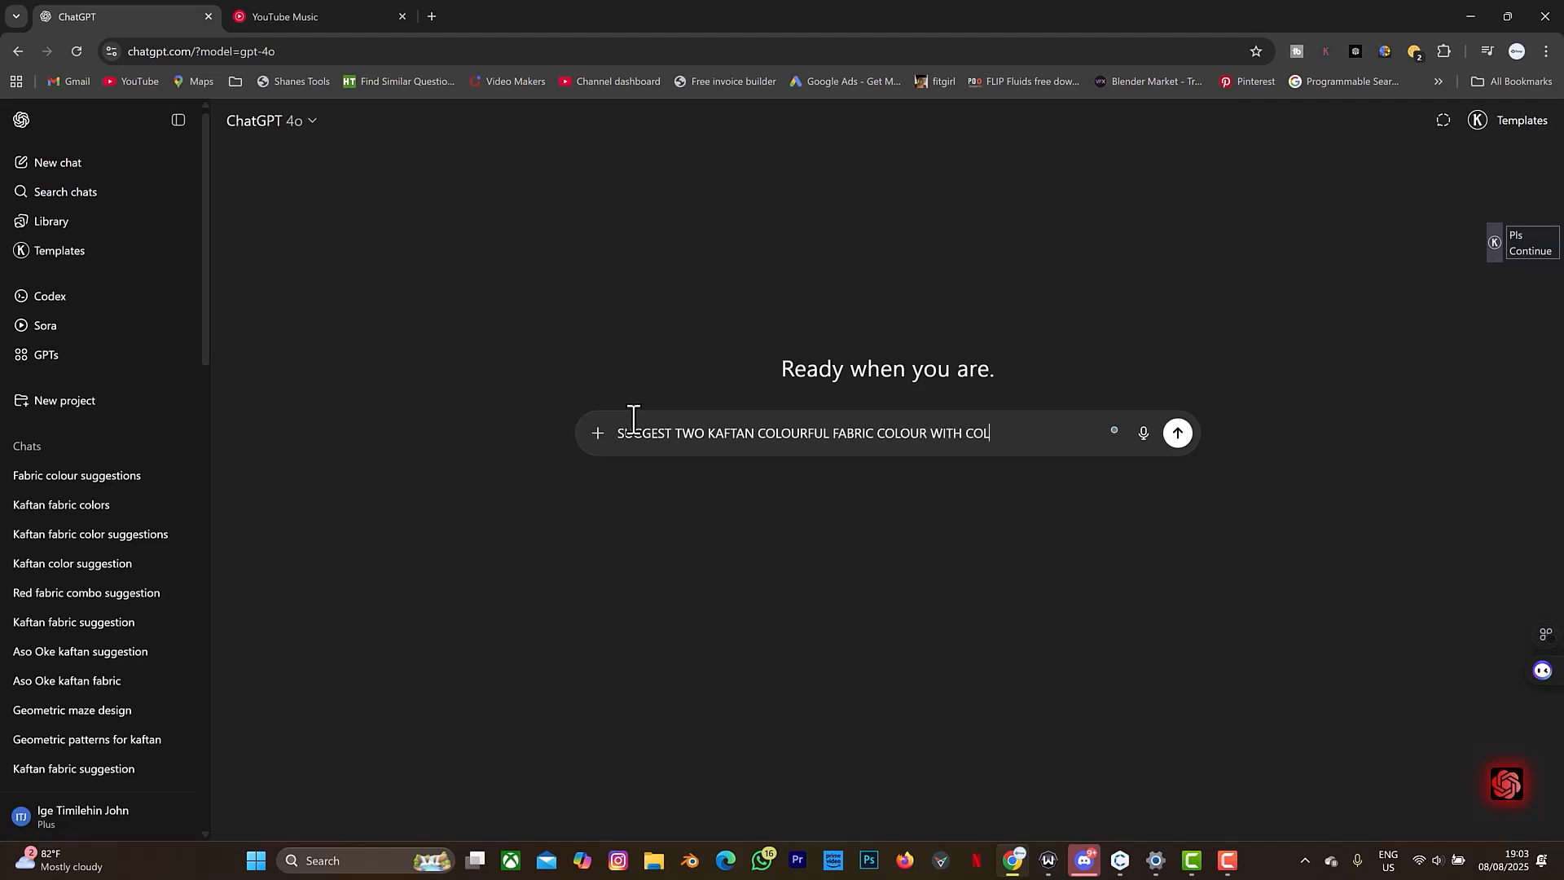
pyautogui.press('Return')
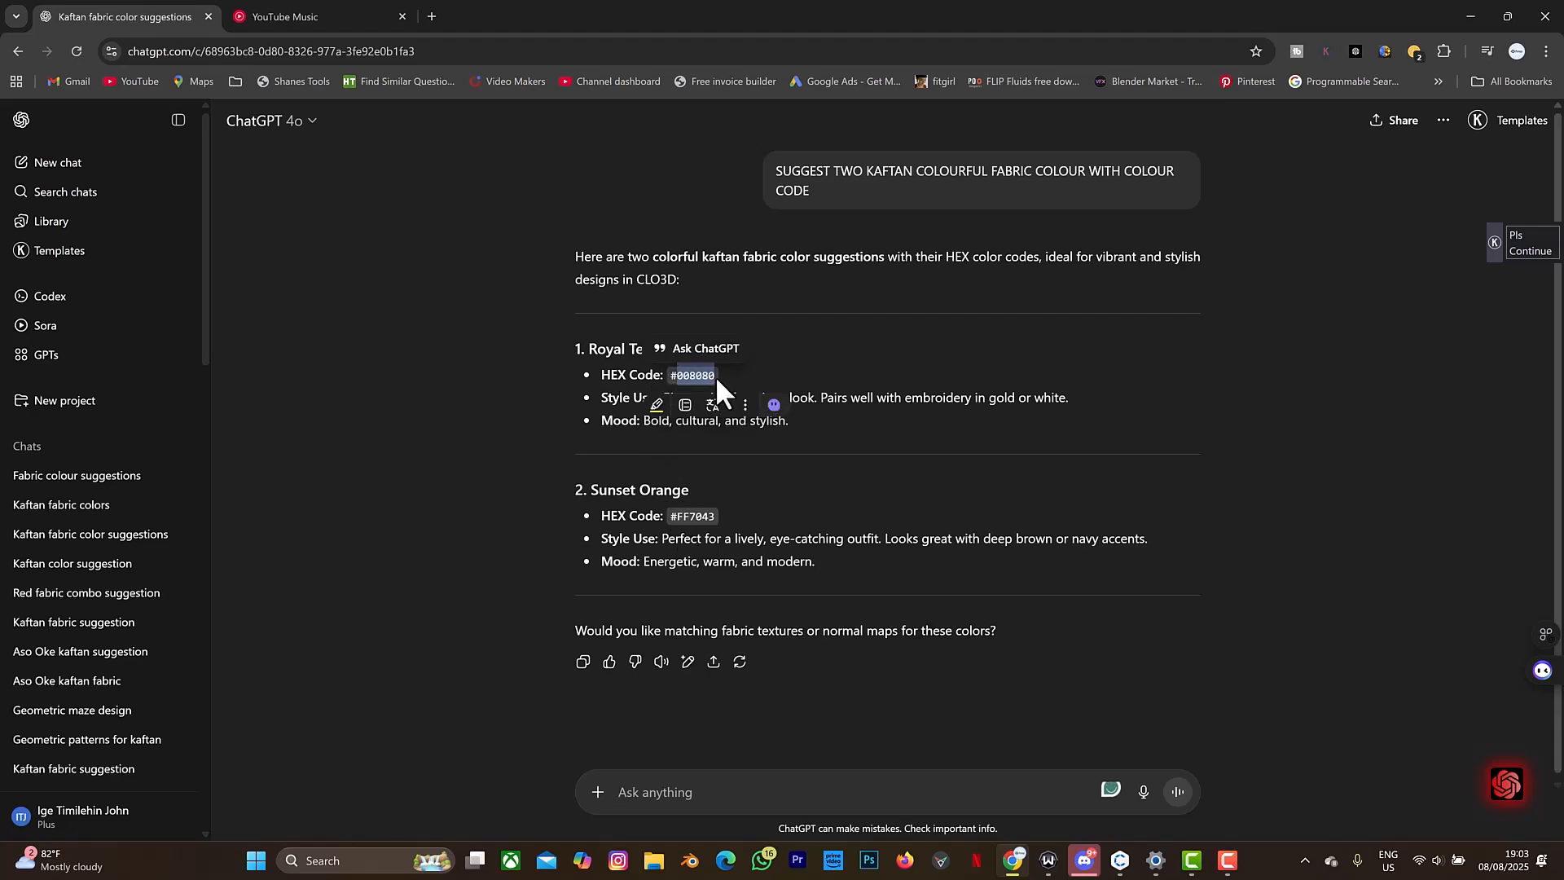
# Switch back to CLO and set the original Silk_Chiffon fabric's base colour to the suggested Royal Teal, hex 008080.
pyautogui.click(1120, 860)
pyautogui.click(1376, 146)
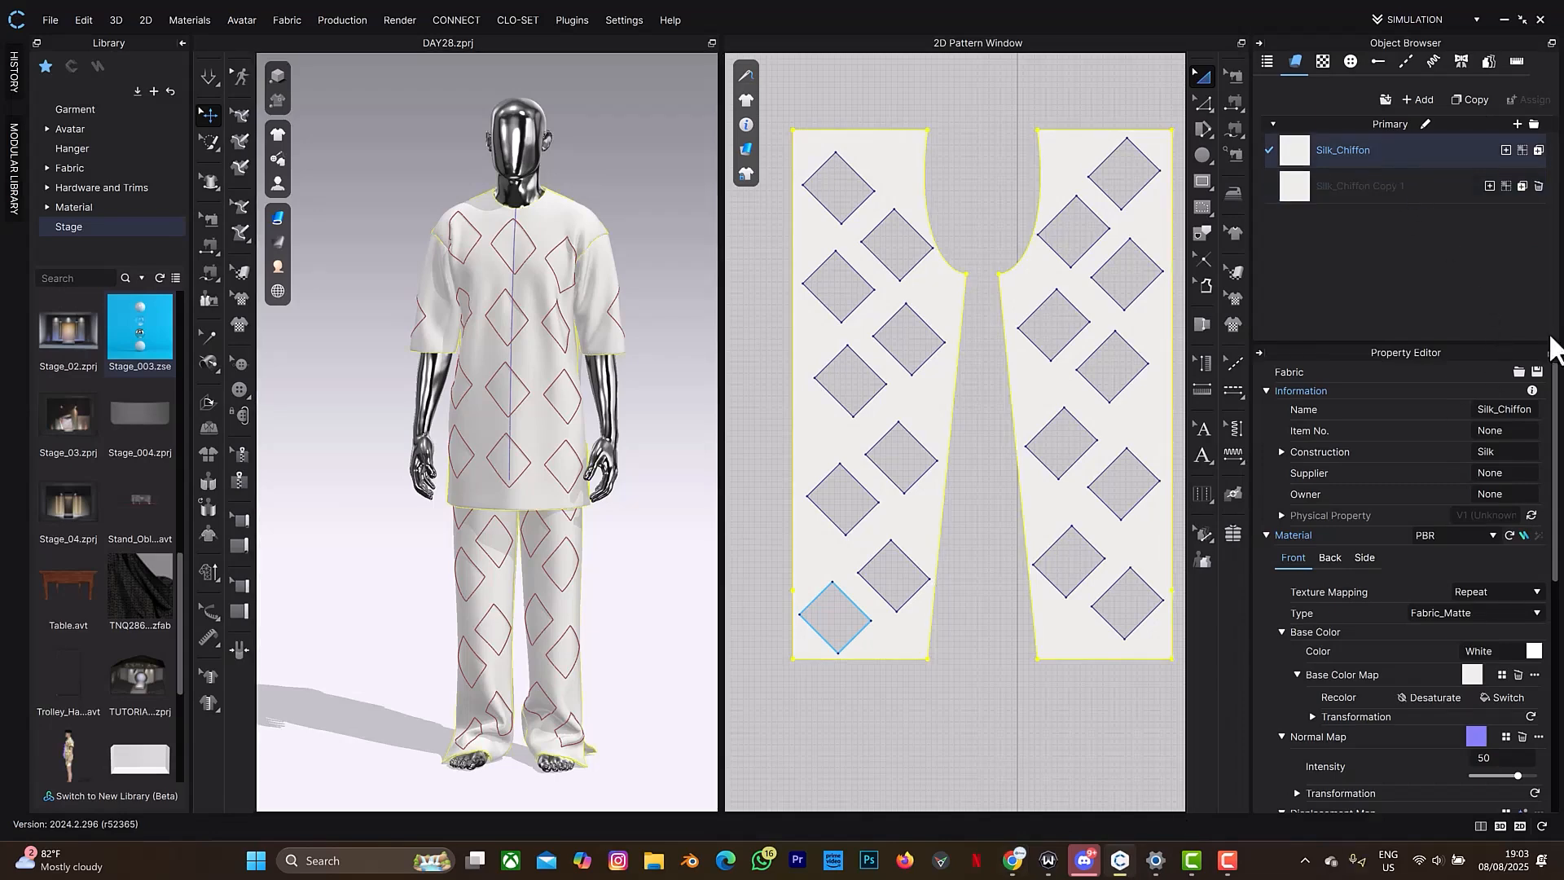
pyautogui.click(1533, 651)
pyautogui.doubleClick(854, 371)
pyautogui.write('008080')
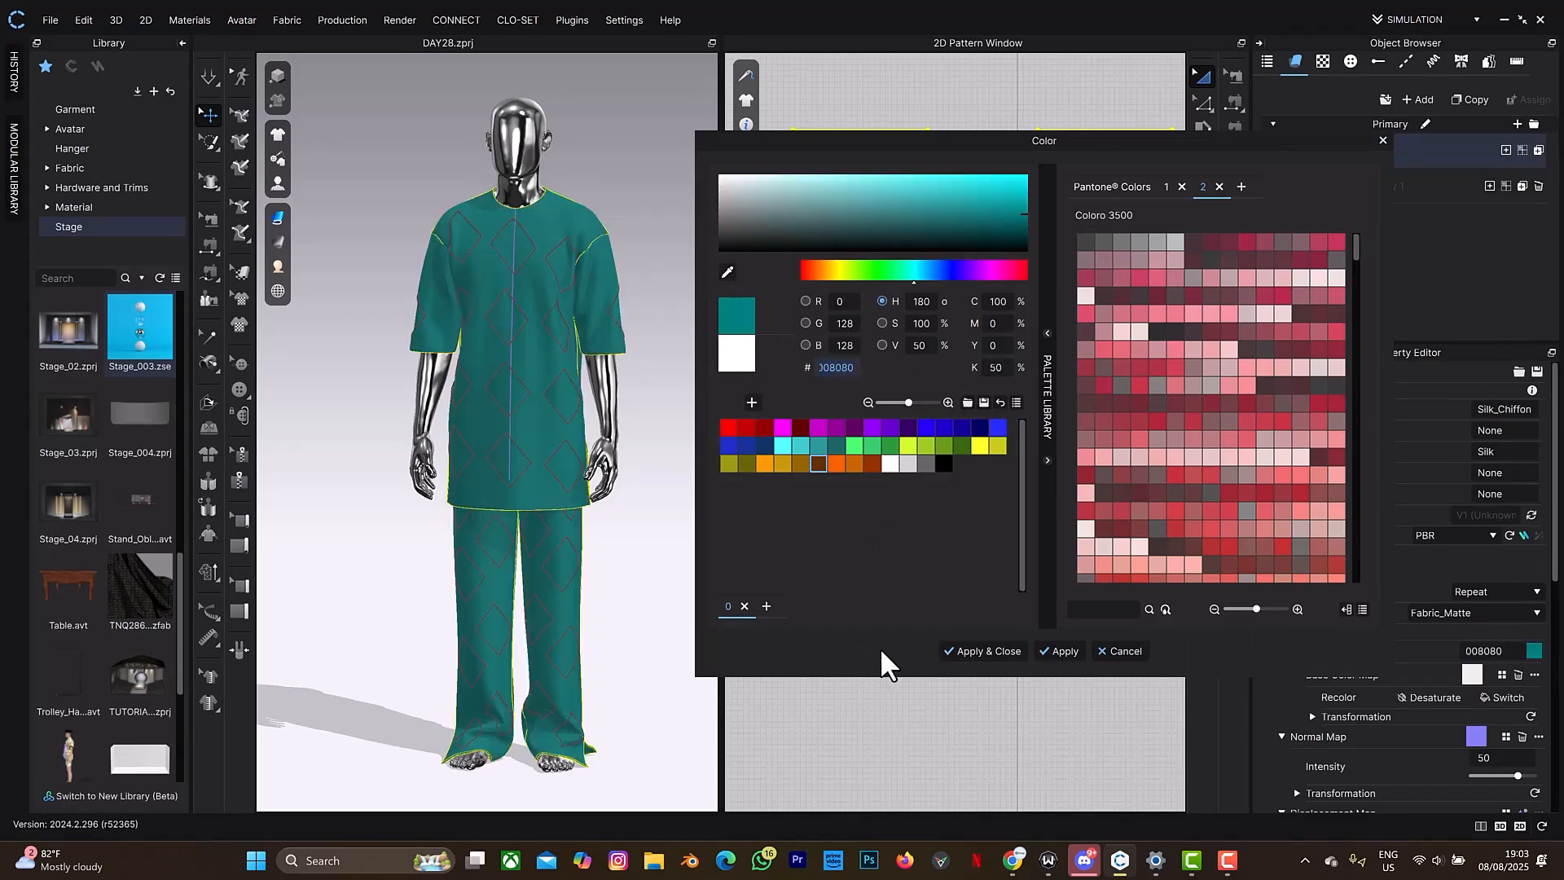
pyautogui.click(982, 651)
# Try assigning Silk_Chiffon Copy 1 to the four trouser panels with diamond cut-outs.
pyautogui.scroll(-3, 901, 426)
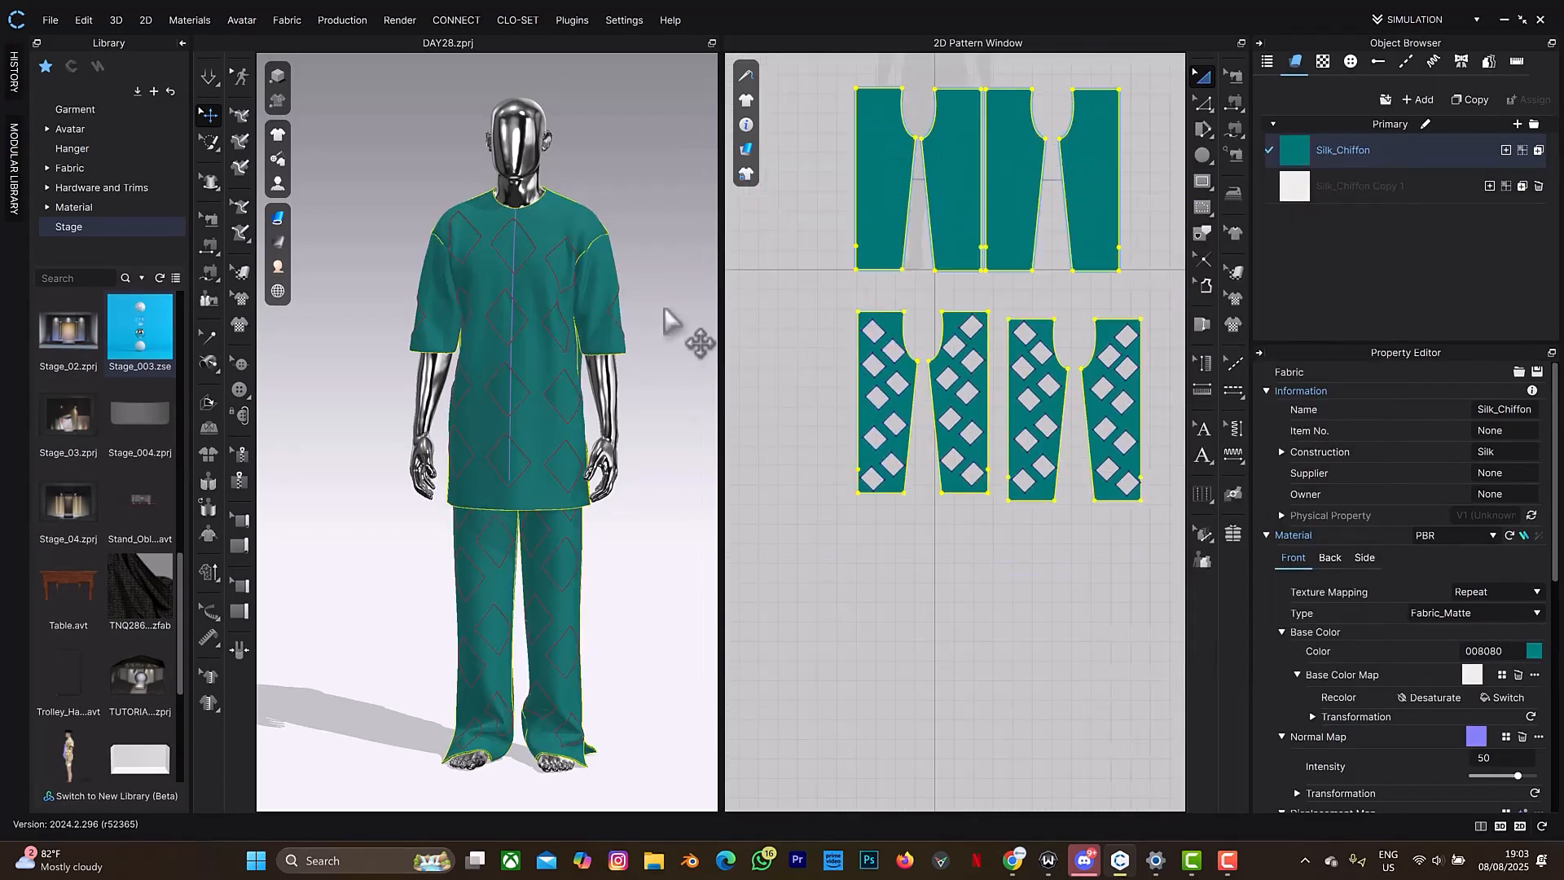
pyautogui.click(656, 237)
pyautogui.scroll(-3, 745, 229)
pyautogui.moveTo(969, 288); pyautogui.dragTo(975, 437, button='middle')
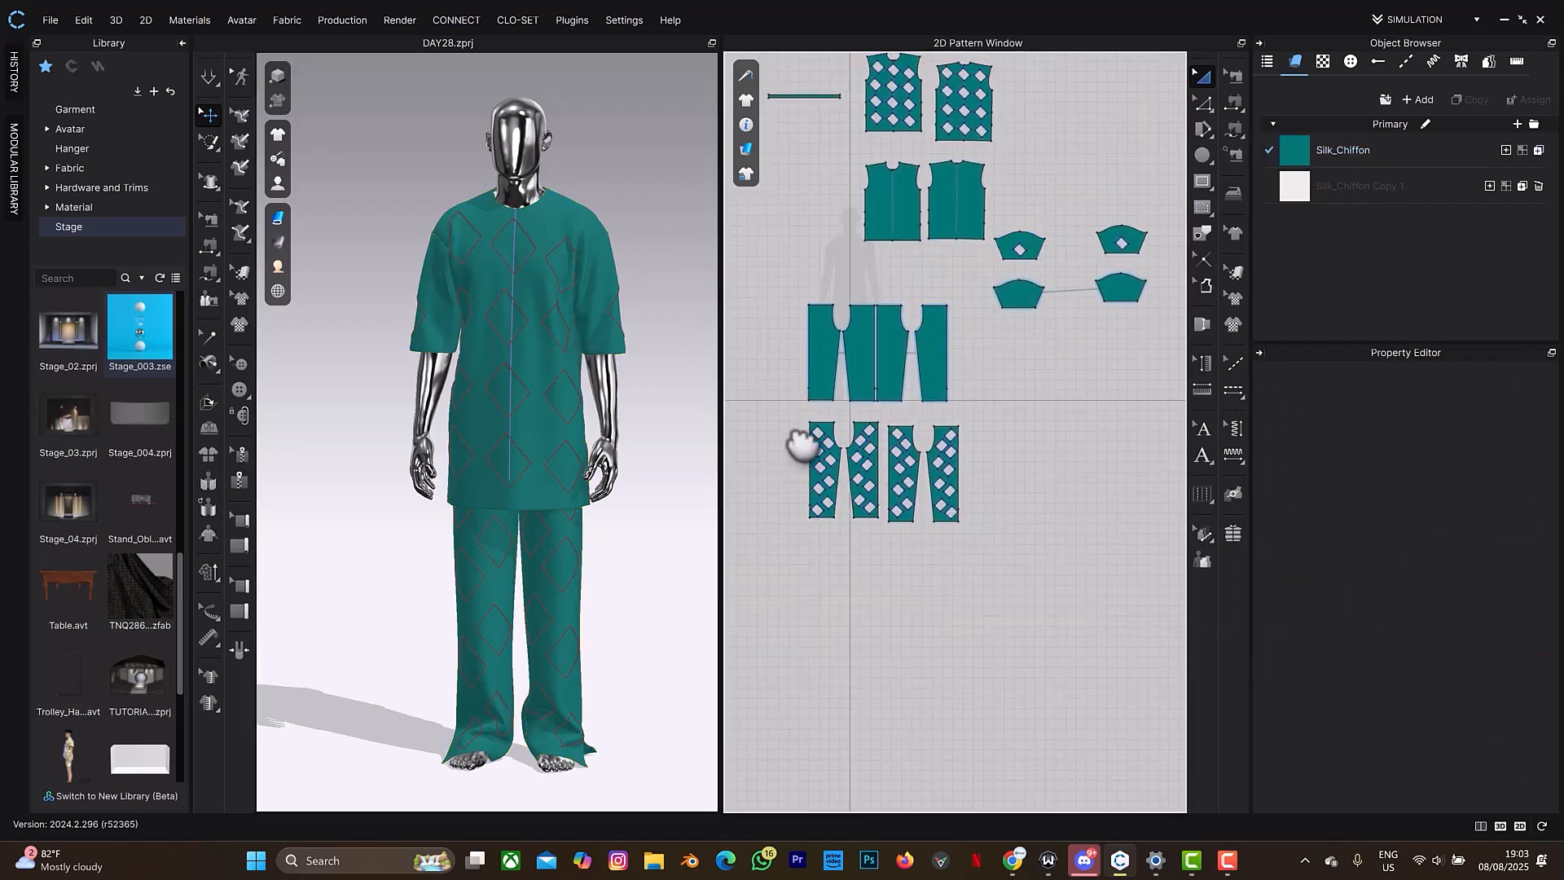
pyautogui.moveTo(768, 410); pyautogui.dragTo(1016, 523)
pyautogui.click(1507, 184)
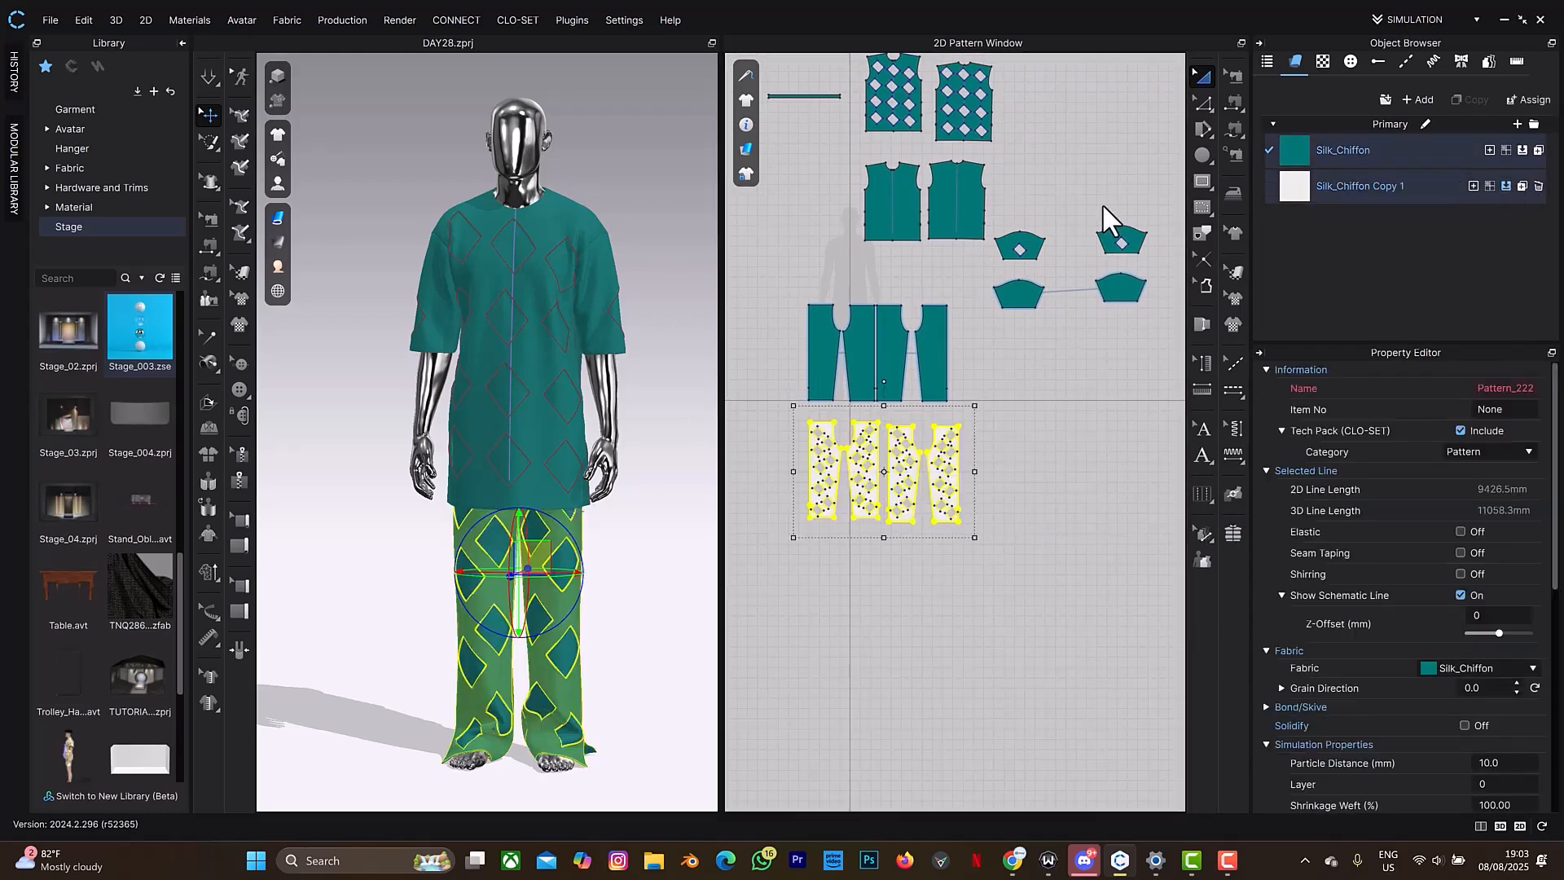
# Undo the fabric assignment on the cut-out trouser panels and clear the selection.
pyautogui.click(1141, 272)
pyautogui.moveTo(1056, 277); pyautogui.dragTo(991, 257)
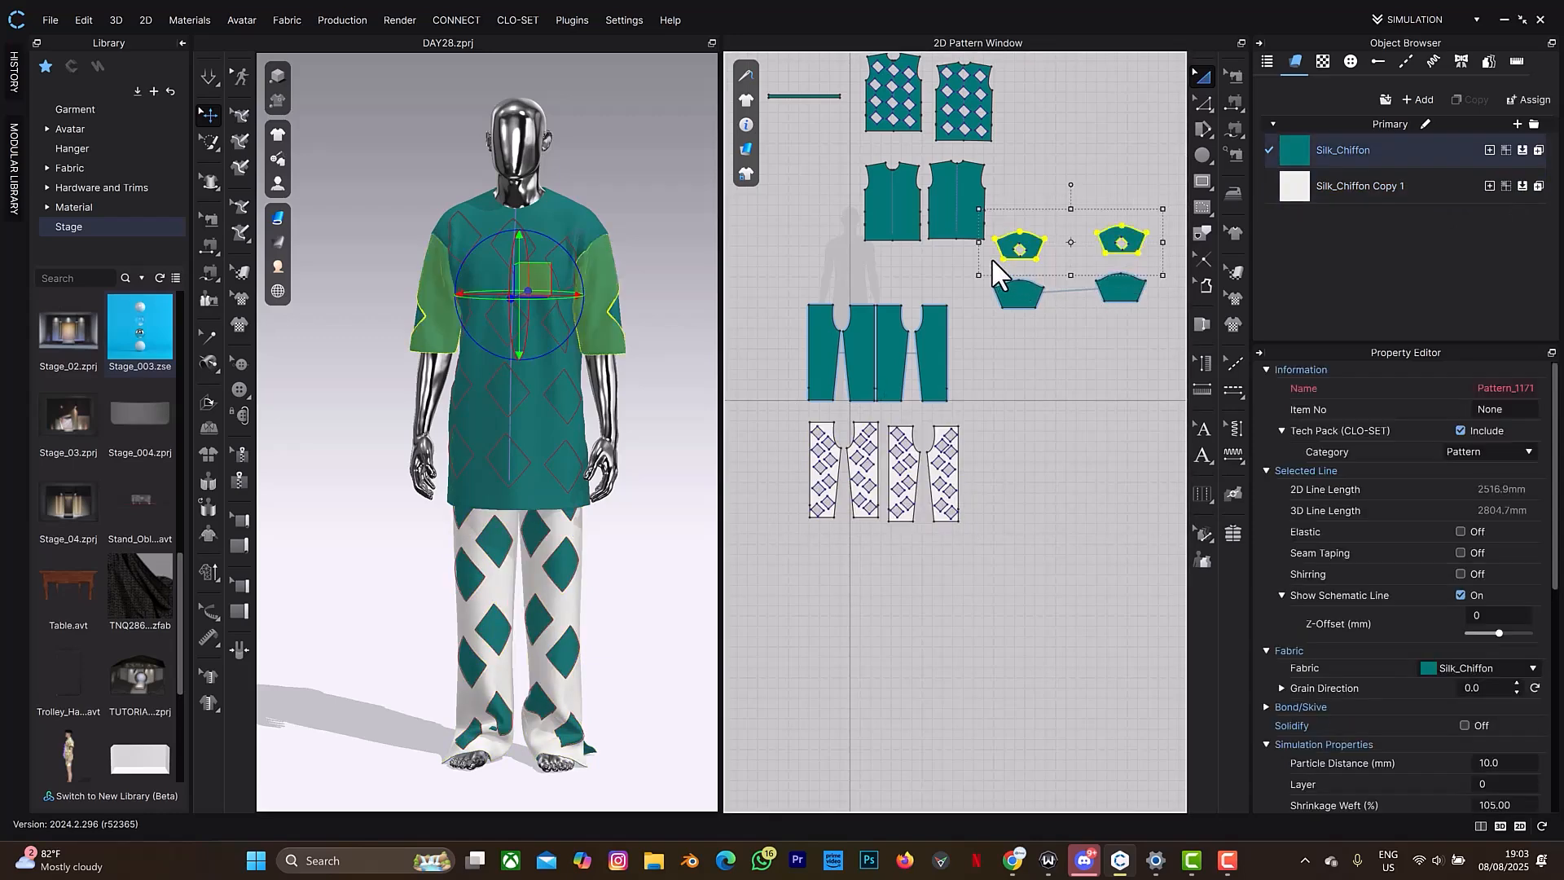
pyautogui.click(993, 483)
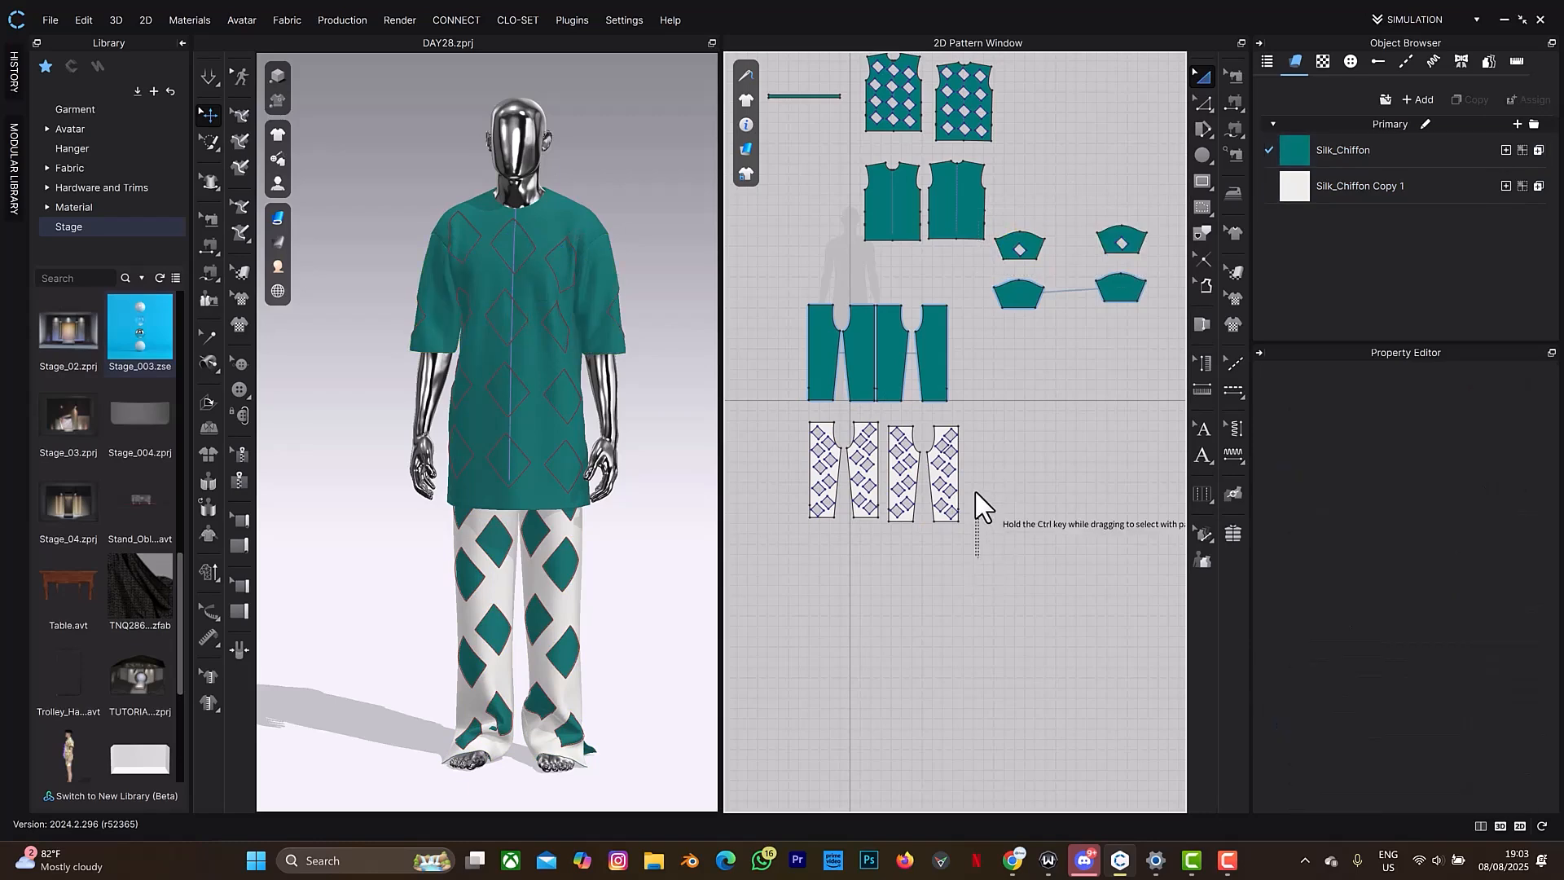
pyautogui.hotkey('ctrl', 'z')
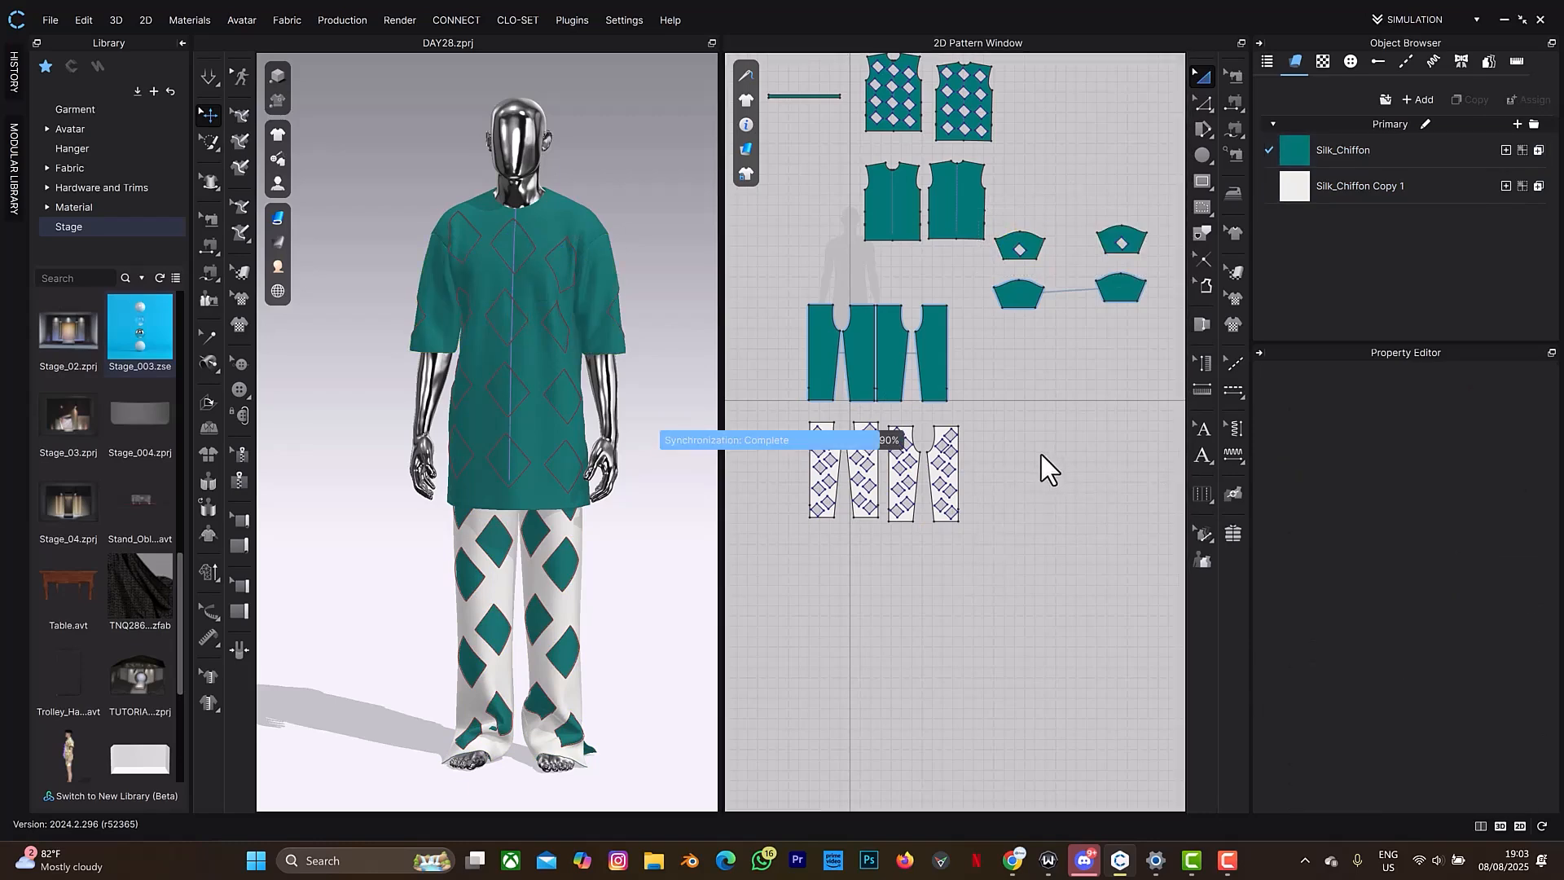
pyautogui.hotkey('ctrl', 'z')
pyautogui.hotkey('ctrl', 'z')
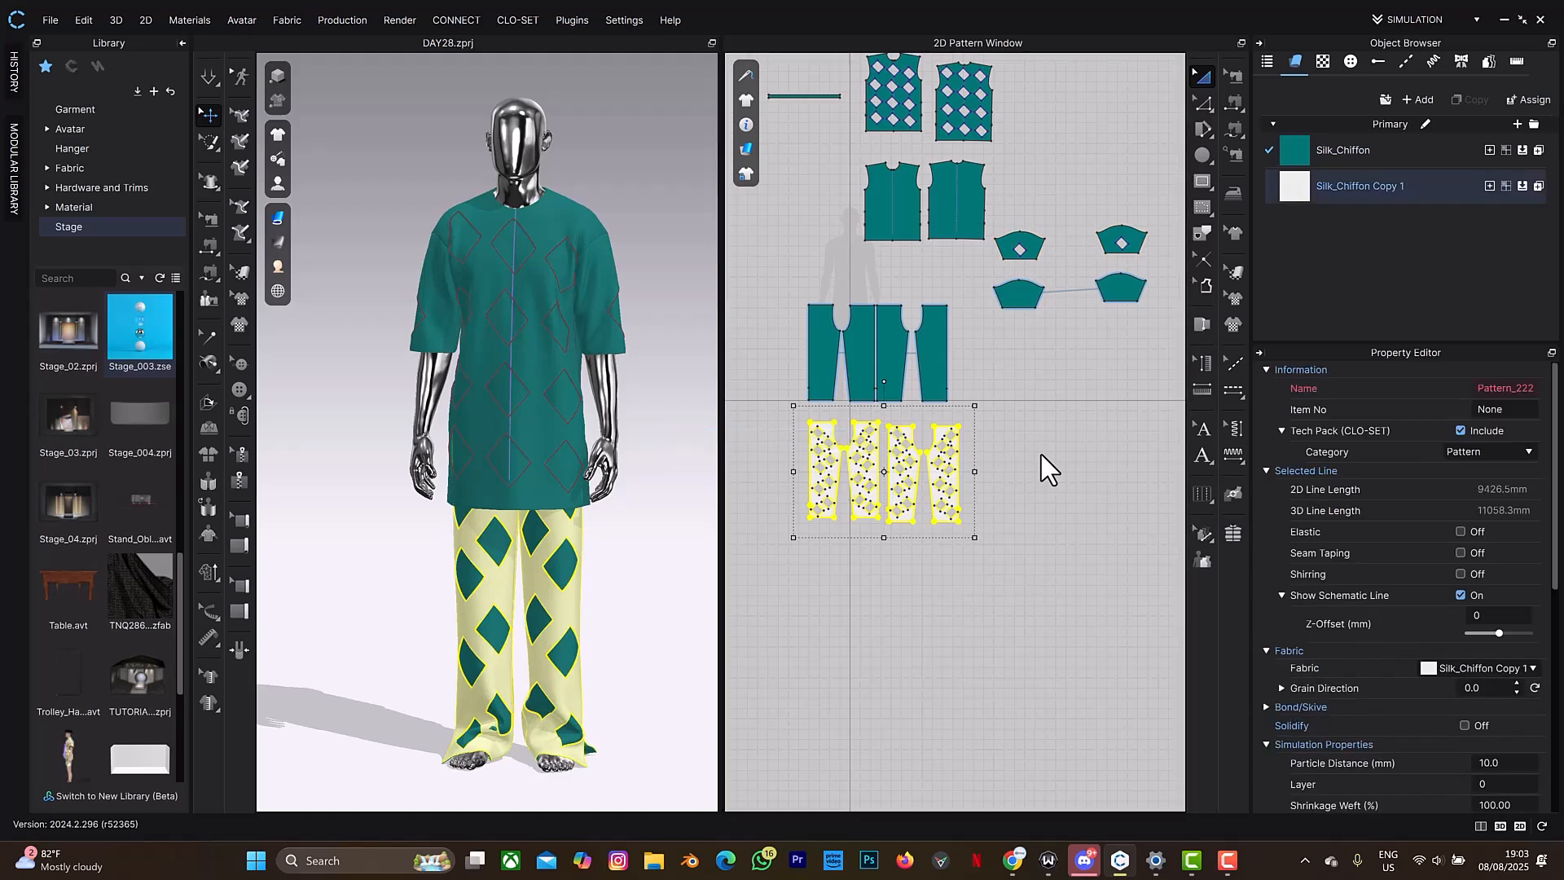
pyautogui.click(995, 364)
# Assign Silk_Chiffon Copy 1 to all uncut inner panels: four trouser legs, both sleeves, and the kaftan front and back.
pyautogui.click(827, 355)
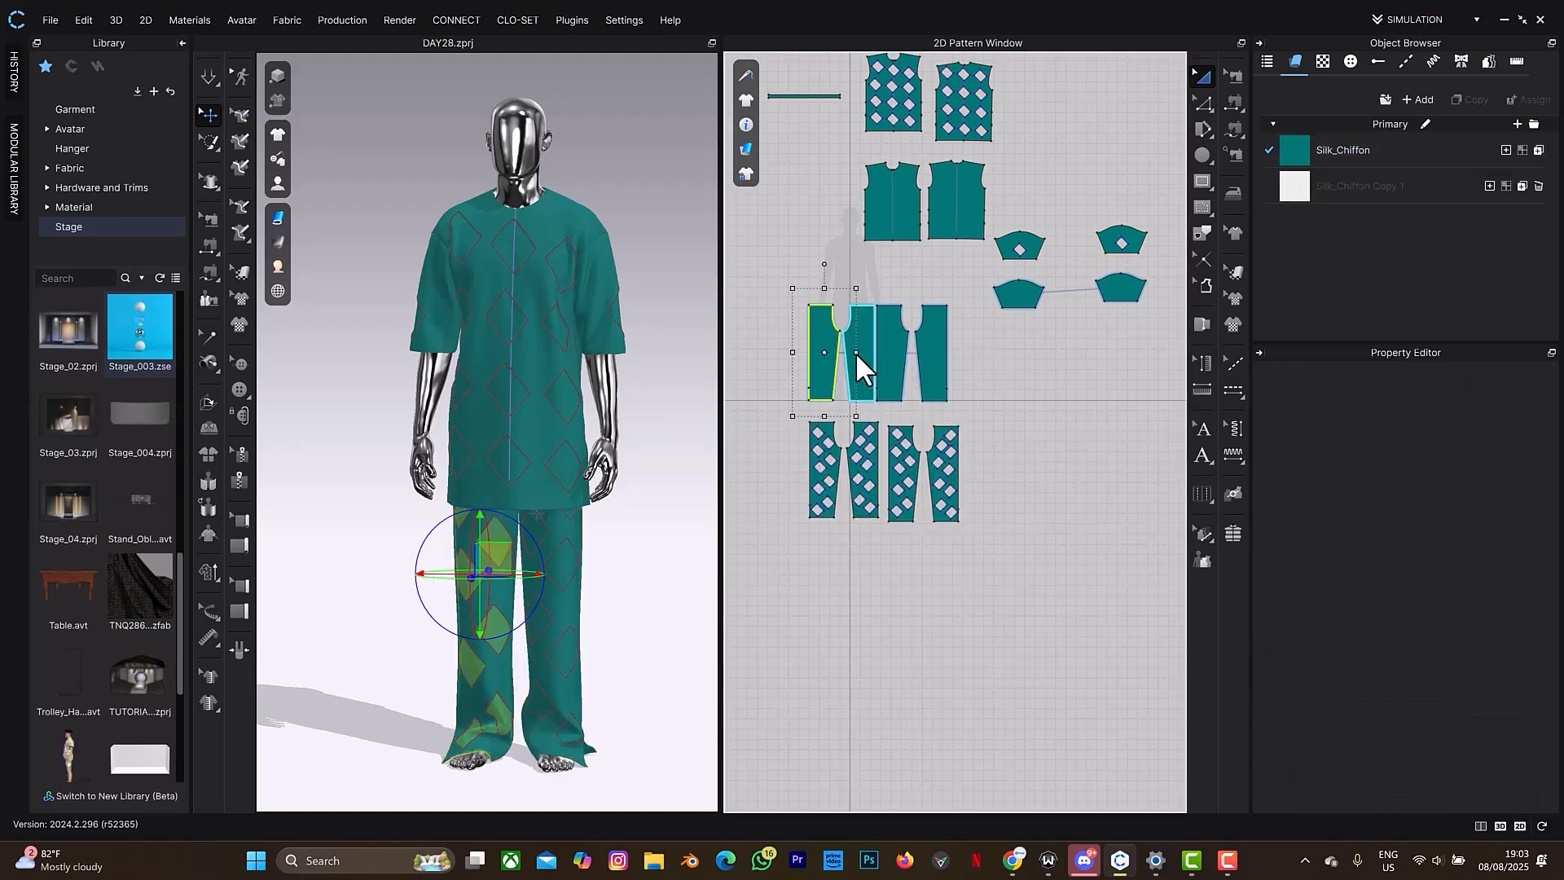
pyautogui.keyDown('shift'); pyautogui.click(902, 351); pyautogui.keyUp('shift')
pyautogui.keyDown('shift'); pyautogui.click(926, 344); pyautogui.keyUp('shift')
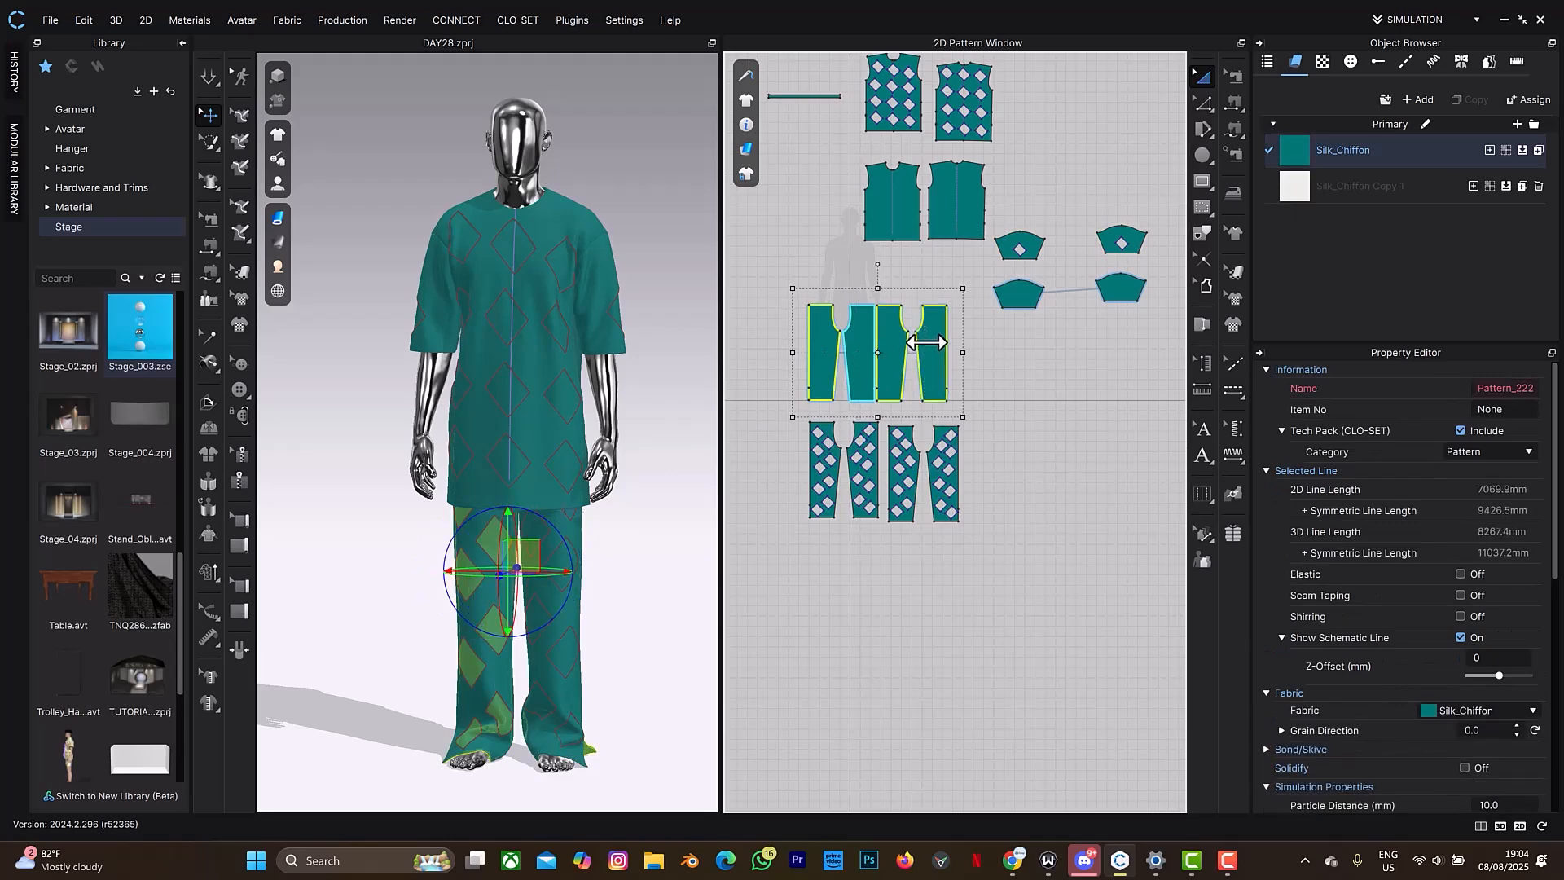
pyautogui.keyDown('shift'); pyautogui.click(849, 350); pyautogui.keyUp('shift')
pyautogui.keyDown('shift'); pyautogui.click(1018, 295); pyautogui.keyUp('shift')
pyautogui.keyDown('shift'); pyautogui.click(1121, 288); pyautogui.keyUp('shift')
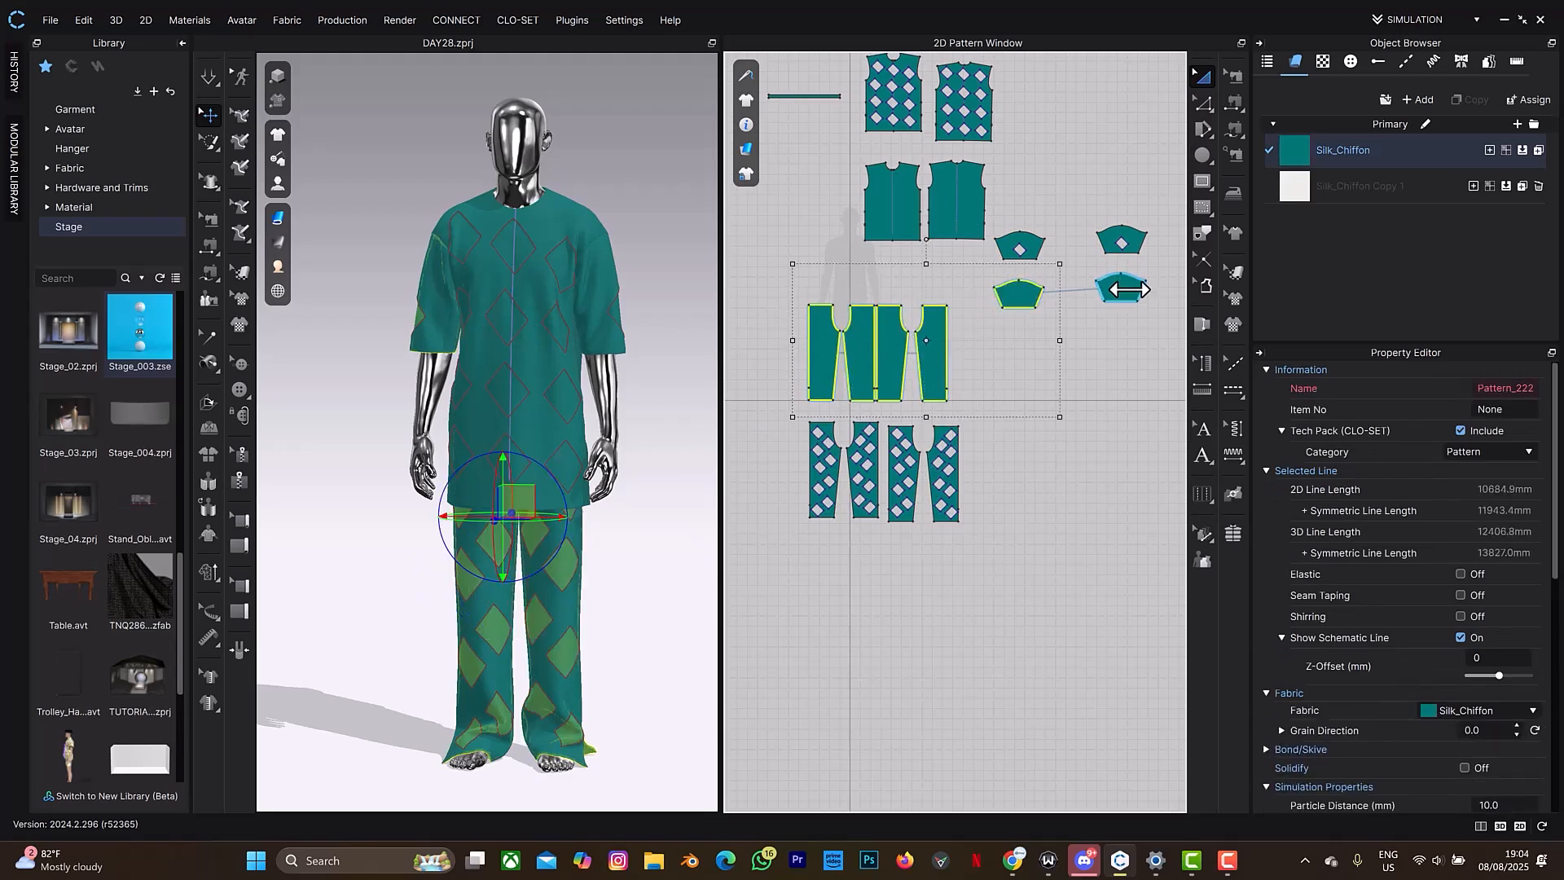
pyautogui.keyDown('shift'); pyautogui.click(944, 201); pyautogui.keyUp('shift')
pyautogui.keyDown('shift'); pyautogui.click(896, 203); pyautogui.keyUp('shift')
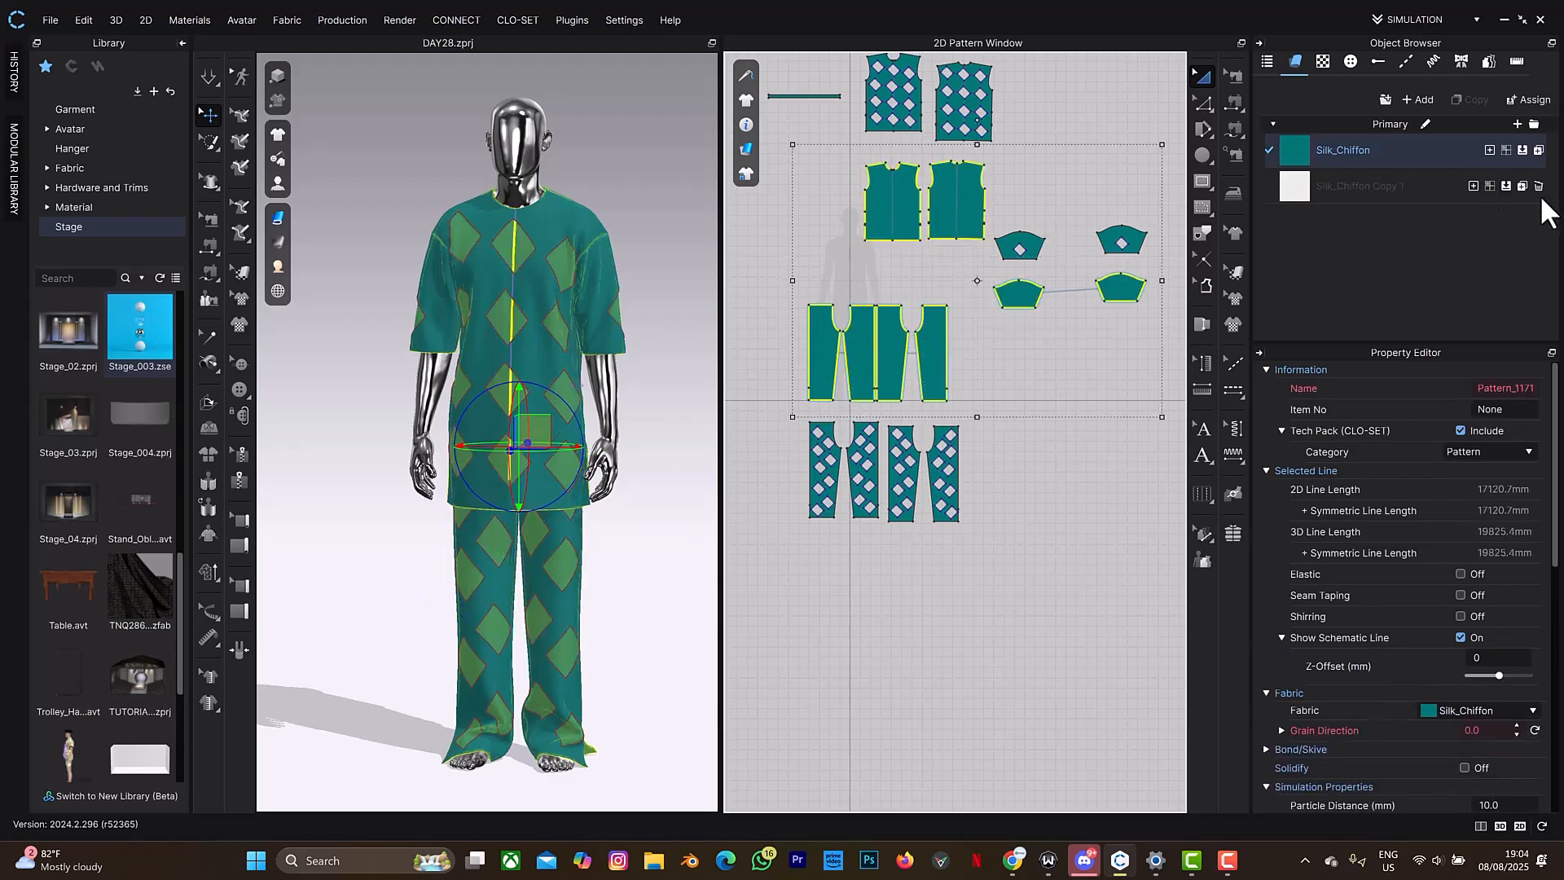
pyautogui.click(896, 679)
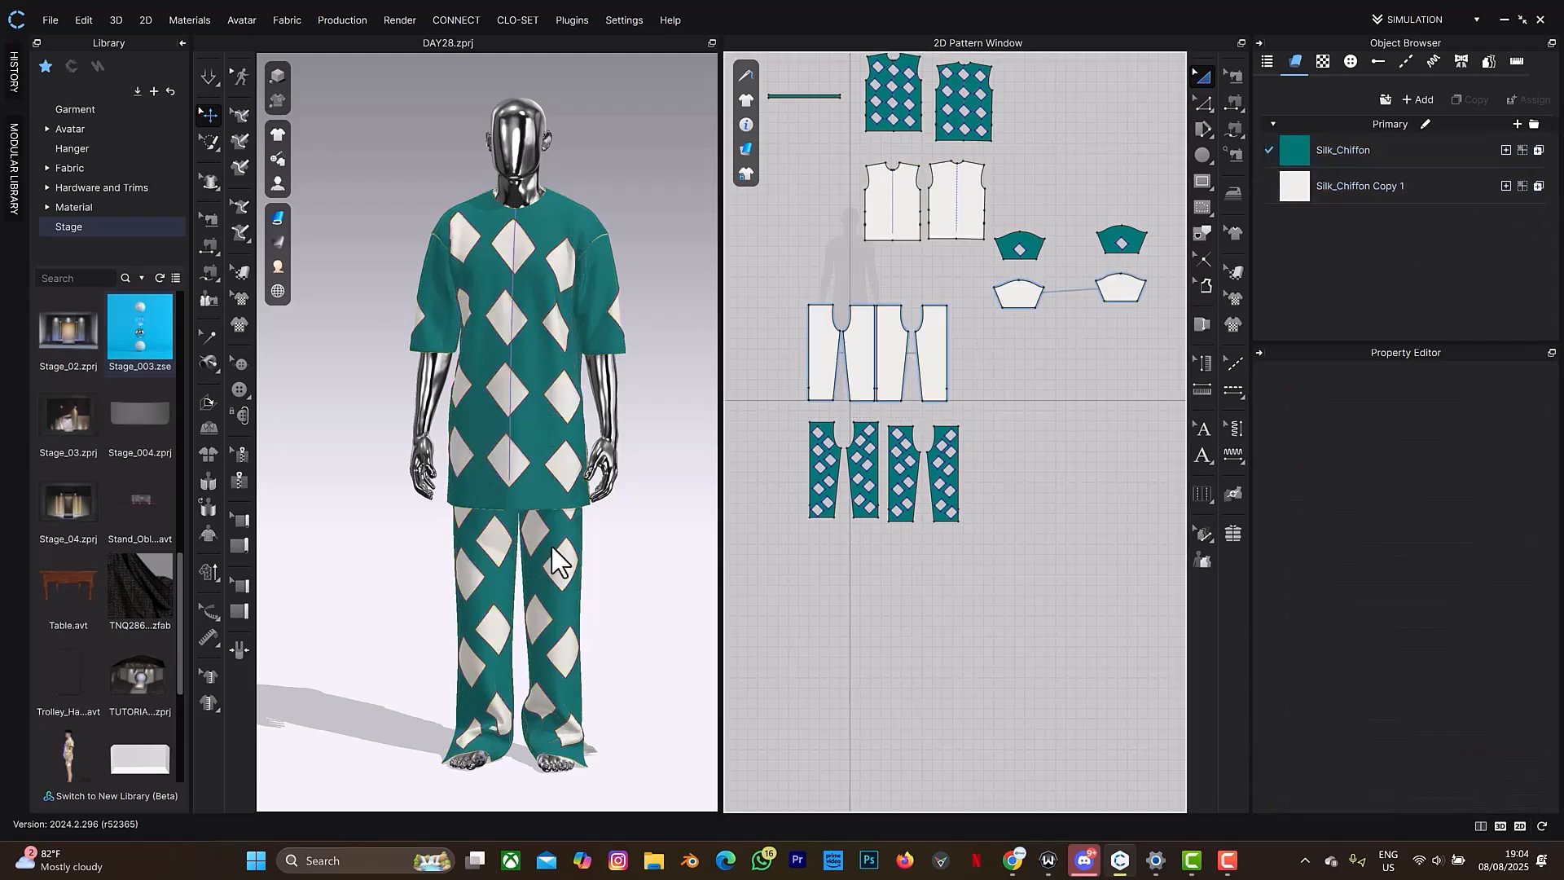
# Switch to ChatGPT in the browser and copy the Sunset Orange hex code FF7043.
pyautogui.click(1015, 851)
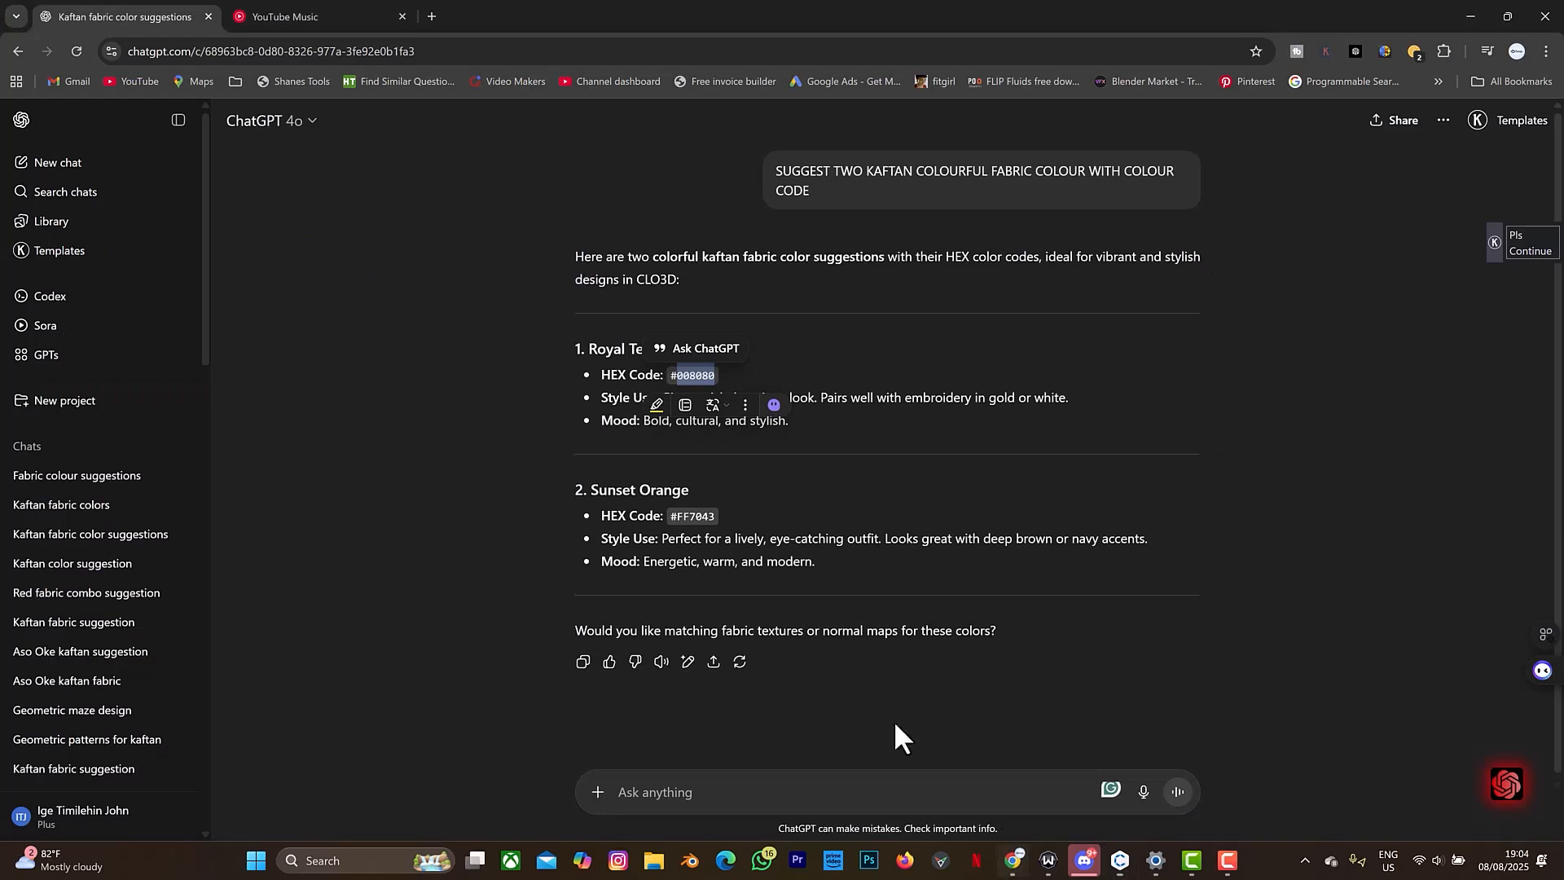
pyautogui.moveTo(679, 520); pyautogui.dragTo(718, 522)
pyautogui.hotkey('ctrl', 'c')
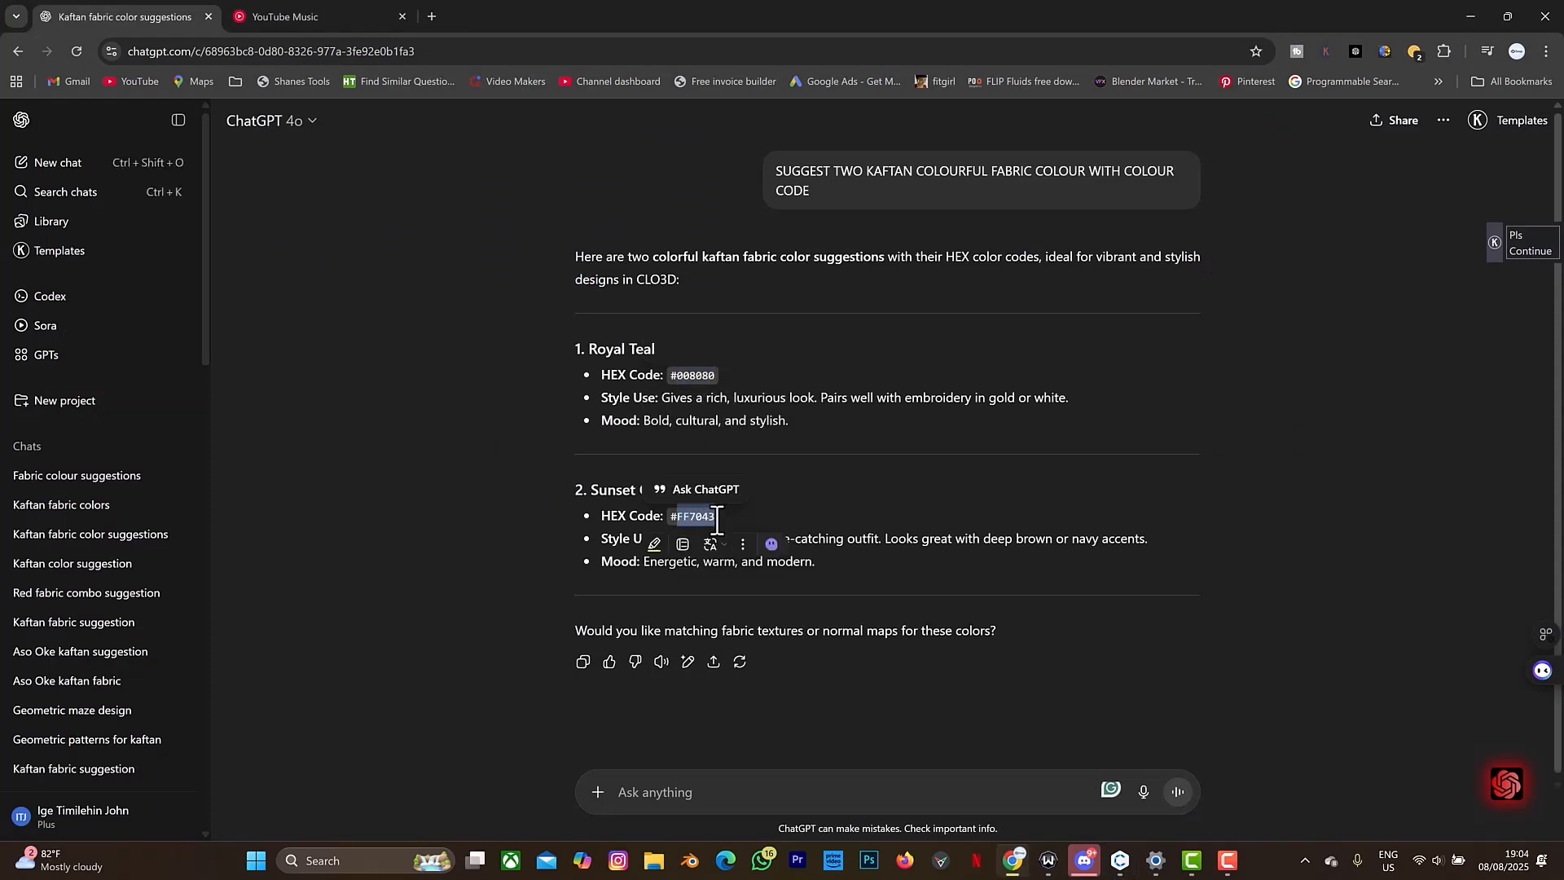
# Switch back to CLO and set the Silk_Chiffon Copy 1 fabric's base colour to hex FF7043.
pyautogui.click(1121, 865)
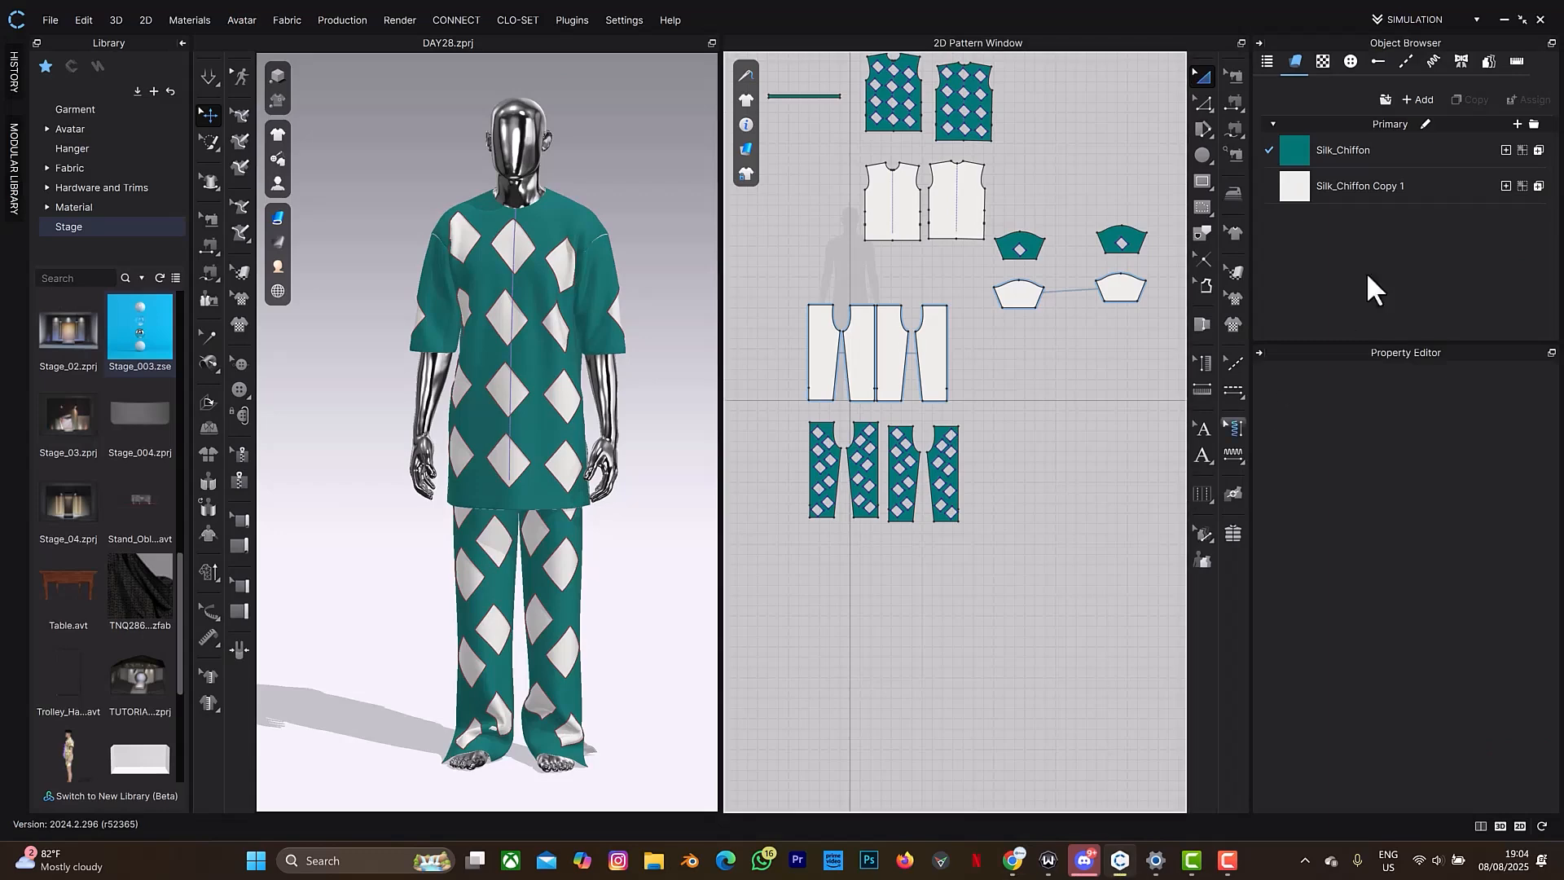
pyautogui.click(1409, 184)
pyautogui.click(1534, 651)
pyautogui.doubleClick(853, 368)
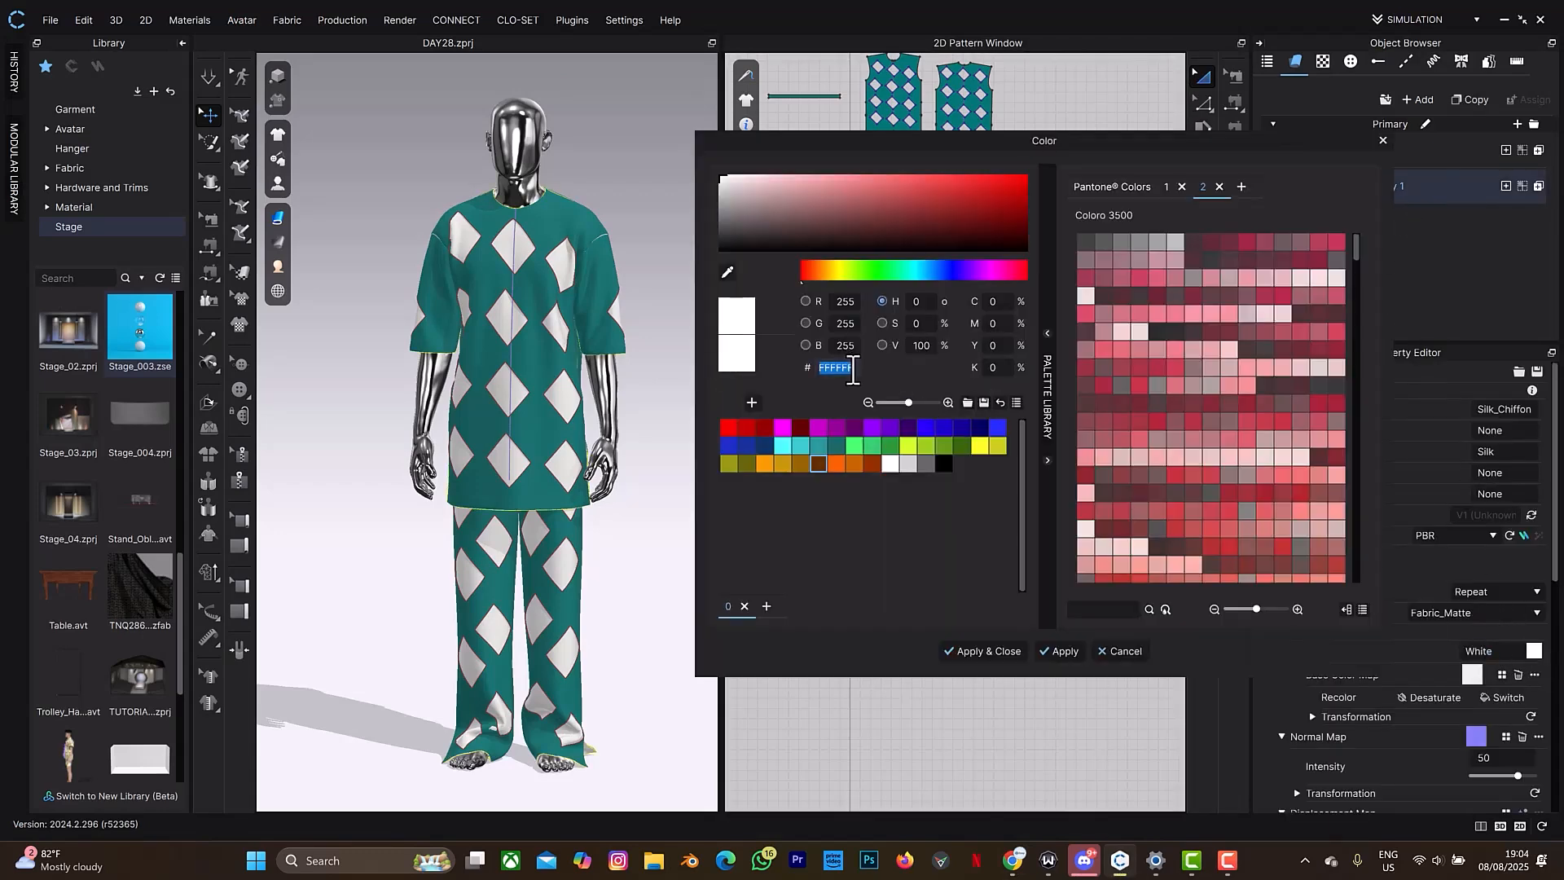
pyautogui.hotkey('ctrl', 'v')
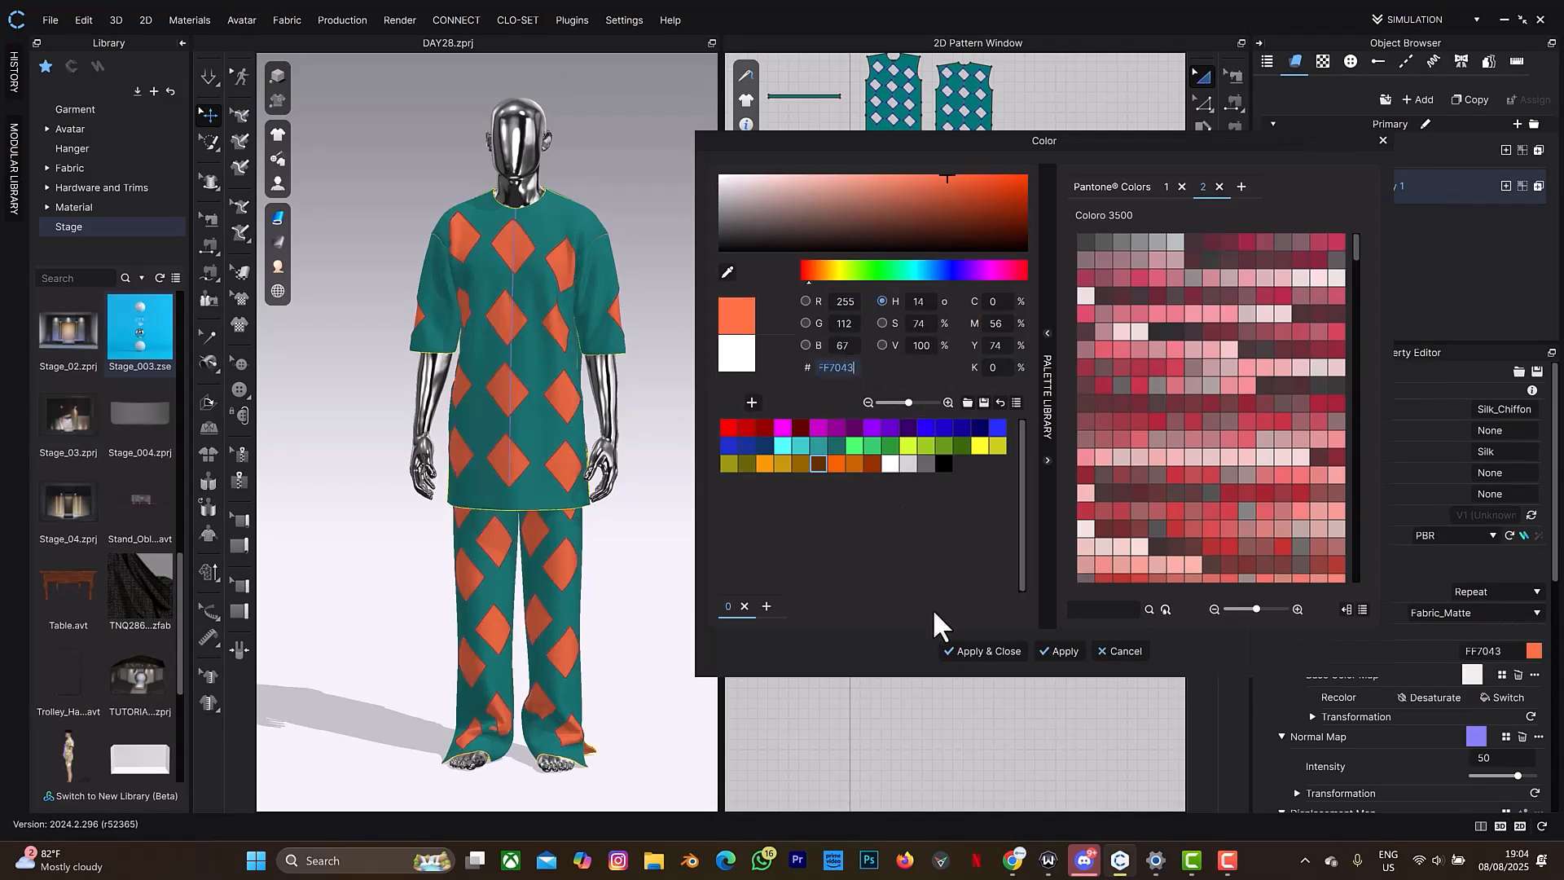
pyautogui.click(945, 651)
pyautogui.click(663, 240)
# Run the simulation and tug the kaftan's inner and outer front layers on the avatar to settle them.
pyautogui.moveTo(663, 241); pyautogui.dragTo(1005, 244, button='right')
pyautogui.scroll(5, 526, 237)
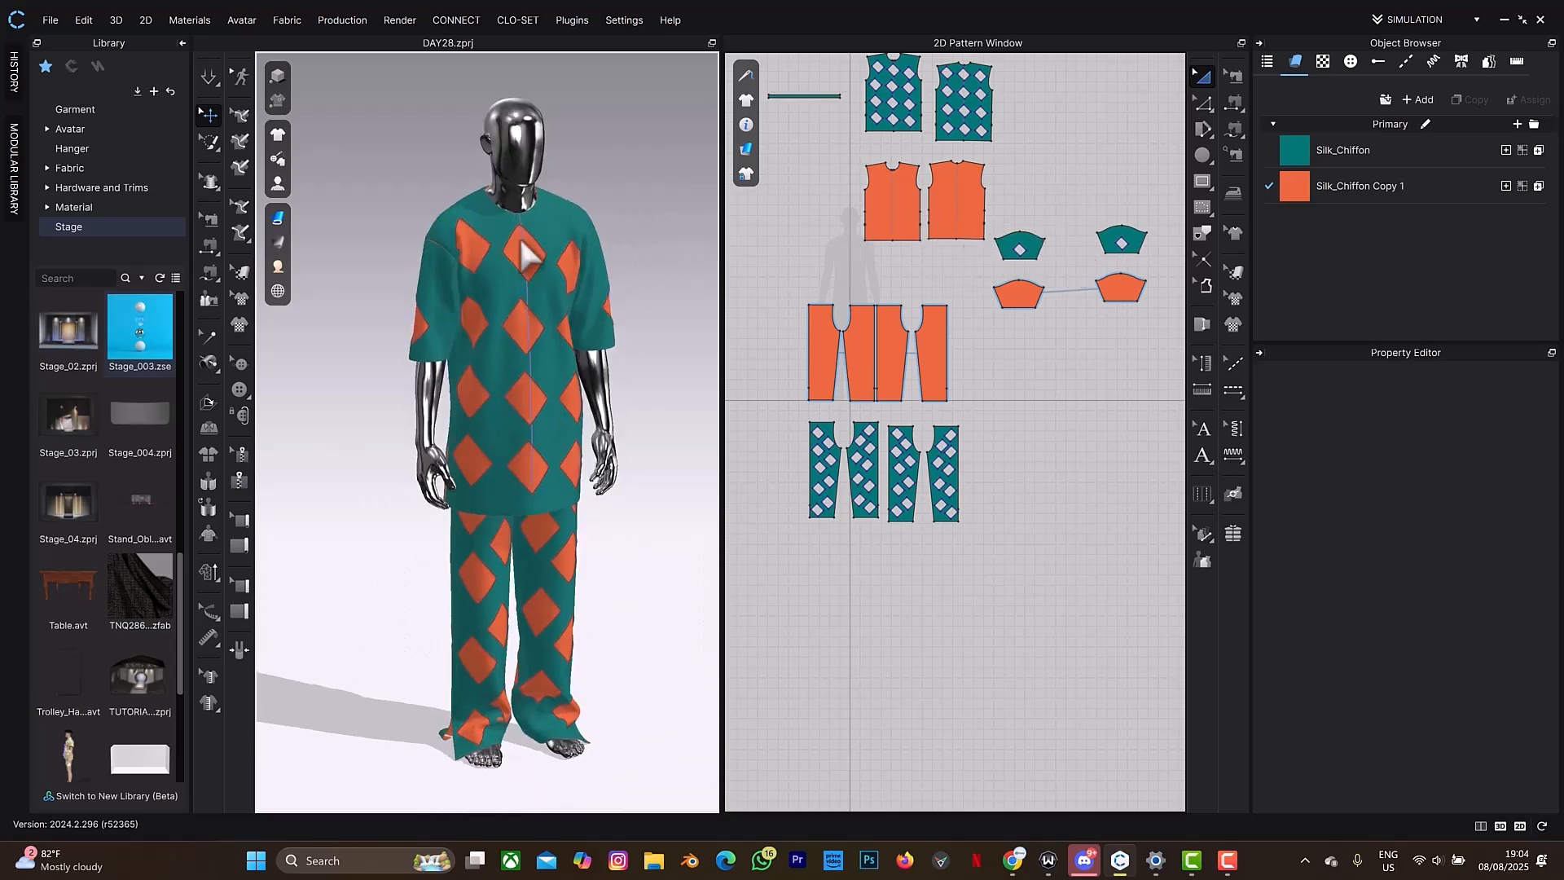
pyautogui.scroll(6, 521, 242)
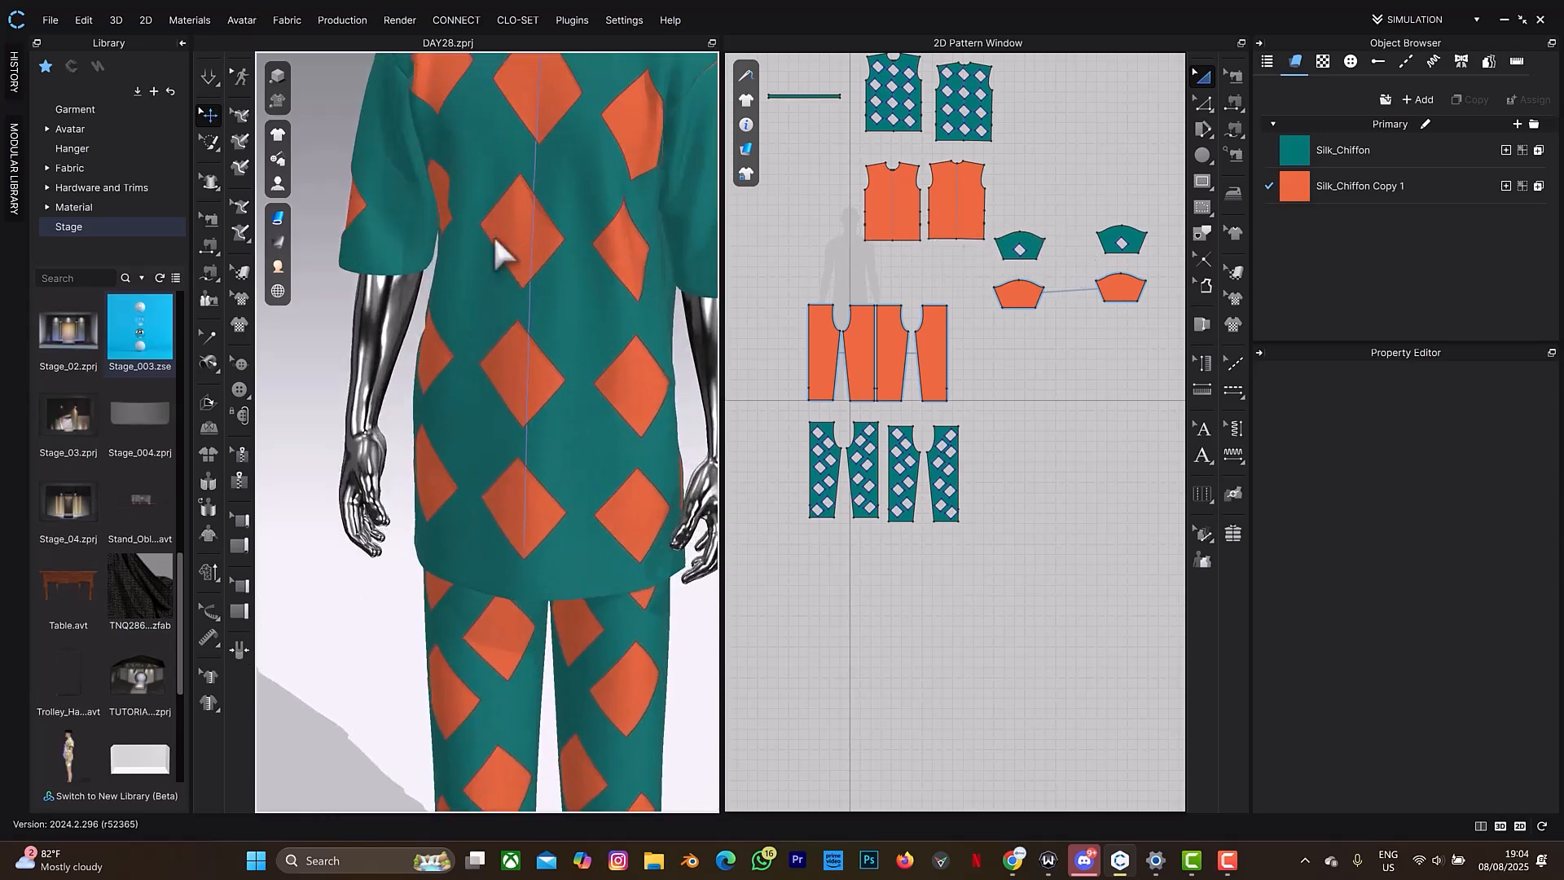
pyautogui.scroll(-3, 513, 204)
pyautogui.moveTo(490, 155); pyautogui.dragTo(507, 364, button='middle')
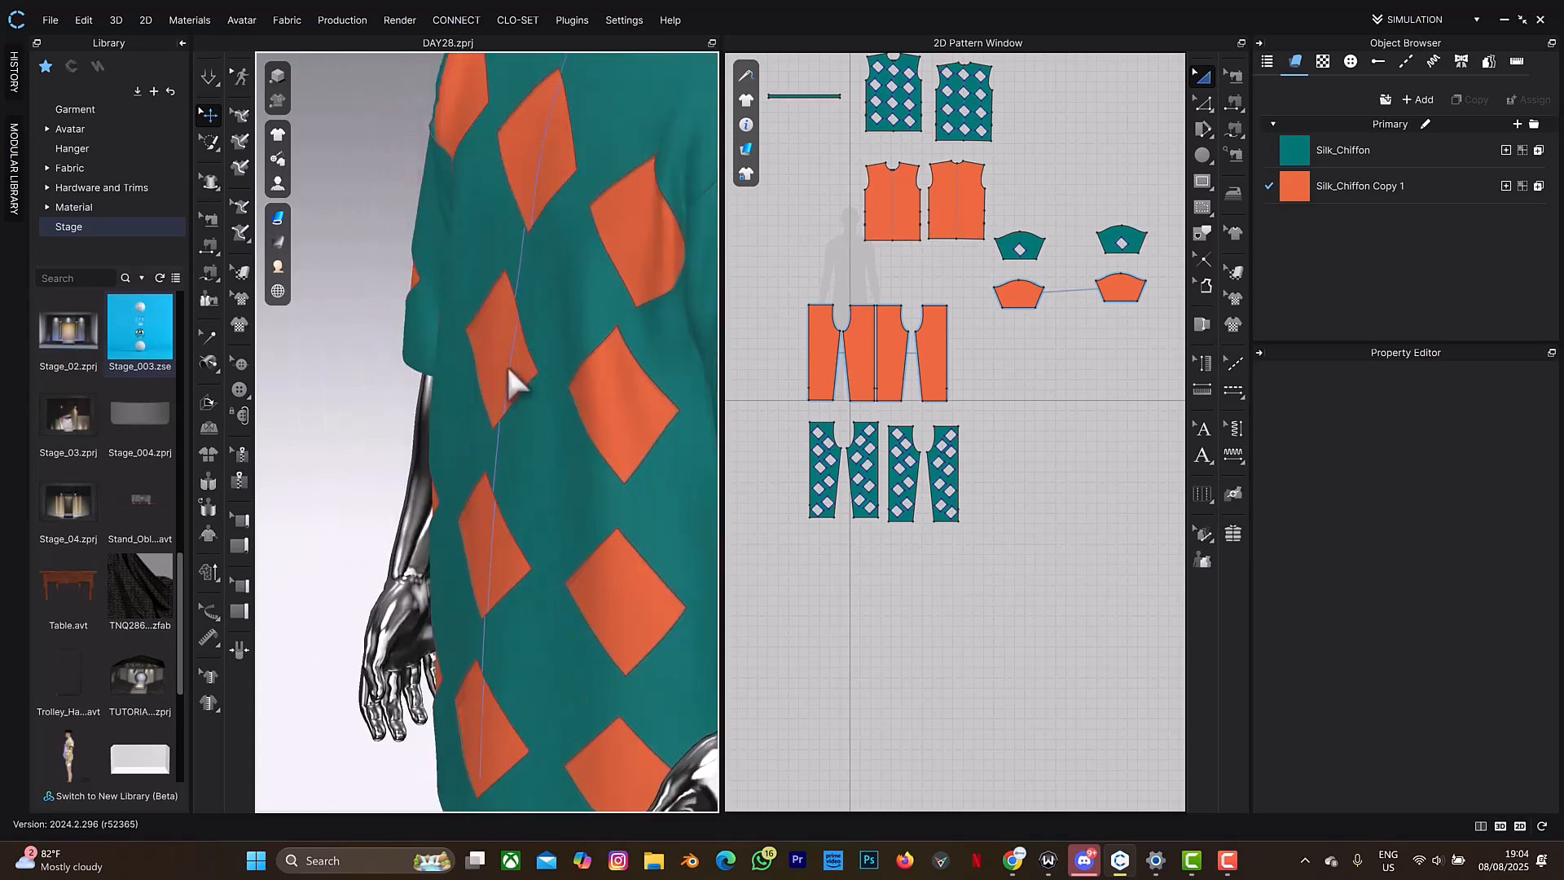
pyautogui.scroll(3, 505, 352)
pyautogui.scroll(2, 504, 326)
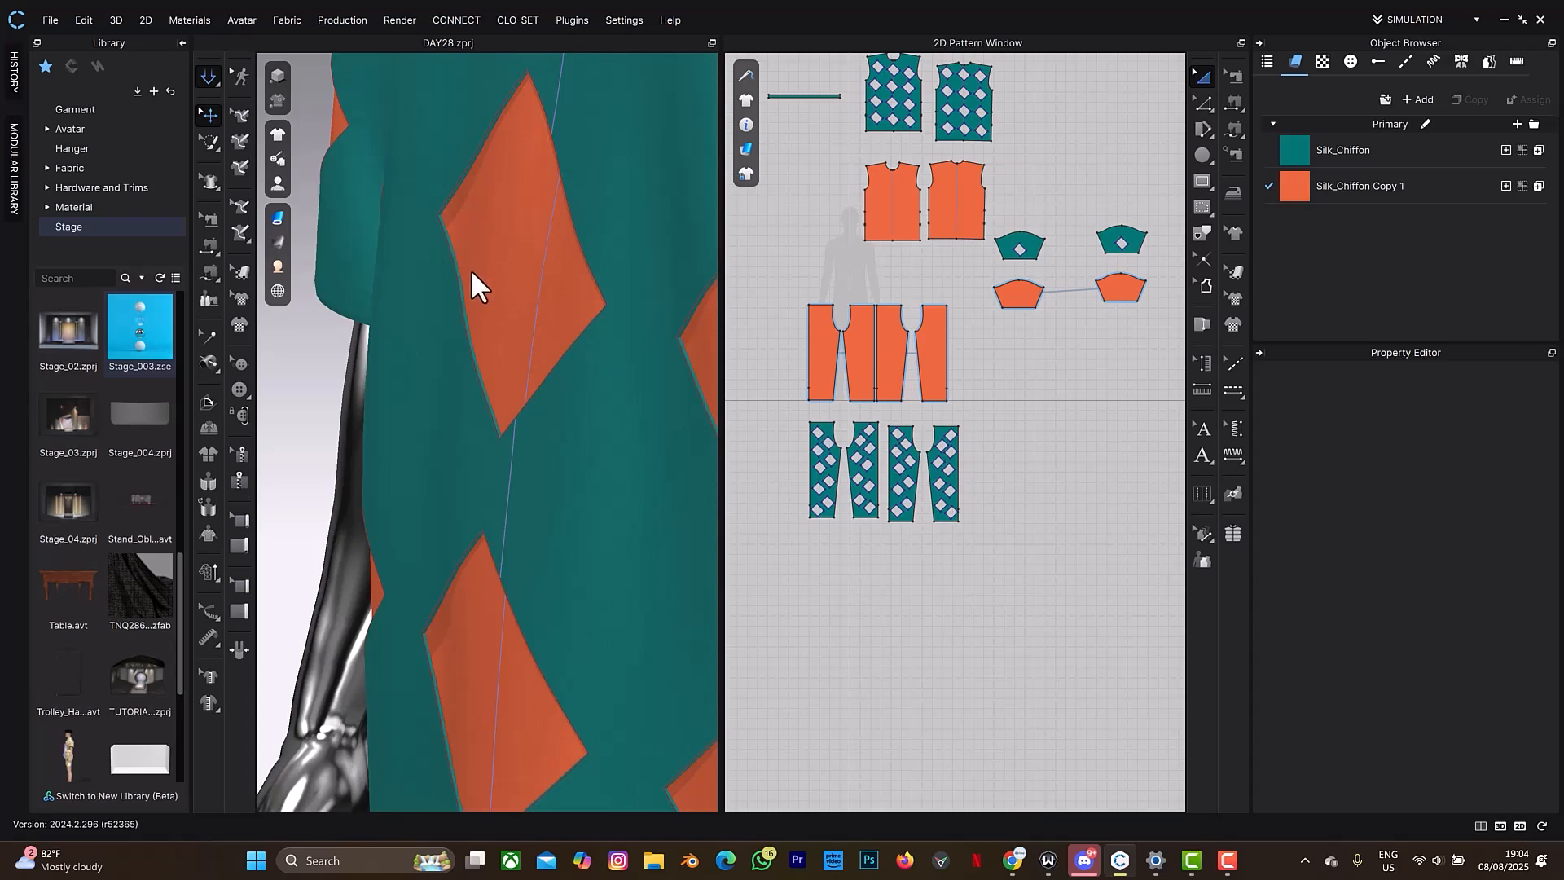
pyautogui.click(470, 221)
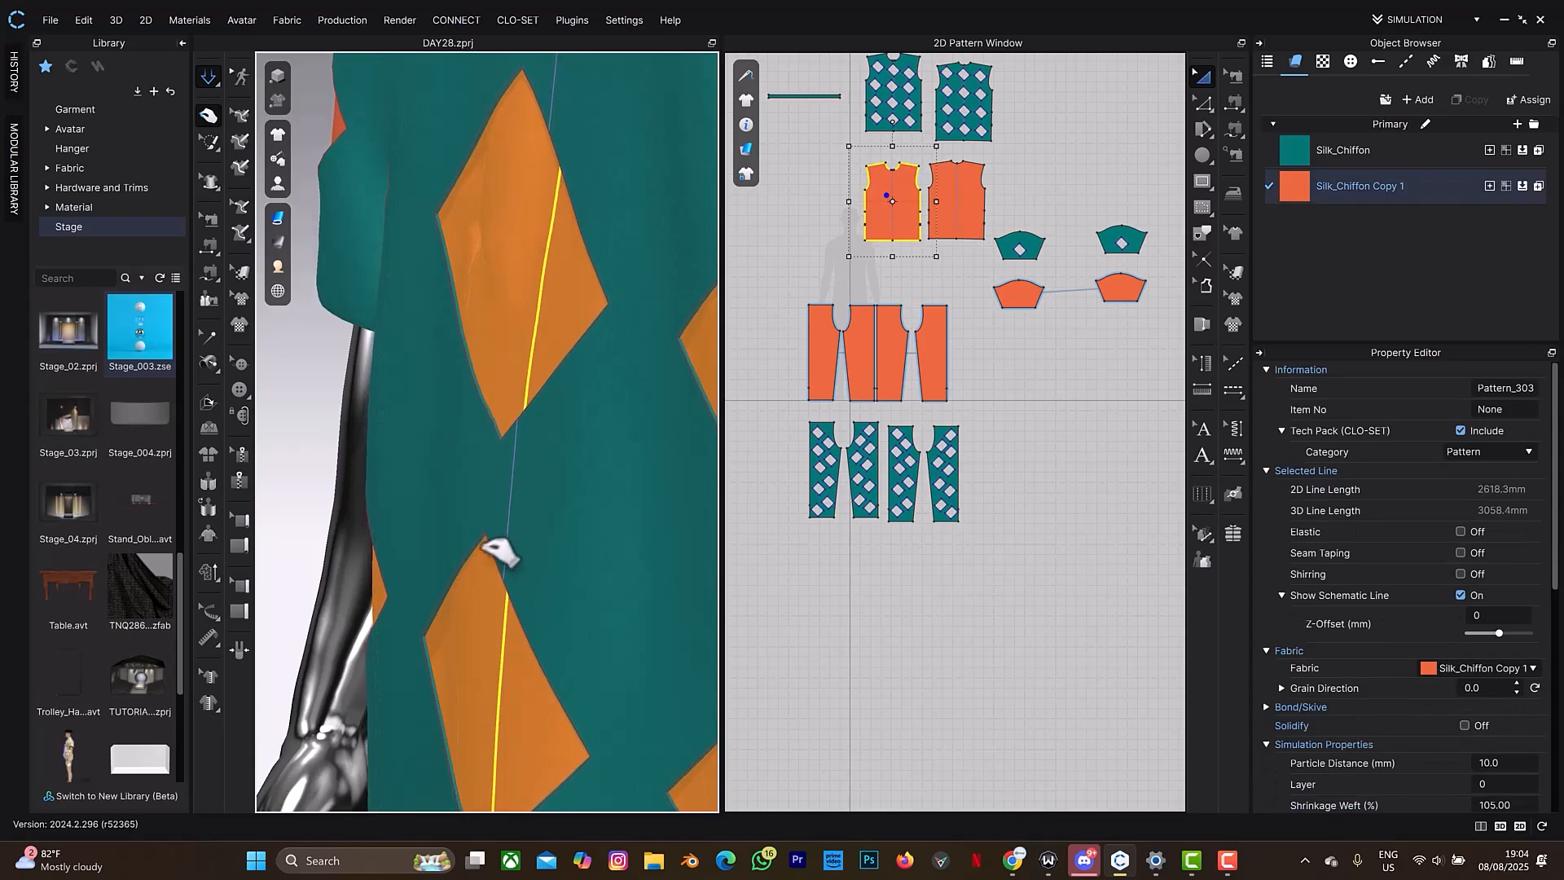
pyautogui.click(461, 650)
pyautogui.moveTo(522, 611); pyautogui.dragTo(556, 634, button='right')
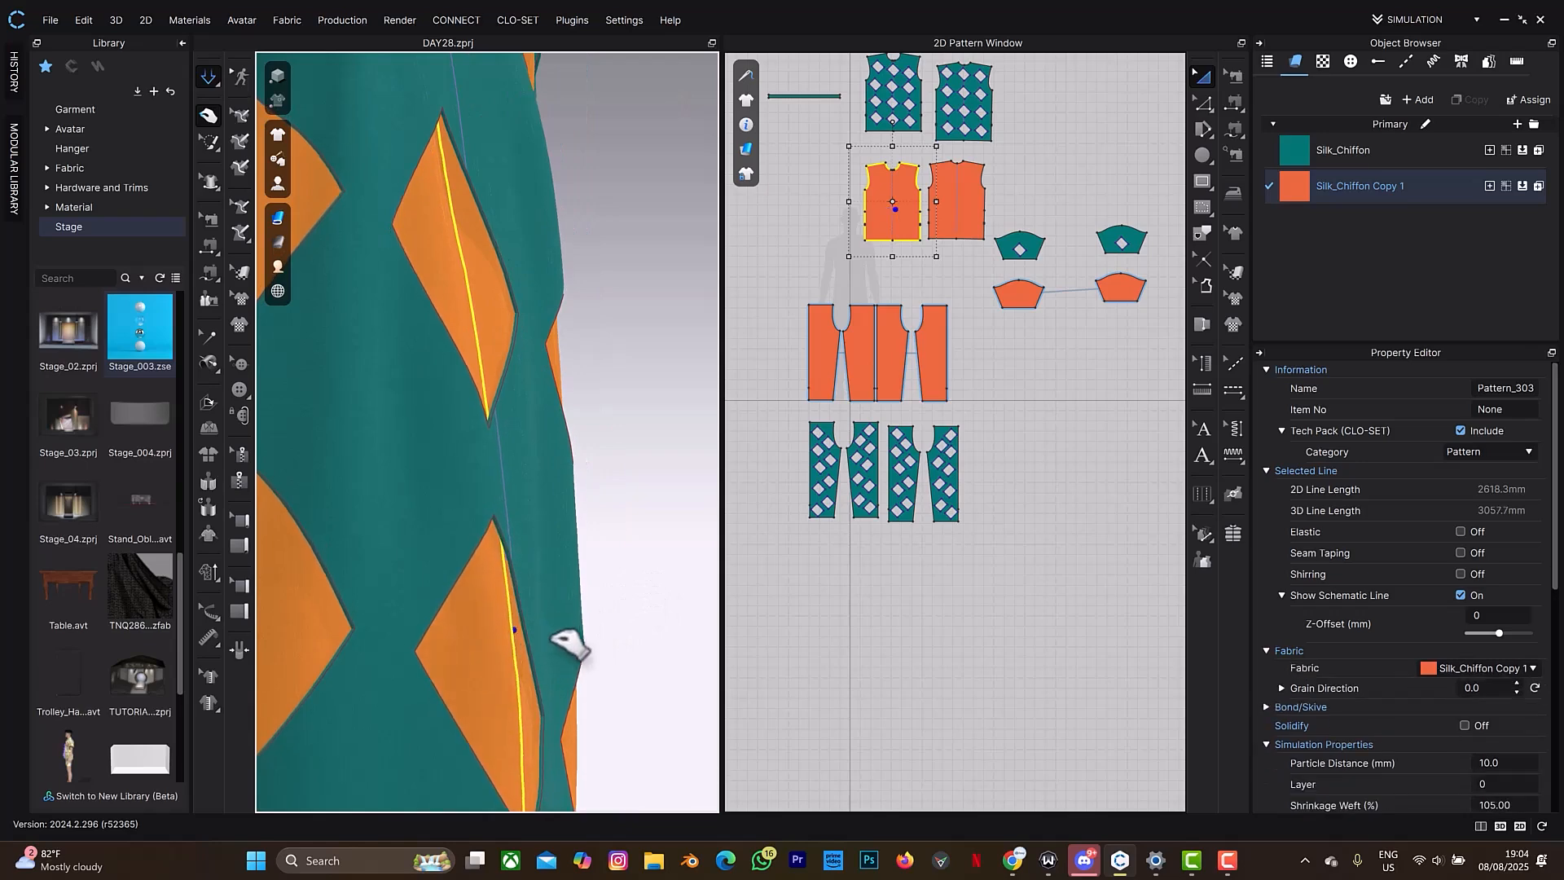
pyautogui.click(562, 640)
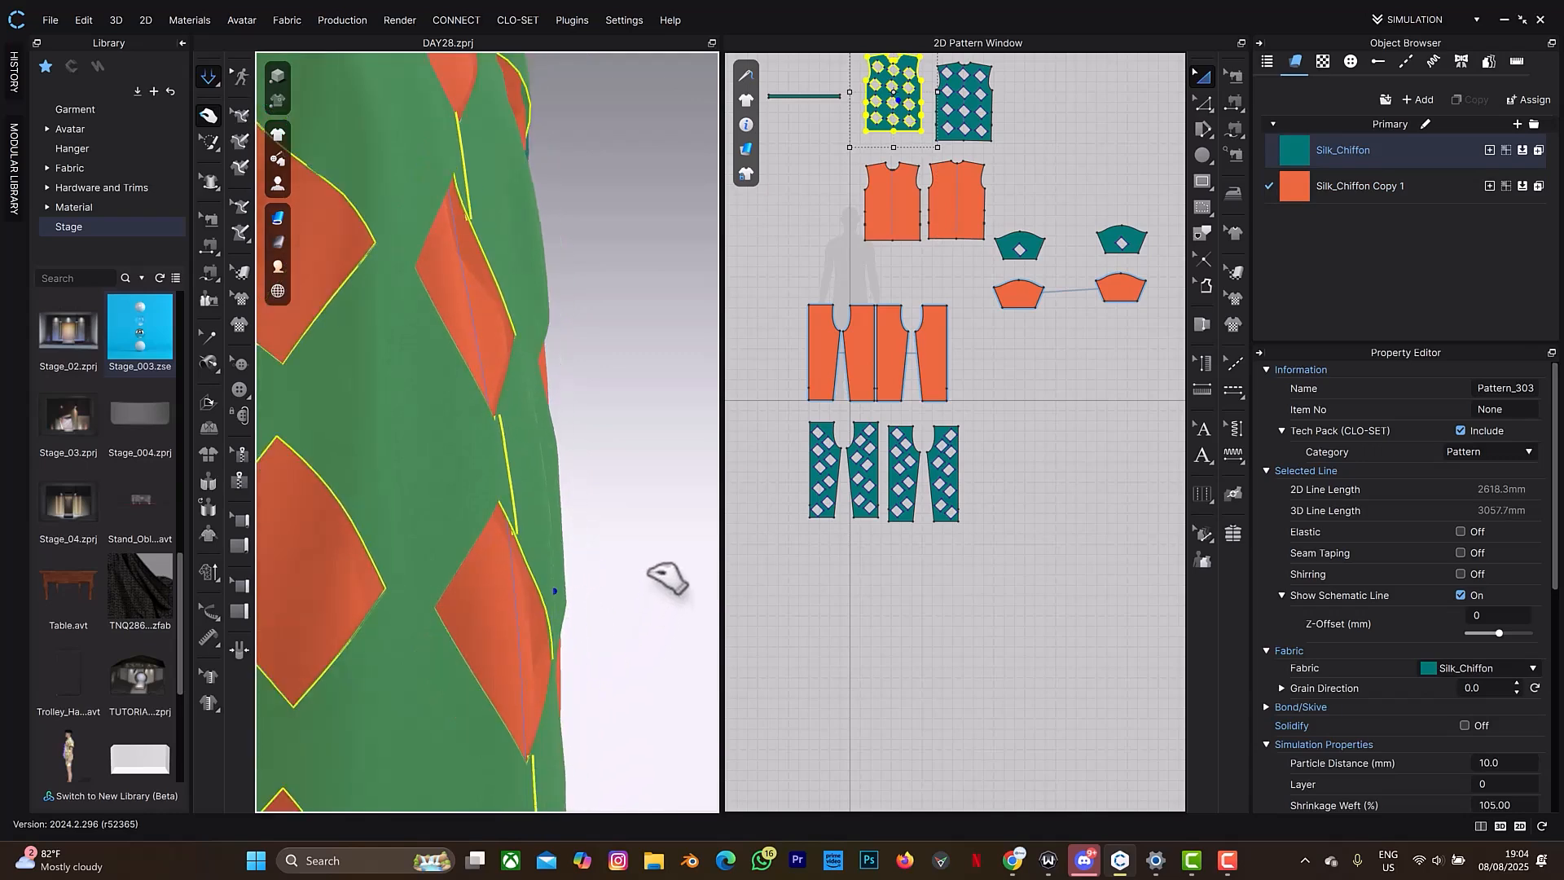
# Examine the finished two-colour kaftan and trousers on the avatar, from close up to full length.
pyautogui.scroll(-4, 660, 554)
pyautogui.click(657, 539)
pyautogui.scroll(-4, 650, 542)
pyautogui.moveTo(576, 548); pyautogui.dragTo(509, 562, button='right')
pyautogui.scroll(-2, 580, 562)
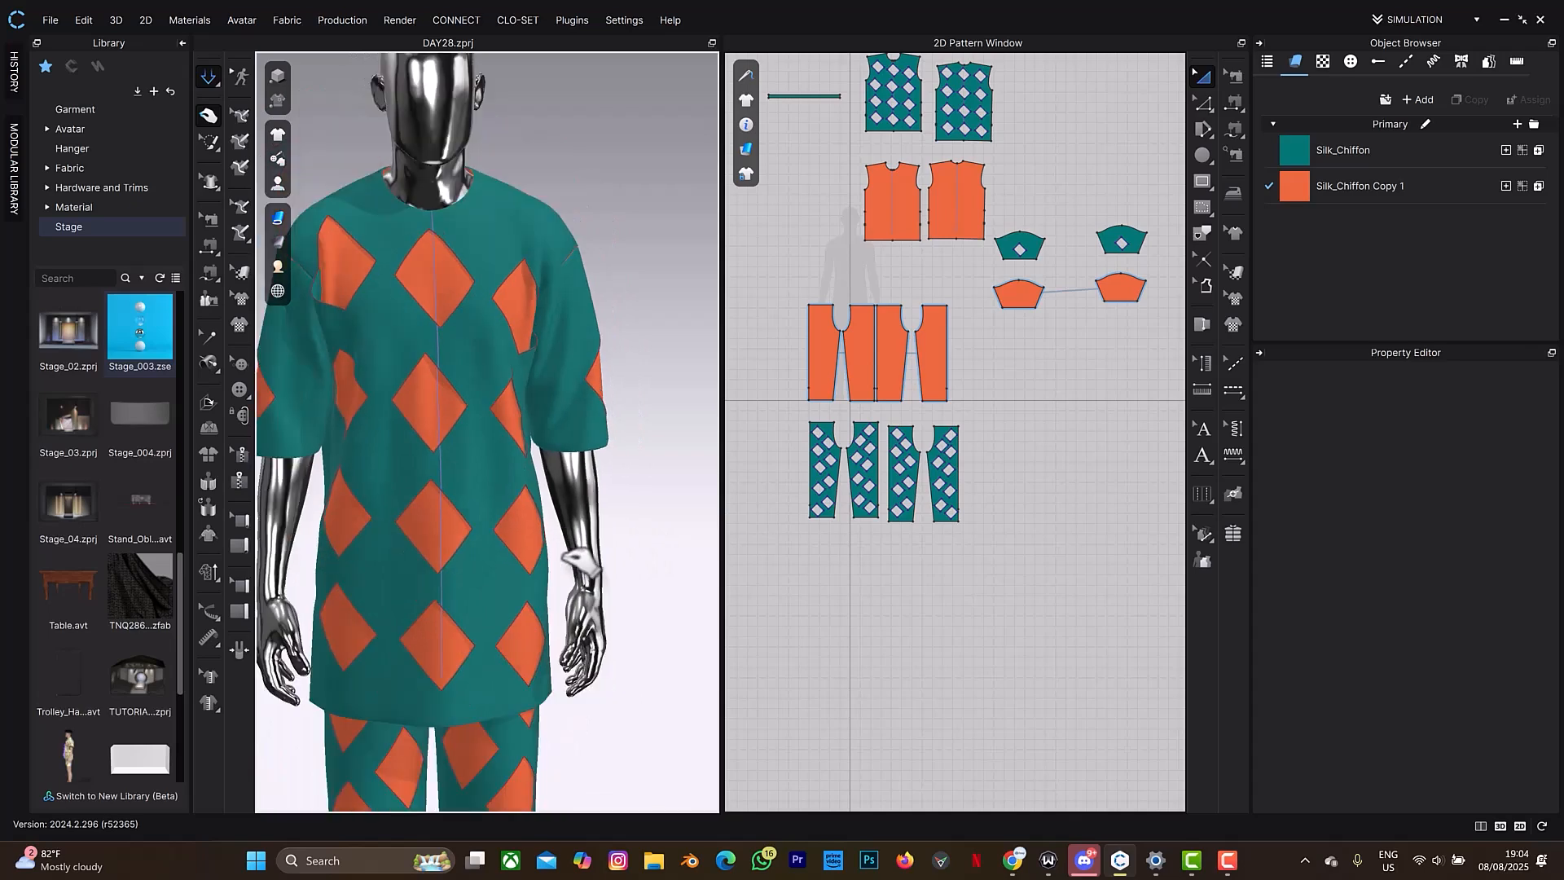
pyautogui.scroll(-3, 578, 562)
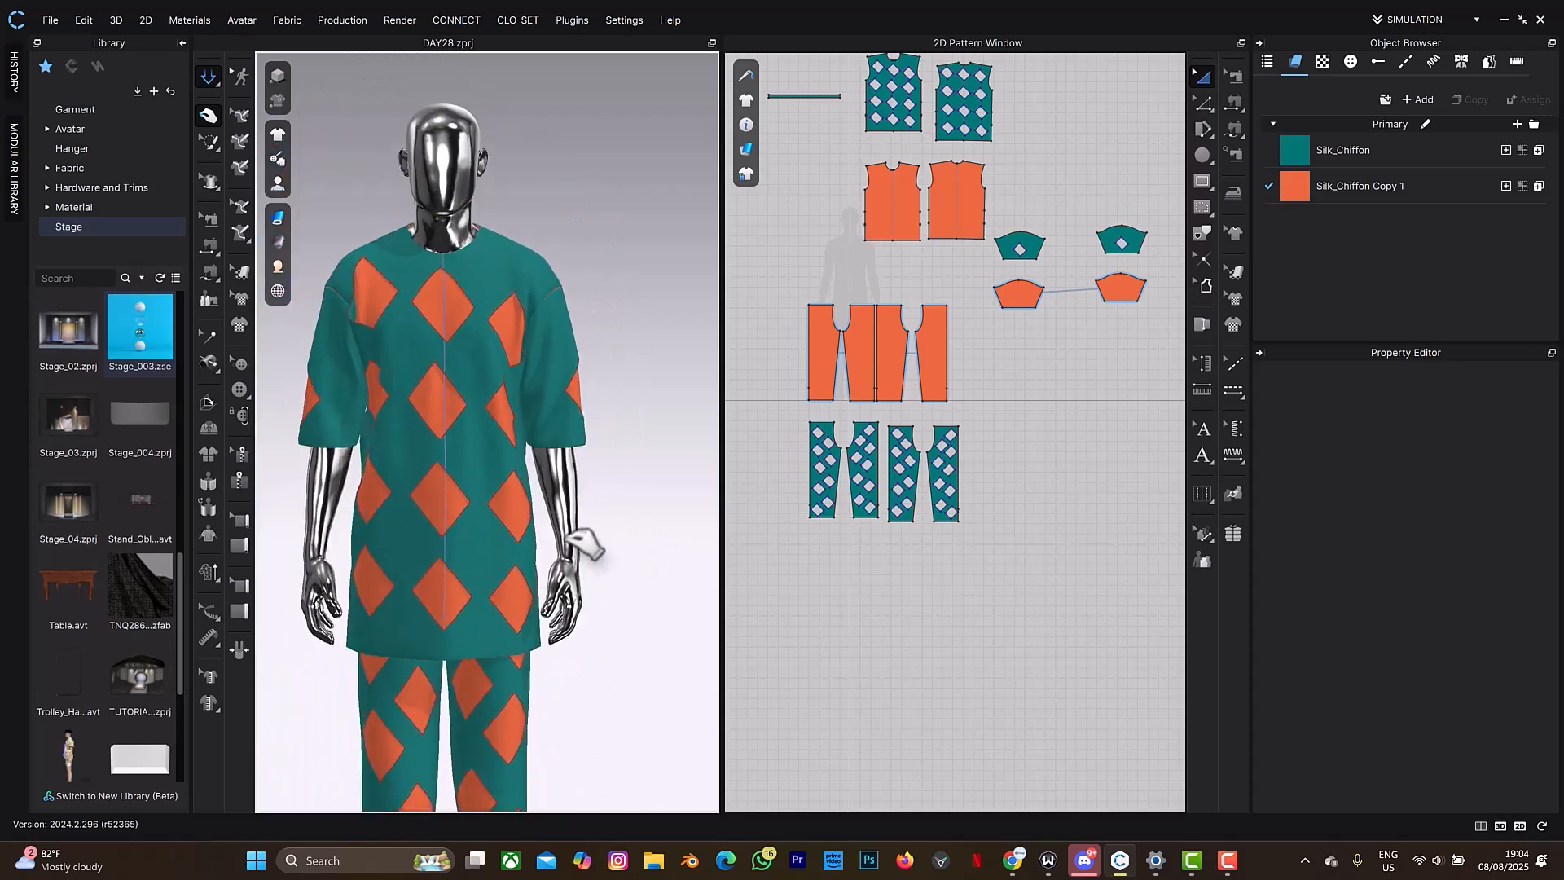
pyautogui.scroll(-4, 580, 540)
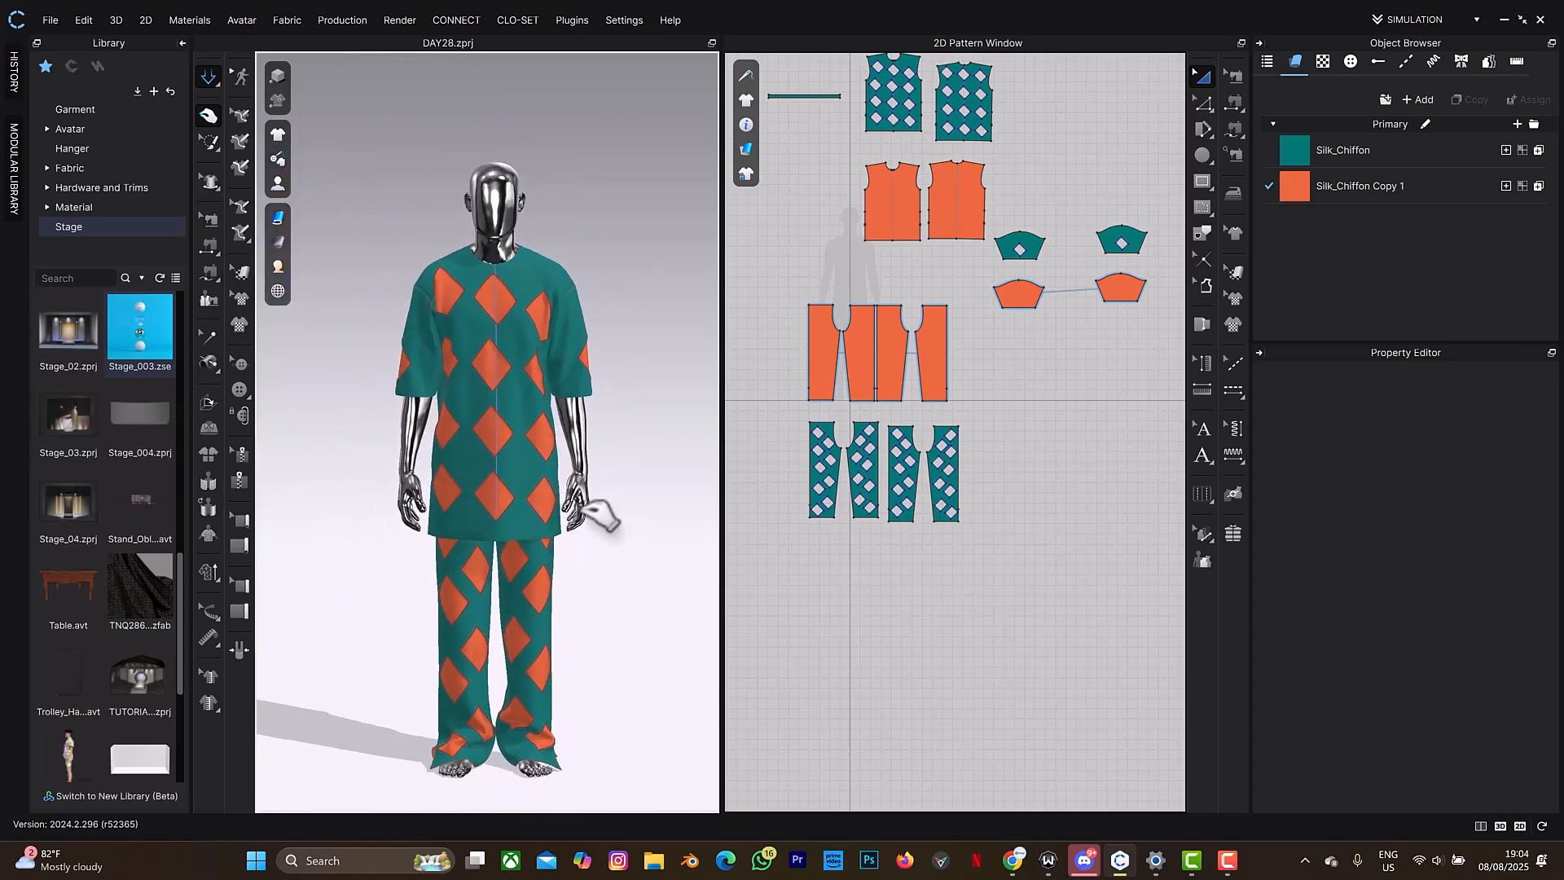
pyautogui.moveTo(611, 496)
pyautogui.mouseDown(button='right')
pyautogui.moveTo(505, 499)
pyautogui.moveTo(643, 492)
pyautogui.moveTo(593, 488)
pyautogui.mouseUp(button='right')
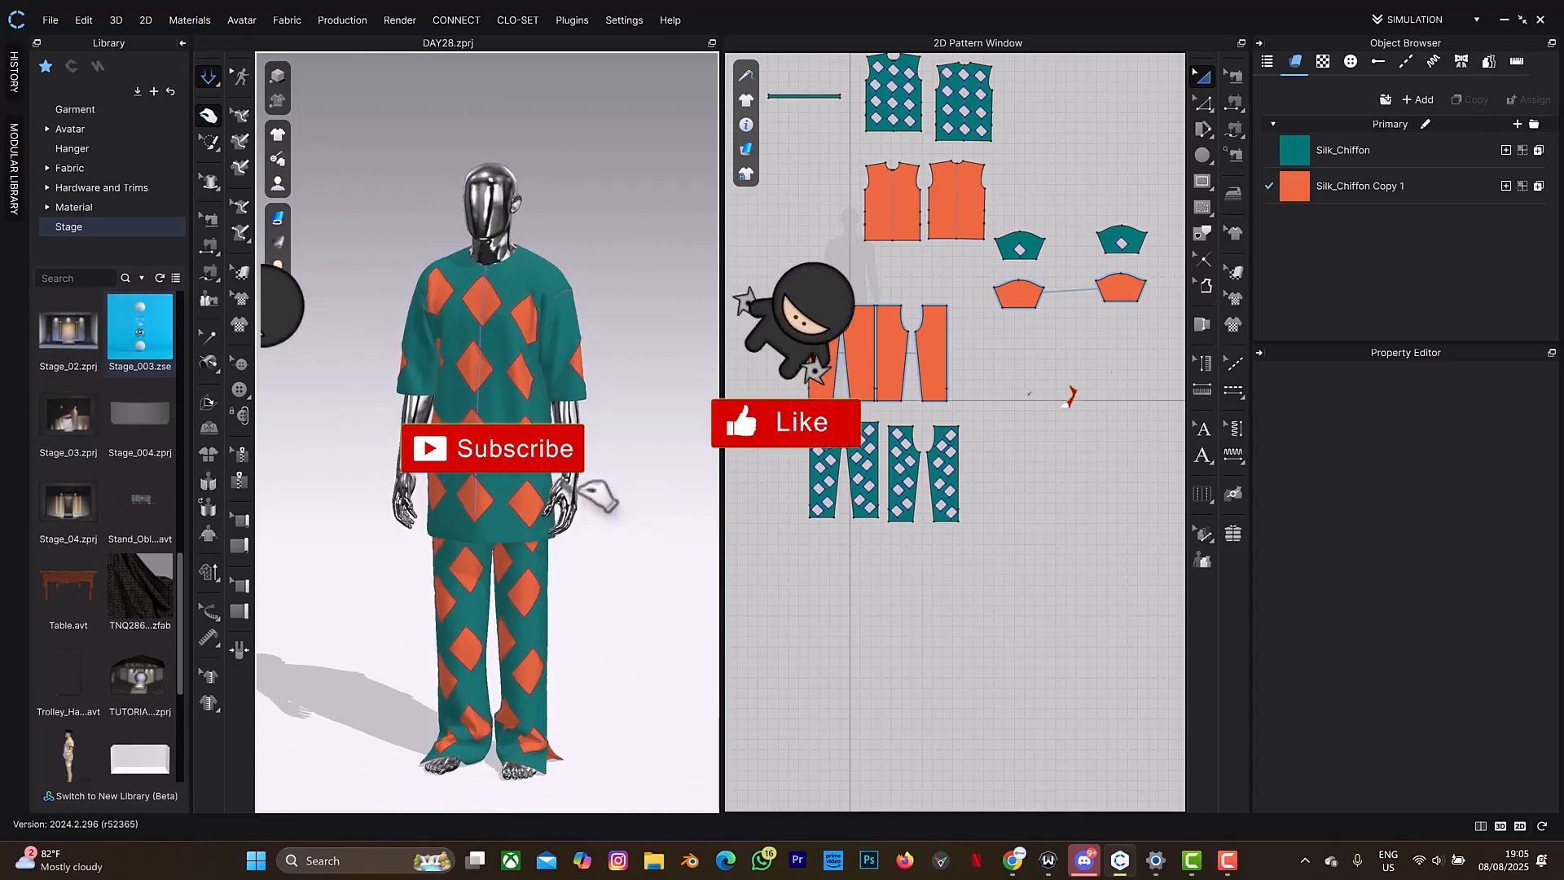